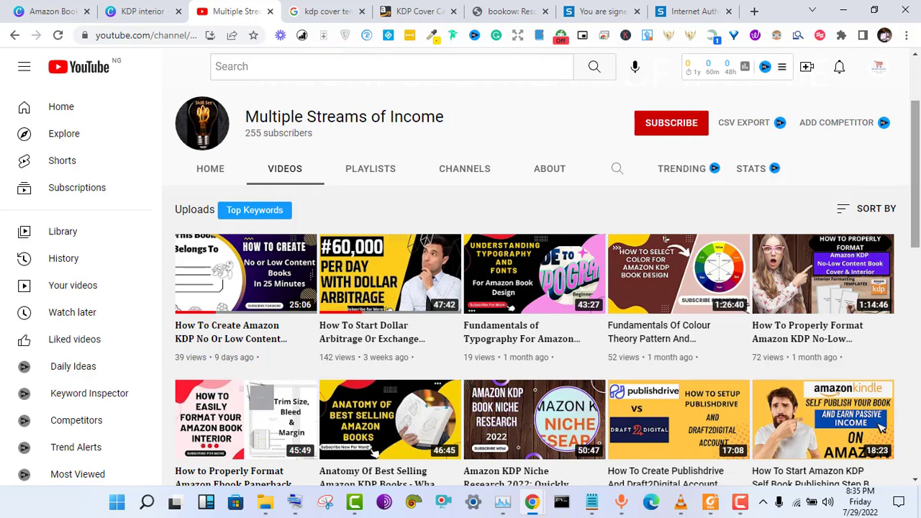
# - Open the channel's video on creating an Amazon KDP no or low content book in a new tab
pyautogui.moveTo(920, 185); pyautogui.dragTo(917, 154)
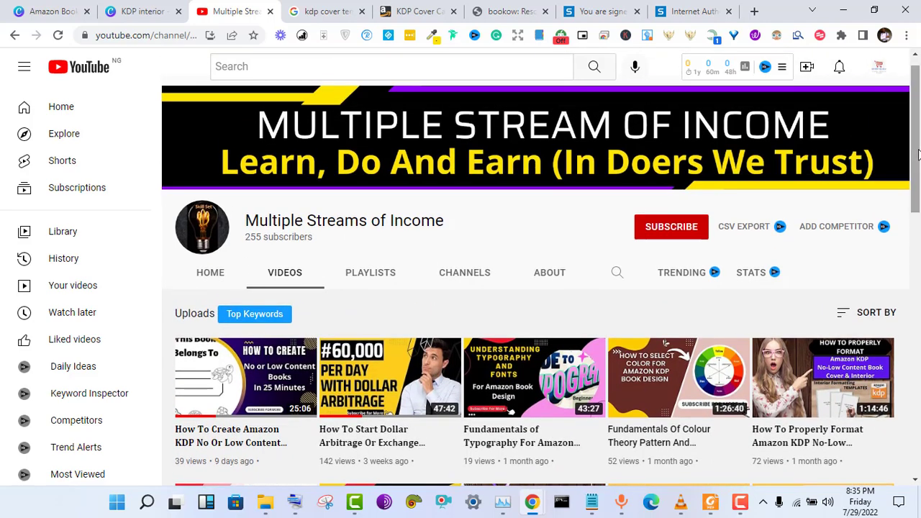
pyautogui.scroll(-1, 917, 154)
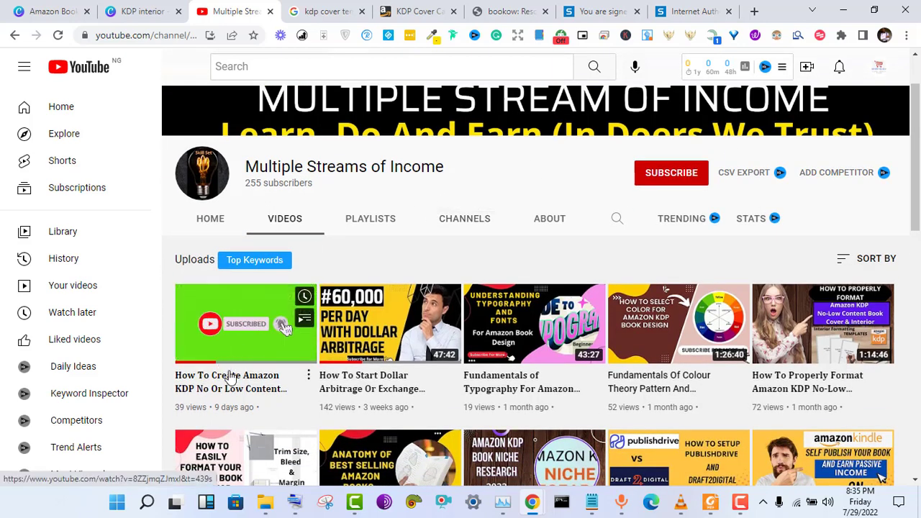
pyautogui.rightClick(234, 344)
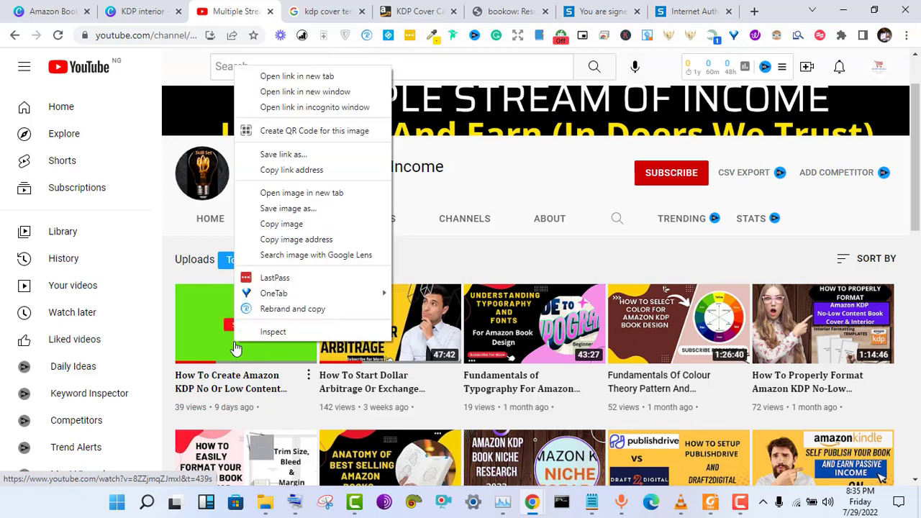
pyautogui.click(323, 77)
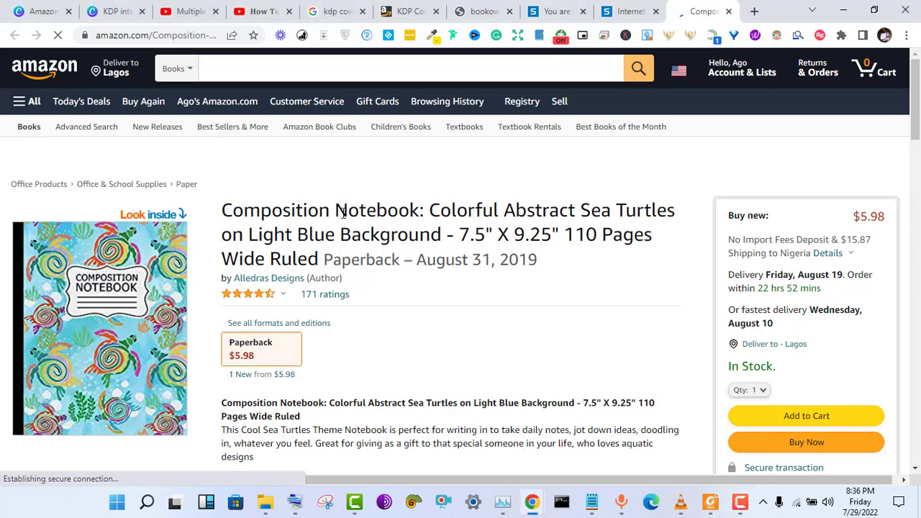
# - Examine the title of the sea turtles composition notebook listing on Amazon
pyautogui.moveTo(348, 210); pyautogui.dragTo(313, 175)
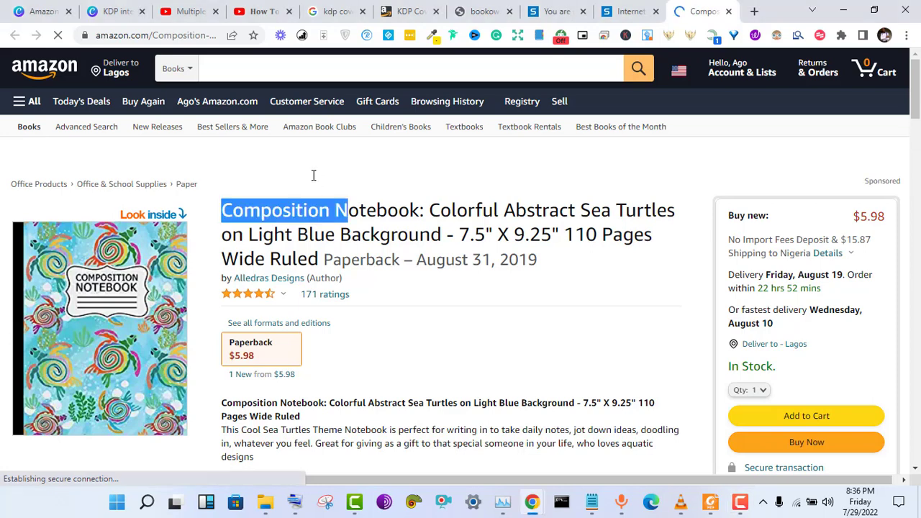
pyautogui.click(312, 180)
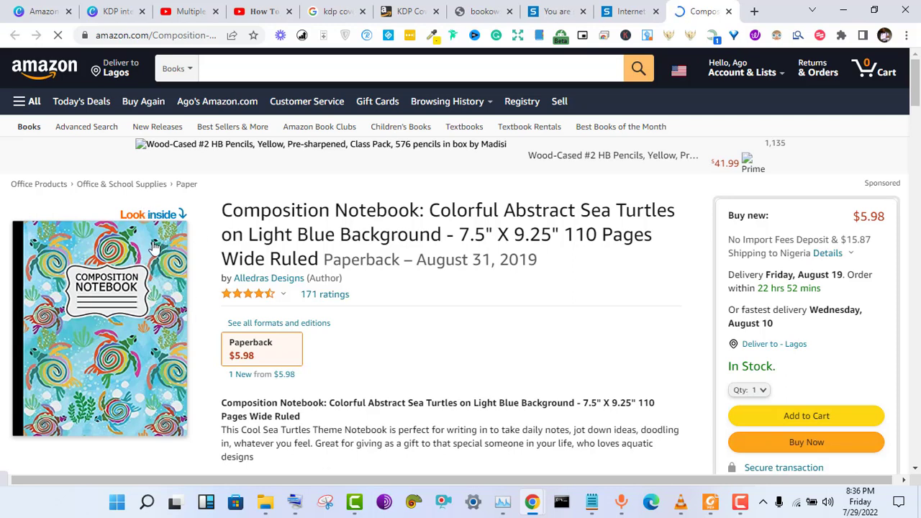
# - View the KDP book creation video and the lined pages of KDP interior_merged.pdf in Foxit Reader
pyautogui.click(262, 11)
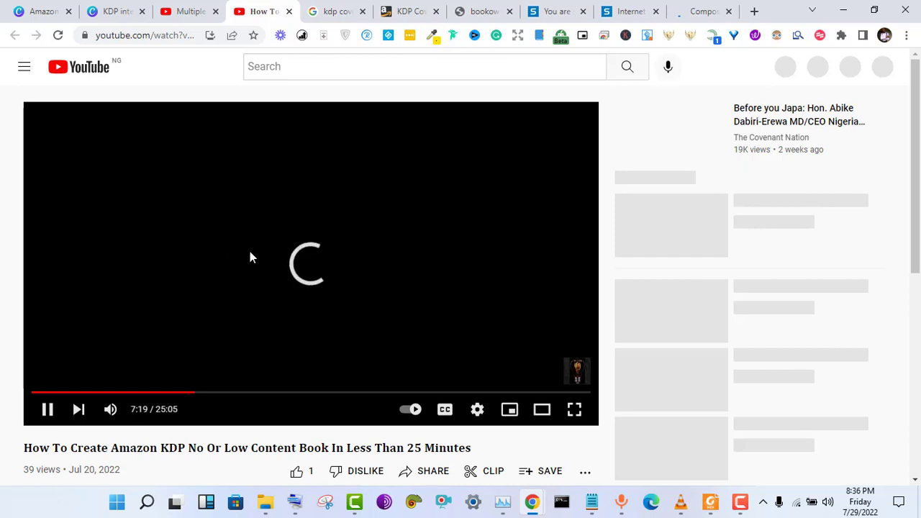
pyautogui.click(711, 506)
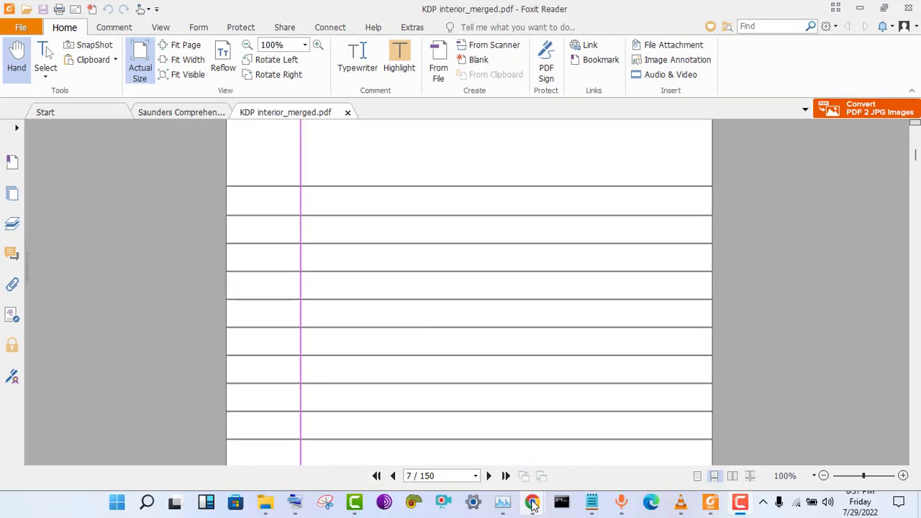
pyautogui.moveTo(532, 504)
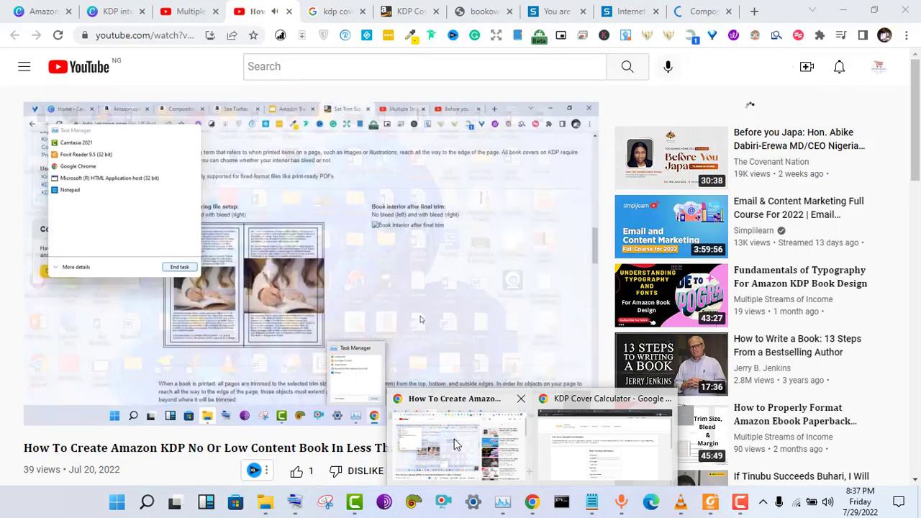
pyautogui.click(454, 443)
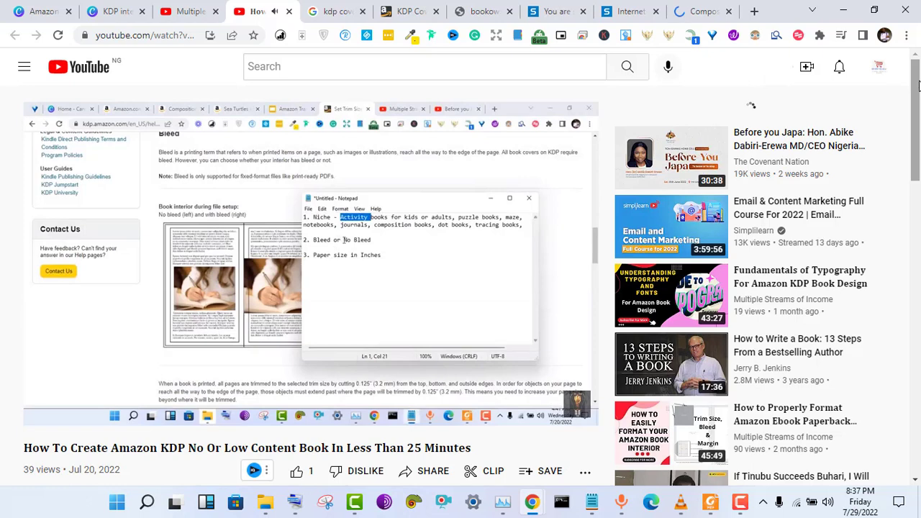
pyautogui.moveTo(918, 85); pyautogui.dragTo(919, 118)
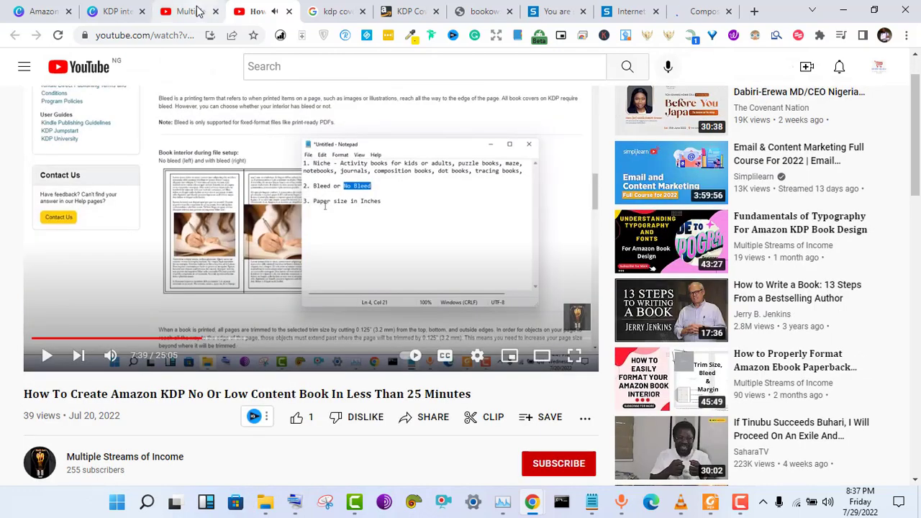
# - Return to the Amazon listing of the sea turtles composition notebook and look at its cover
pyautogui.click(196, 11)
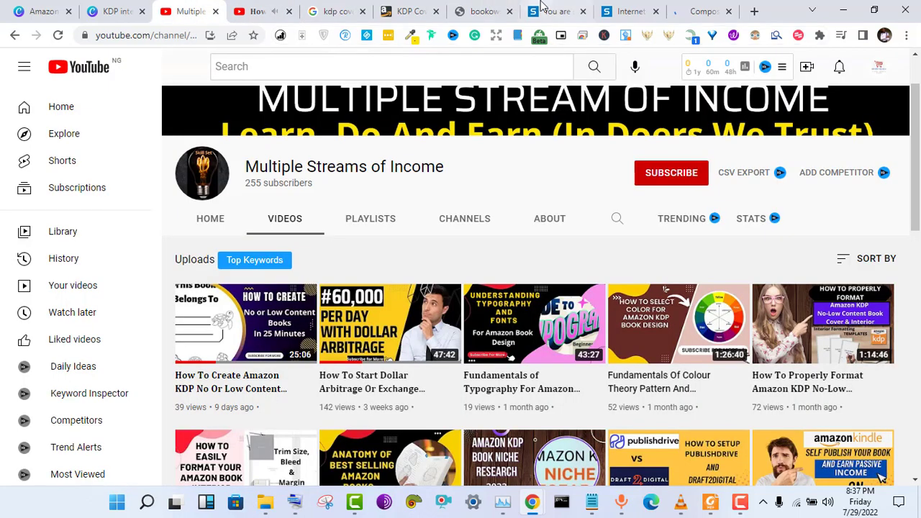
pyautogui.click(392, 8)
pyautogui.click(699, 7)
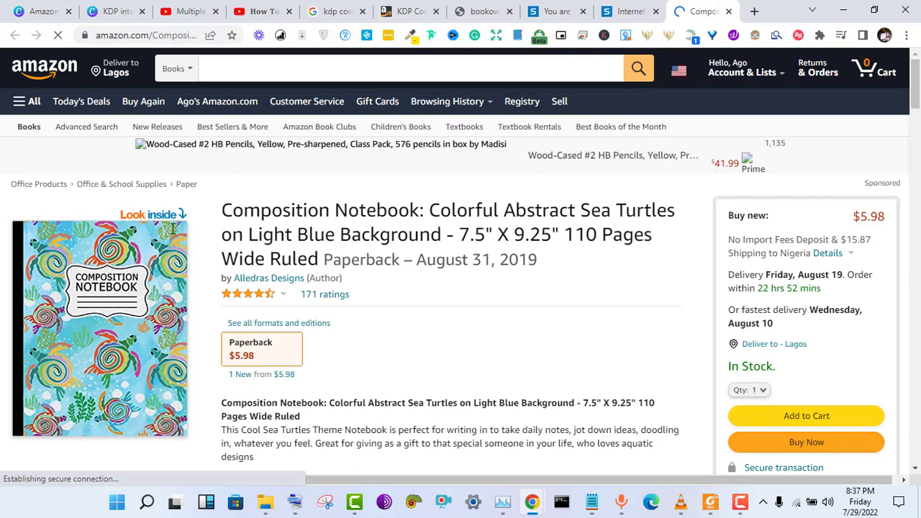
# - Subscribe to the Multiple Streams of Income channel on YouTube and set its notifications to All
pyautogui.click(193, 9)
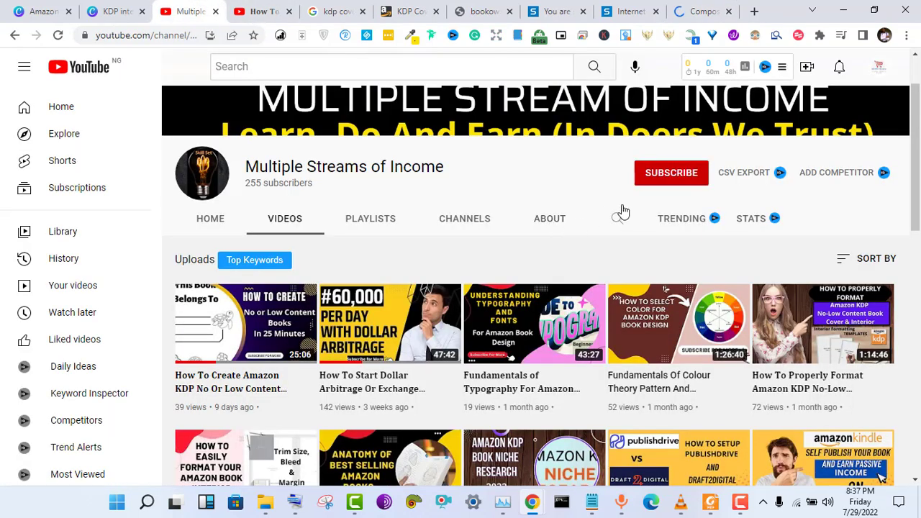
pyautogui.click(657, 176)
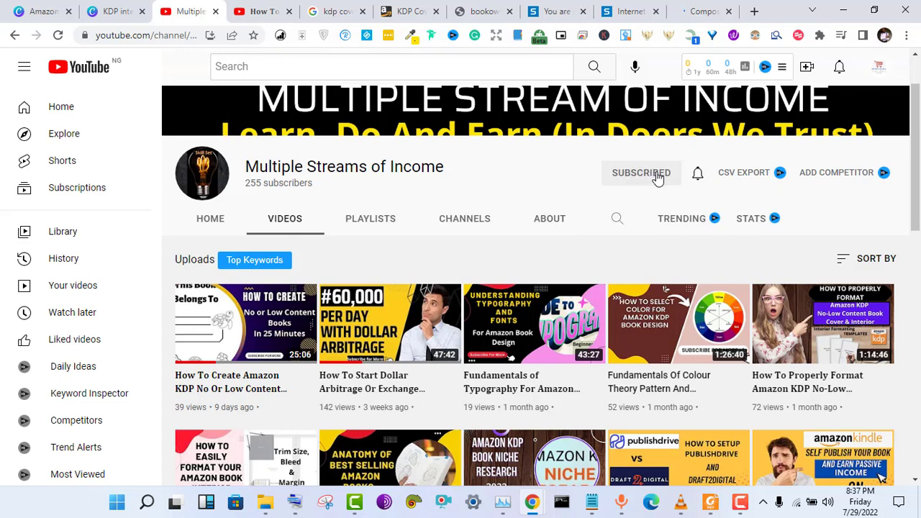
pyautogui.click(696, 174)
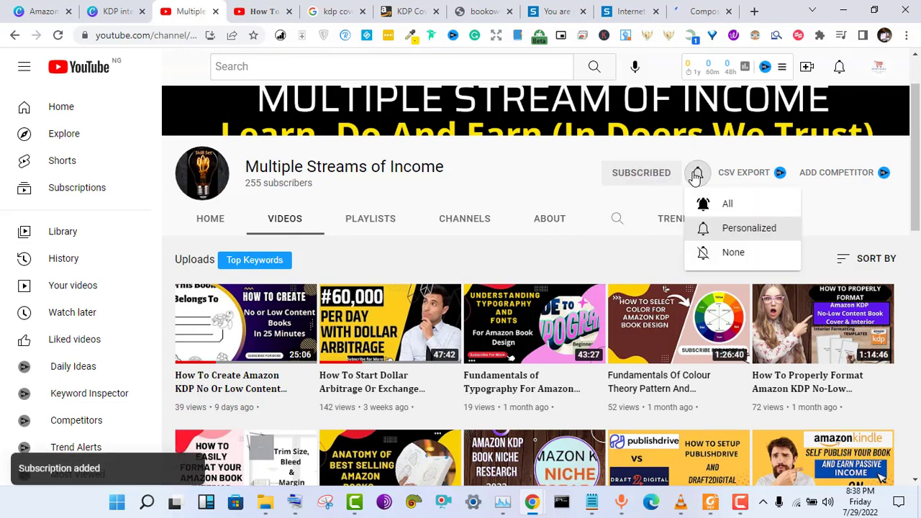
pyautogui.click(712, 204)
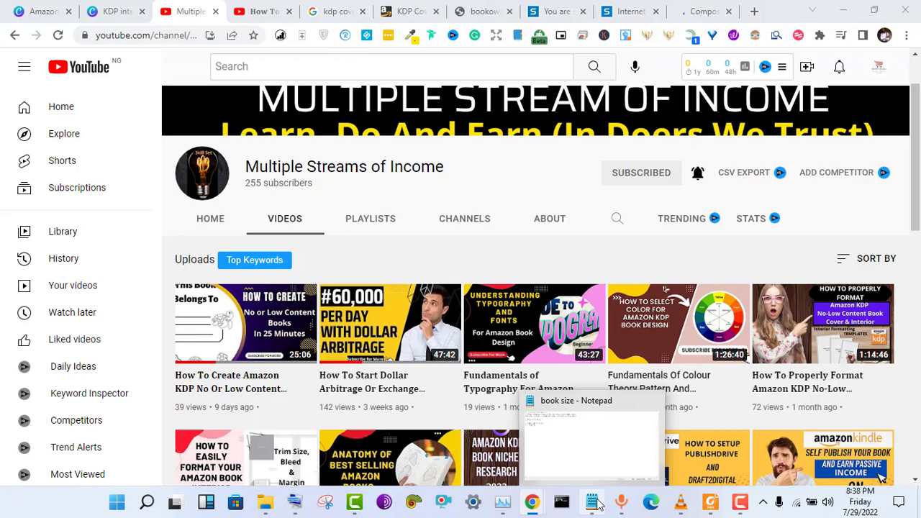
# - Switch to the book size notes in Notepad and maximise their window
pyautogui.click(592, 502)
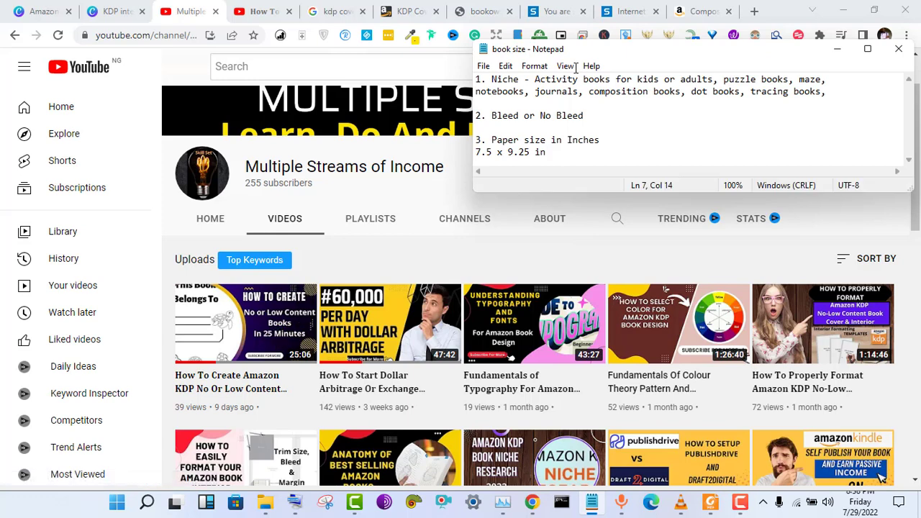
pyautogui.click(868, 50)
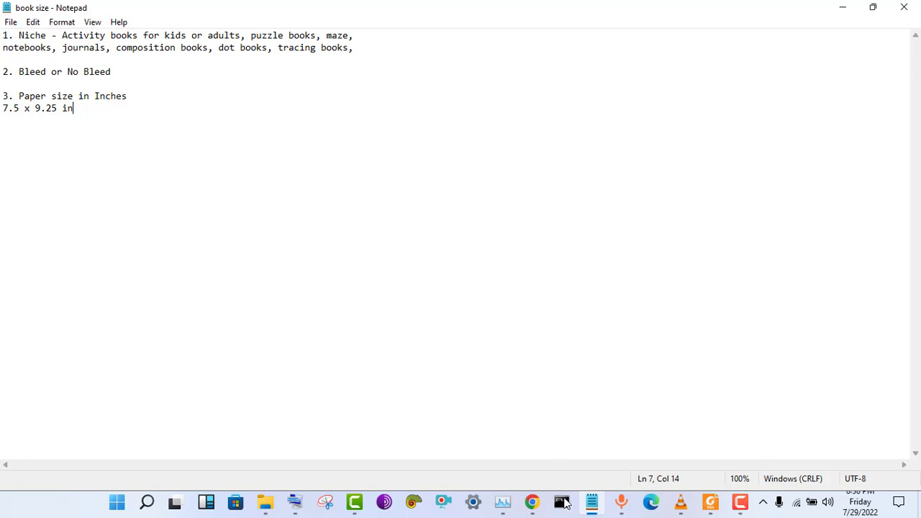
pyautogui.click(621, 501)
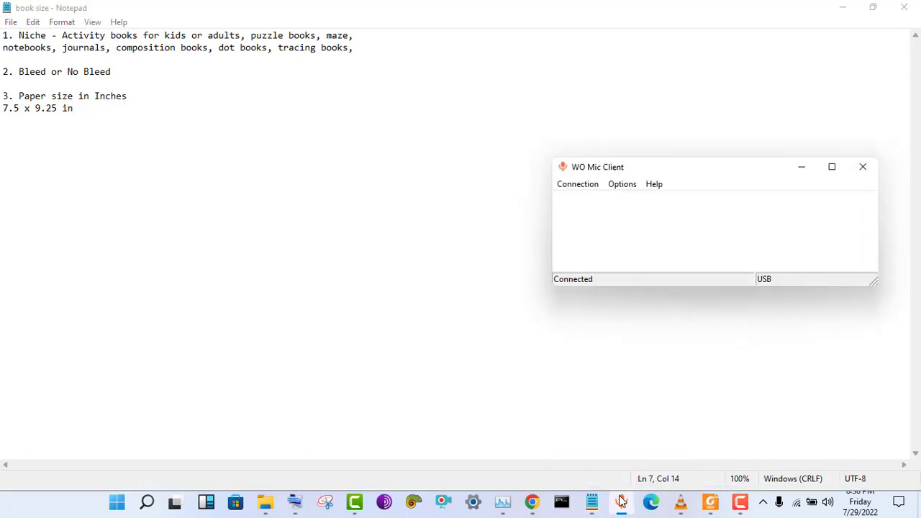
pyautogui.click(620, 502)
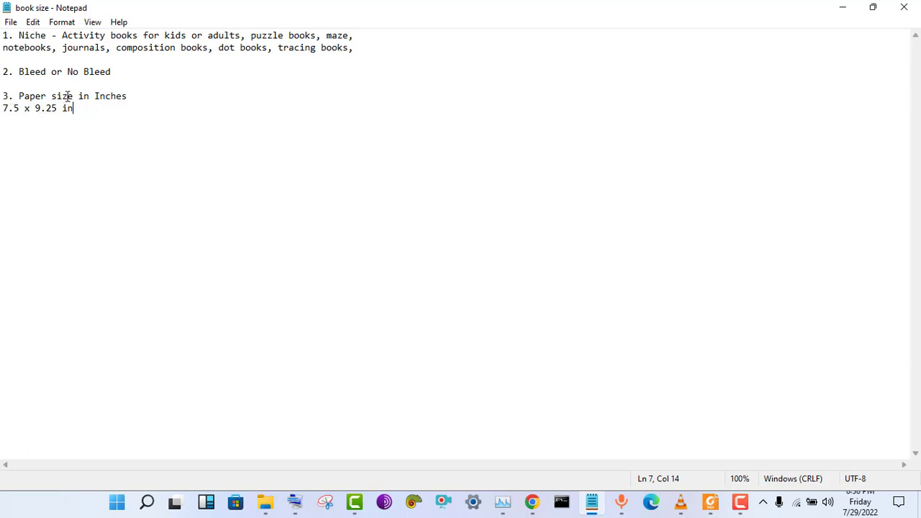
# - Review the journals, composition books and notebooks entries in the niche list, and the lined interior PDF in Foxit Reader
pyautogui.moveTo(63, 51); pyautogui.dragTo(210, 50)
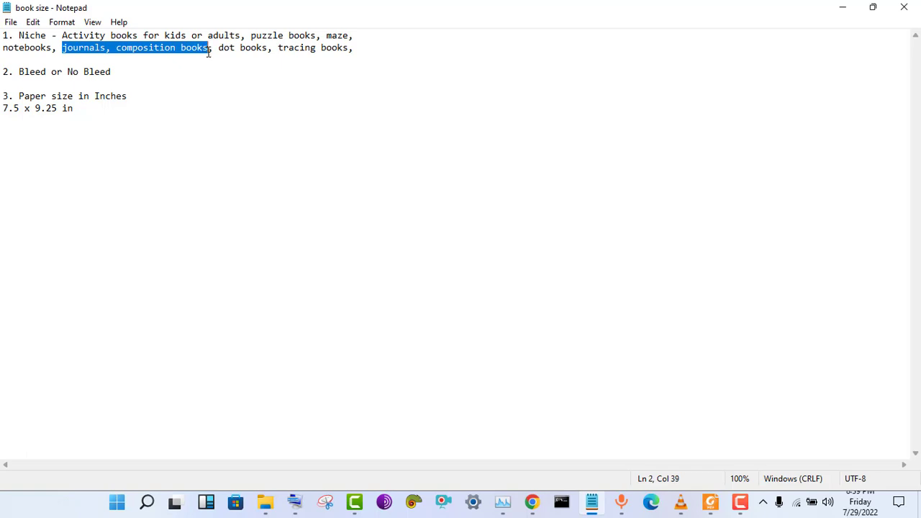
pyautogui.doubleClick(20, 47)
pyautogui.click(20, 48)
pyautogui.doubleClick(20, 47)
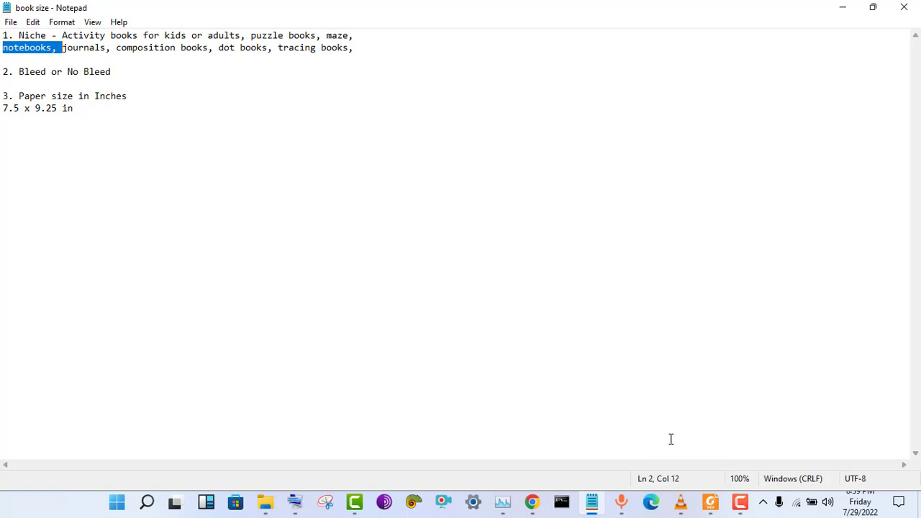
pyautogui.click(709, 501)
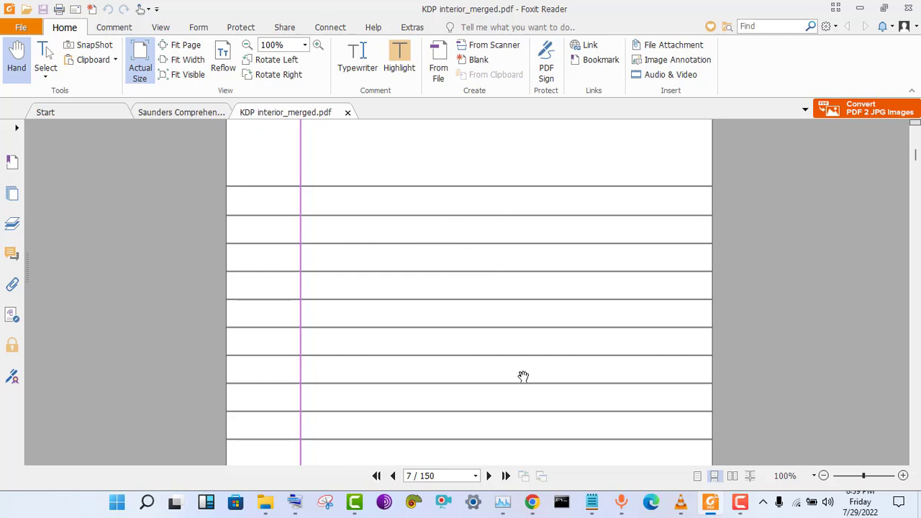
# - Add the item "4 Numbe of pages" to the Notepad notes, one blank line below the paper size
pyautogui.click(591, 502)
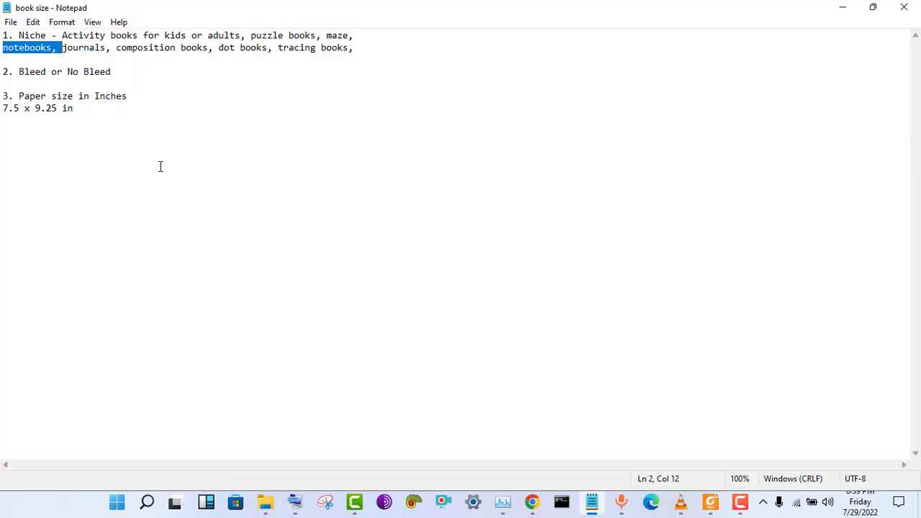
pyautogui.click(32, 123)
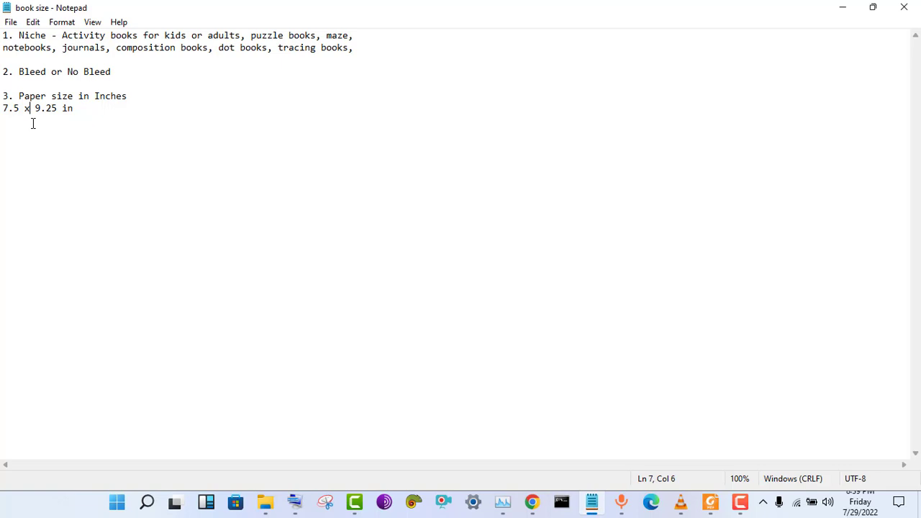
pyautogui.click(94, 112)
pyautogui.press('Return')
pyautogui.press('Return')
pyautogui.write('4')
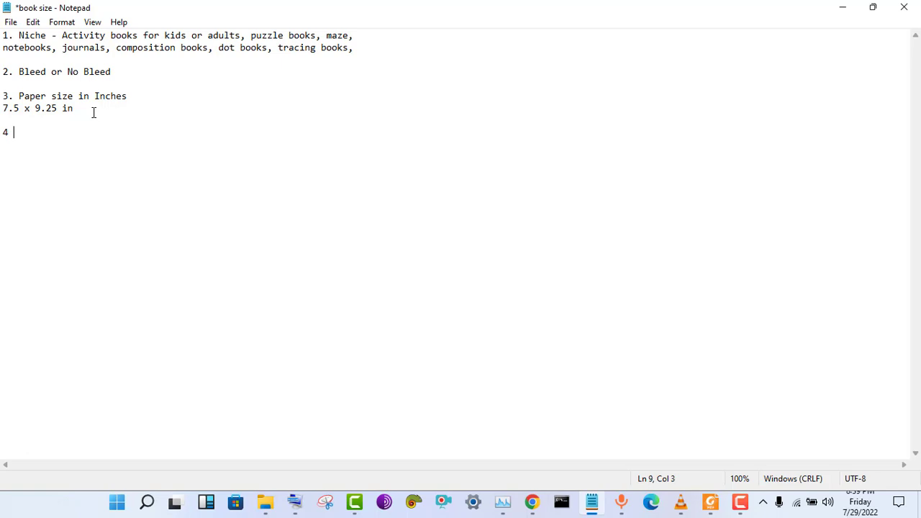
pyautogui.write('Numbe of pages')
# - Check the interior PDF's page count in Foxit Reader and enter 150 after "Numbe of pages" in the Notepad notes
pyautogui.click(710, 501)
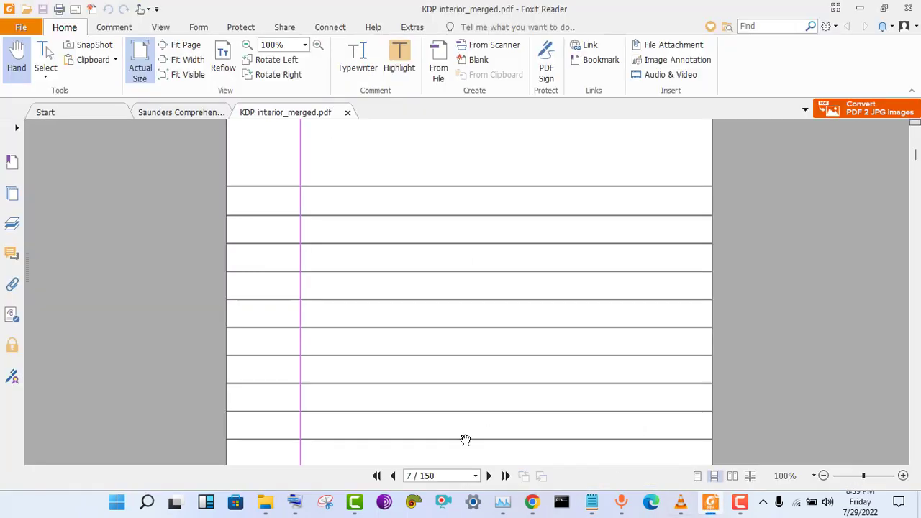
pyautogui.click(428, 478)
pyautogui.doubleClick(428, 478)
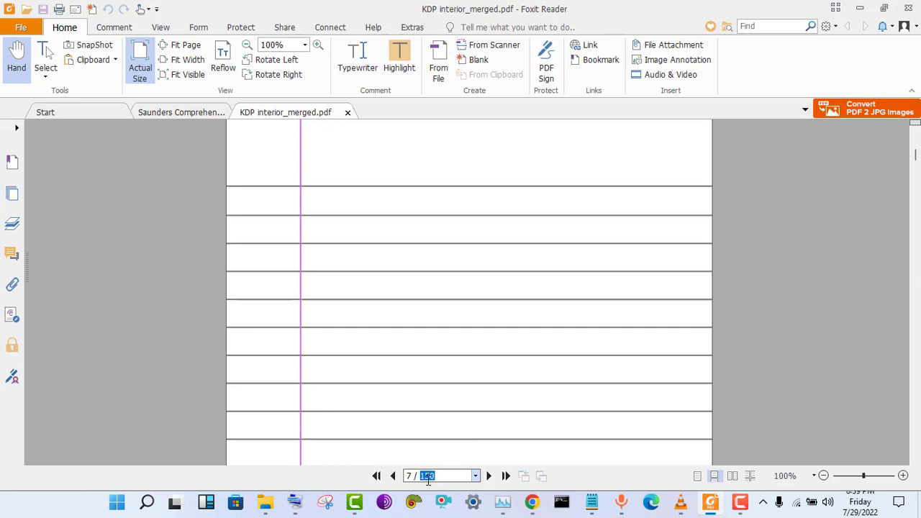
pyautogui.click(592, 501)
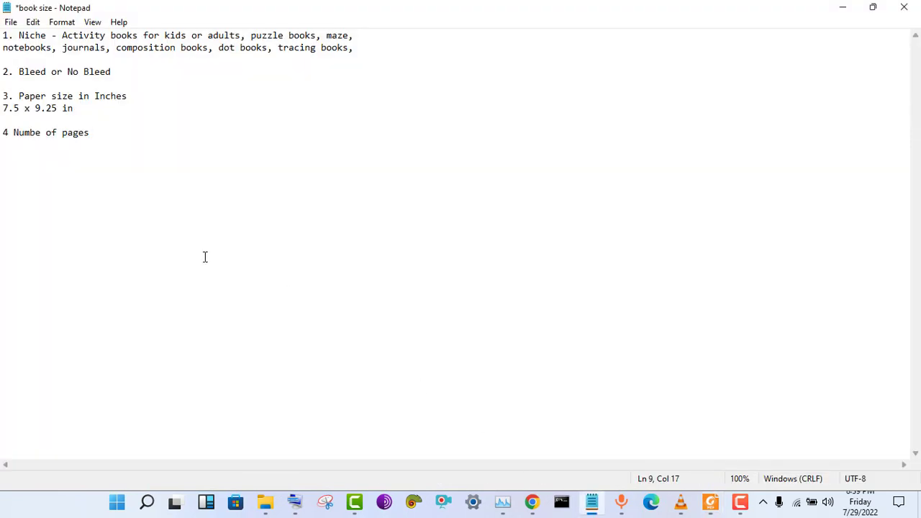
pyautogui.write('0')
pyautogui.write(' 15')
# - Switch back to Chrome and view the header of the Multiple Streams of Income channel page
pyautogui.click(535, 503)
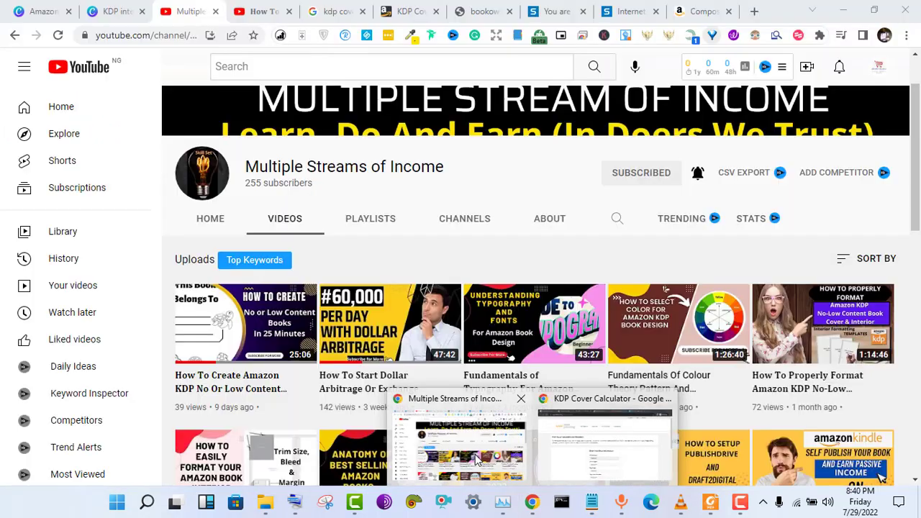
pyautogui.click(475, 458)
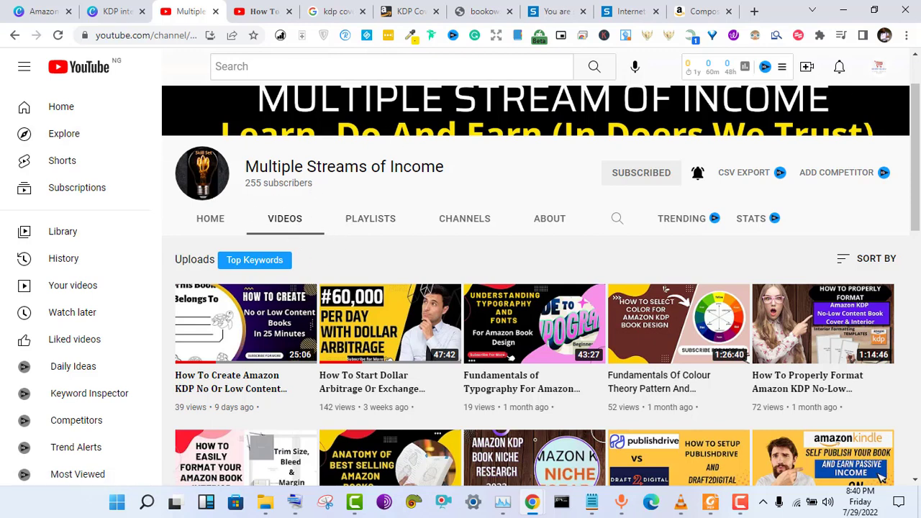
pyautogui.moveTo(915, 105); pyautogui.dragTo(913, 59)
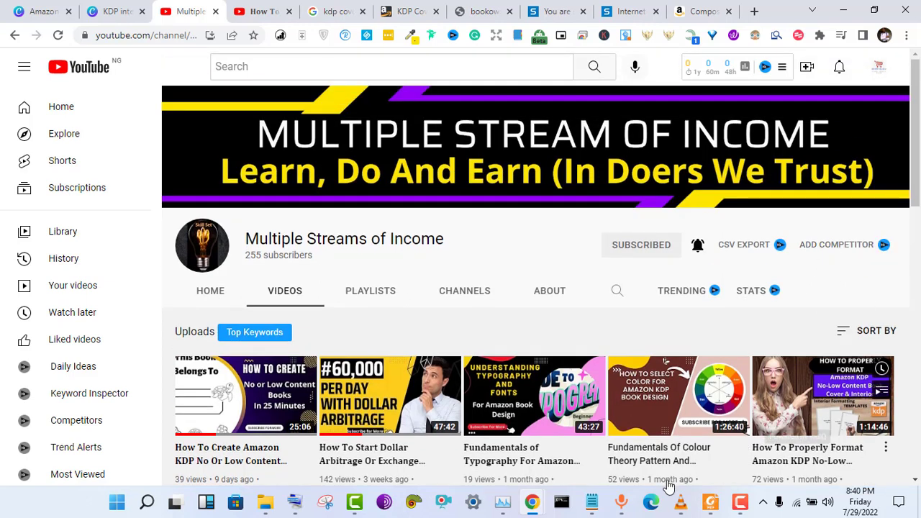
pyautogui.click(626, 513)
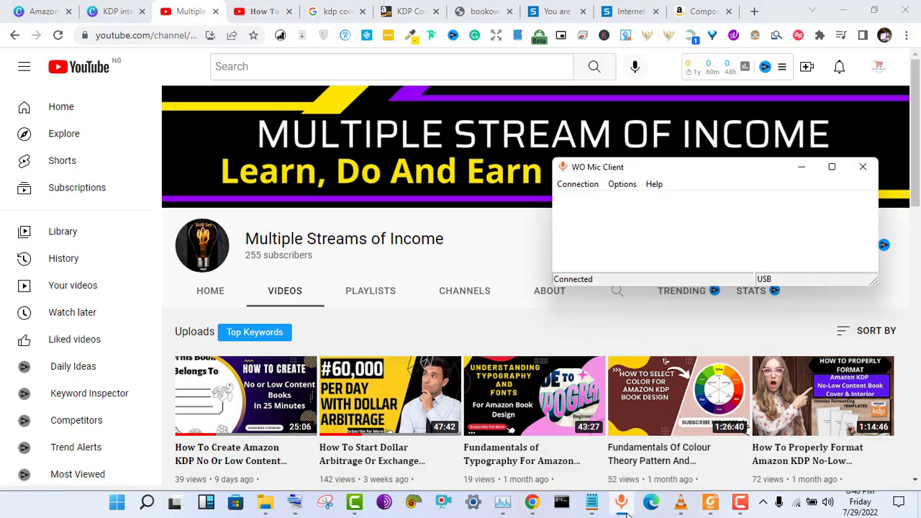
pyautogui.click(623, 504)
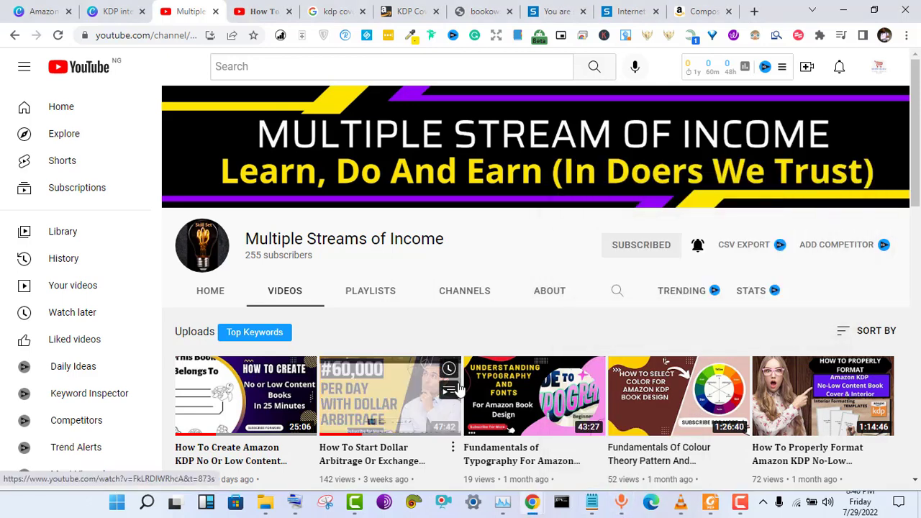
# - Review the Google results for "kdp cover template", including the KDP Cover Calculator and Bookow resources entries
pyautogui.click(10, 504)
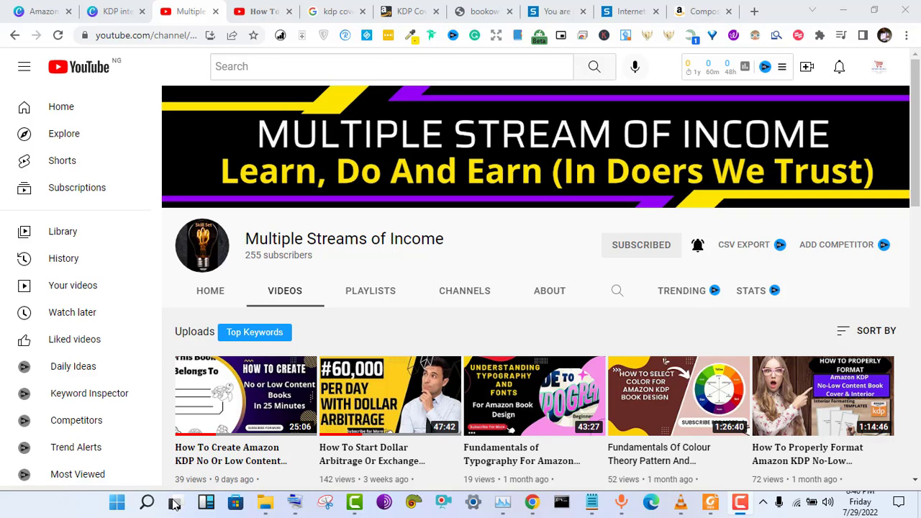
pyautogui.click(356, 8)
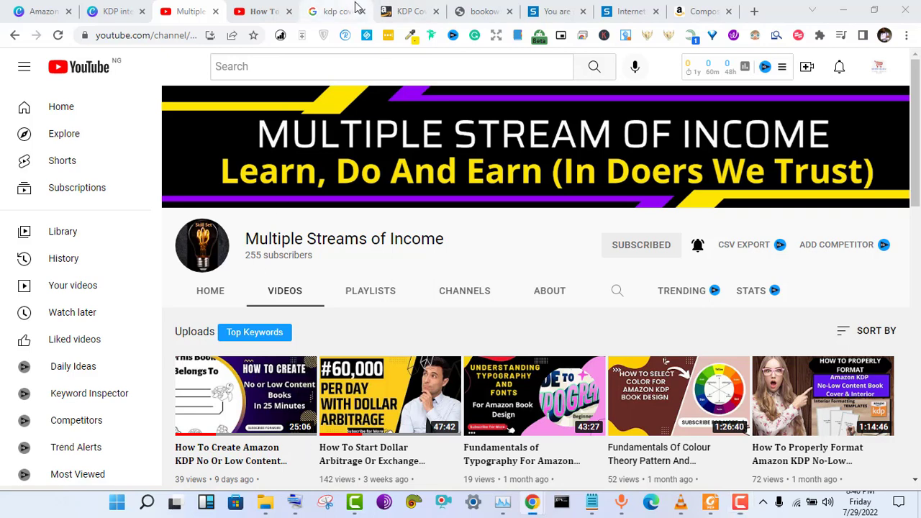
pyautogui.click(356, 8)
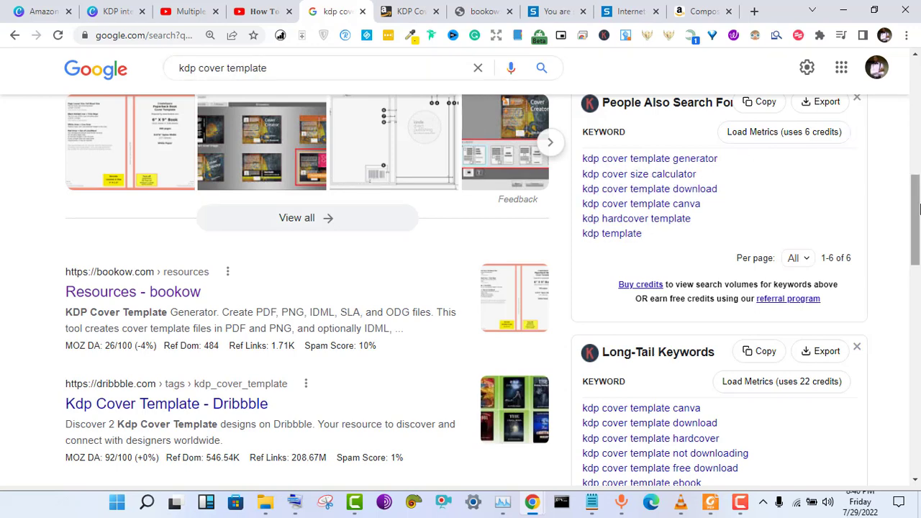
pyautogui.moveTo(915, 211); pyautogui.dragTo(917, 83)
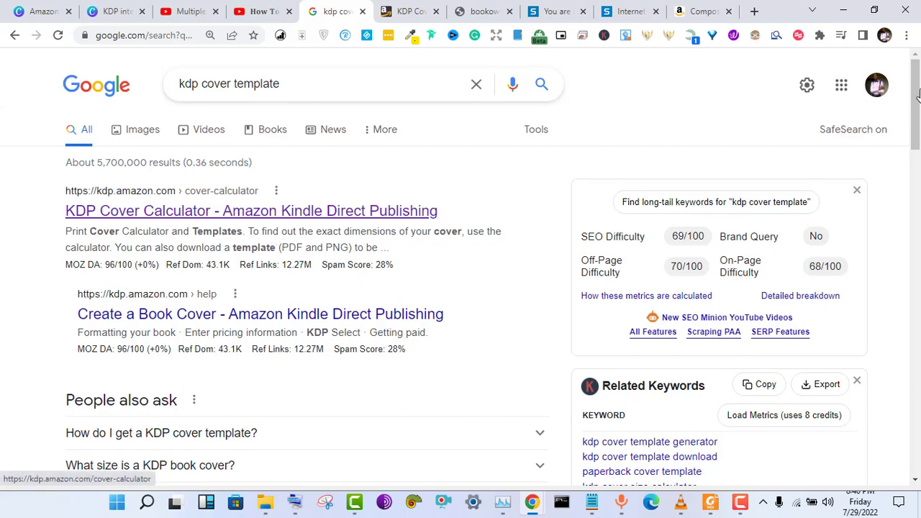
pyautogui.moveTo(917, 95); pyautogui.dragTo(917, 222)
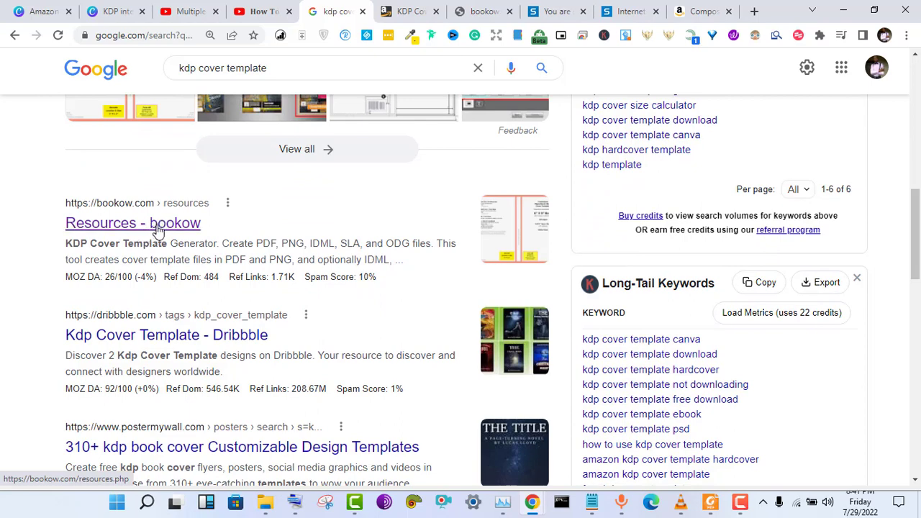
# - Compare the KDP Cover Calculator form with Bookow's cover template generator form, ending on the KDP calculator
pyautogui.click(431, 5)
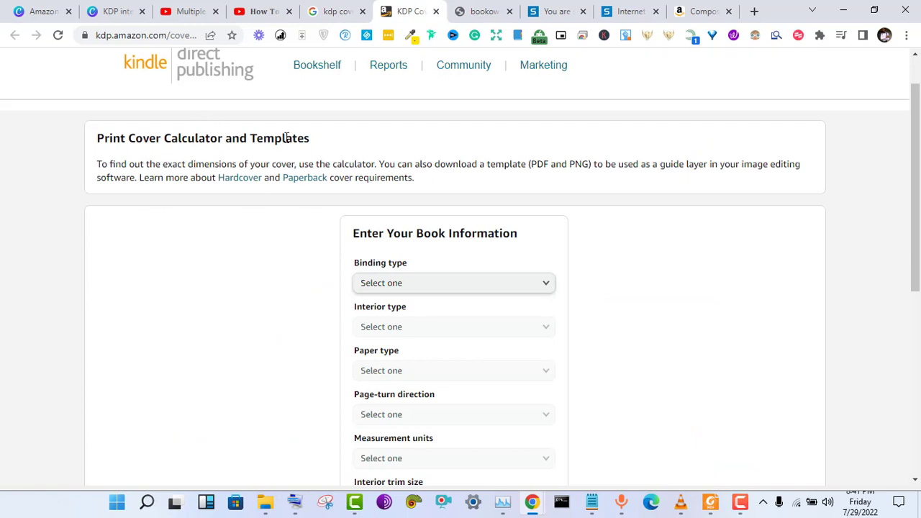
pyautogui.click(457, 8)
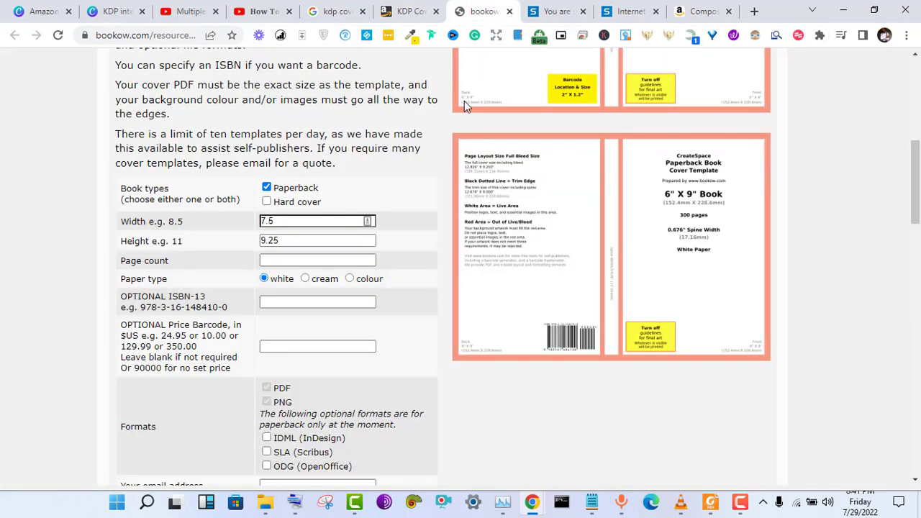
pyautogui.click(404, 9)
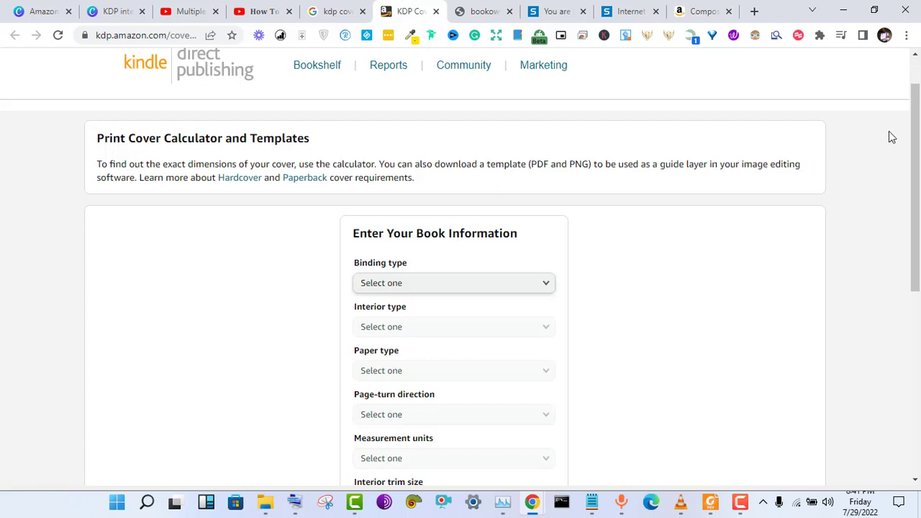
# - In the KDP Cover Calculator, set the binding type to Paperback and the interior type to Black & white
pyautogui.moveTo(918, 144); pyautogui.dragTo(918, 164)
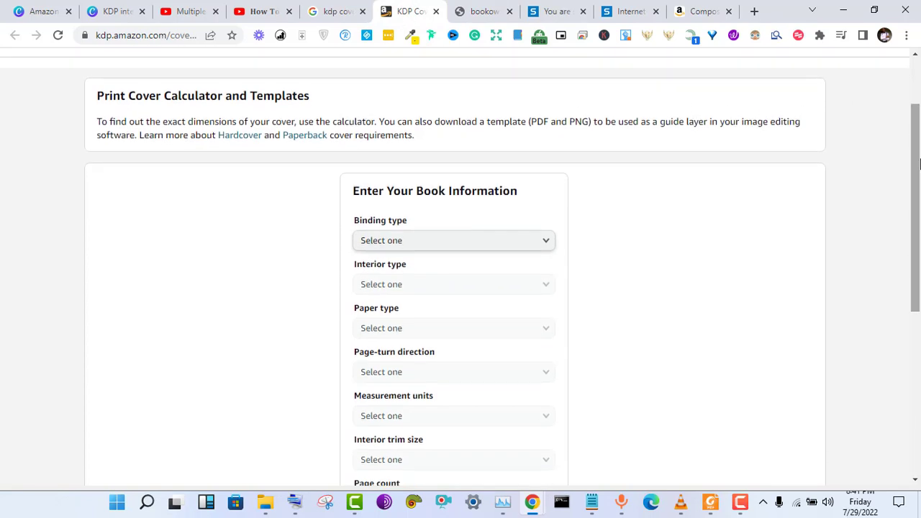
pyautogui.click(412, 247)
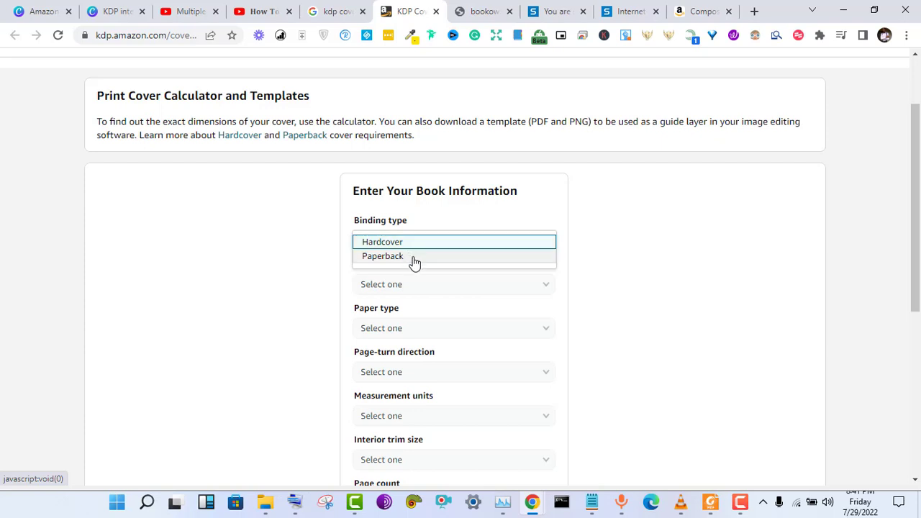
pyautogui.click(414, 259)
pyautogui.click(419, 292)
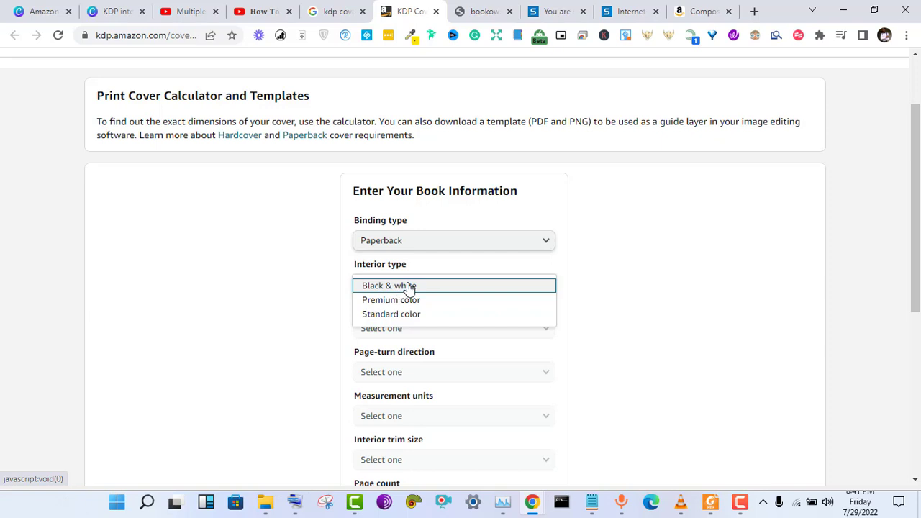
pyautogui.click(408, 287)
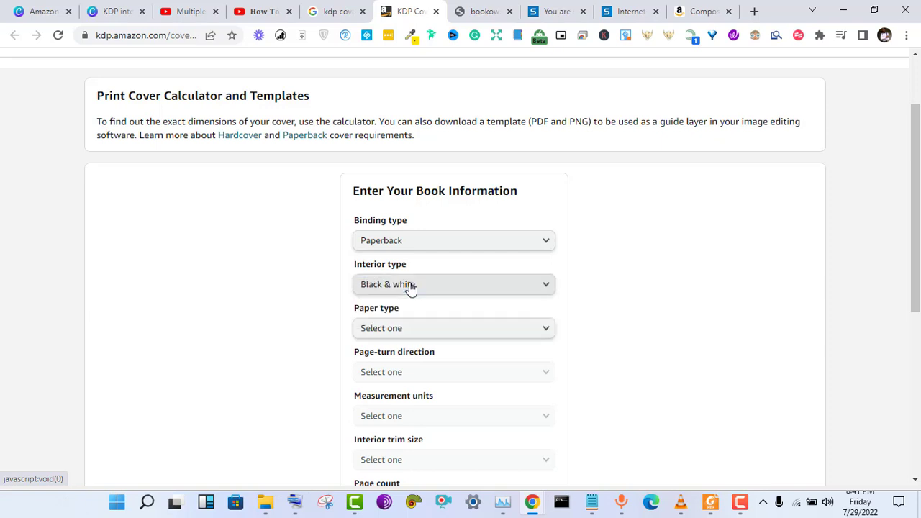
# - Check the lined pages of KDP interior_merged.pdf in Foxit Reader and return to the KDP Cover Calculator in Chrome
pyautogui.click(712, 504)
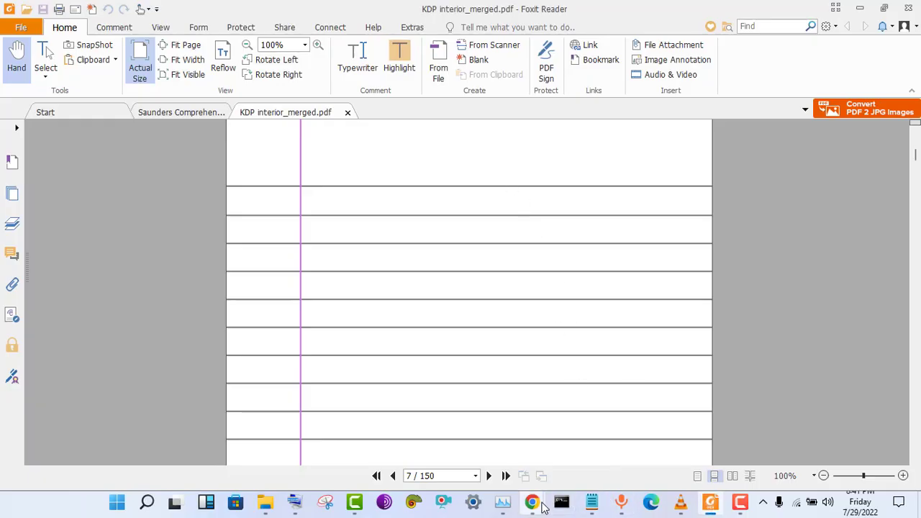
pyautogui.moveTo(530, 500)
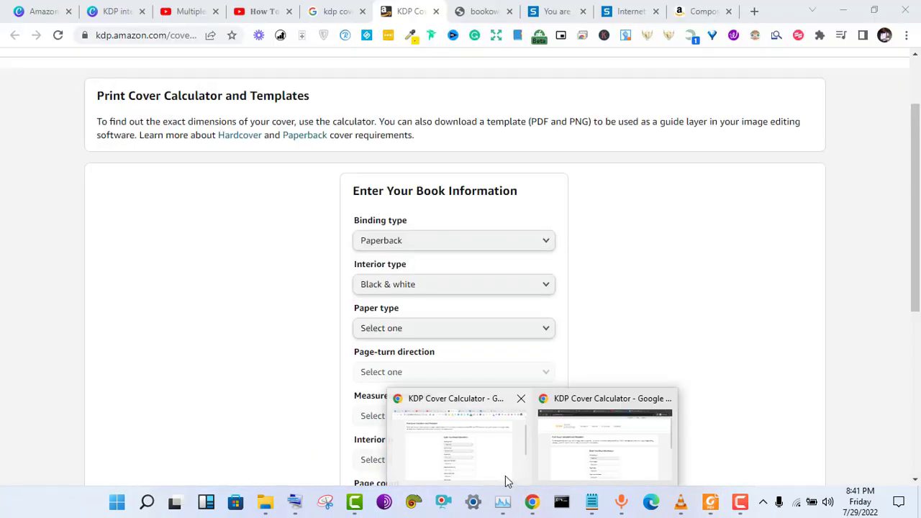
pyautogui.click(505, 476)
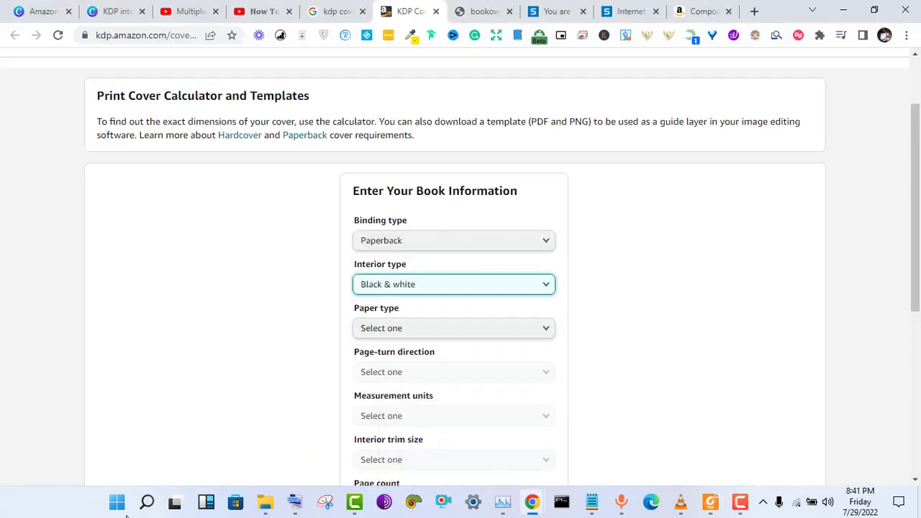
pyautogui.click(45, 501)
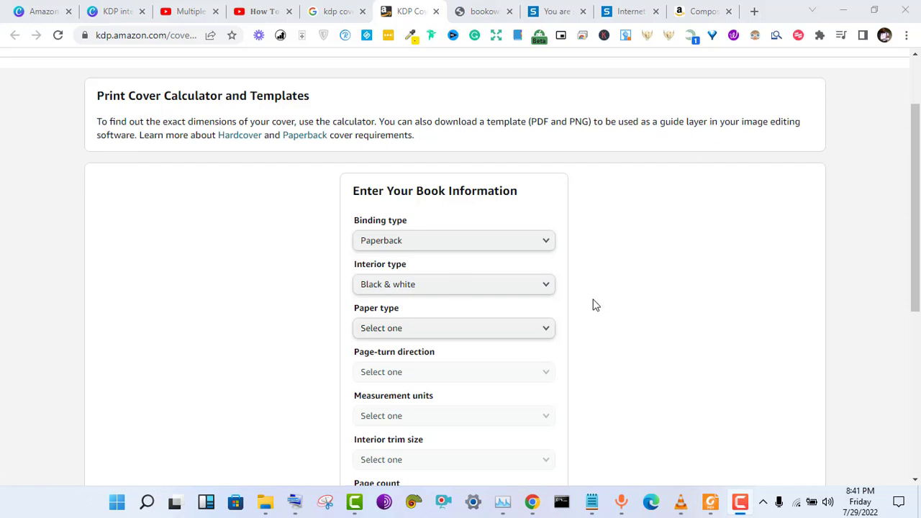
# - Set the book's paper type to White paper in the cover calculator
pyautogui.click(538, 332)
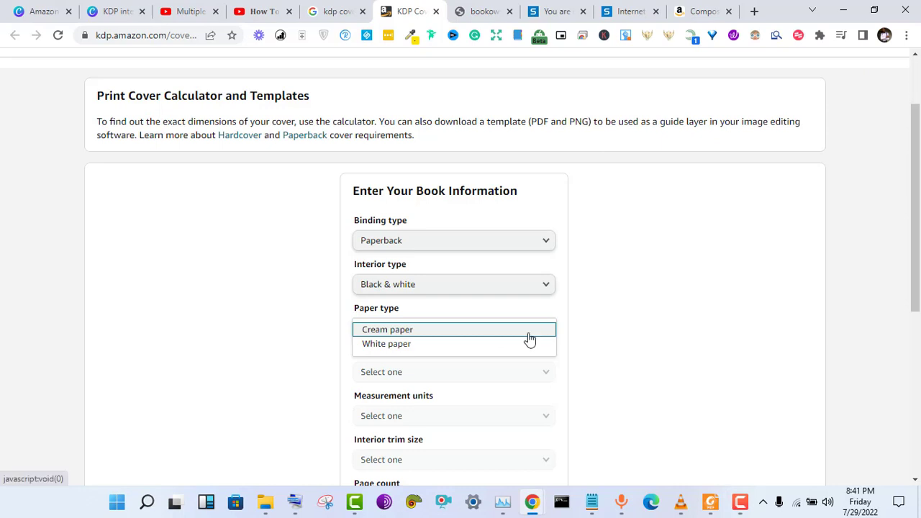
pyautogui.click(463, 346)
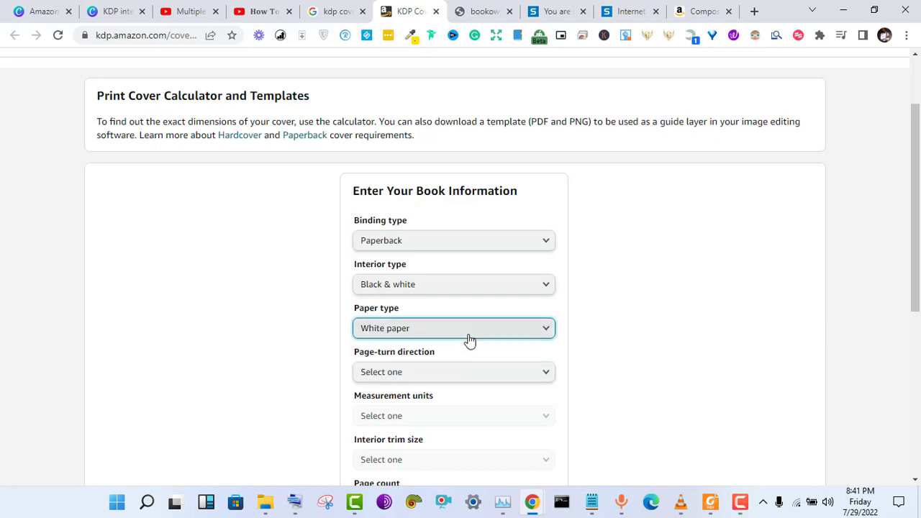
pyautogui.click(469, 335)
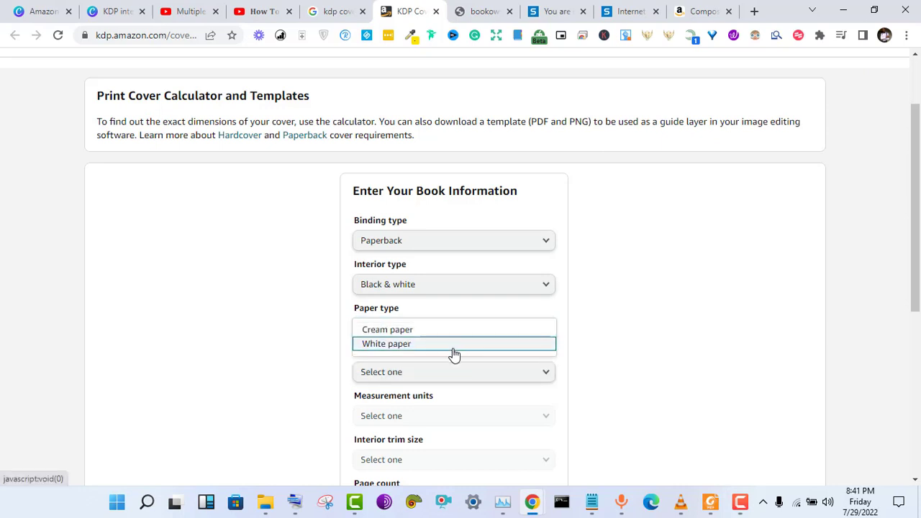
pyautogui.click(461, 346)
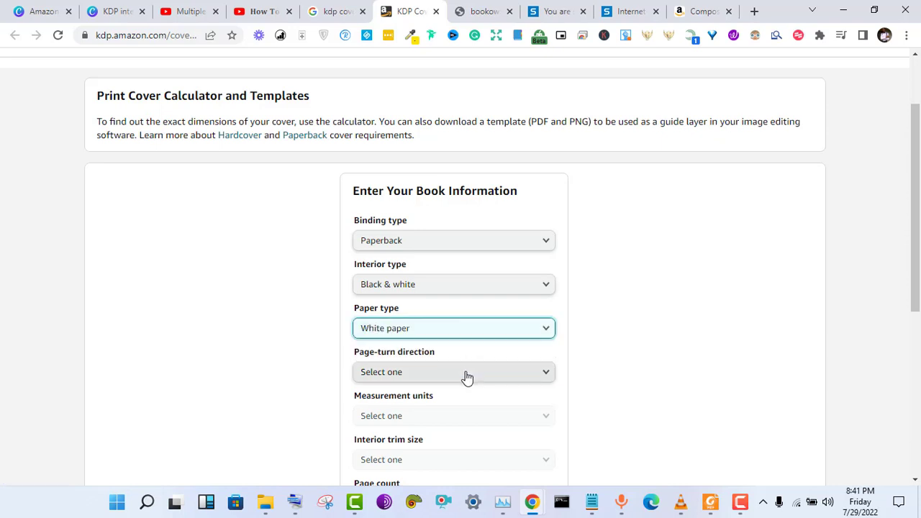
# - Set the page-turn direction to Left to Right and the measurement units to Inches
pyautogui.click(466, 374)
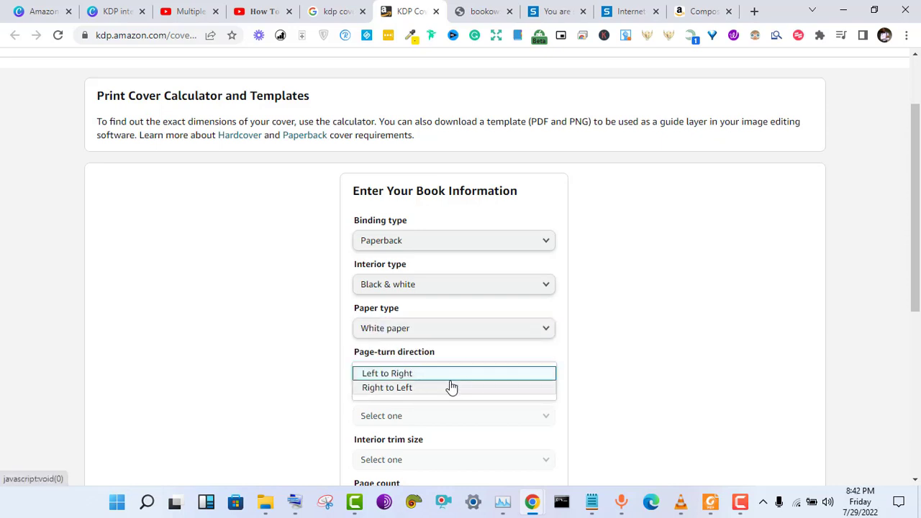
pyautogui.click(389, 374)
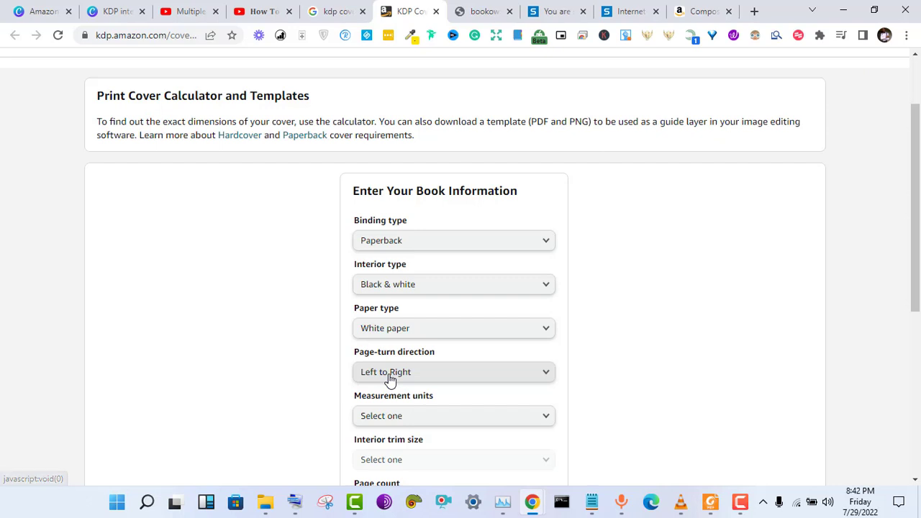
pyautogui.click(416, 423)
pyautogui.click(414, 422)
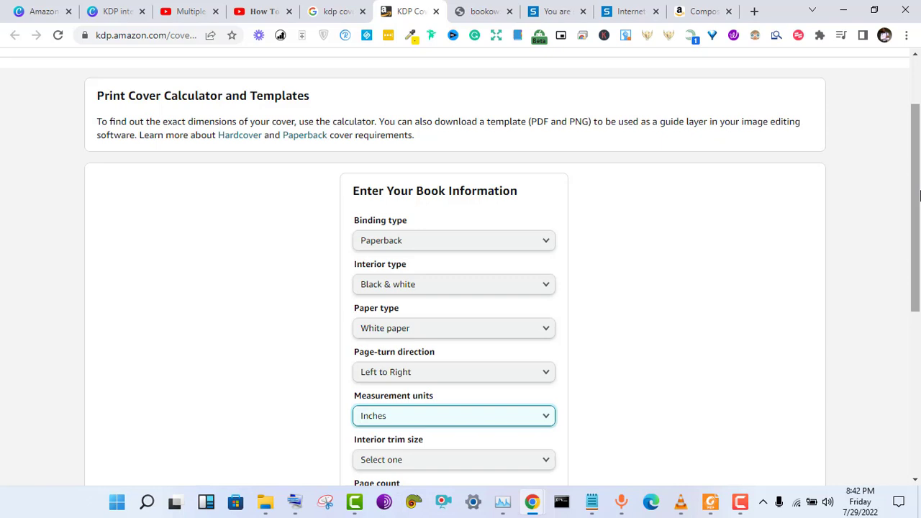
# - Check the paper size in the Notepad notes and set the calculator's interior trim size to 7.5 x 9.25 in
pyautogui.scroll(-3, 919, 196)
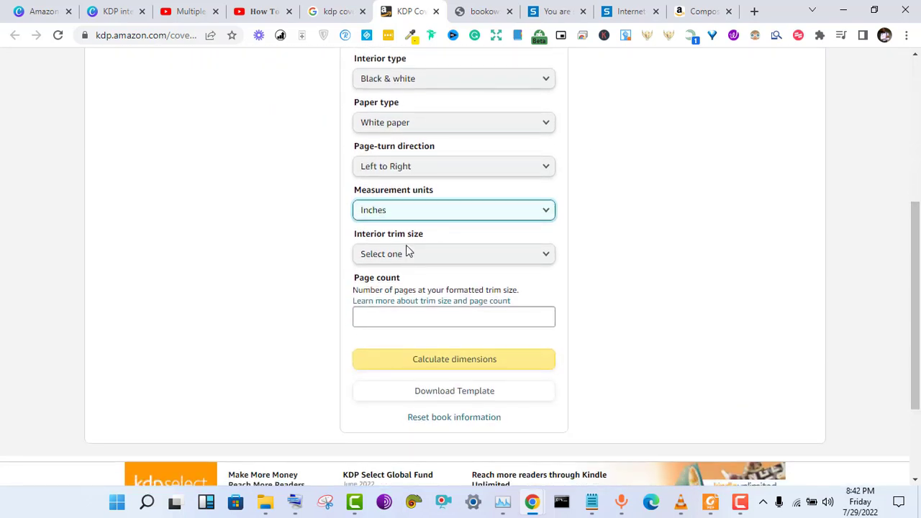
pyautogui.click(404, 255)
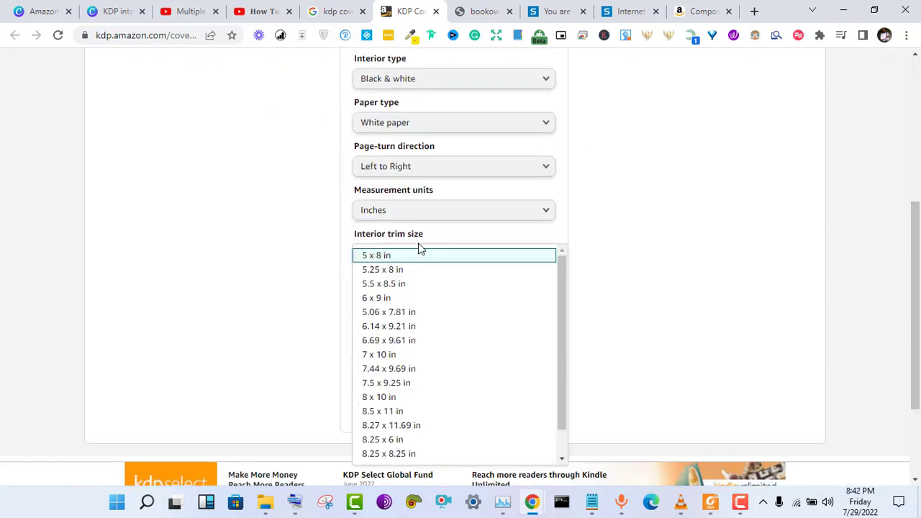
pyautogui.click(592, 503)
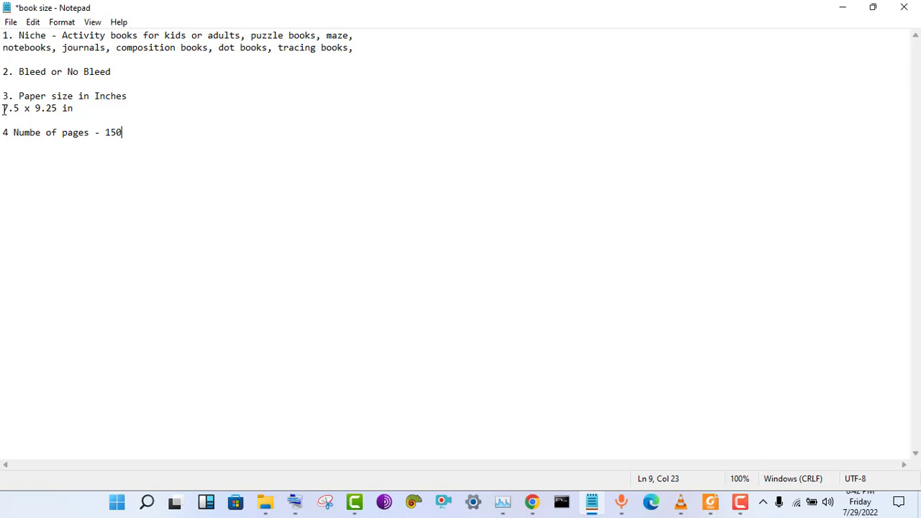
pyautogui.moveTo(4, 109); pyautogui.dragTo(77, 109)
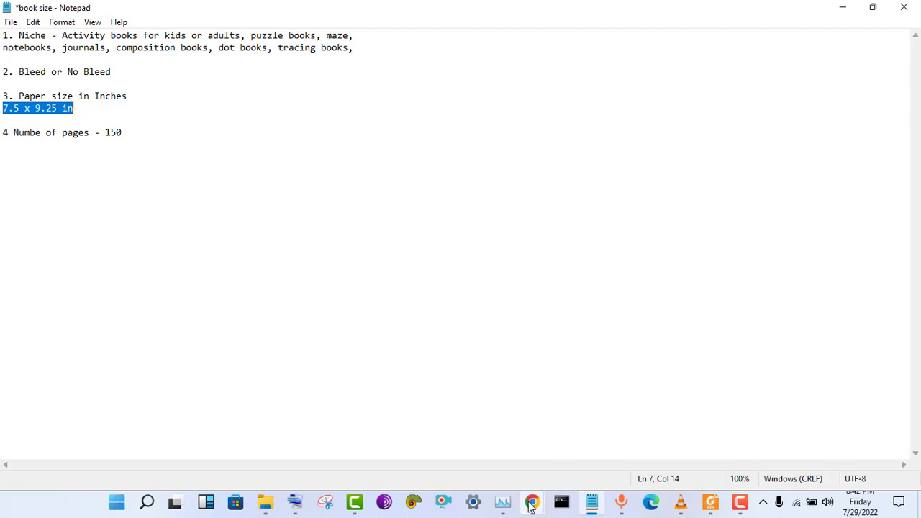
pyautogui.moveTo(532, 502)
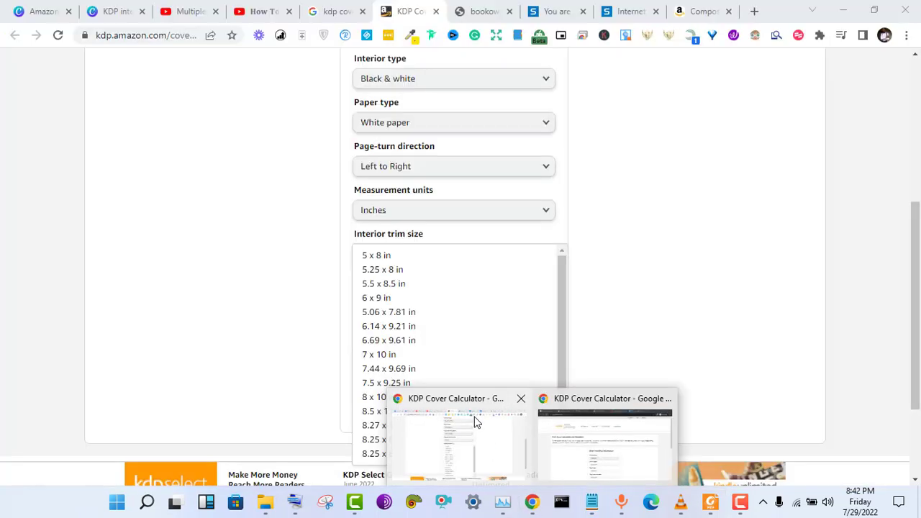
pyautogui.click(473, 422)
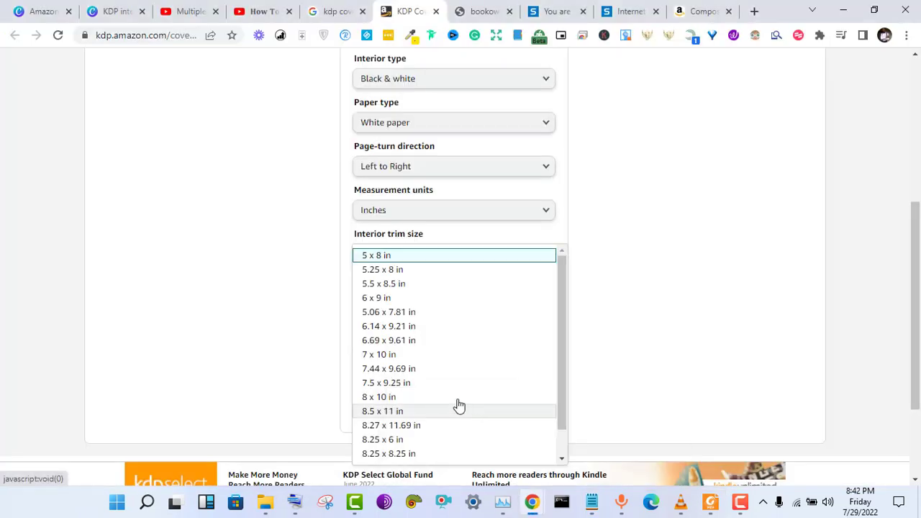
pyautogui.click(383, 386)
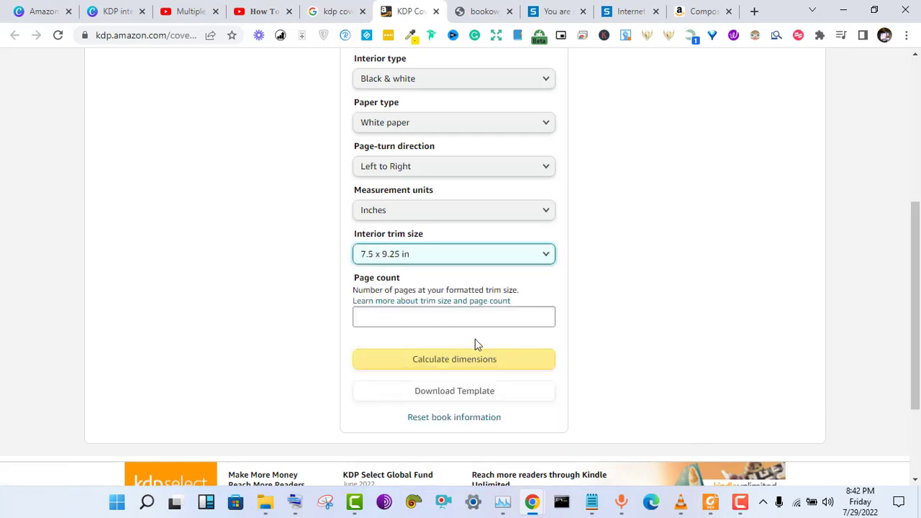
# - Check the number of pages in the Notepad notes and enter 150 as the calculator's page count in Chrome
pyautogui.click(591, 501)
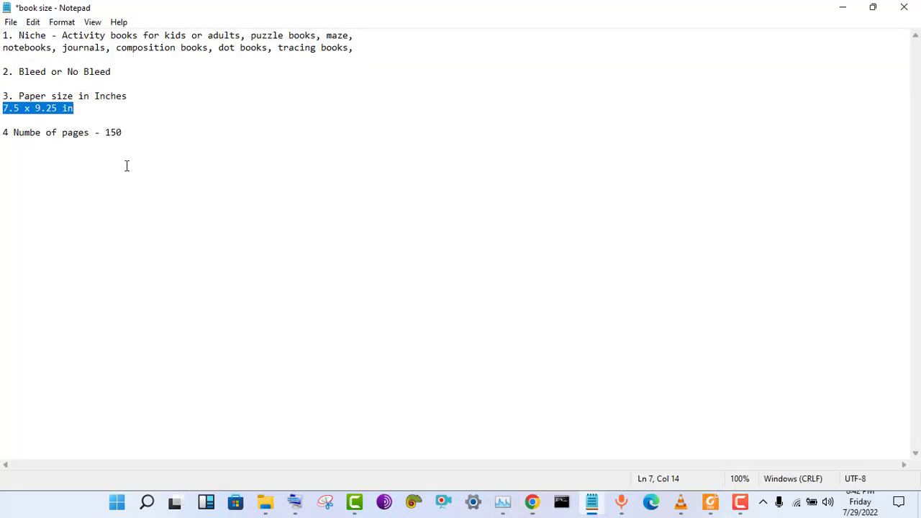
pyautogui.moveTo(105, 136); pyautogui.dragTo(125, 136)
pyautogui.moveTo(532, 502)
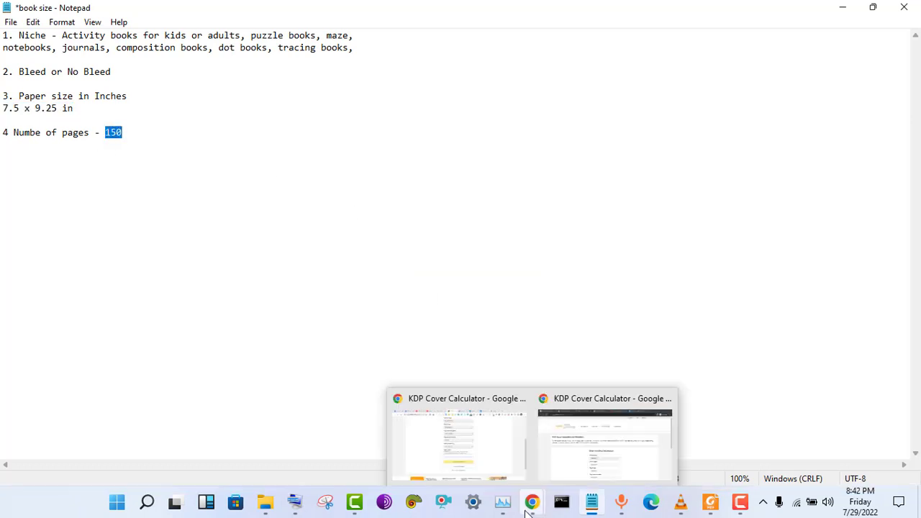
pyautogui.click(478, 457)
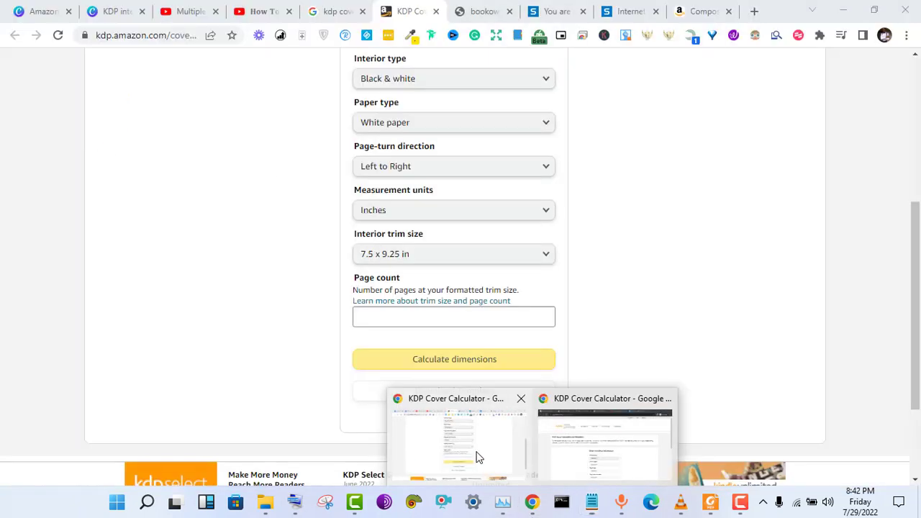
pyautogui.click(465, 325)
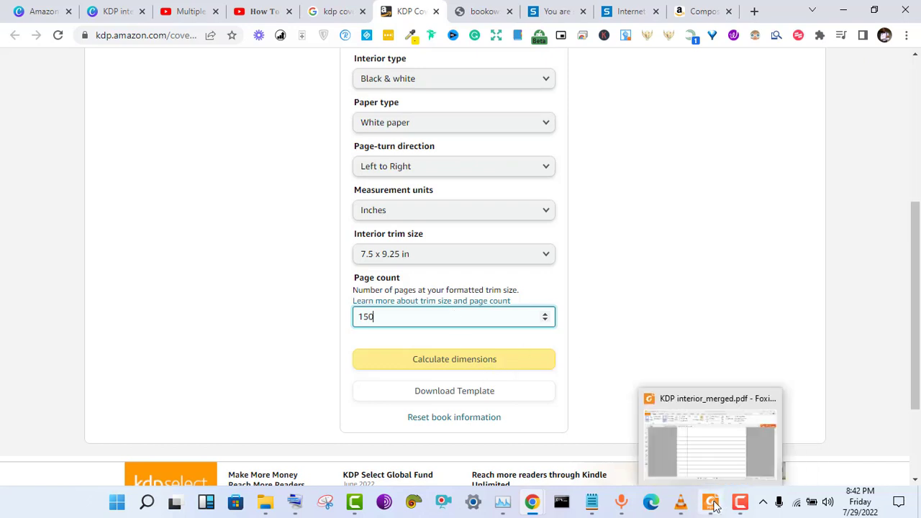
pyautogui.click(627, 498)
pyautogui.click(624, 497)
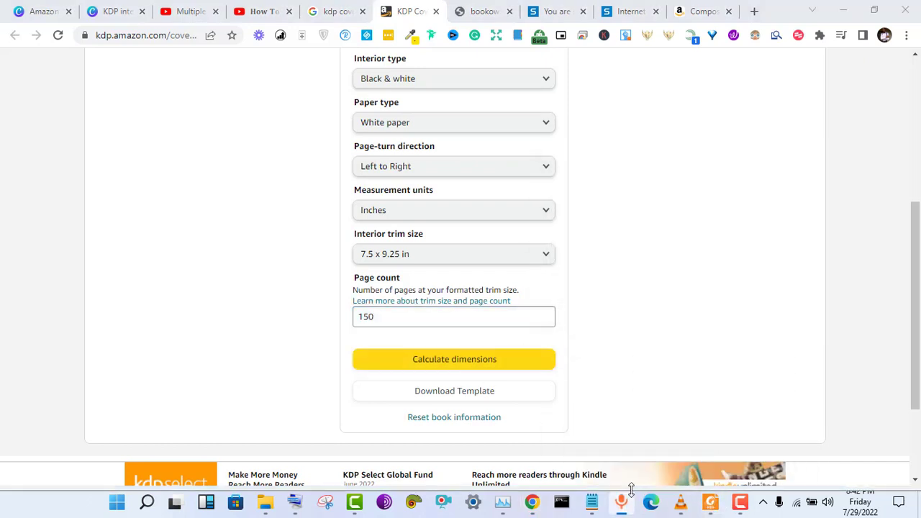
# - Calculate the cover dimensions and start the download of the cover template
pyautogui.click(449, 370)
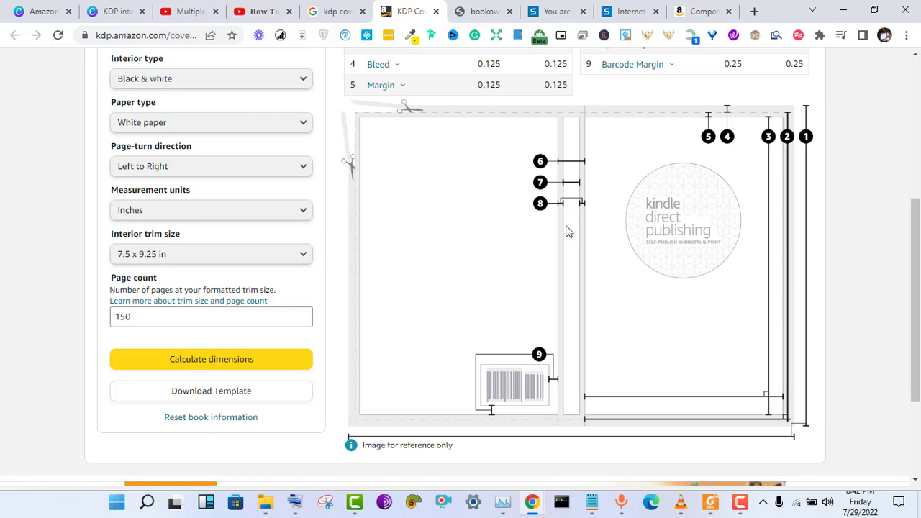
pyautogui.moveTo(920, 252); pyautogui.dragTo(918, 327)
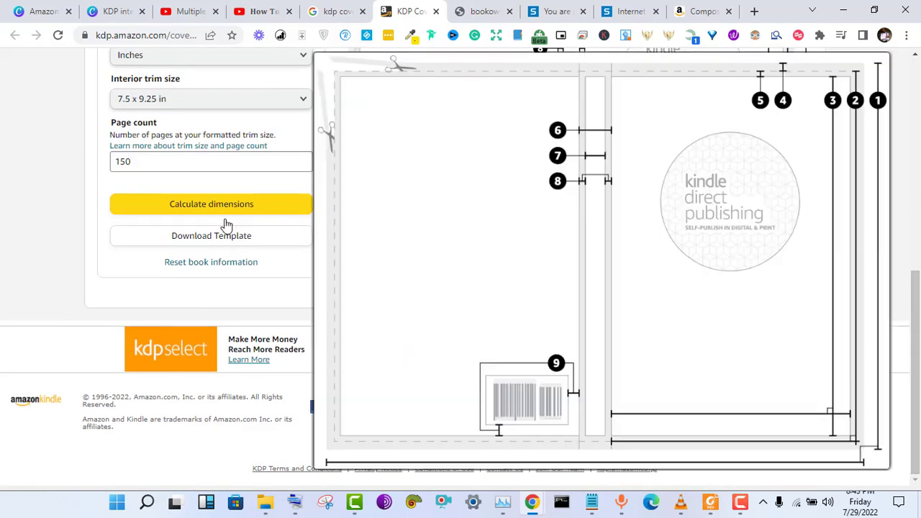
pyautogui.click(186, 244)
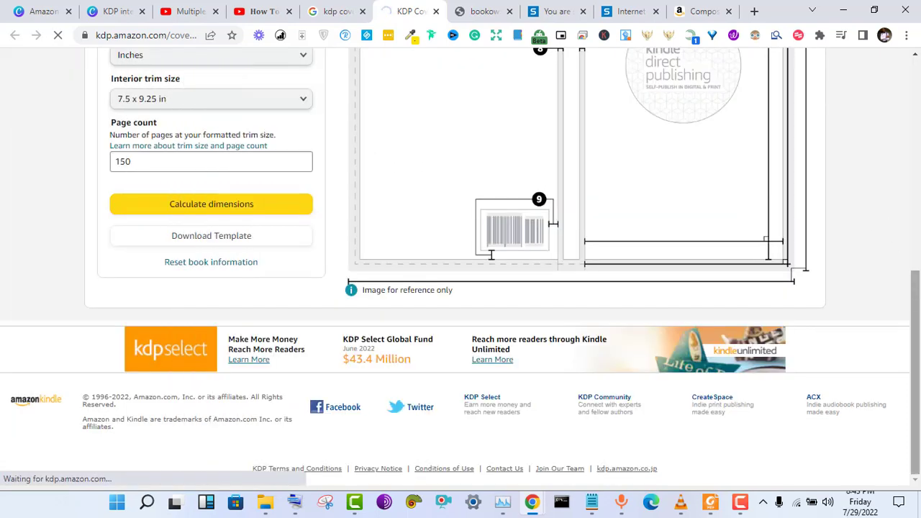
# - Save the template archive PAPERBACK_7.500x9.250_150_BW_WHITE_en_US (1) in the Desktop's Amazon folder
pyautogui.scroll(2, 899, 154)
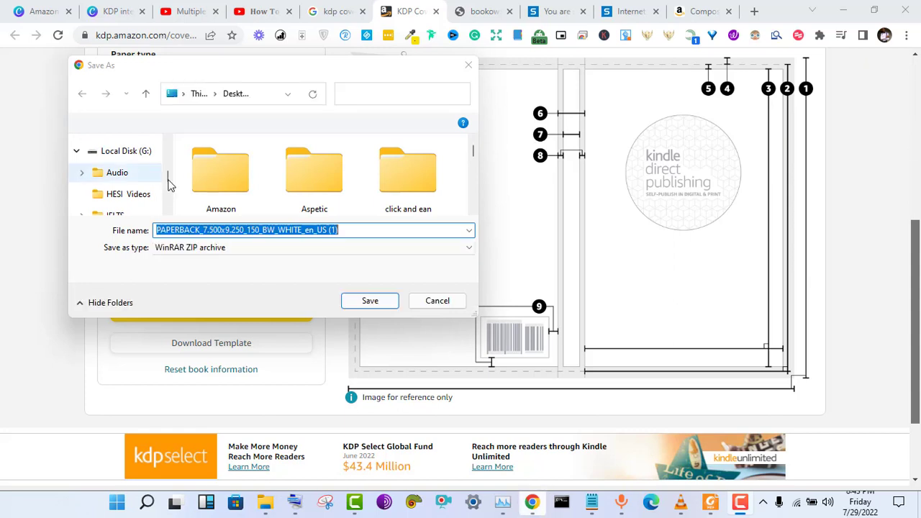
pyautogui.scroll(1, 168, 185)
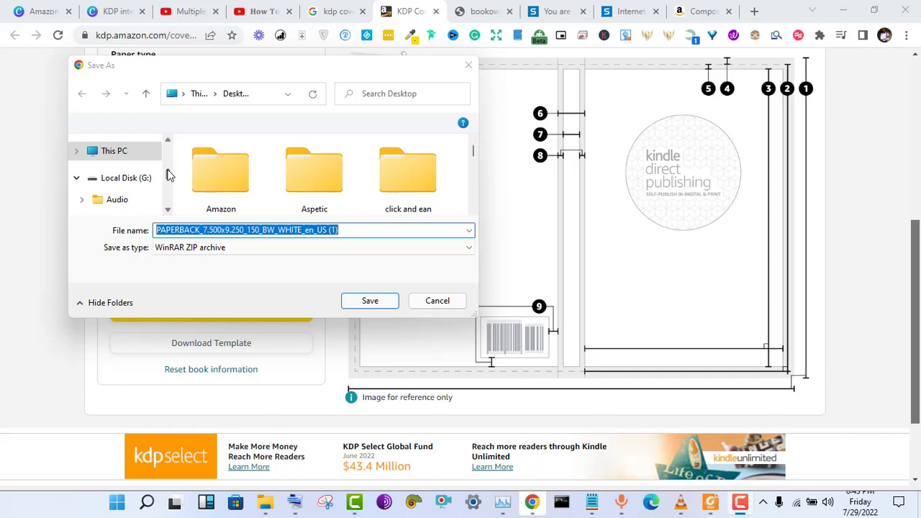
pyautogui.scroll(5, 168, 175)
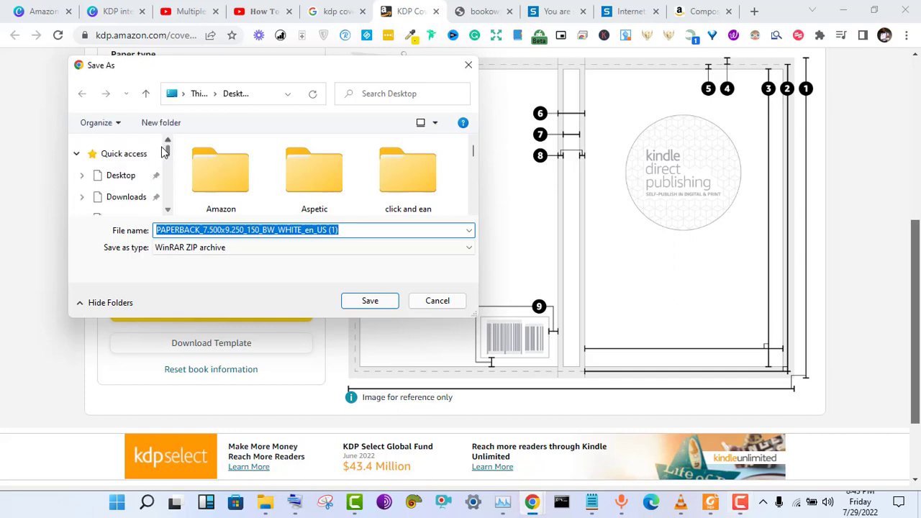
pyautogui.click(123, 178)
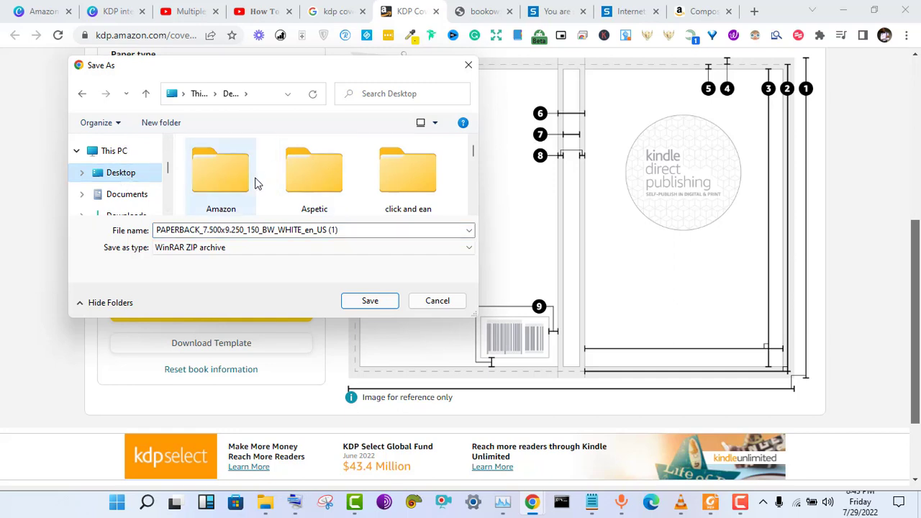
pyautogui.doubleClick(220, 172)
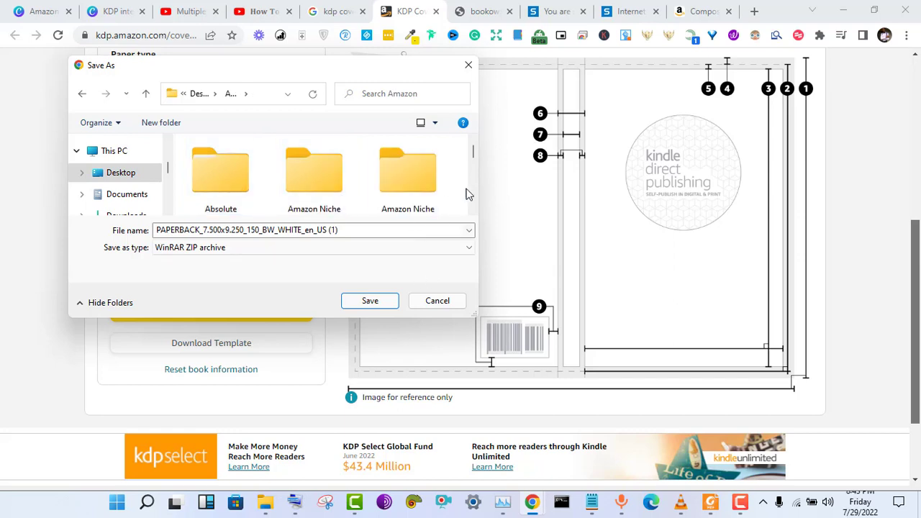
pyautogui.scroll(-4, 475, 201)
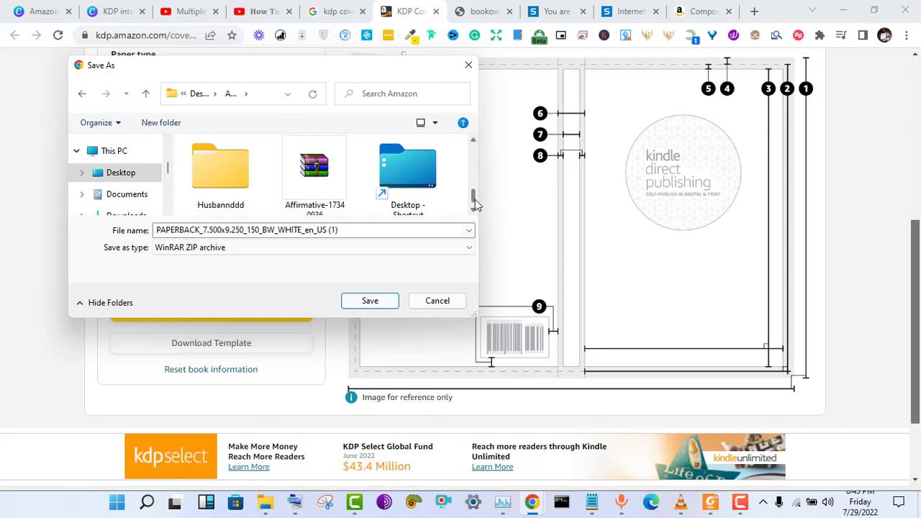
pyautogui.moveTo(475, 204); pyautogui.dragTo(467, 140)
pyautogui.click(381, 305)
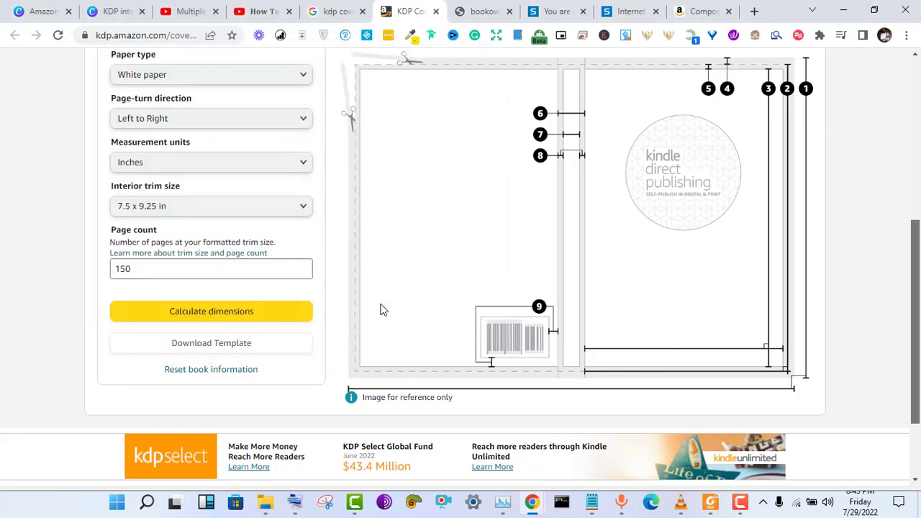
pyautogui.click(435, 90)
pyautogui.click(440, 87)
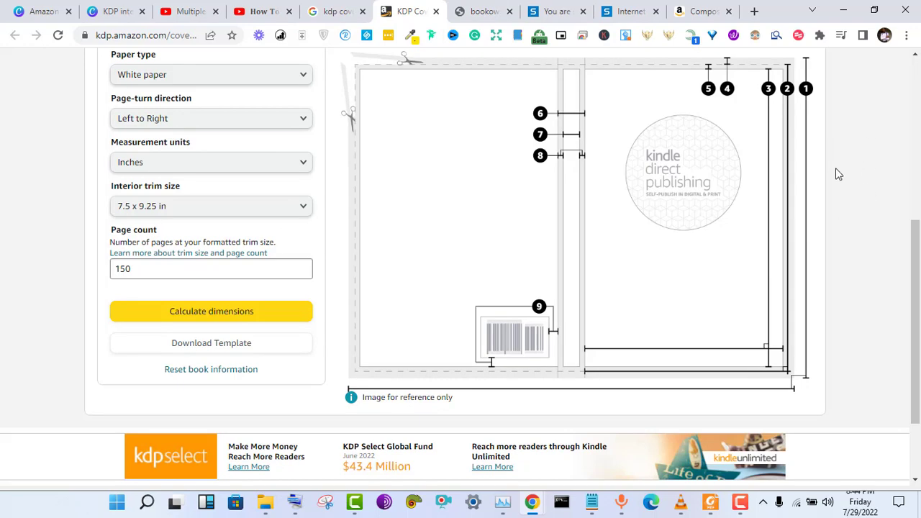
# - Switch to the bookow resources page and bring up the KDP Cover Template Generator form
pyautogui.click(471, 12)
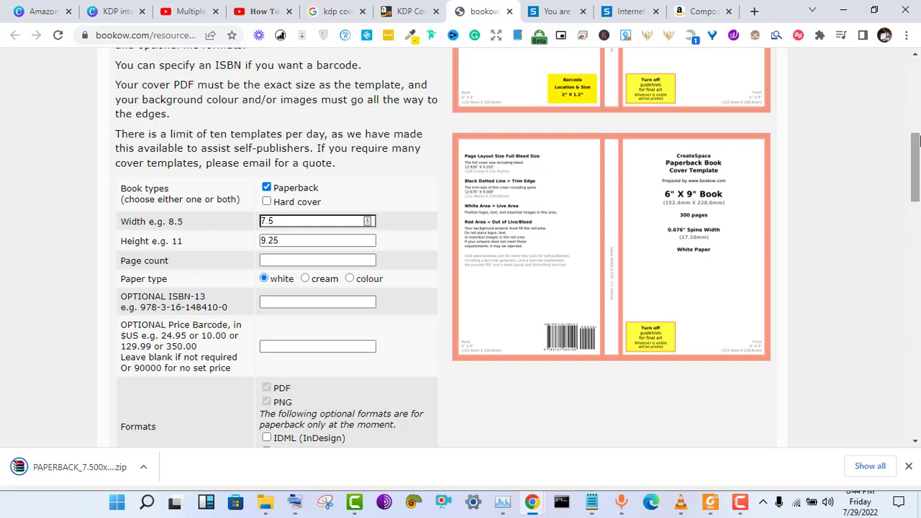
pyautogui.scroll(6, 917, 140)
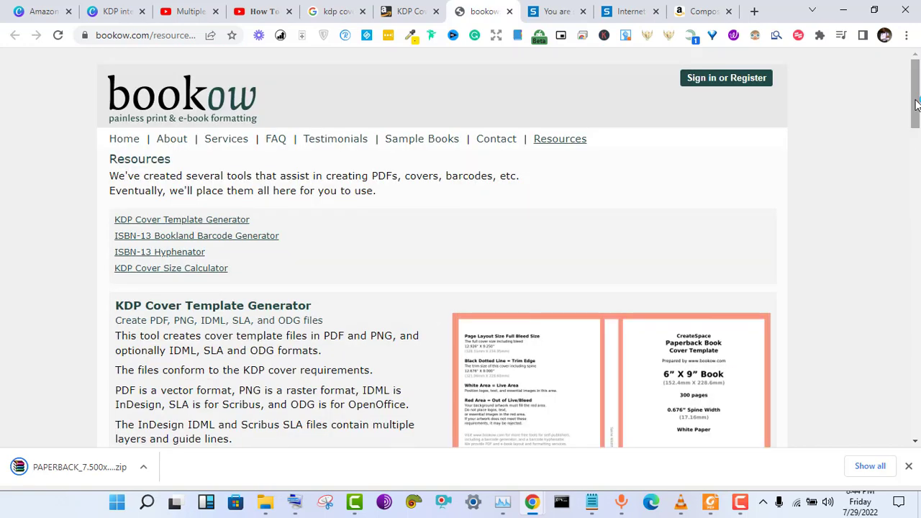
pyautogui.scroll(-4, 918, 144)
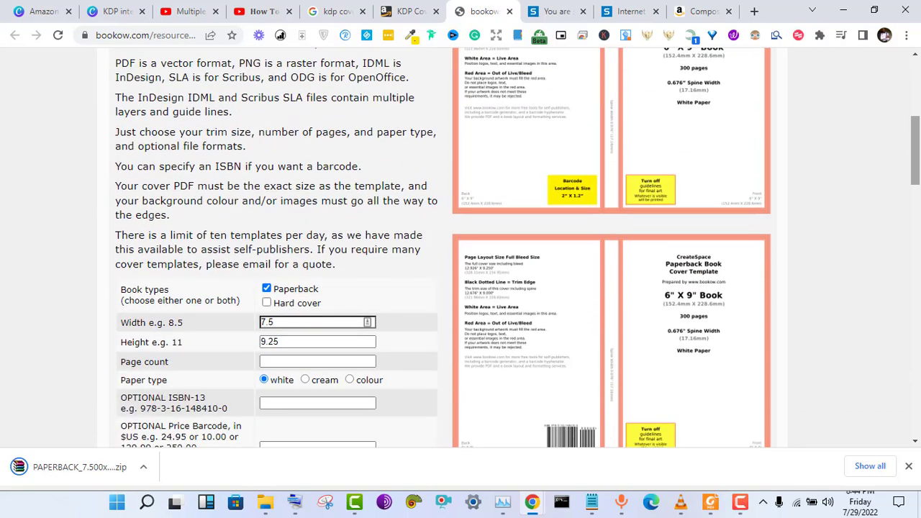
pyautogui.scroll(-2, 915, 151)
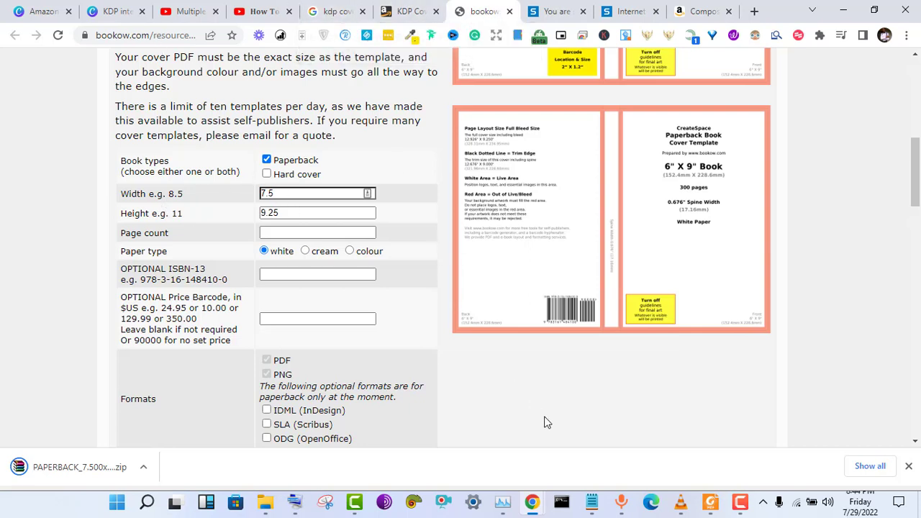
# - Check the number of pages in the Notepad notes and close the extra KDP Cover Calculator browser window
pyautogui.click(593, 507)
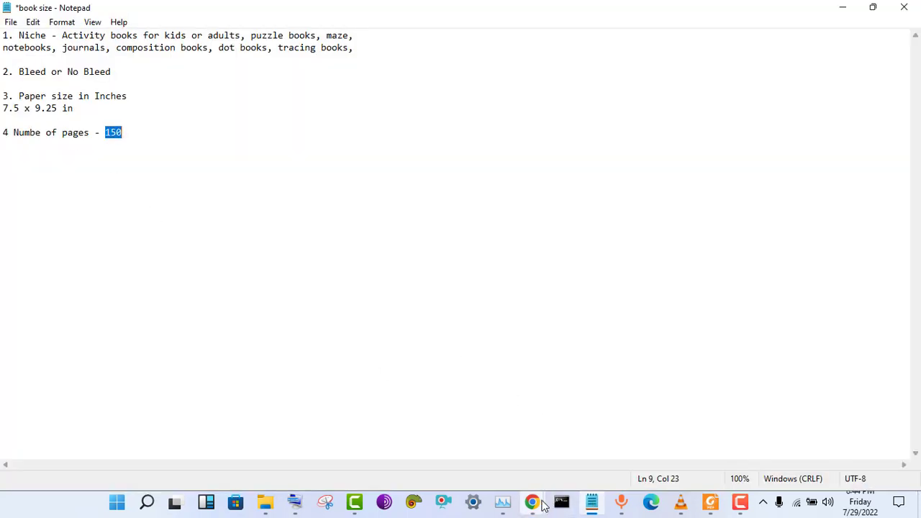
pyautogui.moveTo(536, 502)
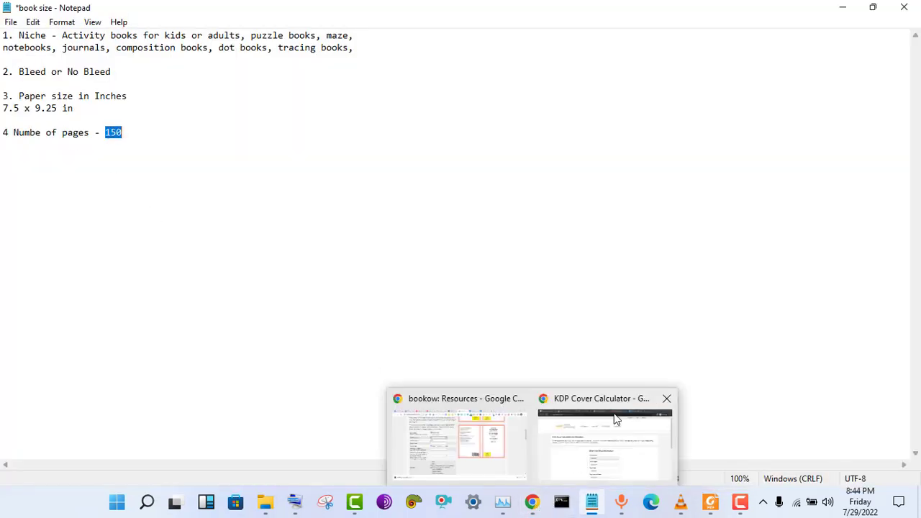
pyautogui.click(666, 397)
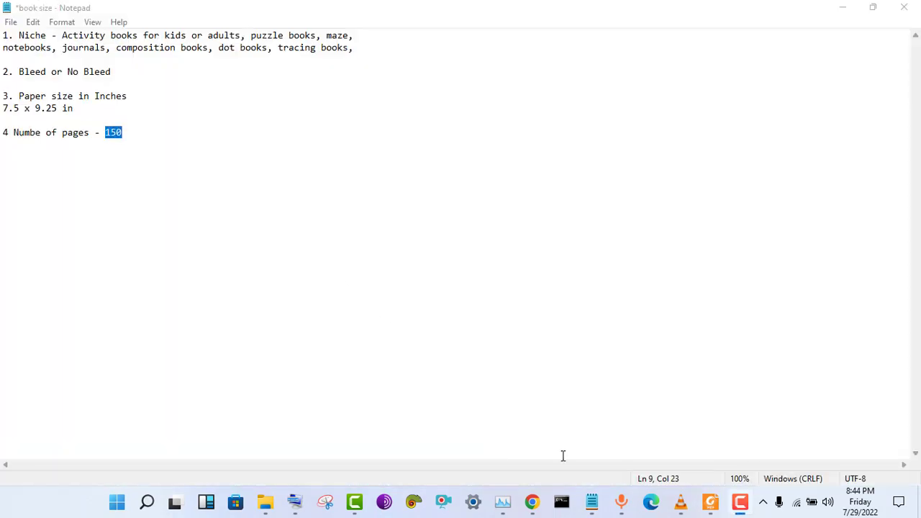
# - Return to the bookow form in Chrome and set the template's page count to 150
pyautogui.click(534, 504)
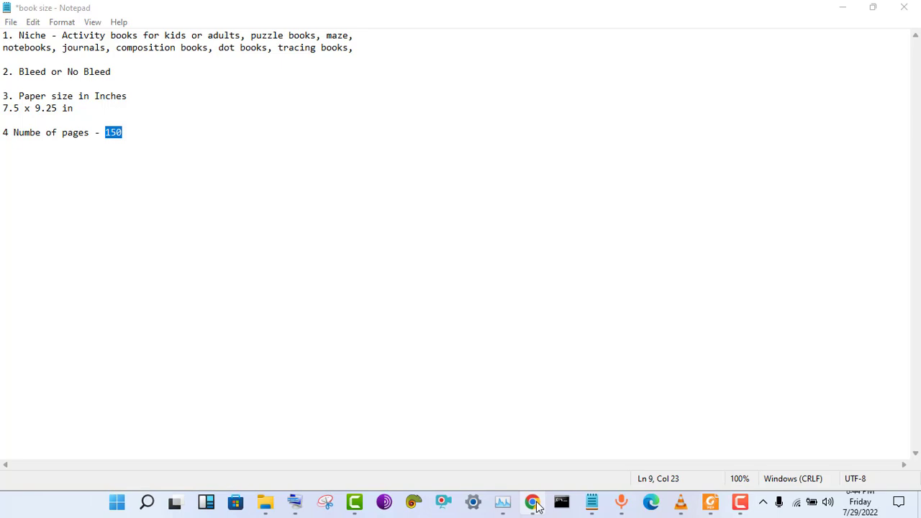
pyautogui.click(535, 506)
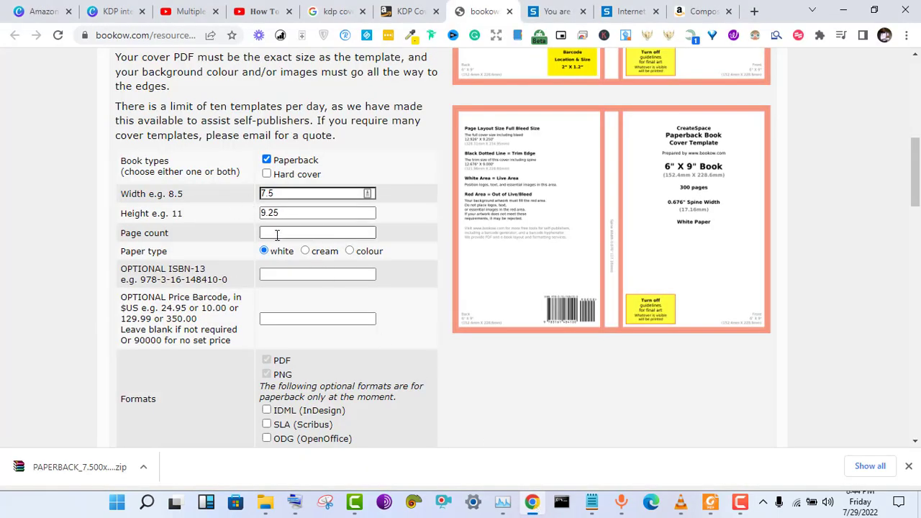
pyautogui.click(277, 233)
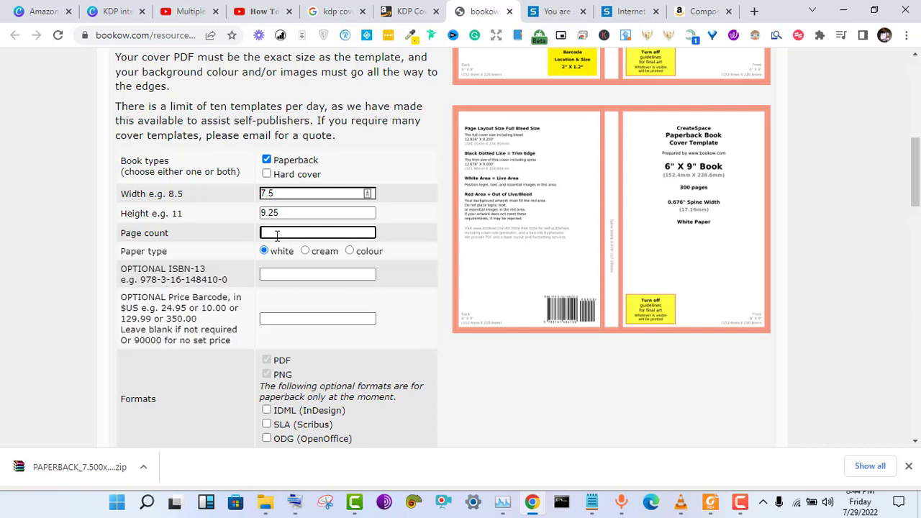
pyautogui.click(276, 233)
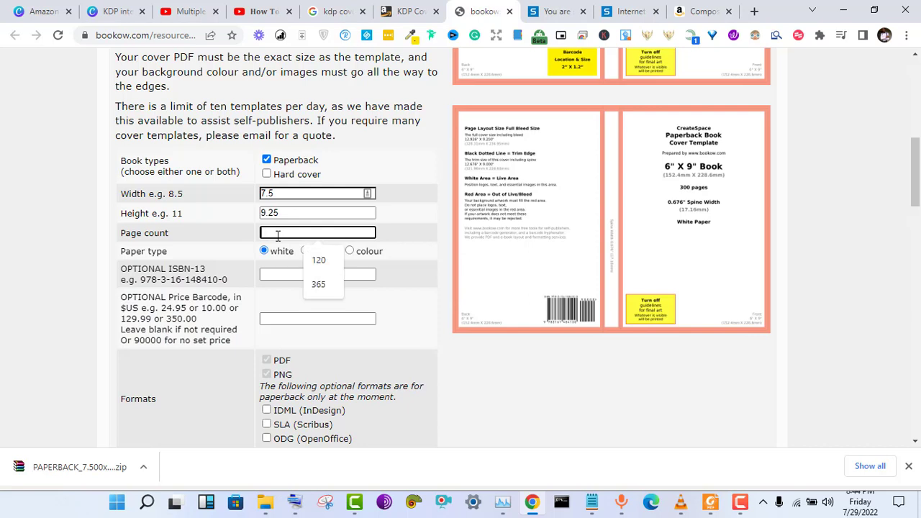
pyautogui.write('1')
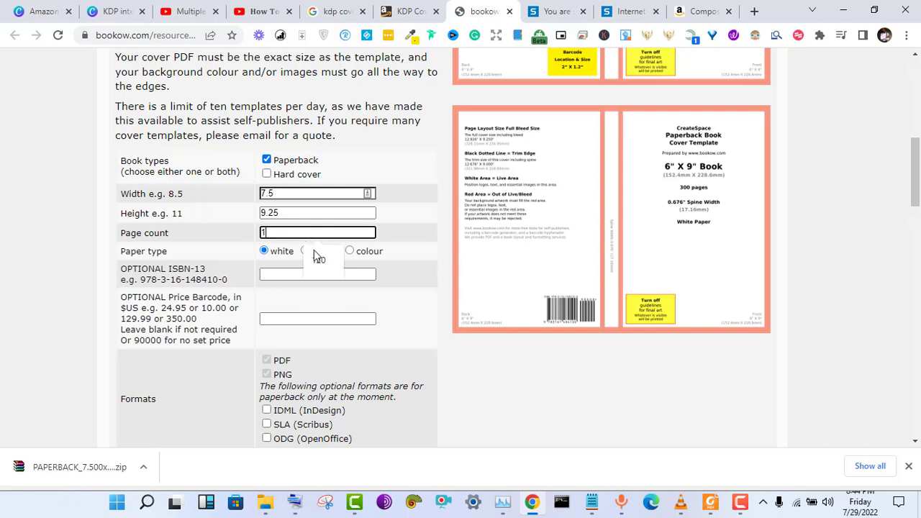
pyautogui.write('50')
# - Fill in both email address fields with the saved email address and give consent to be emailed
pyautogui.scroll(-4, 435, 152)
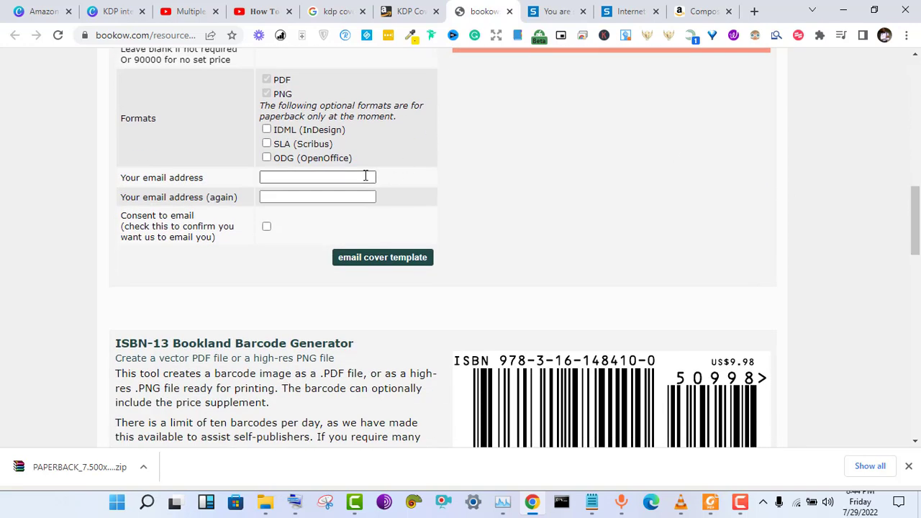
pyautogui.click(365, 176)
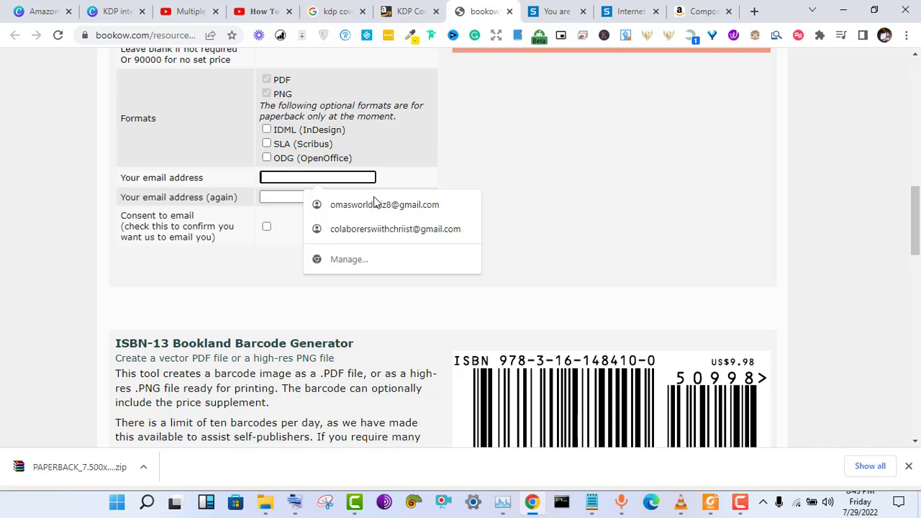
pyautogui.click(374, 205)
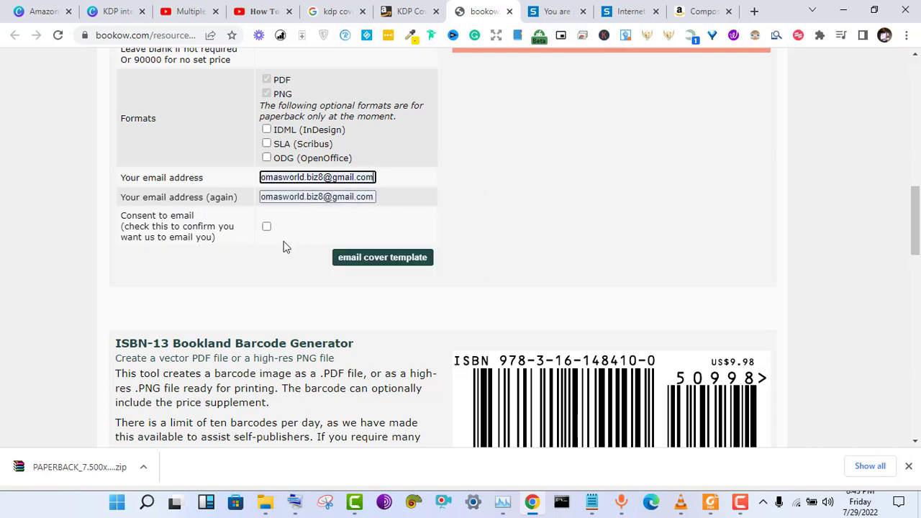
pyautogui.click(266, 228)
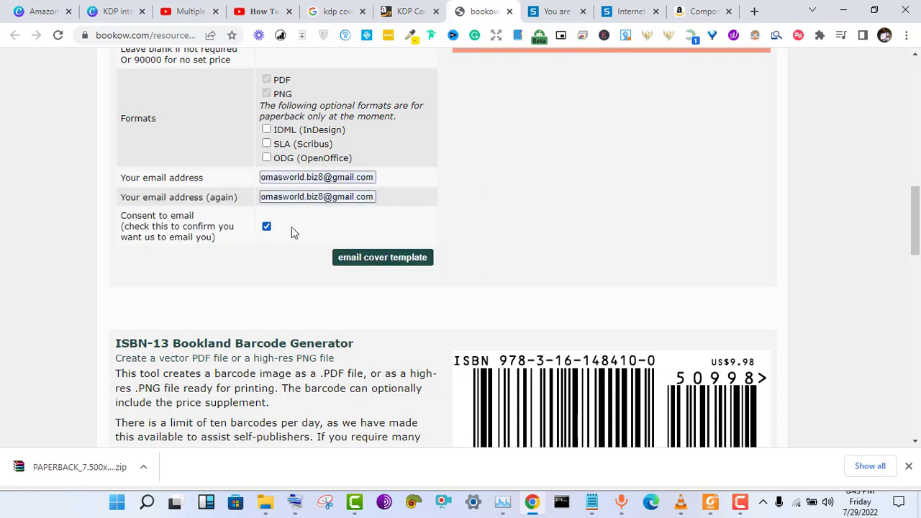
# - Request the cover template by email, declining the donation with "Maybe next time. Please just email me the template."
pyautogui.click(367, 258)
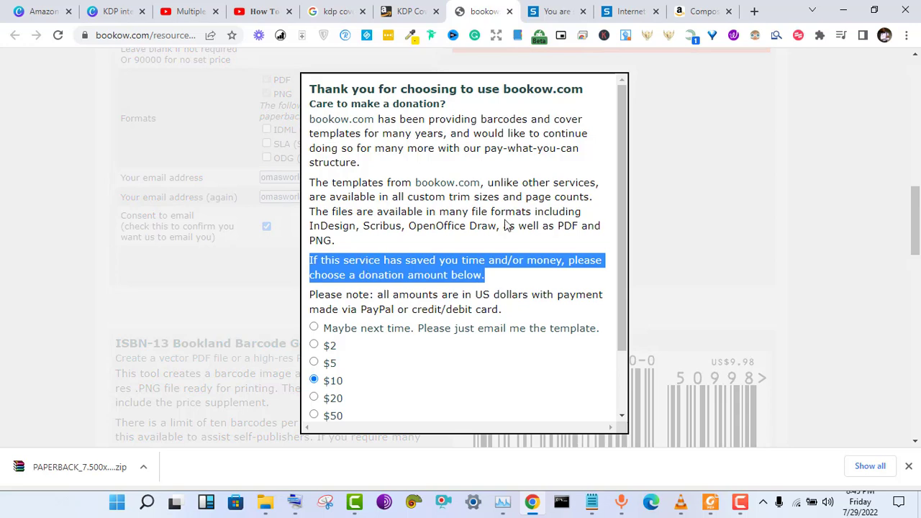
pyautogui.click(490, 176)
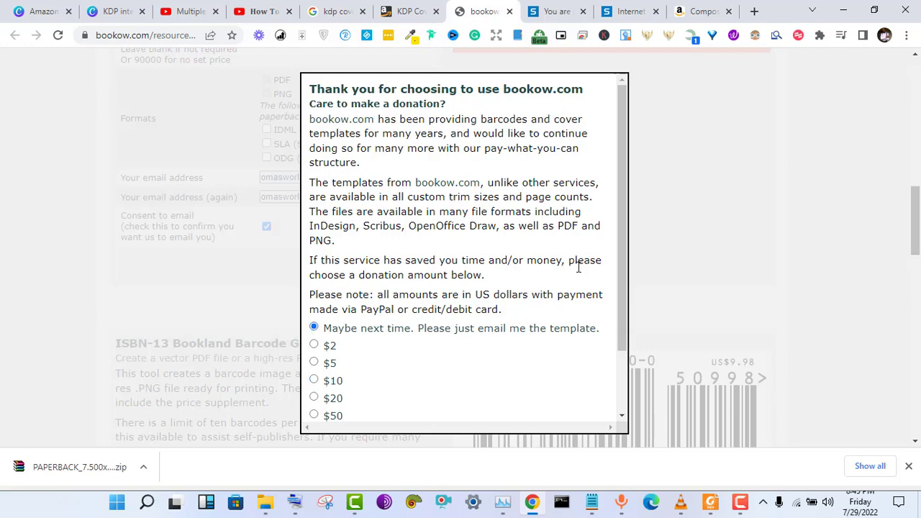
pyautogui.scroll(-2, 619, 297)
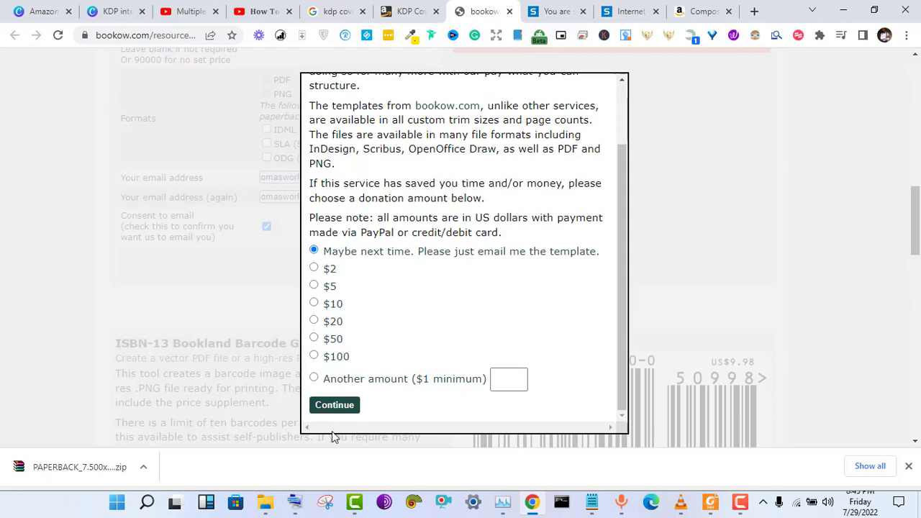
pyautogui.click(336, 407)
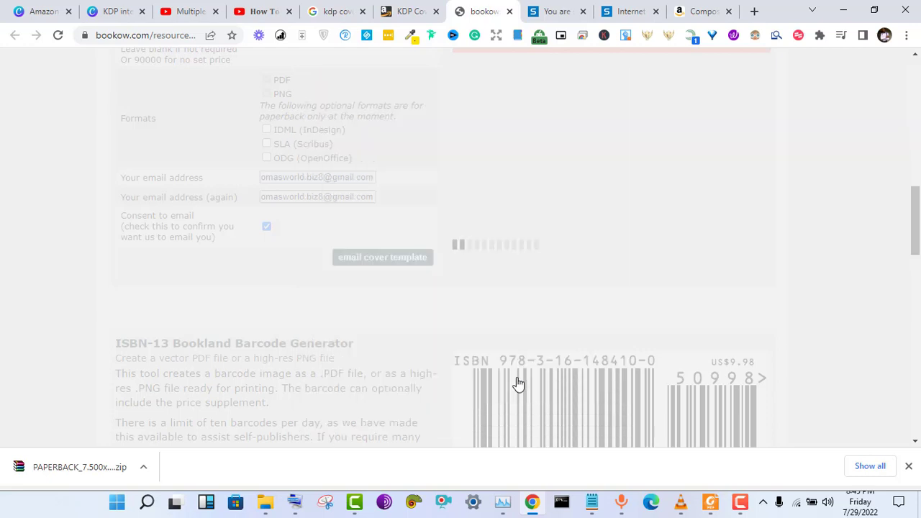
pyautogui.click(623, 503)
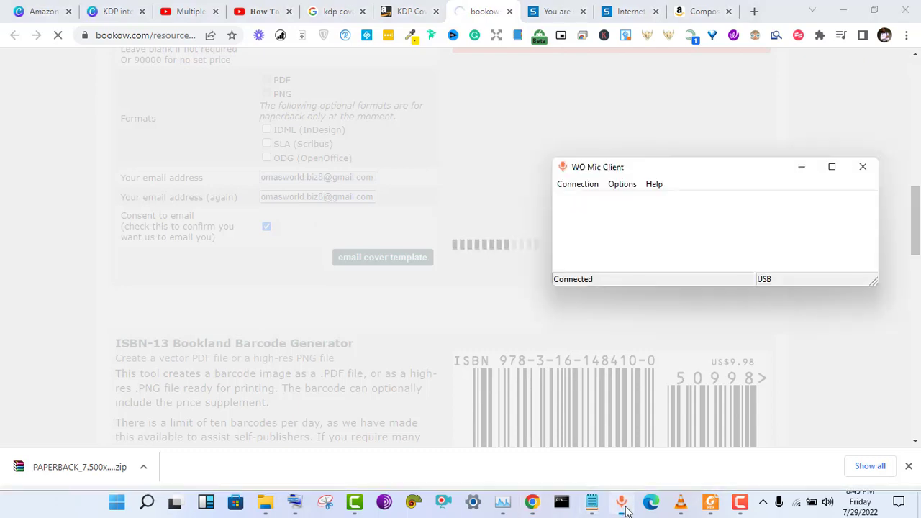
pyautogui.click(625, 509)
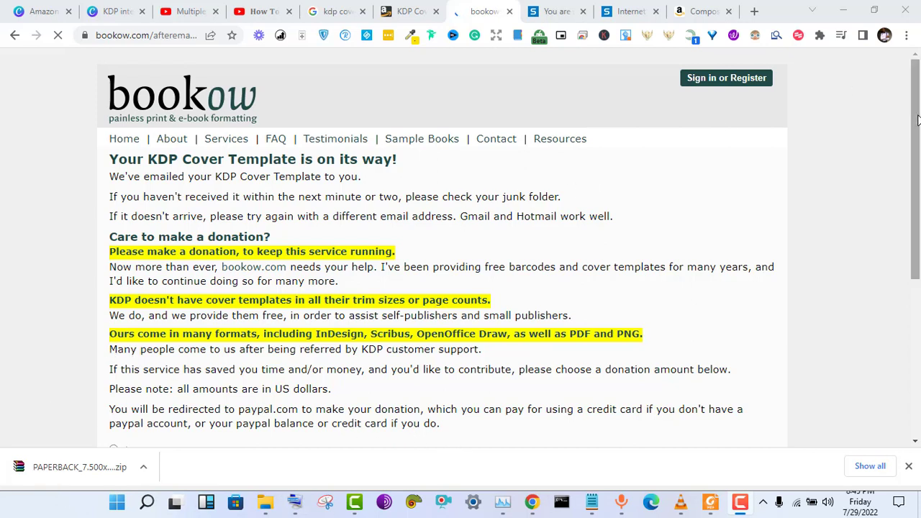
pyautogui.scroll(-3, 917, 120)
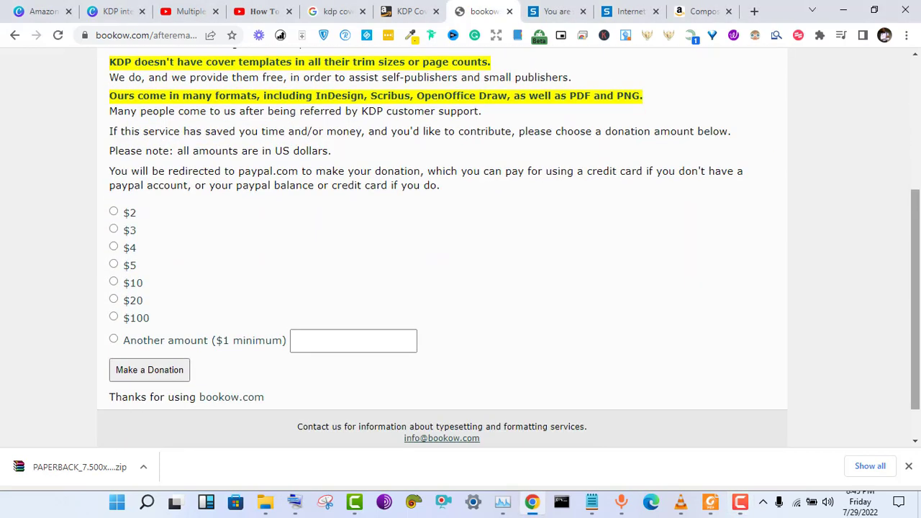
pyautogui.scroll(-1, 919, 276)
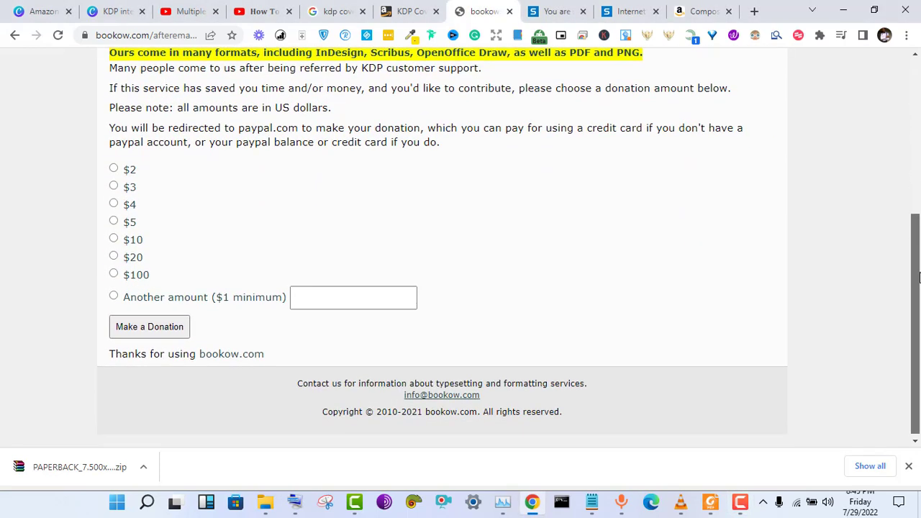
pyautogui.moveTo(919, 278); pyautogui.dragTo(919, 297)
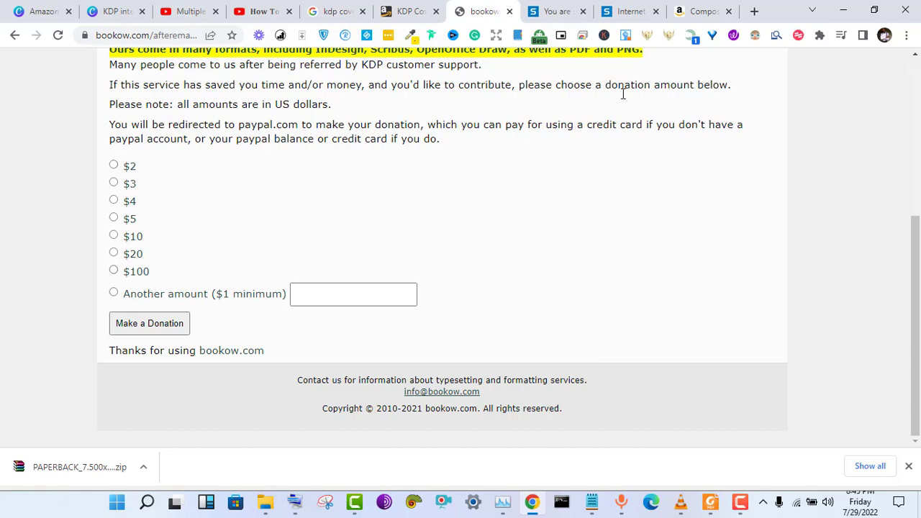
pyautogui.moveTo(913, 259); pyautogui.dragTo(899, 273)
pyautogui.click(419, 11)
pyautogui.moveTo(473, 185)
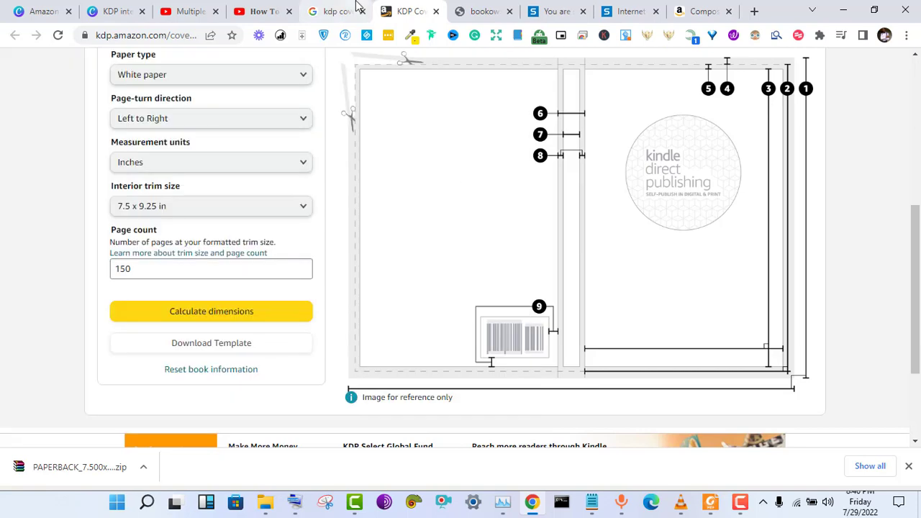
# - Switch to Canva and open the "Amazon Book Interior And Book Cover Designs" folder from the projects
pyautogui.click(48, 6)
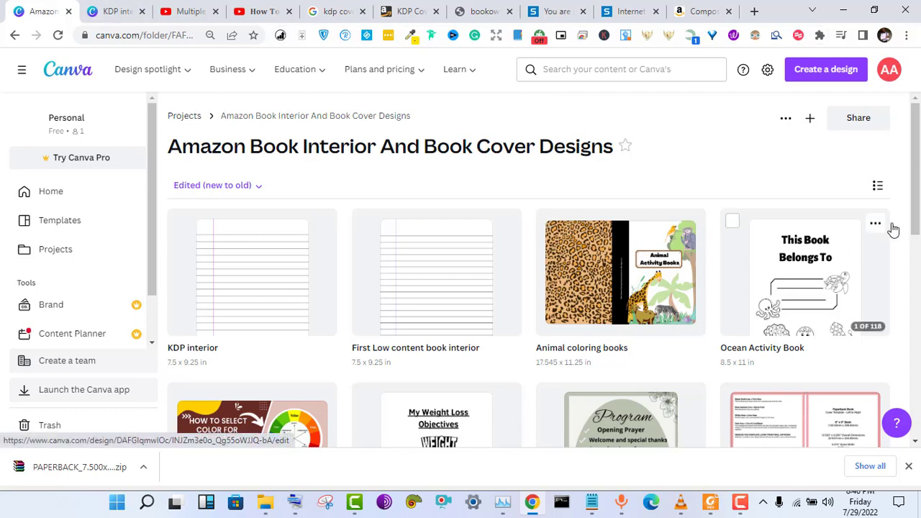
pyautogui.moveTo(914, 215); pyautogui.dragTo(910, 148)
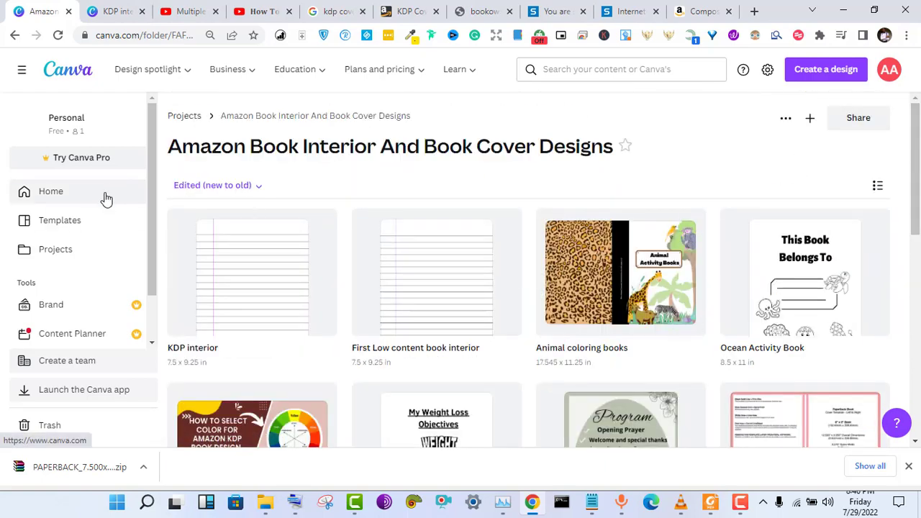
pyautogui.click(61, 258)
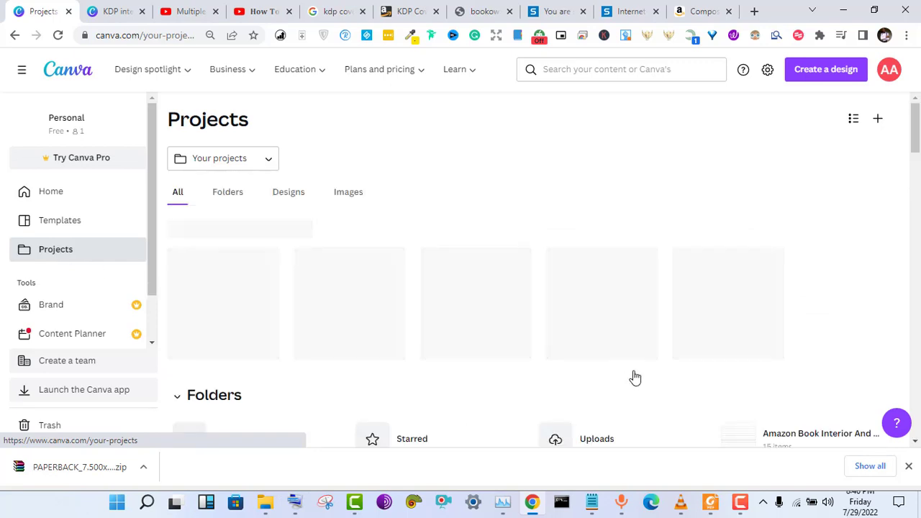
pyautogui.click(623, 503)
pyautogui.click(623, 503)
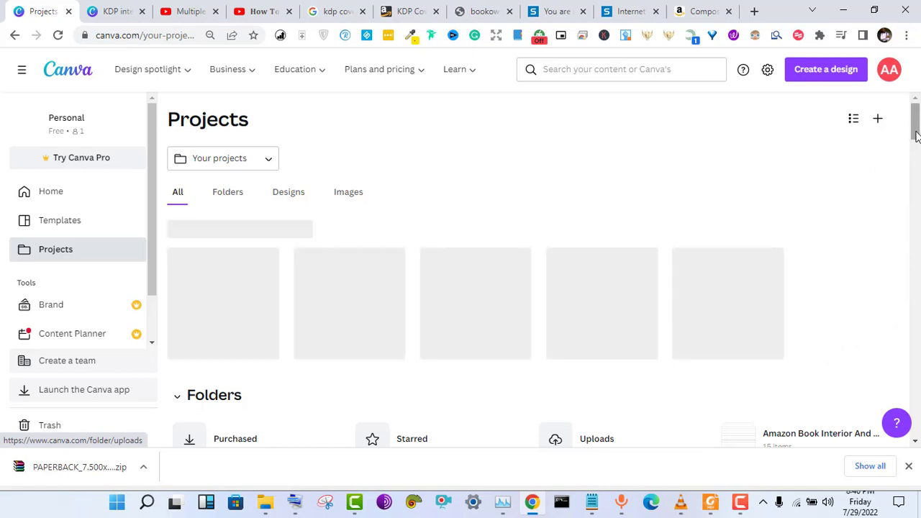
pyautogui.moveTo(917, 118); pyautogui.dragTo(917, 136)
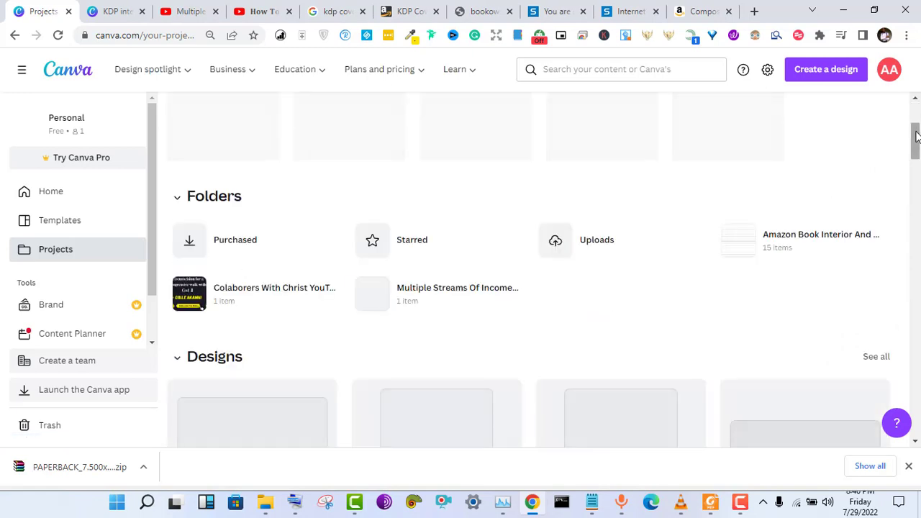
pyautogui.click(754, 245)
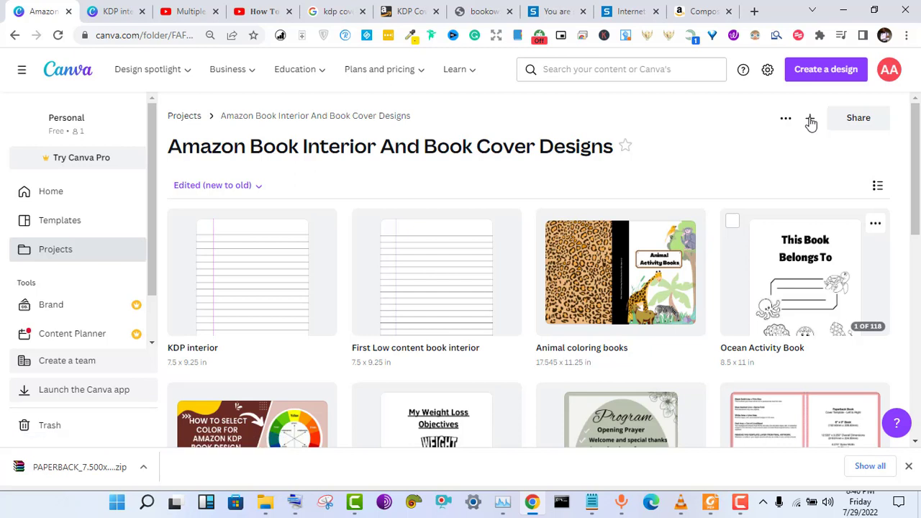
# - Start adding a new custom-size design to the Amazon book designs folder
pyautogui.click(810, 122)
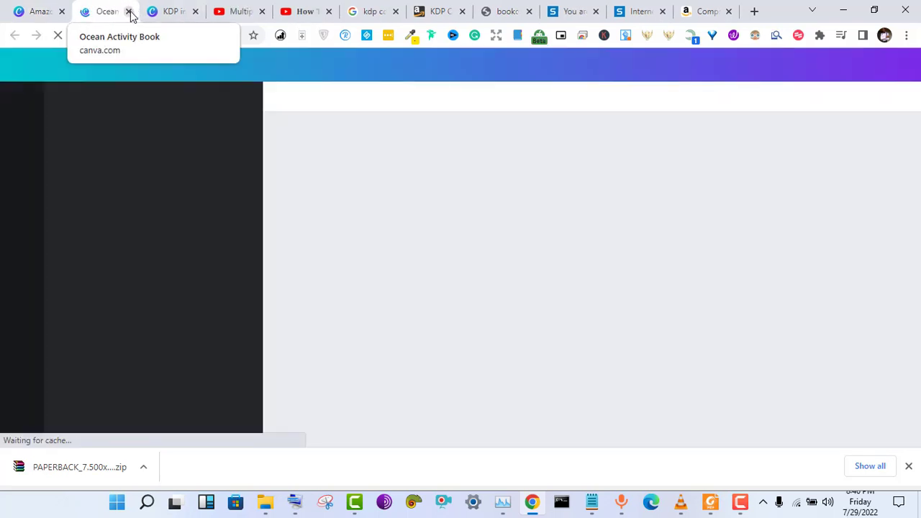
pyautogui.click(36, 6)
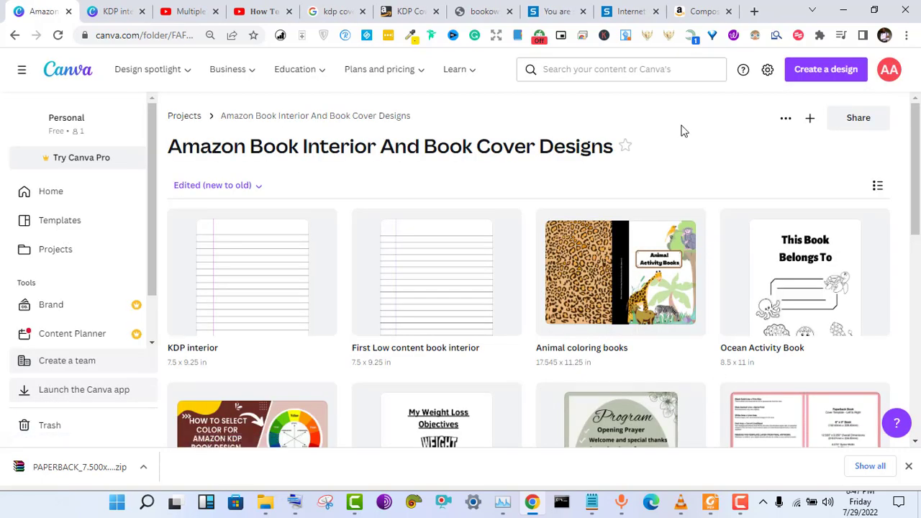
pyautogui.click(811, 120)
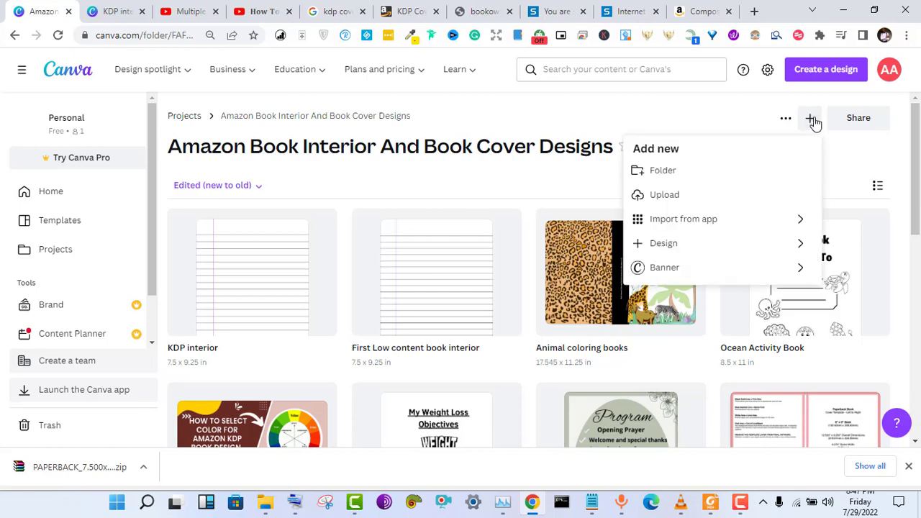
pyautogui.click(687, 247)
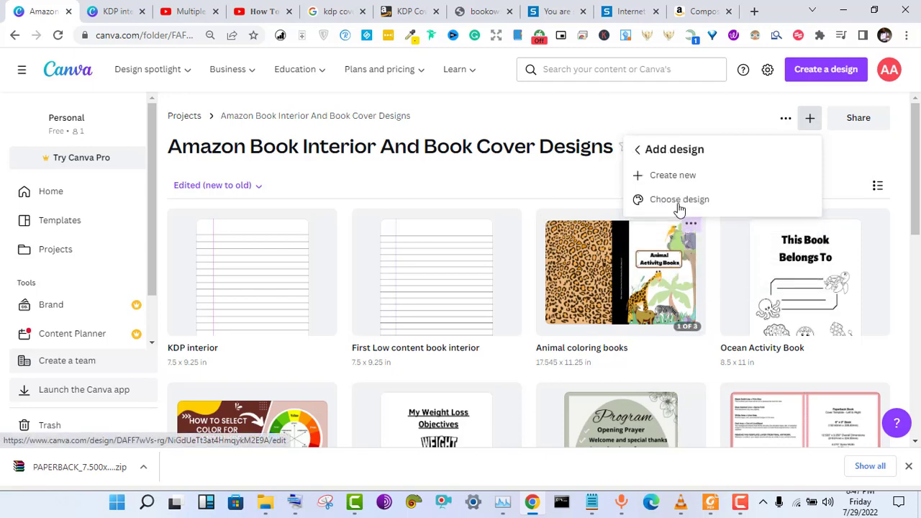
pyautogui.click(672, 176)
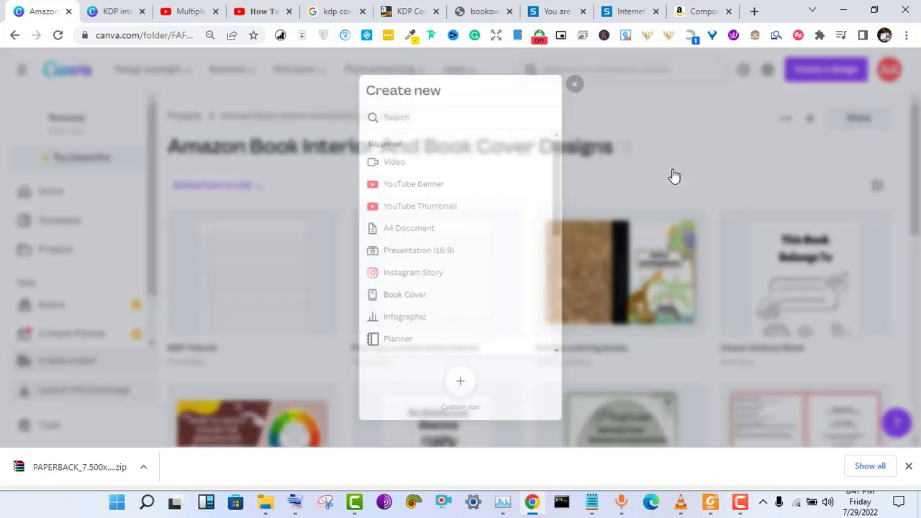
pyautogui.click(464, 394)
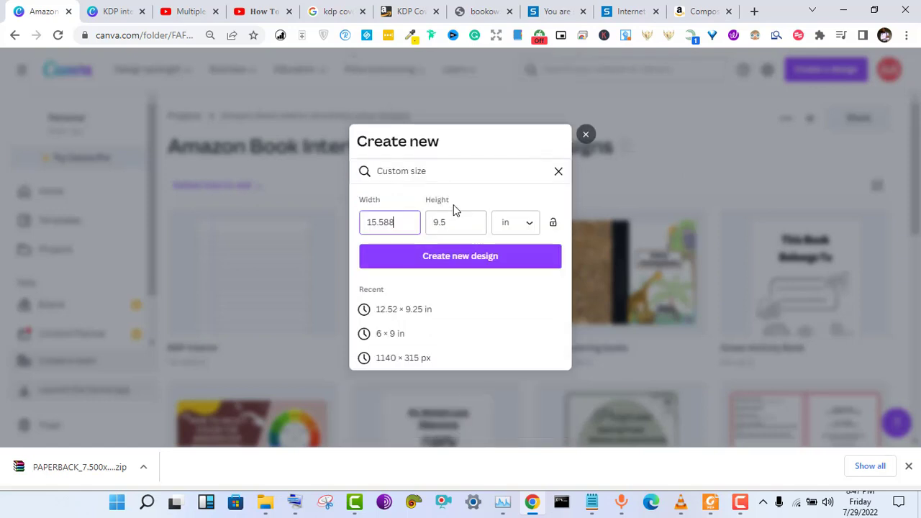
# - Copy the Full Cover width of 15.588 in from the KDP Cover Calculator's dimensions table
pyautogui.click(415, 1)
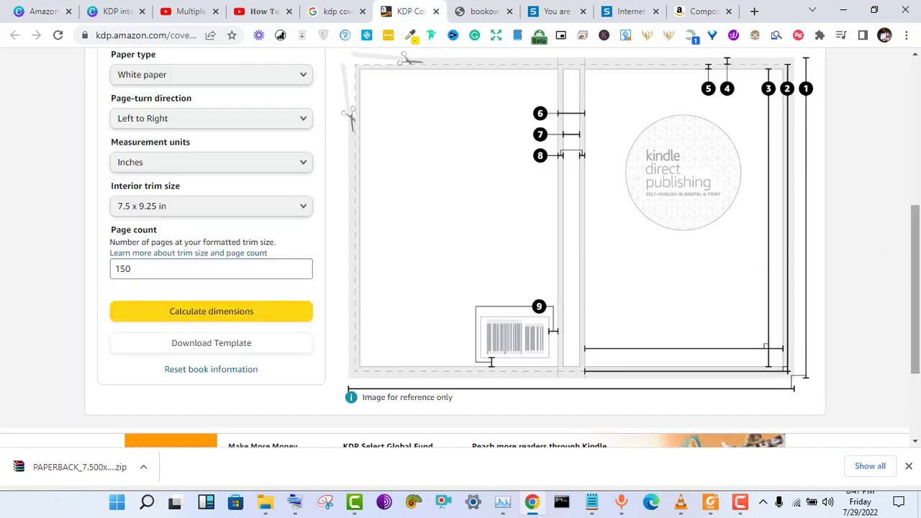
pyautogui.moveTo(914, 215); pyautogui.dragTo(917, 74)
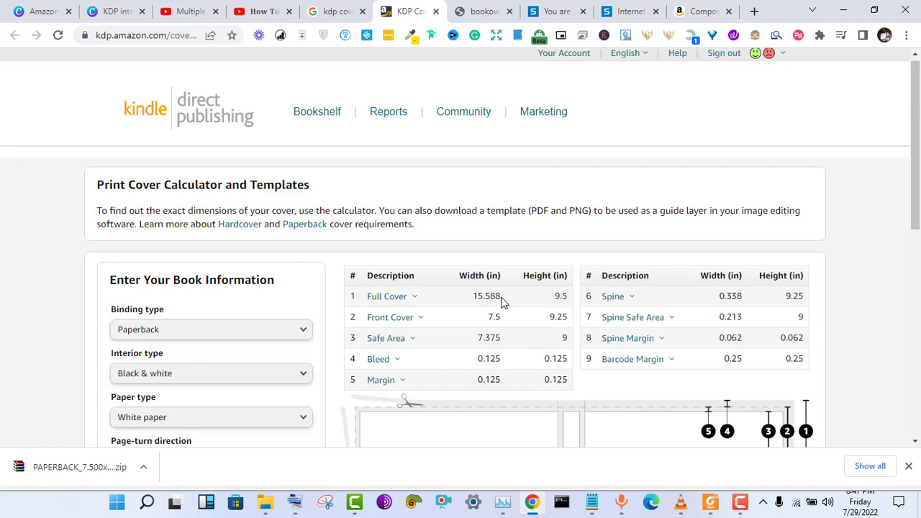
pyautogui.moveTo(502, 298); pyautogui.dragTo(476, 291)
pyautogui.click(476, 291)
pyautogui.moveTo(468, 300); pyautogui.dragTo(503, 301)
pyautogui.rightClick(503, 301)
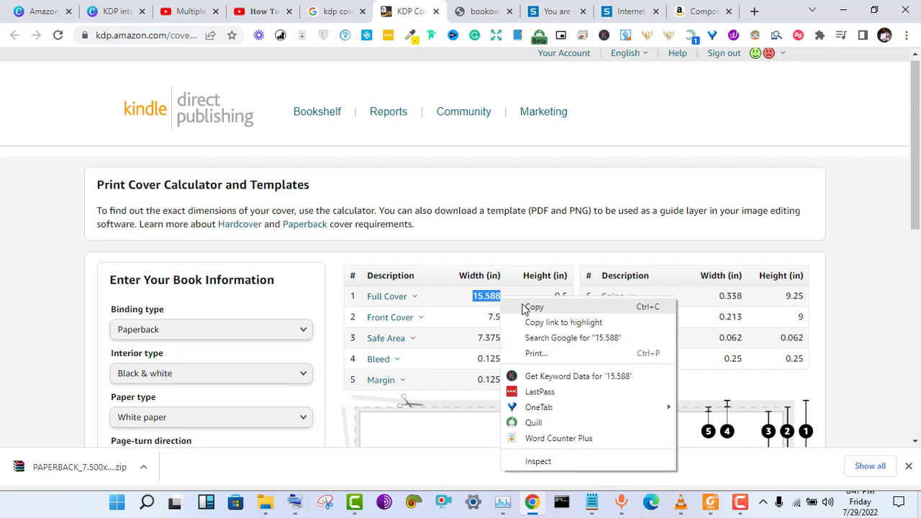
pyautogui.click(532, 307)
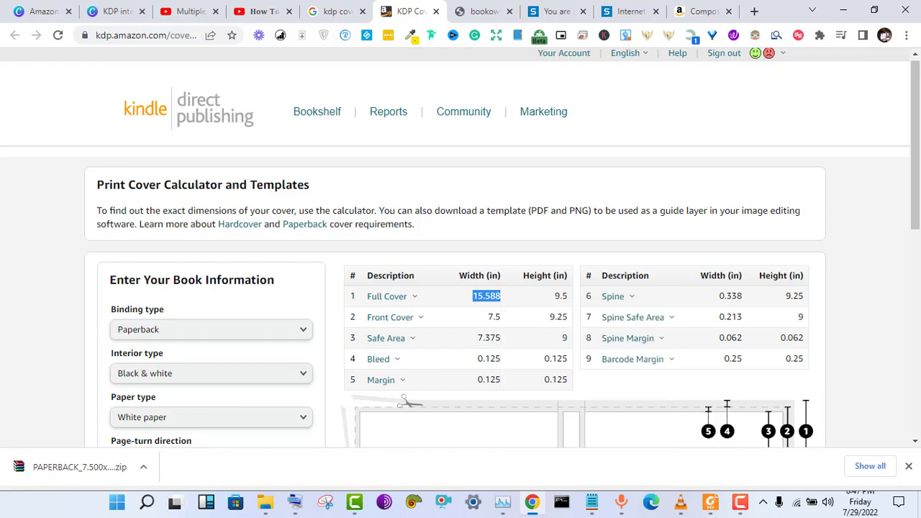
# - Create the custom-size Canva design with a width of 15.588, a height of 9.5 and inches as the unit
pyautogui.click(43, 10)
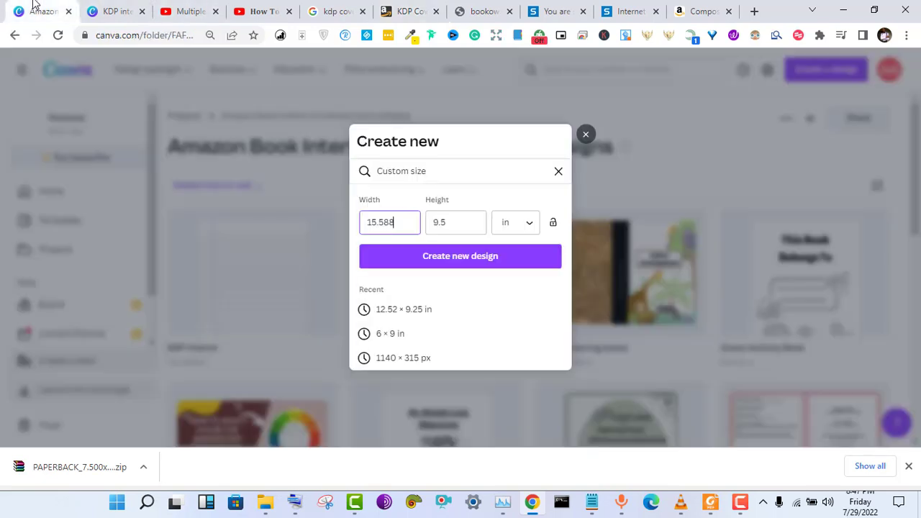
pyautogui.doubleClick(403, 218)
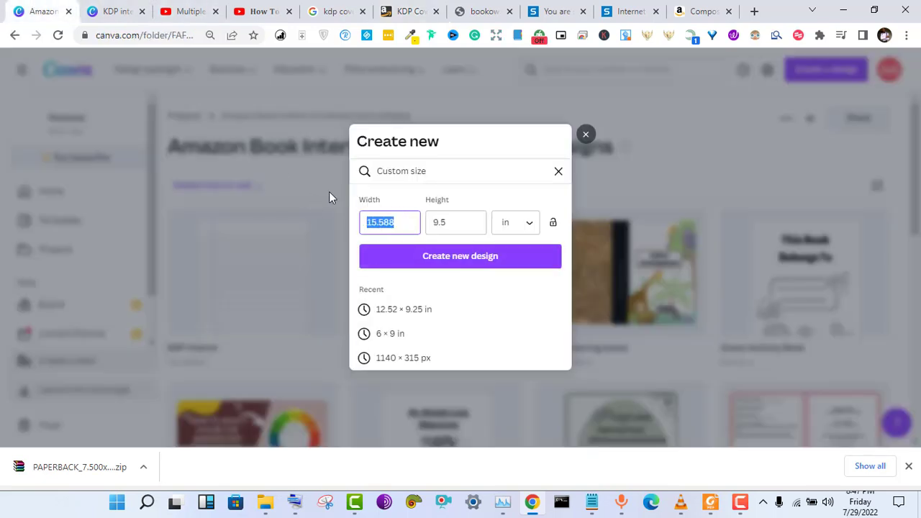
pyautogui.click(417, 215)
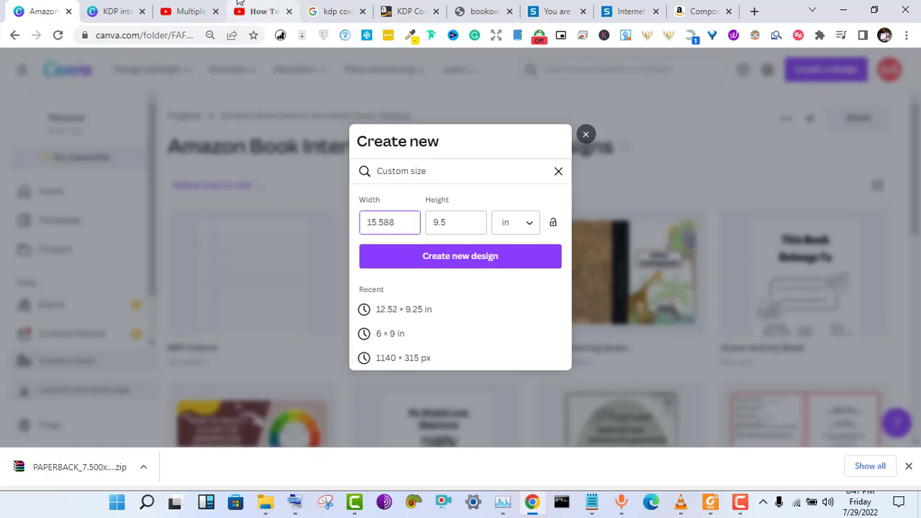
pyautogui.click(397, 7)
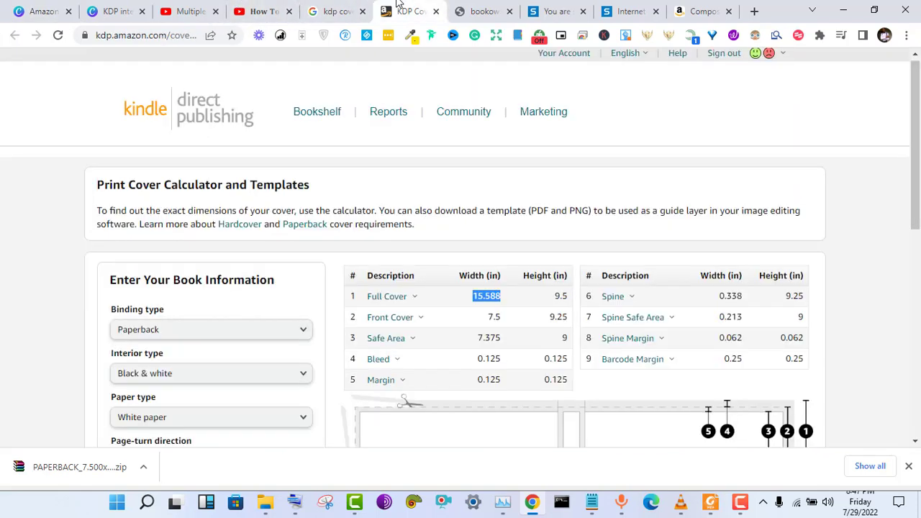
pyautogui.click(44, 11)
pyautogui.click(515, 227)
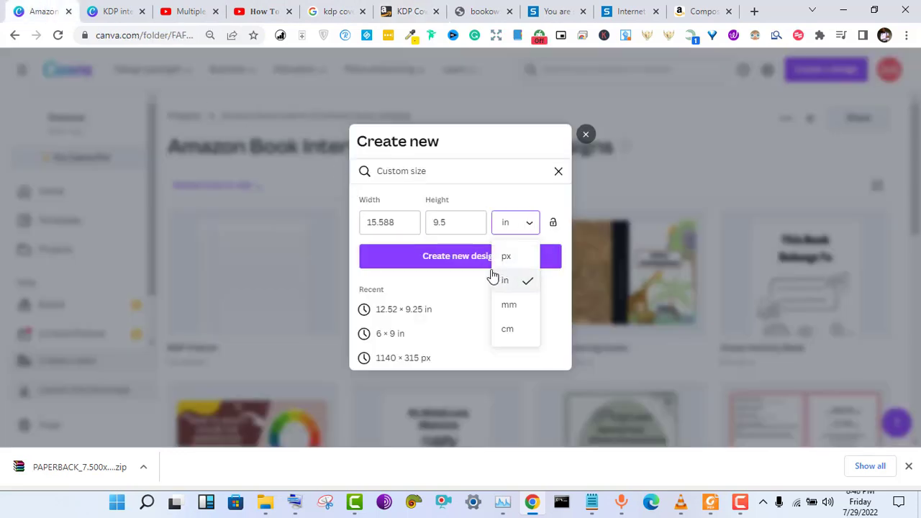
pyautogui.click(464, 282)
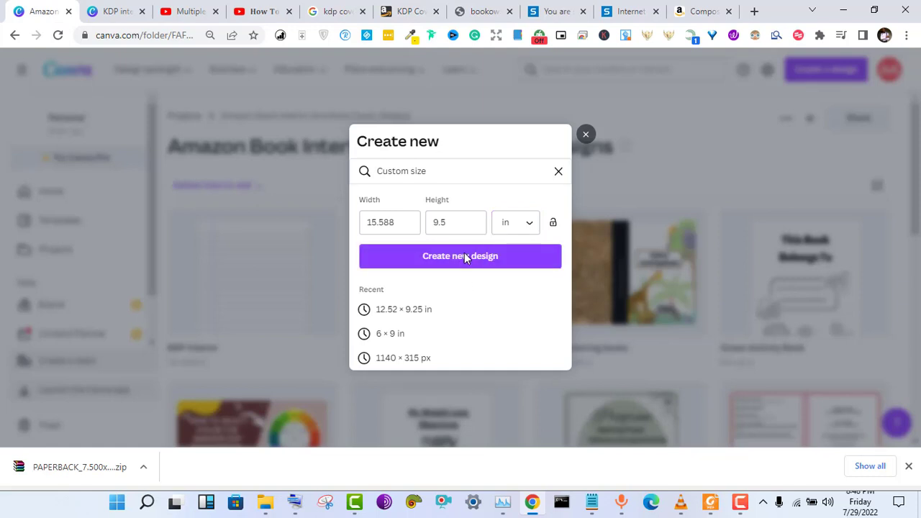
pyautogui.click(464, 256)
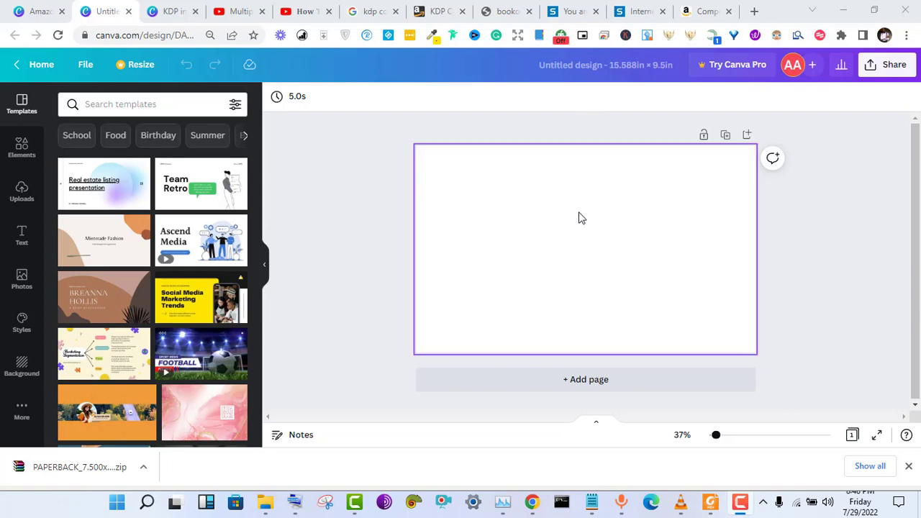
# - Check the niche list in the Notepad notes and rename the untitled Canva design as "Army Note Book Cover"
pyautogui.click(576, 72)
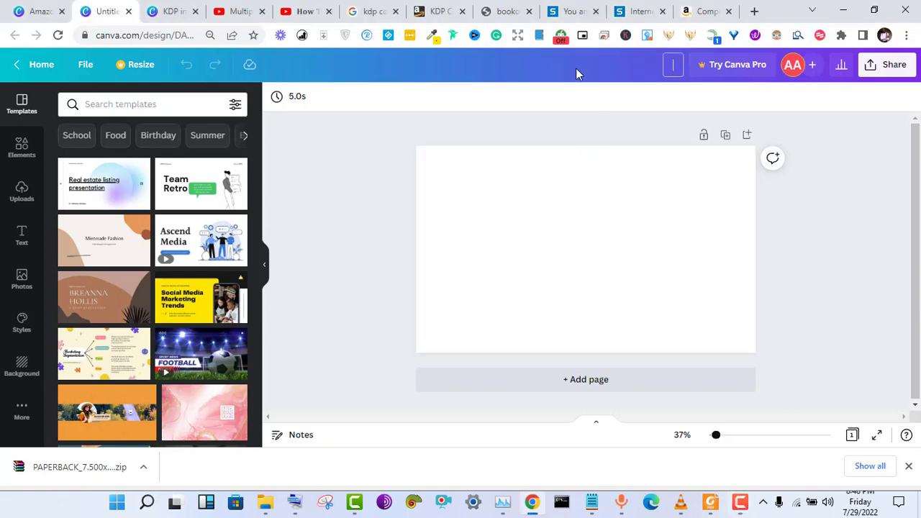
pyautogui.click(592, 503)
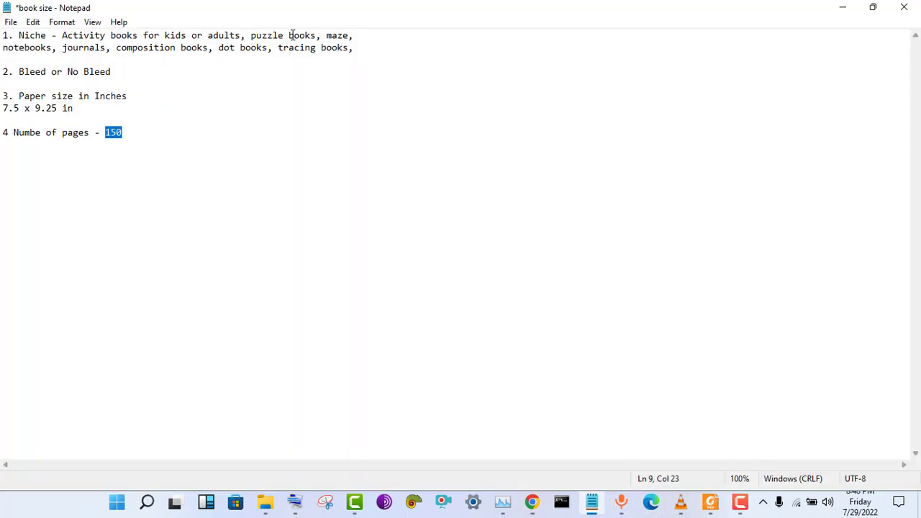
pyautogui.moveTo(290, 46); pyautogui.dragTo(285, 47)
pyautogui.click(533, 501)
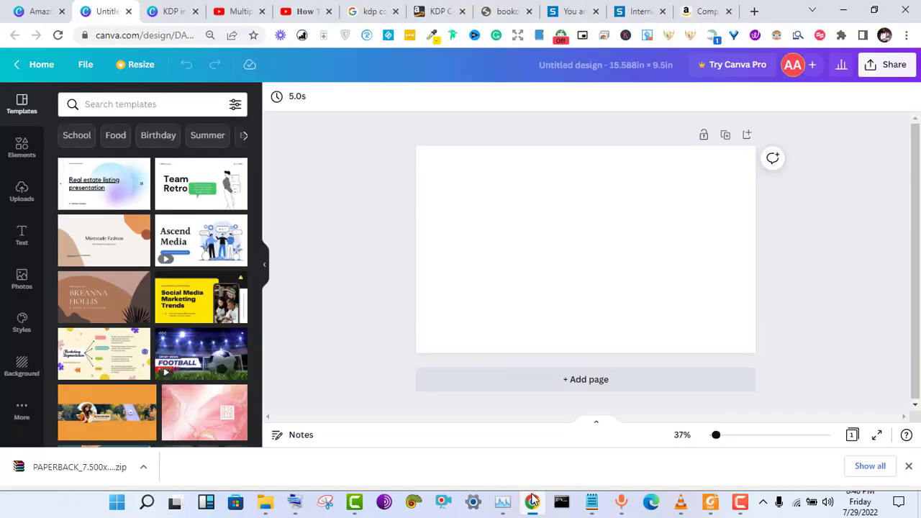
pyautogui.write('A')
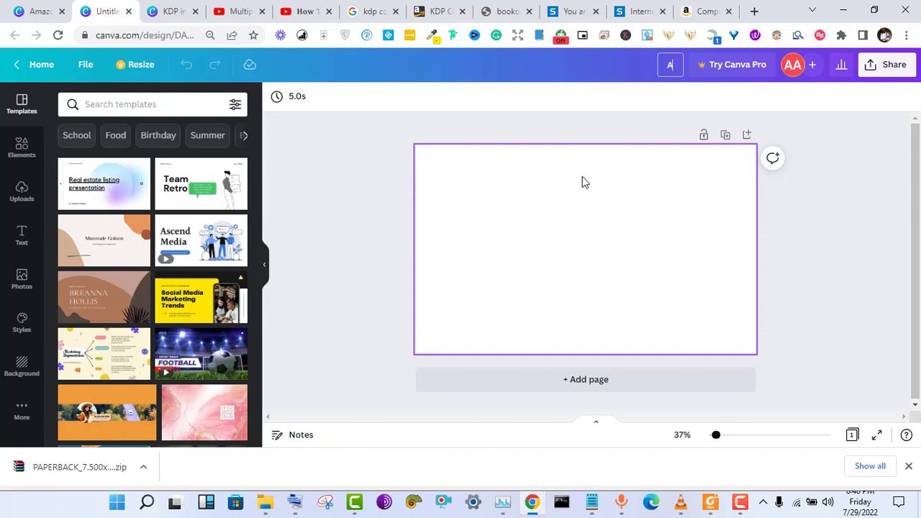
pyautogui.write('ry')
pyautogui.press('BackSpace')
pyautogui.write('my Note B')
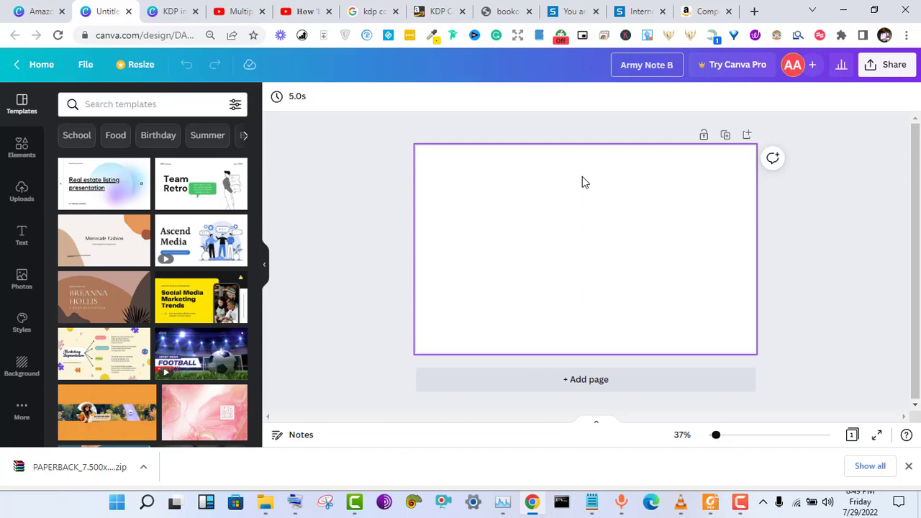
pyautogui.write('ook')
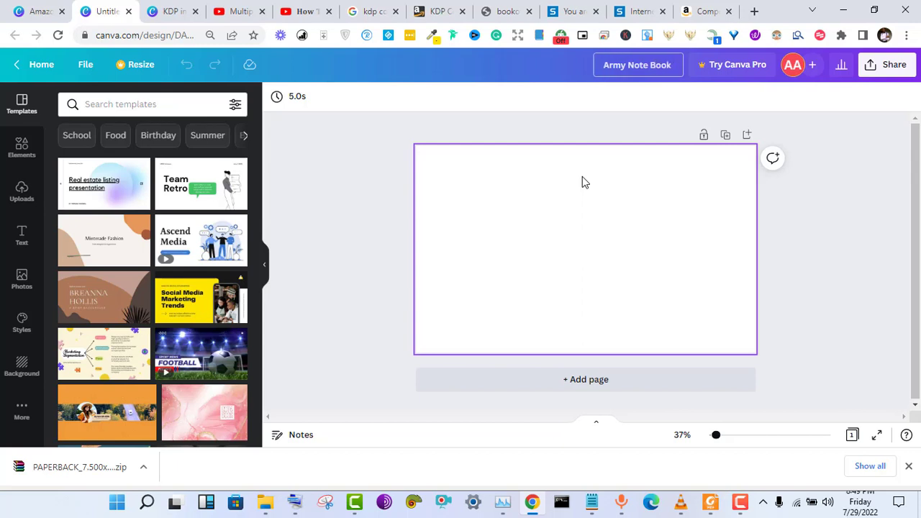
pyautogui.write(' C')
pyautogui.write('o')
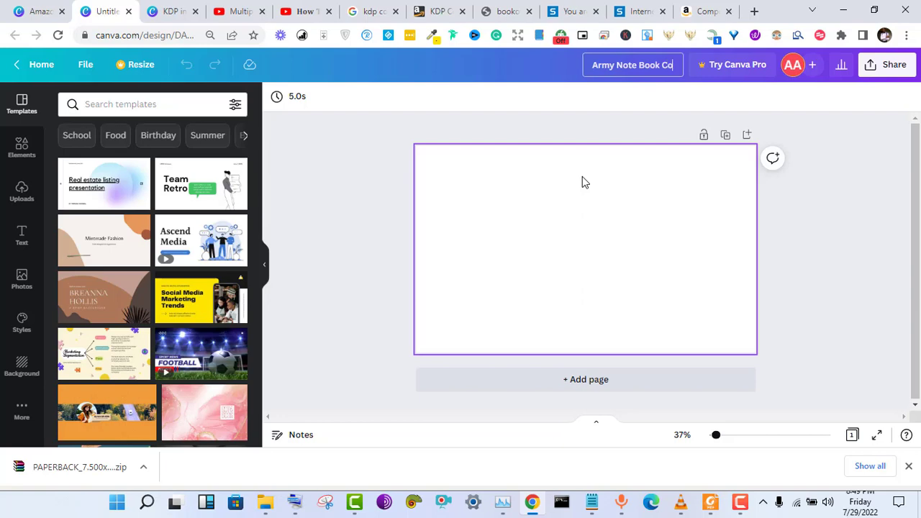
pyautogui.write('ver')
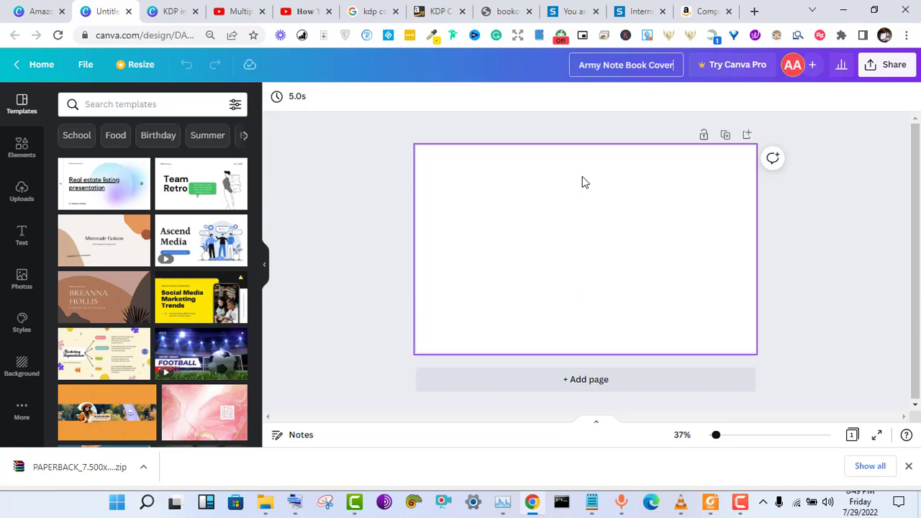
pyautogui.click(620, 360)
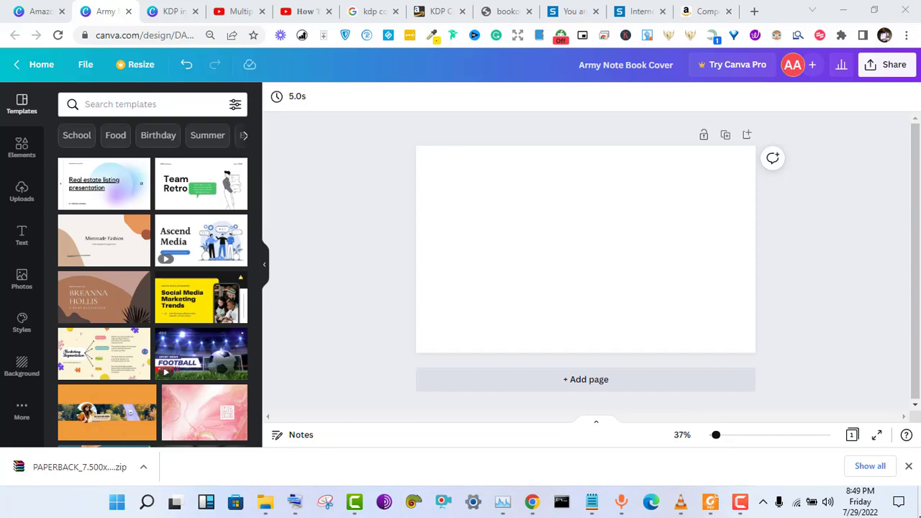
# - Open the Amazon folder on the desktop and locate the PAPERBACK_7.500x9.250_150_BW_WHITE_en_US (1) archive
pyautogui.click(919, 502)
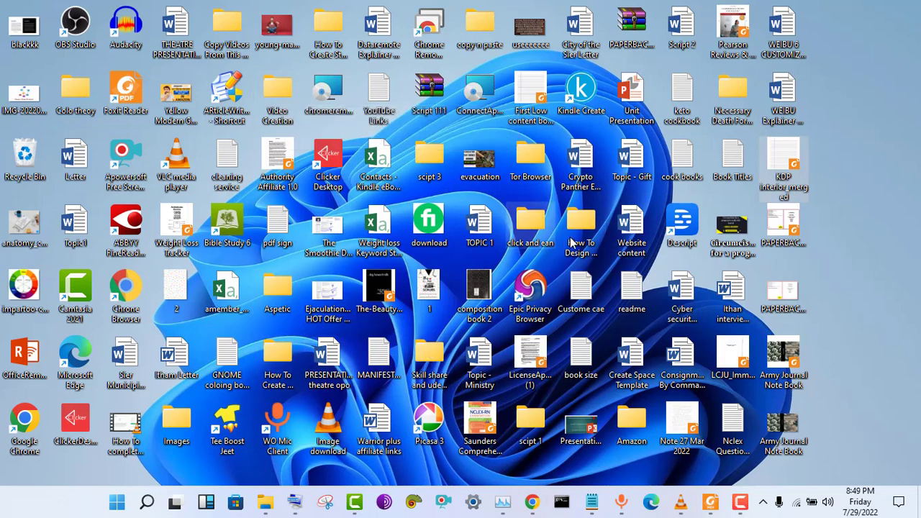
pyautogui.moveTo(571, 239)
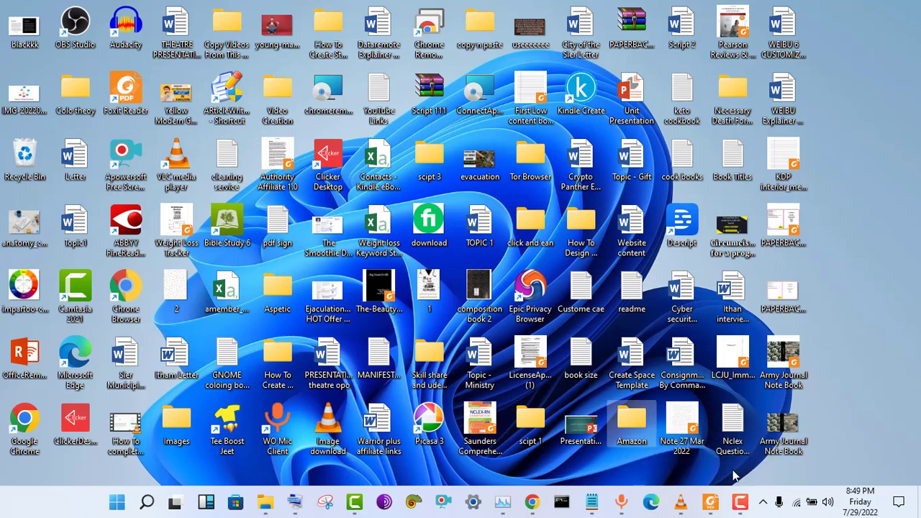
pyautogui.doubleClick(623, 419)
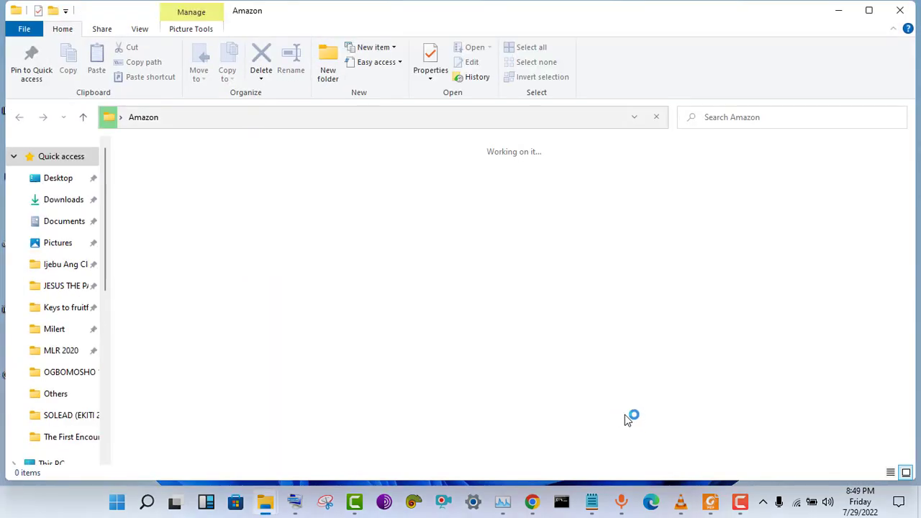
pyautogui.click(868, 10)
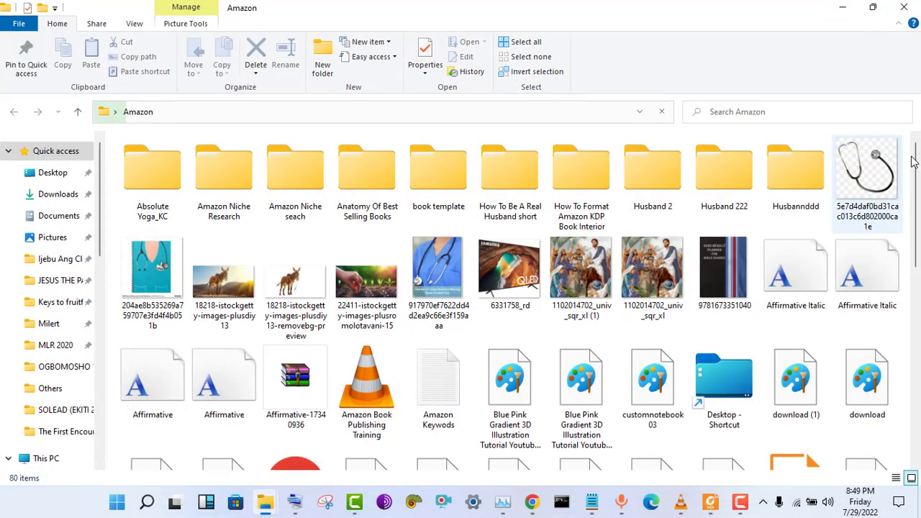
pyautogui.moveTo(917, 169); pyautogui.dragTo(907, 405)
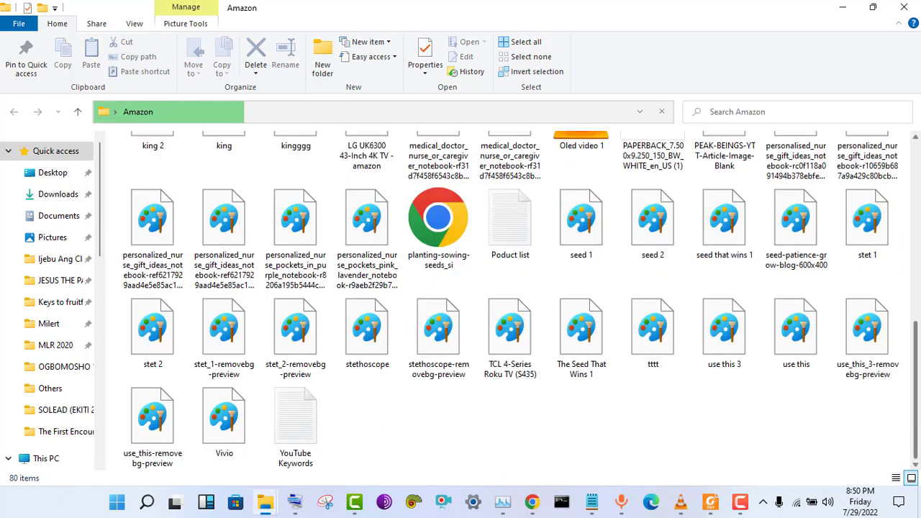
pyautogui.scroll(2, 783, 403)
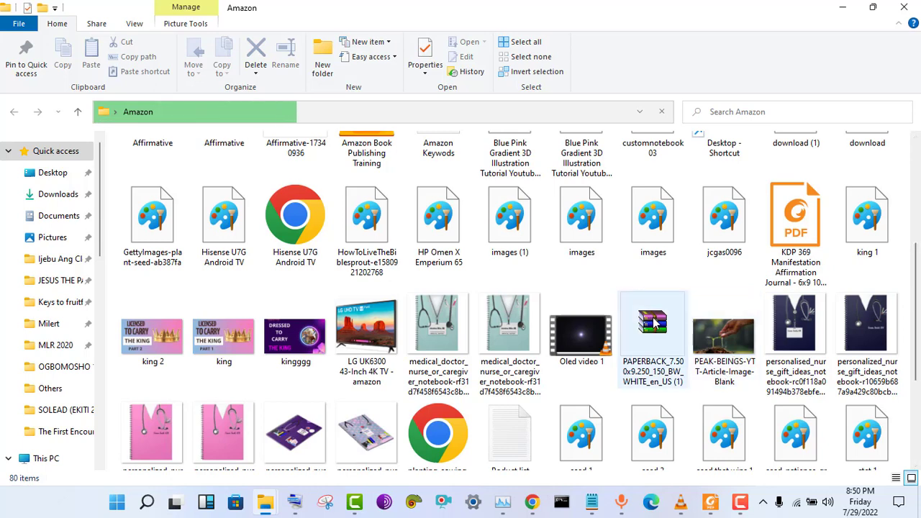
# - Extract the PAPERBACK_7.500x9.250_150_BW_WHITE_en_US (1) archive directly into the Amazon folder
pyautogui.click(652, 320)
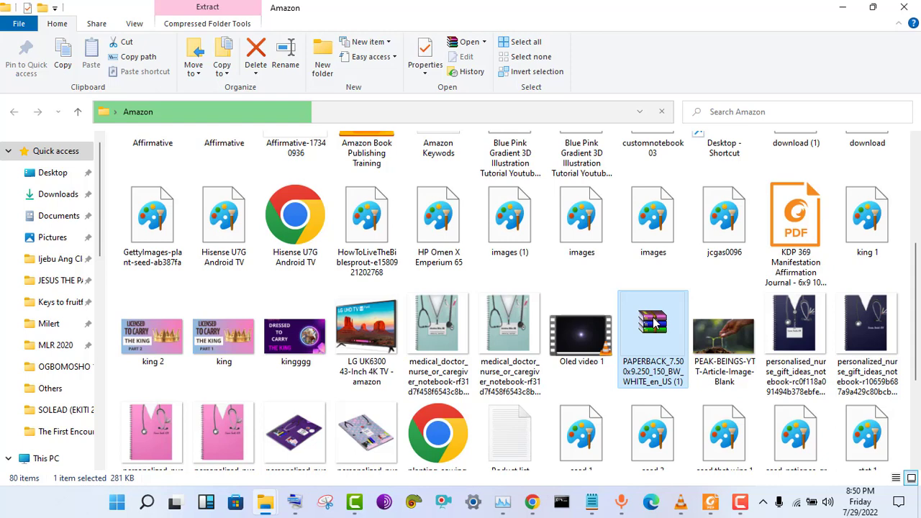
pyautogui.rightClick(653, 323)
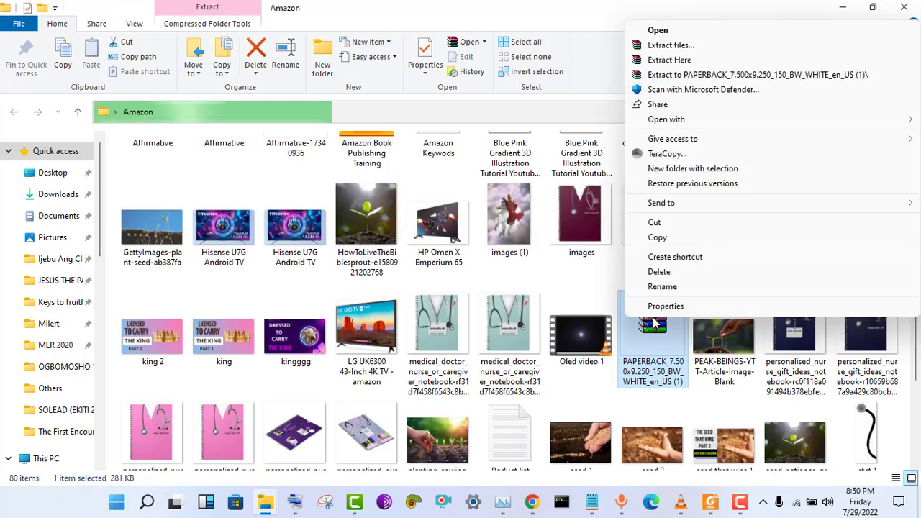
pyautogui.click(666, 61)
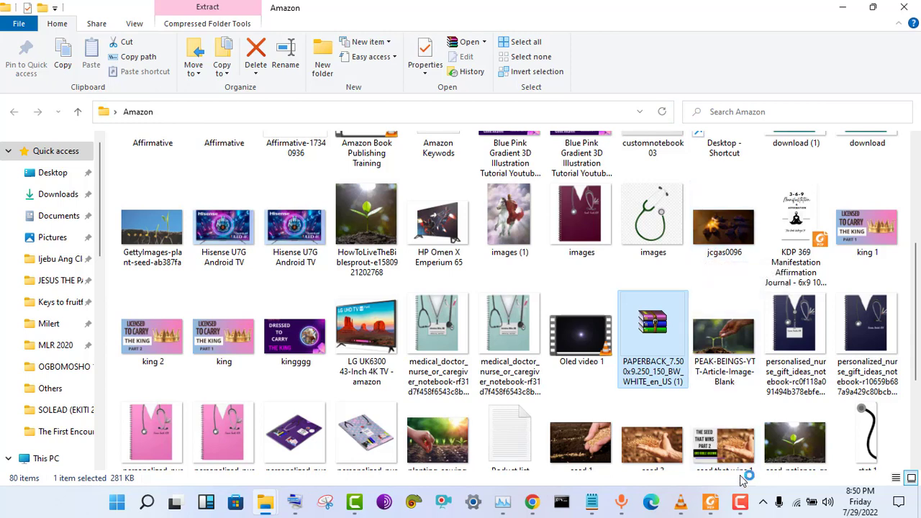
pyautogui.click(741, 507)
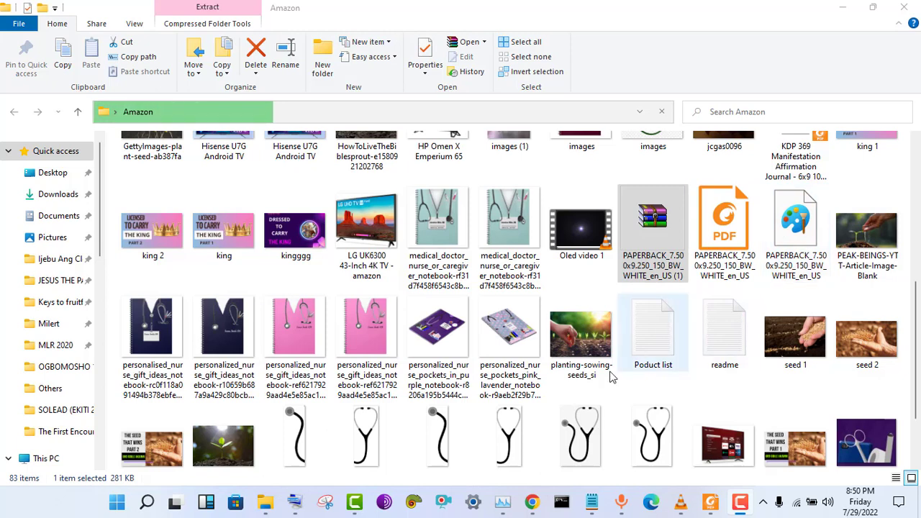
pyautogui.moveTo(554, 485)
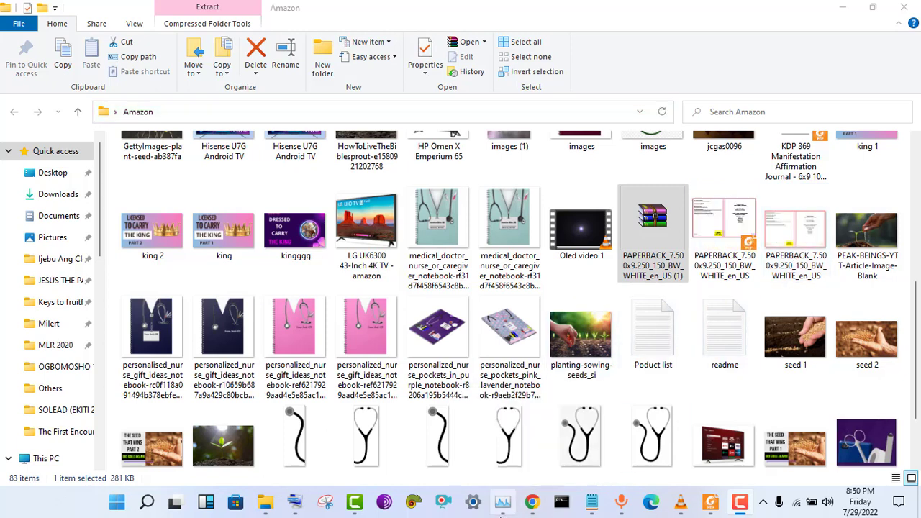
# - Switch back to the Army Note Book Cover design in Canva and show the uploaded images
pyautogui.click(533, 504)
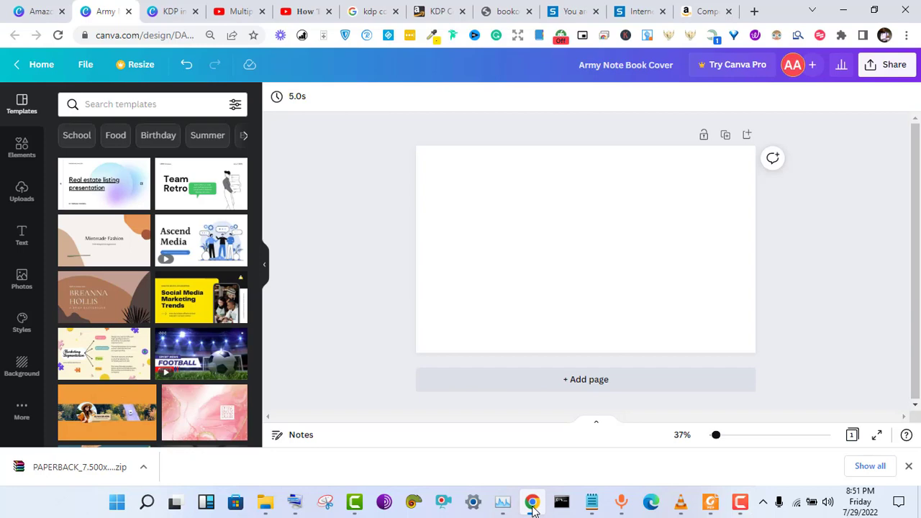
pyautogui.click(21, 189)
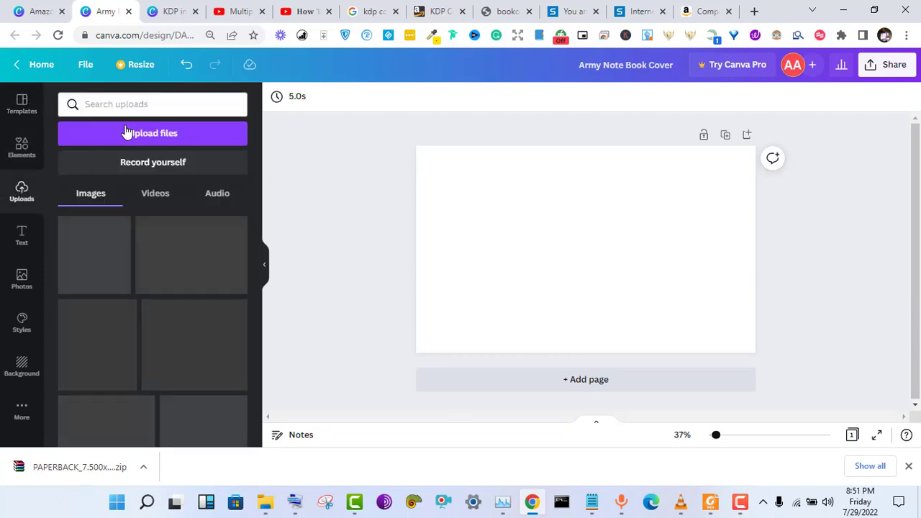
pyautogui.click(125, 133)
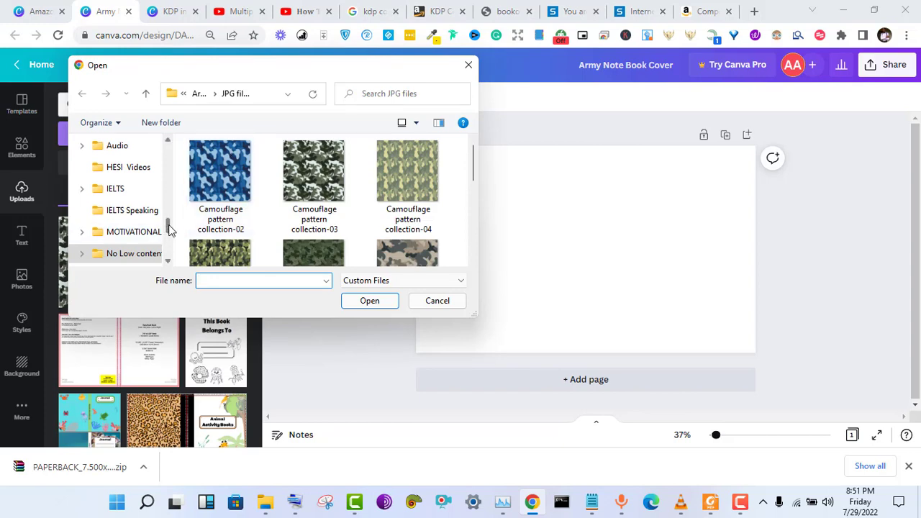
pyautogui.moveTo(170, 228); pyautogui.dragTo(167, 151)
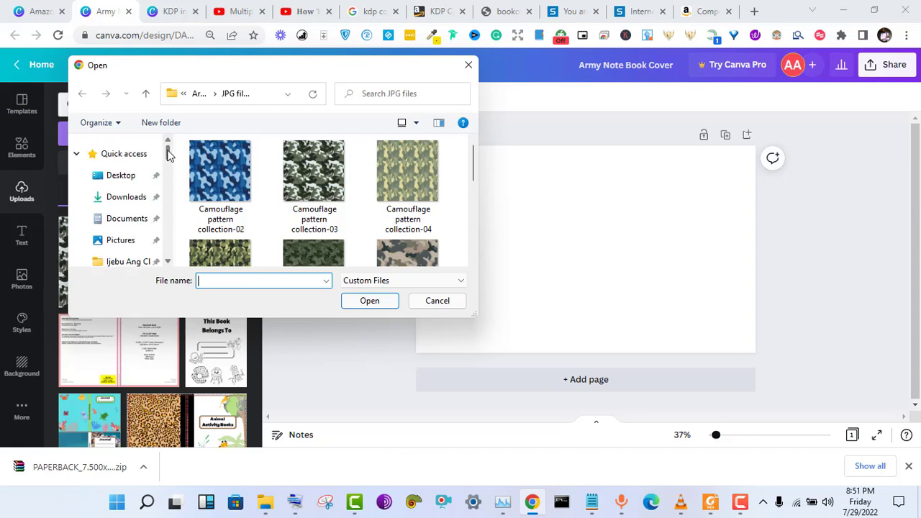
pyautogui.click(133, 177)
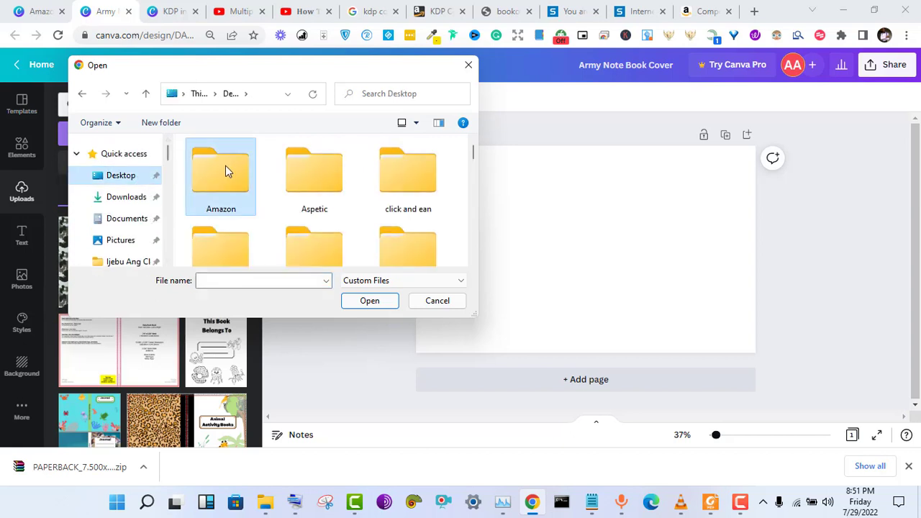
pyautogui.doubleClick(225, 167)
pyautogui.click(333, 207)
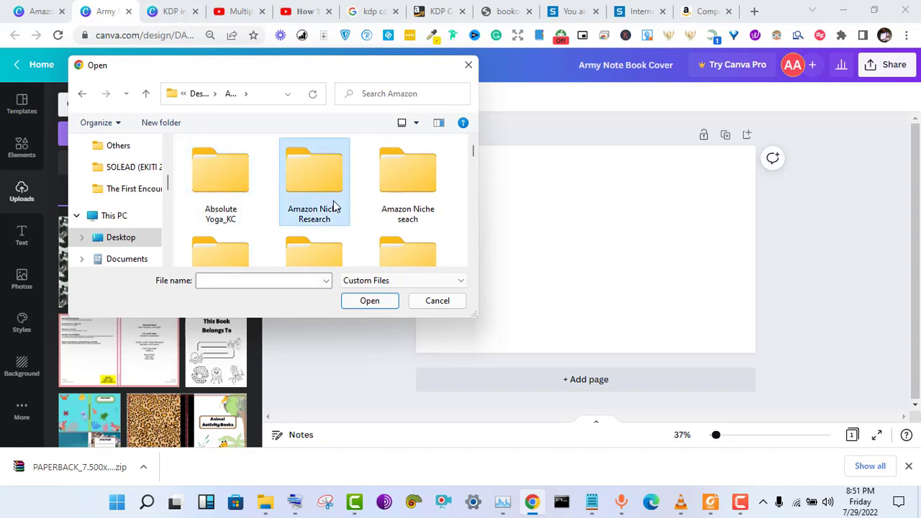
pyautogui.press('p')
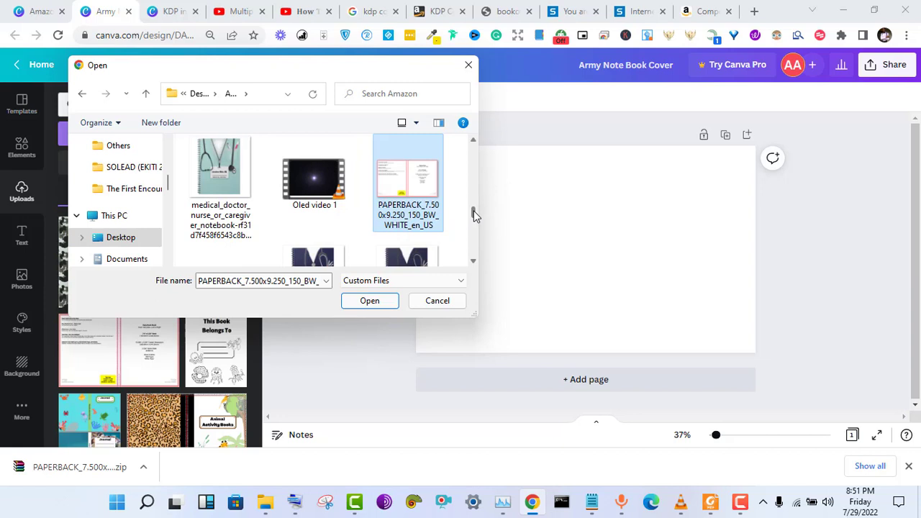
pyautogui.scroll(-3, 473, 215)
pyautogui.scroll(2, 474, 212)
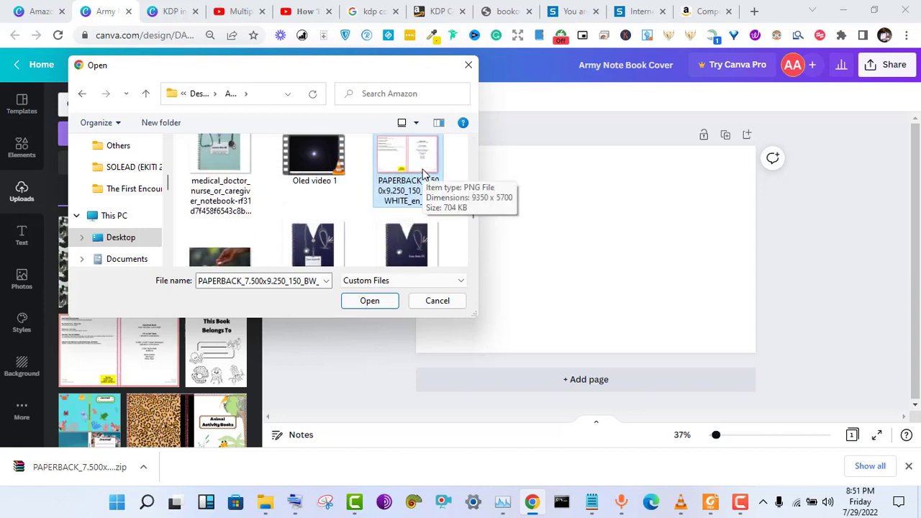
pyautogui.click(444, 303)
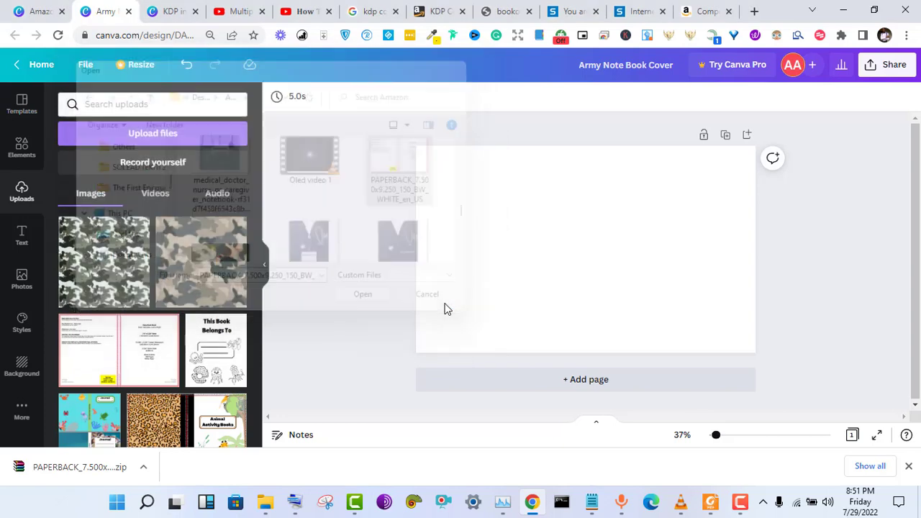
# - Place the uploaded KDP paperback cover template image on the blank page and enlarge it to fill the whole page
pyautogui.click(118, 352)
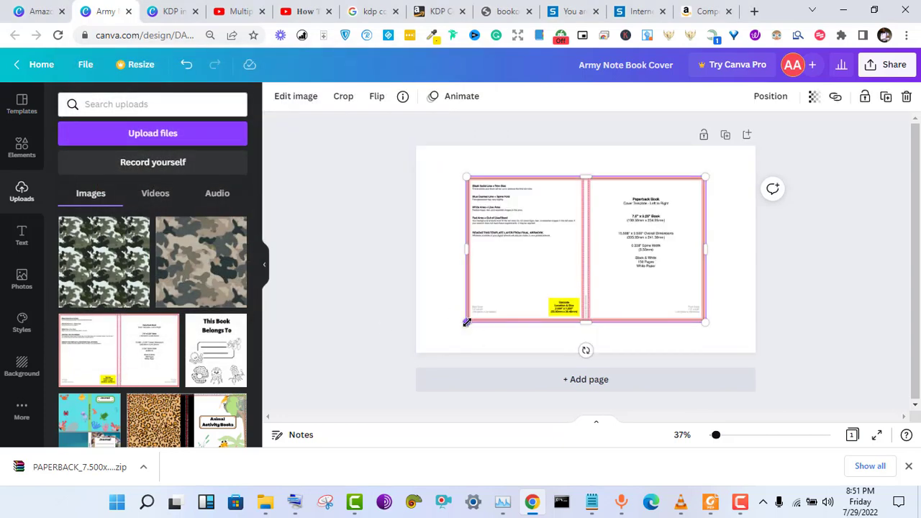
pyautogui.moveTo(458, 326); pyautogui.dragTo(416, 349)
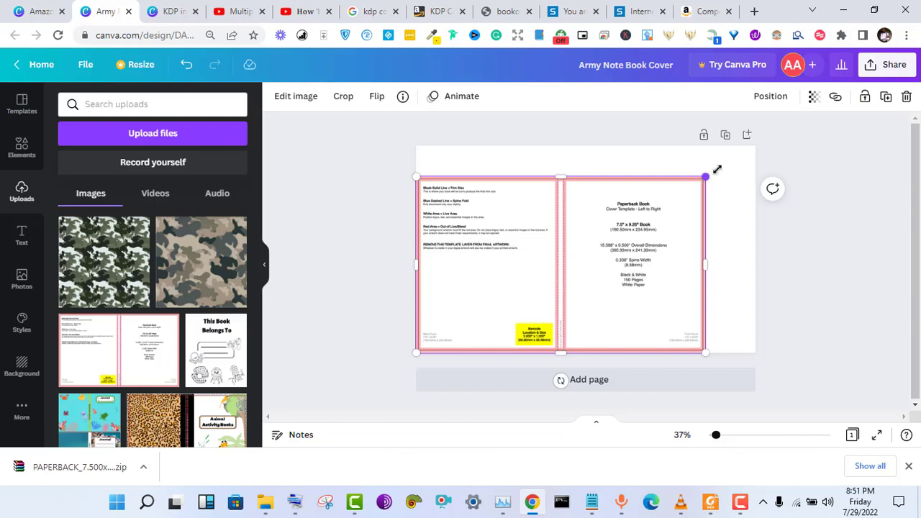
pyautogui.moveTo(716, 170); pyautogui.dragTo(755, 144)
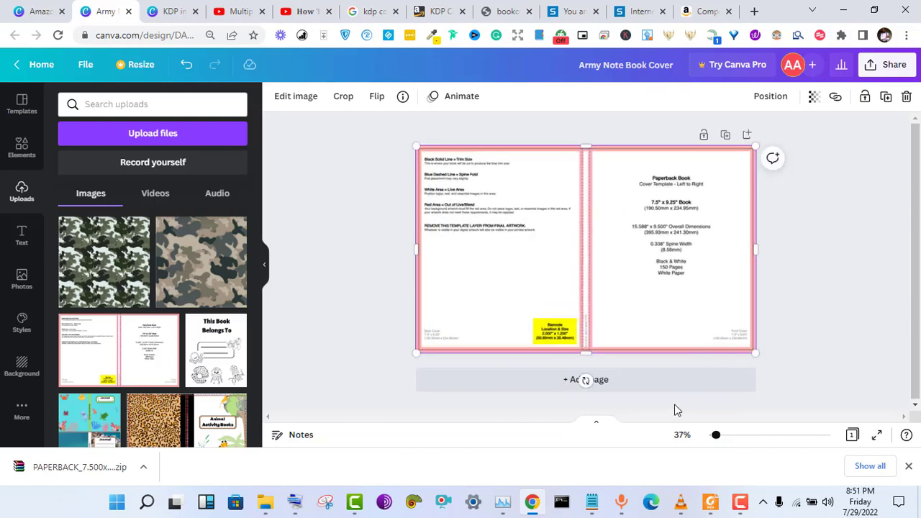
pyautogui.moveTo(714, 437)
pyautogui.mouseDown()
pyautogui.moveTo(734, 442)
pyautogui.moveTo(722, 450)
pyautogui.moveTo(718, 442)
pyautogui.mouseUp()
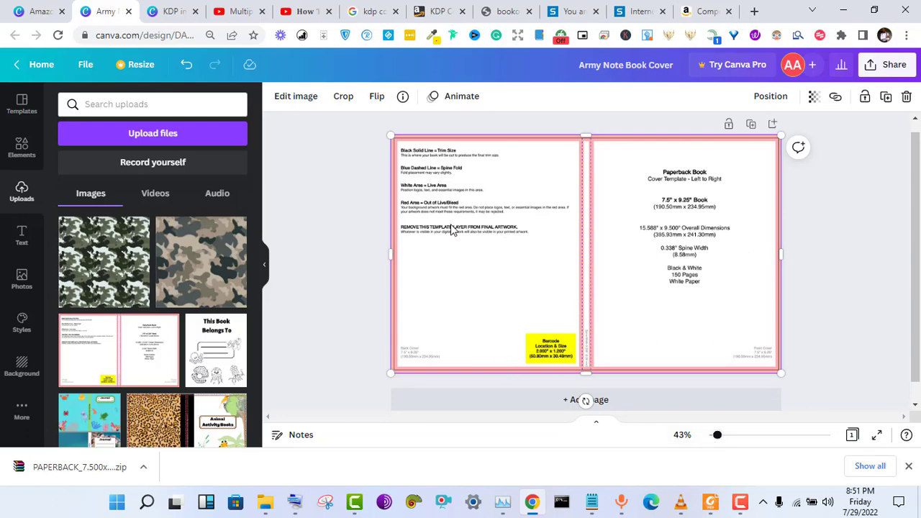
# - View the Multiple Streams of Income channel's videos on YouTube, close the extra YouTube video page and return to the Canva cover design
pyautogui.click(320, 6)
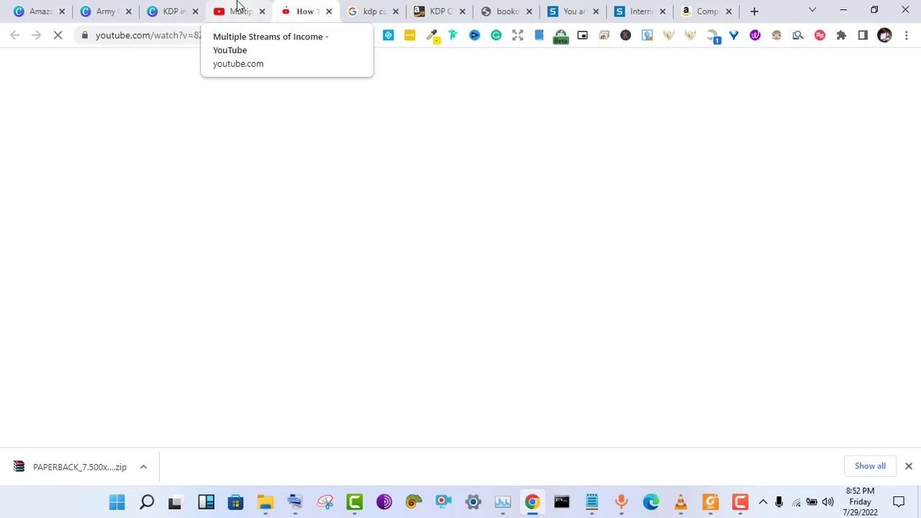
pyautogui.click(240, 5)
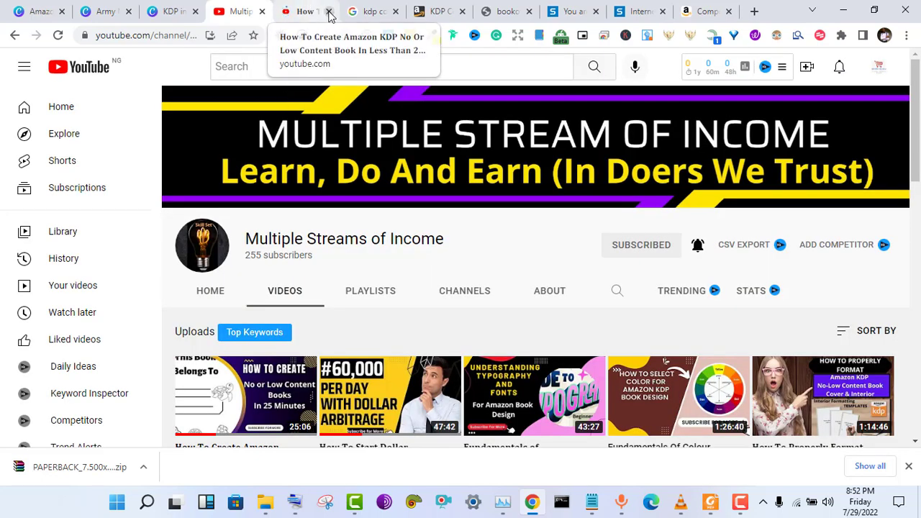
pyautogui.click(328, 12)
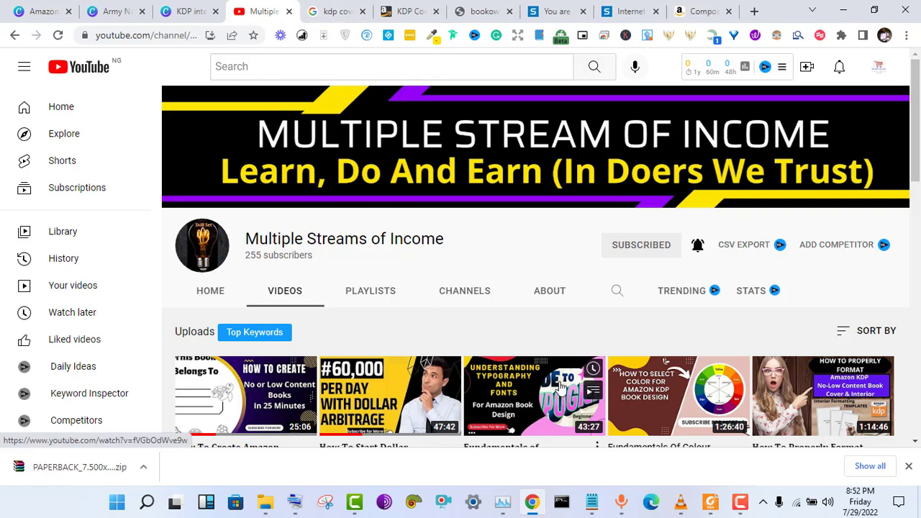
pyautogui.moveTo(666, 404)
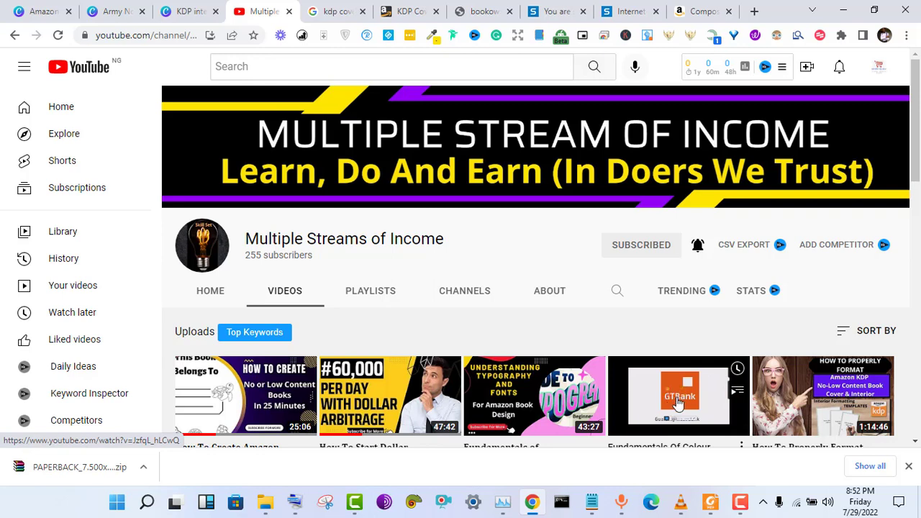
pyautogui.moveTo(540, 402)
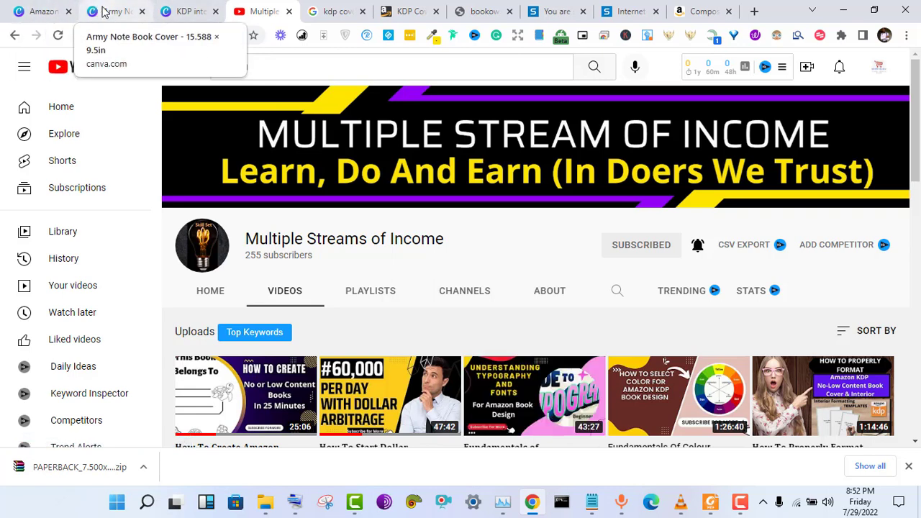
pyautogui.click(105, 10)
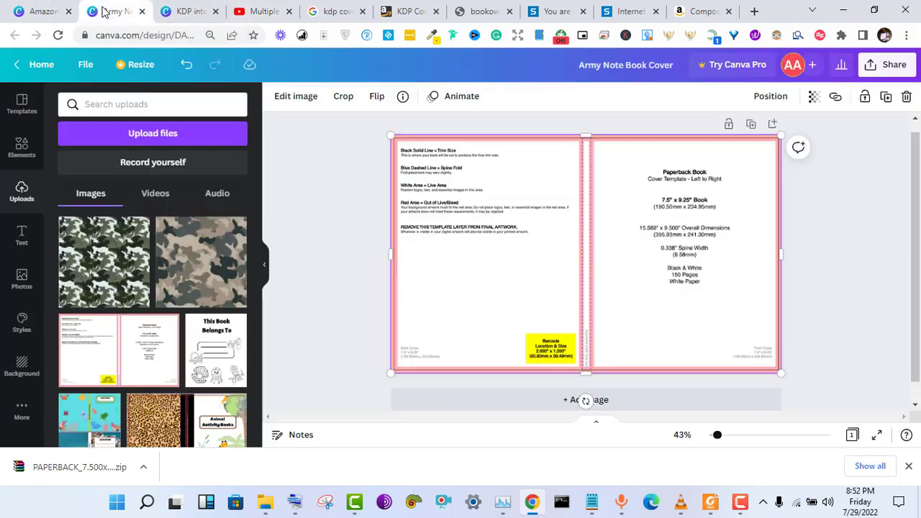
# - Apply the dark textured background to the cover page behind the template image
pyautogui.click(341, 261)
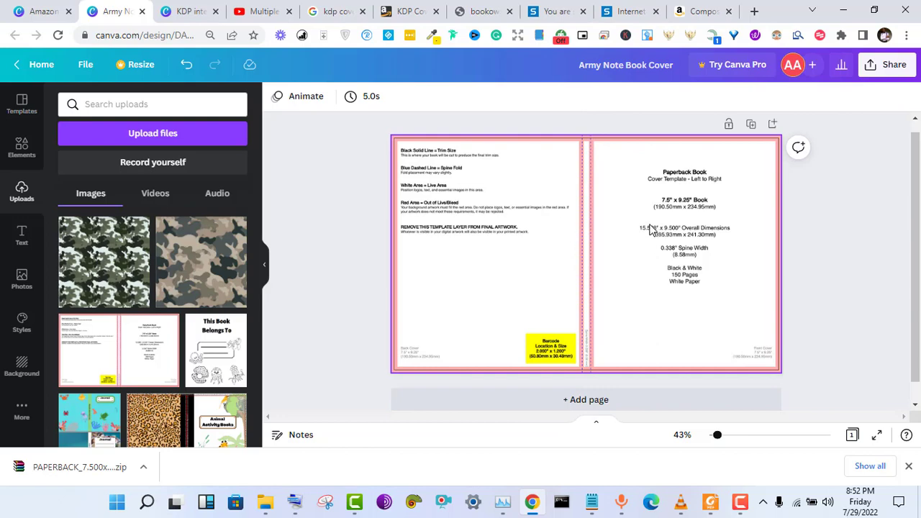
pyautogui.click(17, 368)
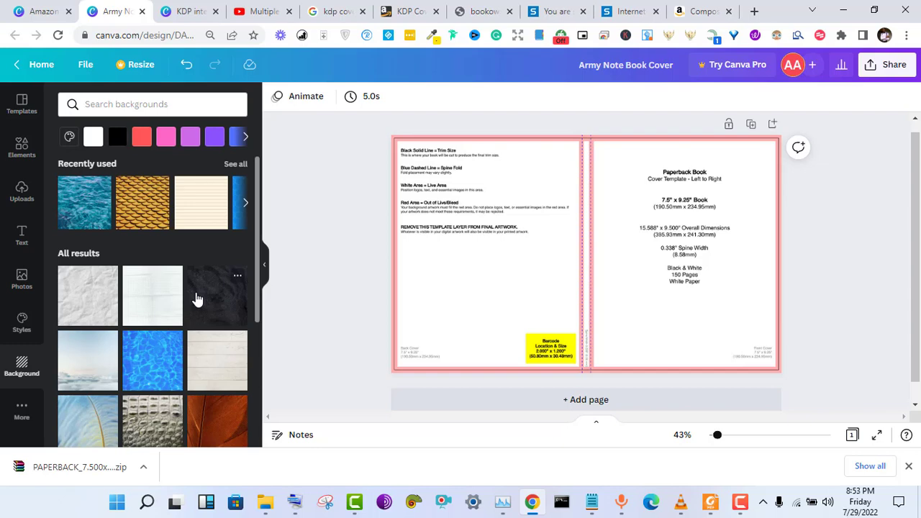
pyautogui.click(197, 299)
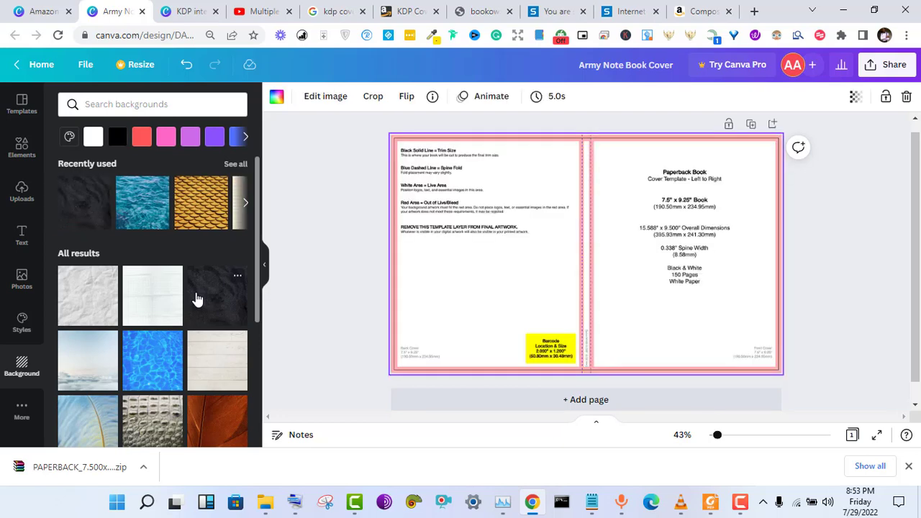
# - Check the template image's layering and alignment options and apply the dark textured background to the page again
pyautogui.click(702, 241)
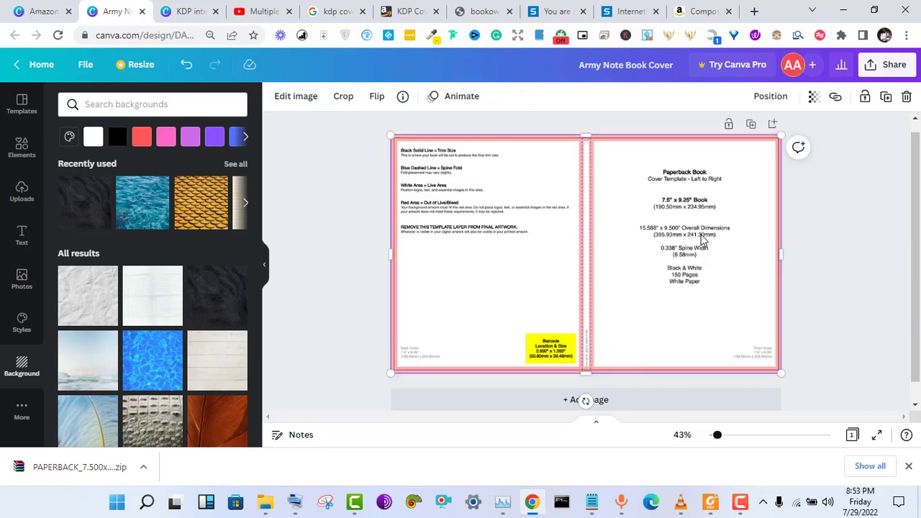
pyautogui.click(771, 96)
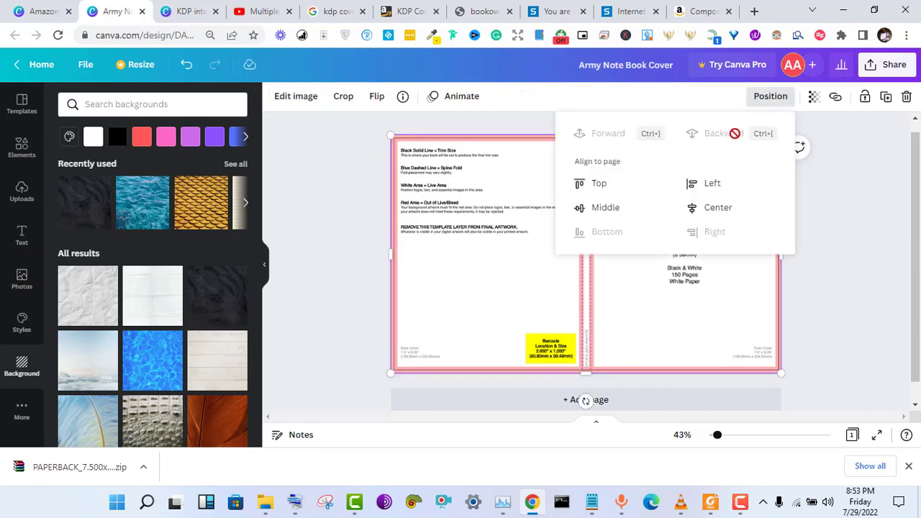
pyautogui.click(521, 246)
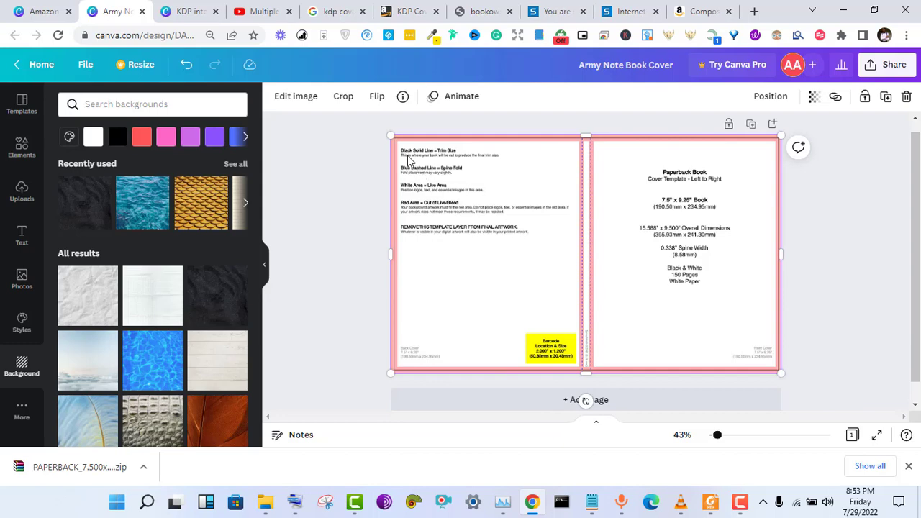
pyautogui.click(212, 312)
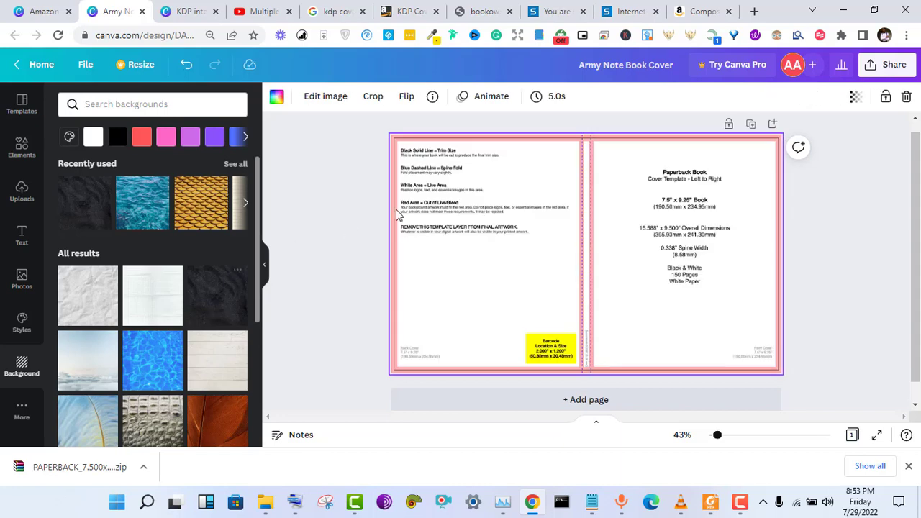
# - Shrink the template image to expose the page behind it and delete the dark textured background
pyautogui.click(452, 216)
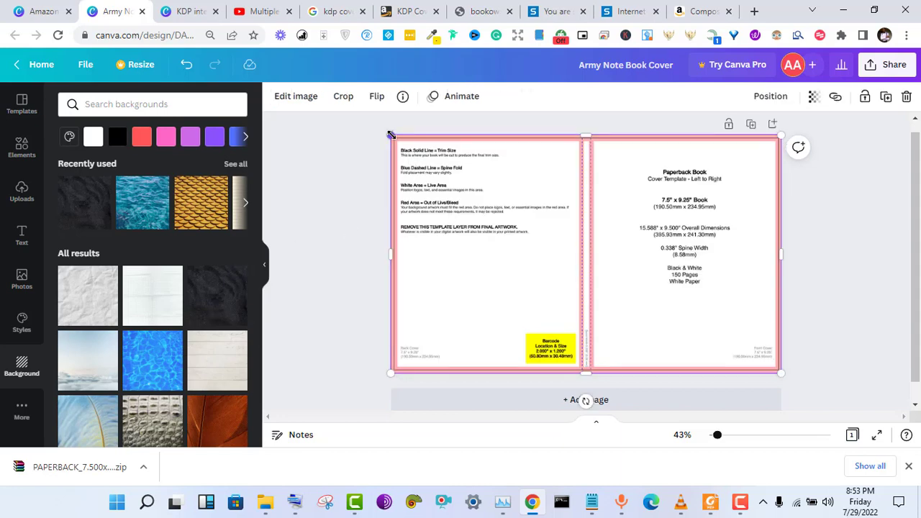
pyautogui.moveTo(391, 134); pyautogui.dragTo(443, 168)
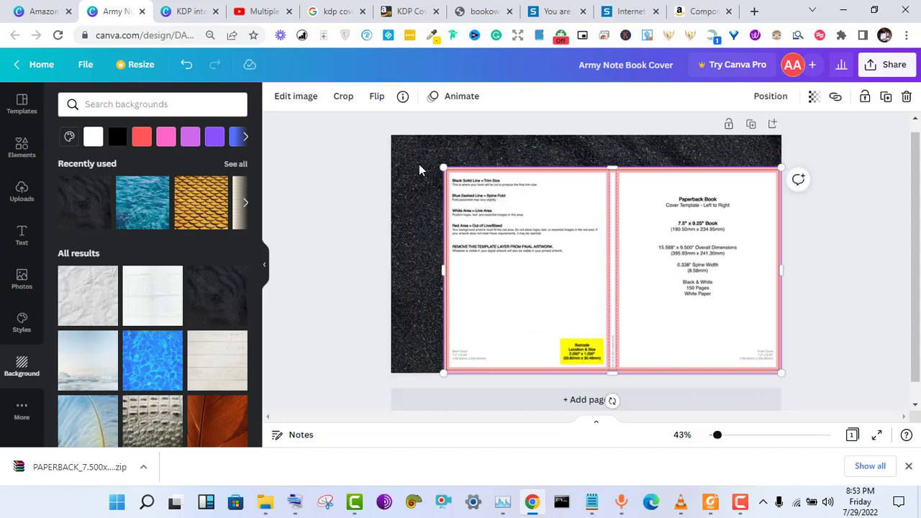
pyautogui.click(420, 170)
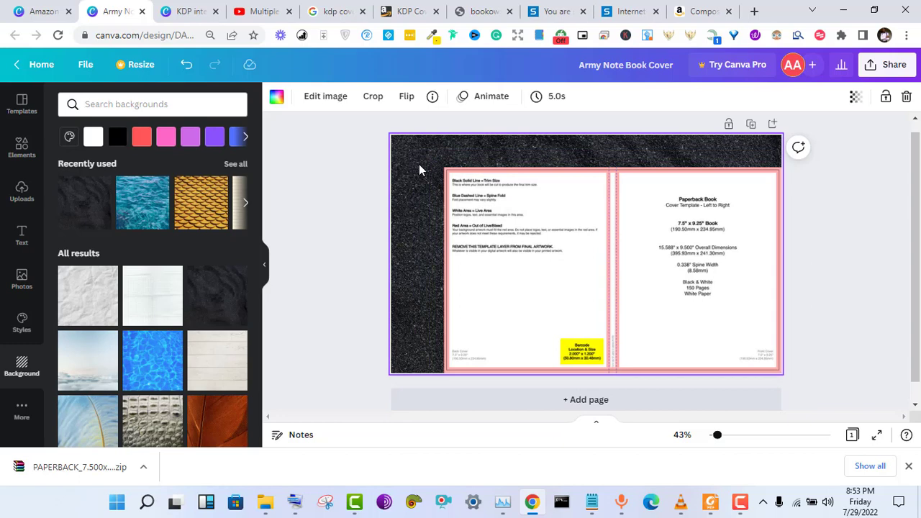
pyautogui.press('Delete')
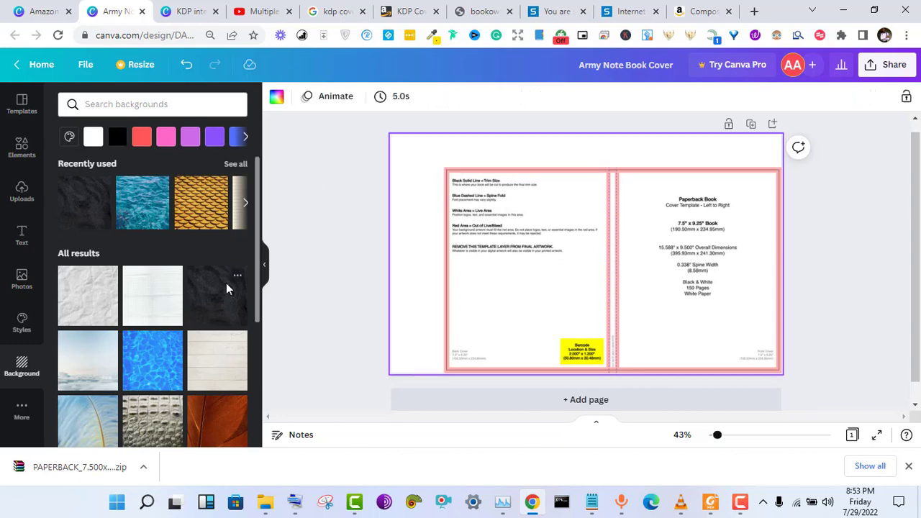
# - Reapply the dark textured background and enlarge the template image partway toward the page's upper-left corner
pyautogui.click(221, 305)
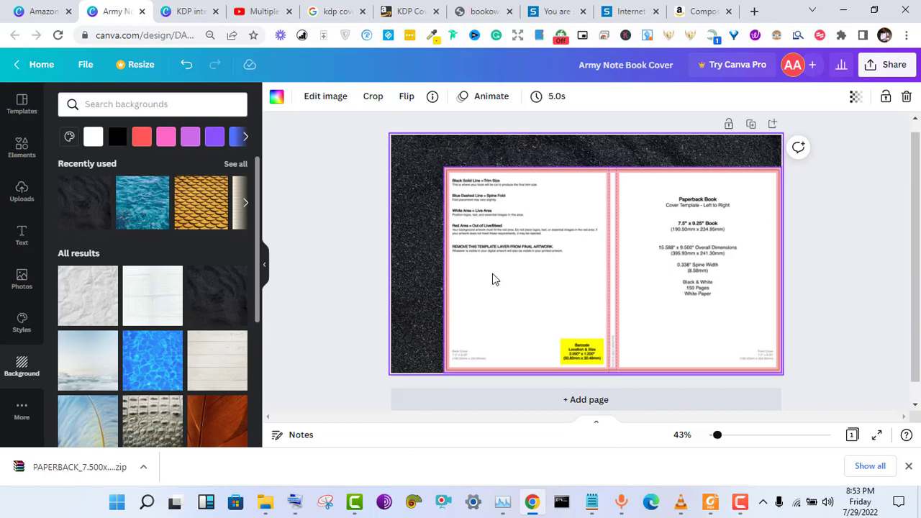
pyautogui.click(494, 279)
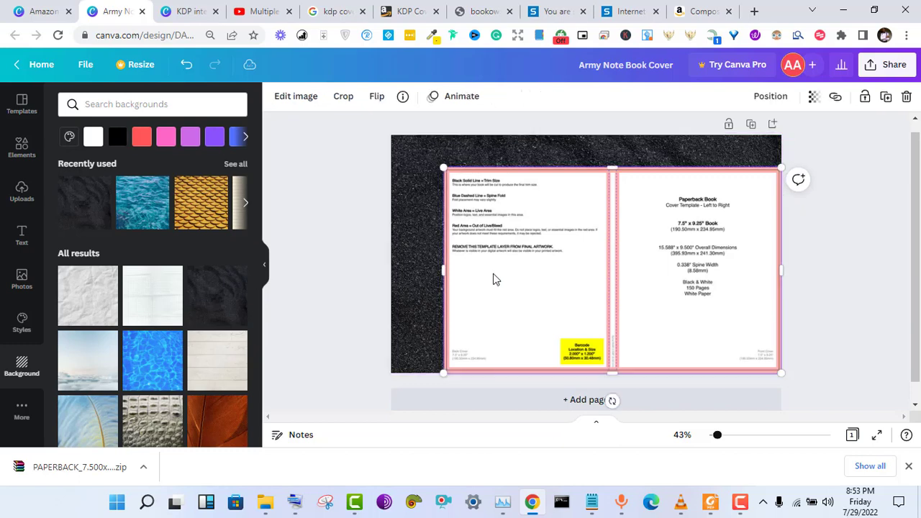
pyautogui.click(768, 100)
pyautogui.click(851, 186)
pyautogui.moveTo(444, 168); pyautogui.dragTo(416, 164)
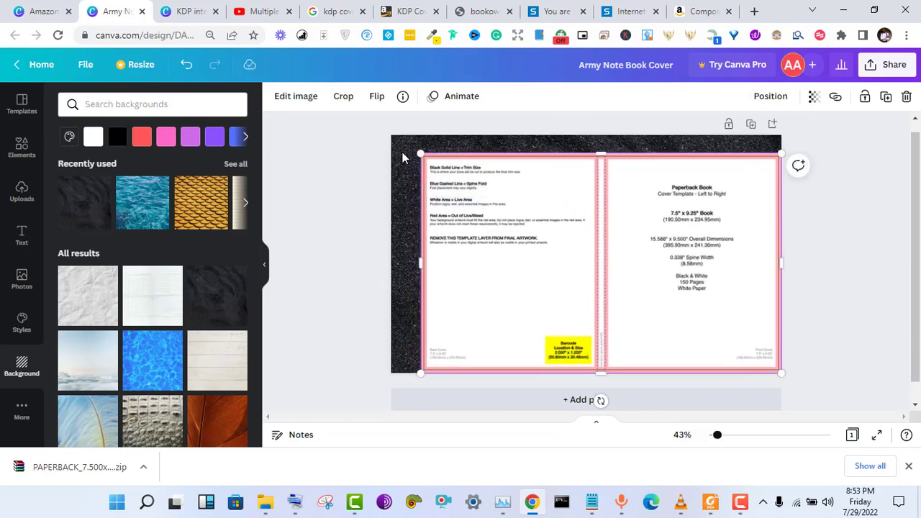
# - Look over the options for the page background and enlarge the template image to fill the whole page
pyautogui.click(403, 158)
pyautogui.rightClick(403, 159)
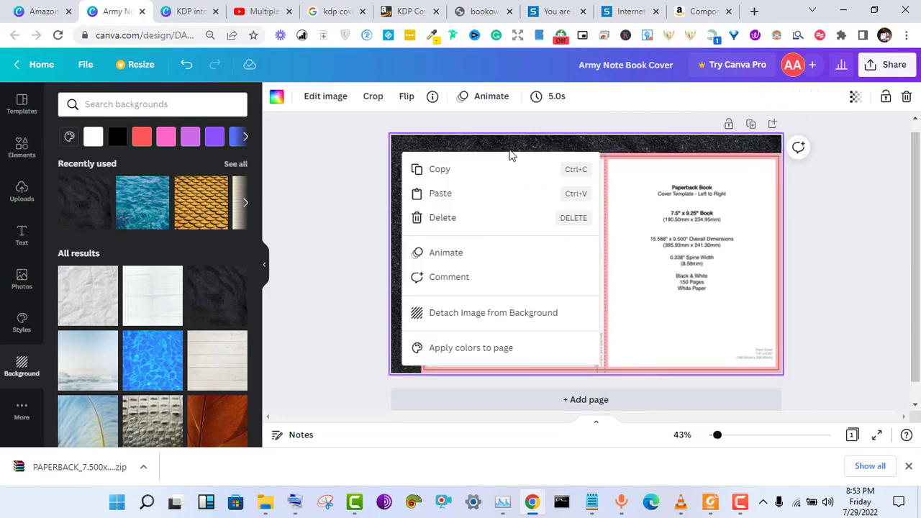
pyautogui.click(629, 149)
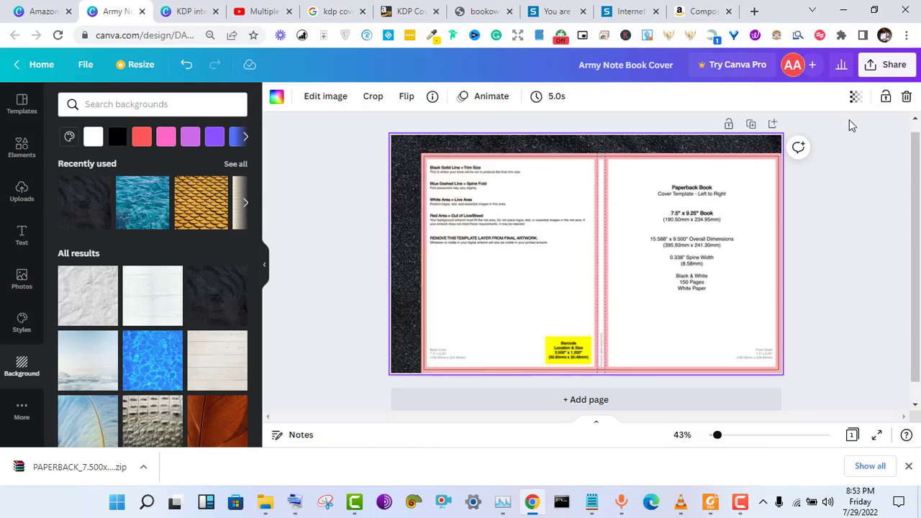
pyautogui.click(688, 198)
pyautogui.moveTo(417, 151); pyautogui.dragTo(391, 136)
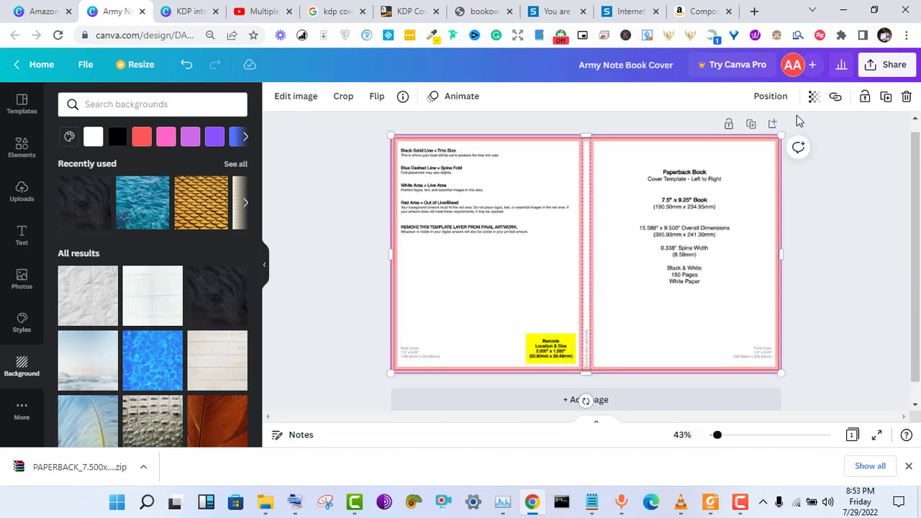
# - Try out the transparency setting on the template image and leave it at 100
pyautogui.click(813, 97)
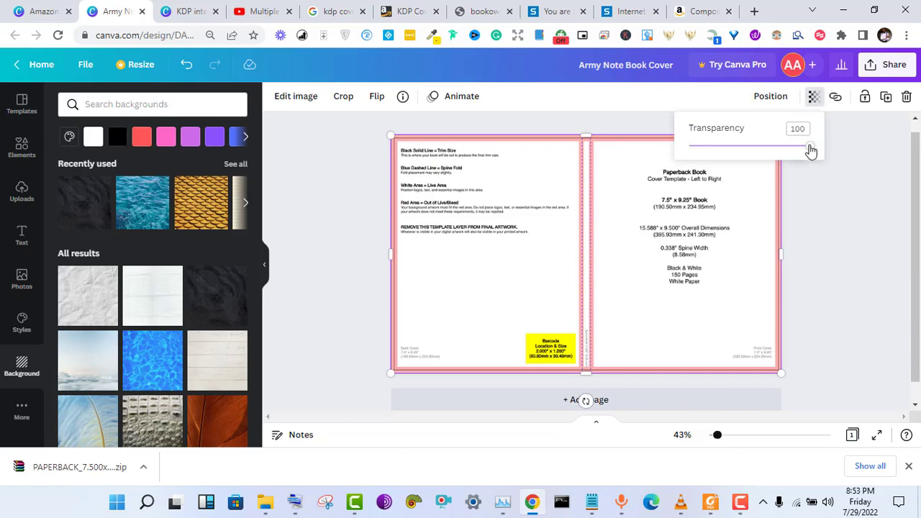
pyautogui.moveTo(810, 148); pyautogui.dragTo(859, 140)
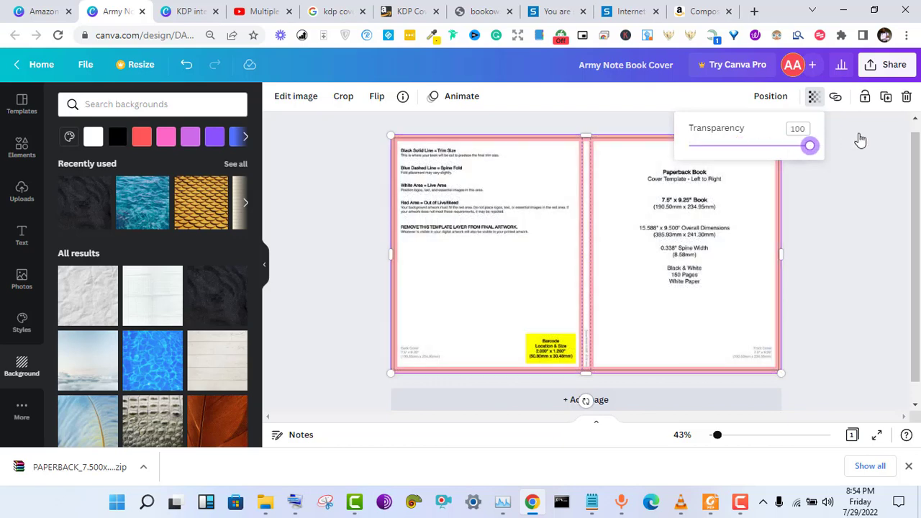
pyautogui.click(358, 216)
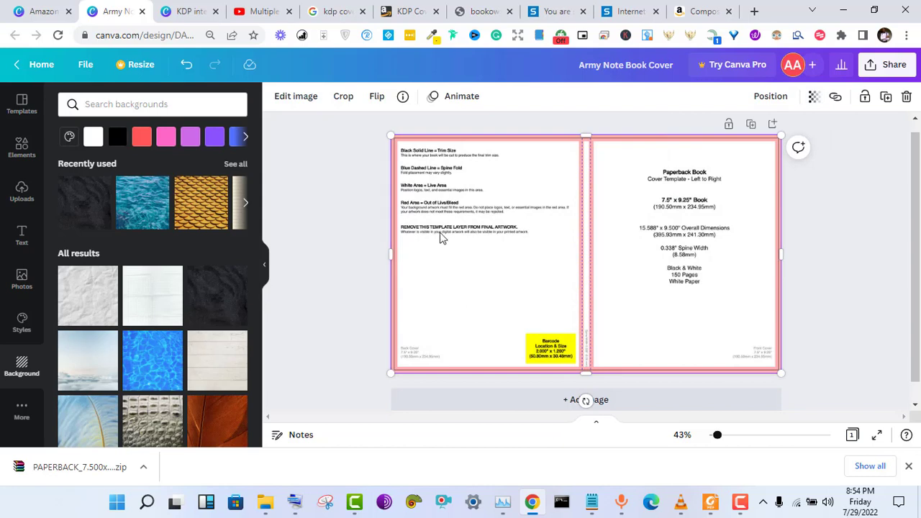
# - Delete the dark textured background from behind the template image and resize the template to fill the whole page
pyautogui.moveTo(392, 137); pyautogui.dragTo(407, 169)
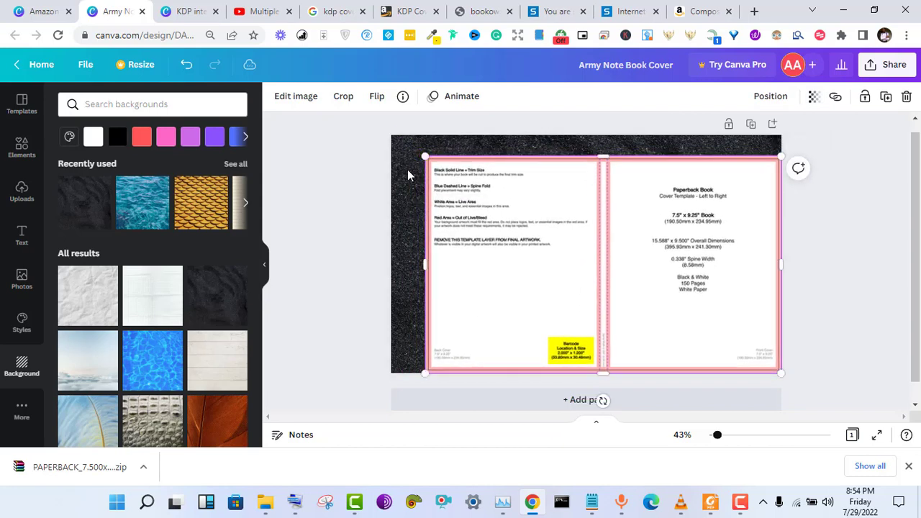
pyautogui.click(404, 170)
pyautogui.press('Delete')
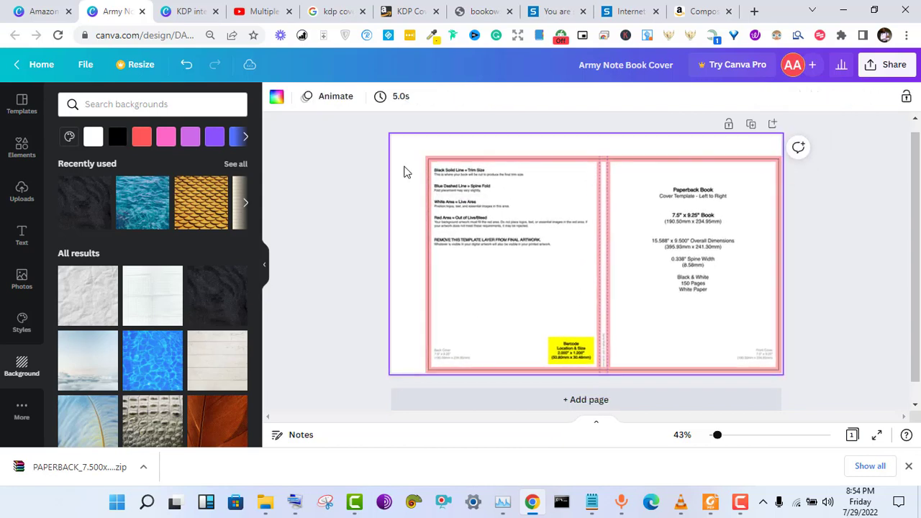
pyautogui.click(458, 194)
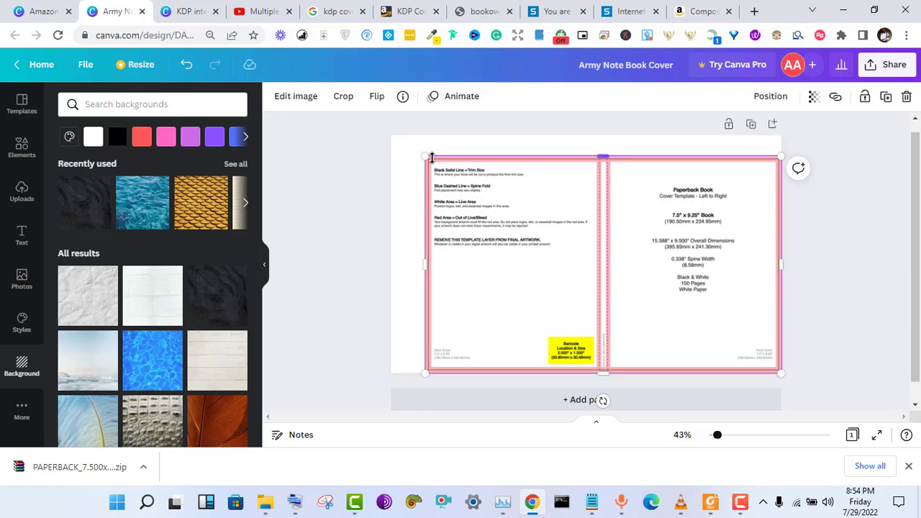
pyautogui.moveTo(423, 155); pyautogui.dragTo(392, 136)
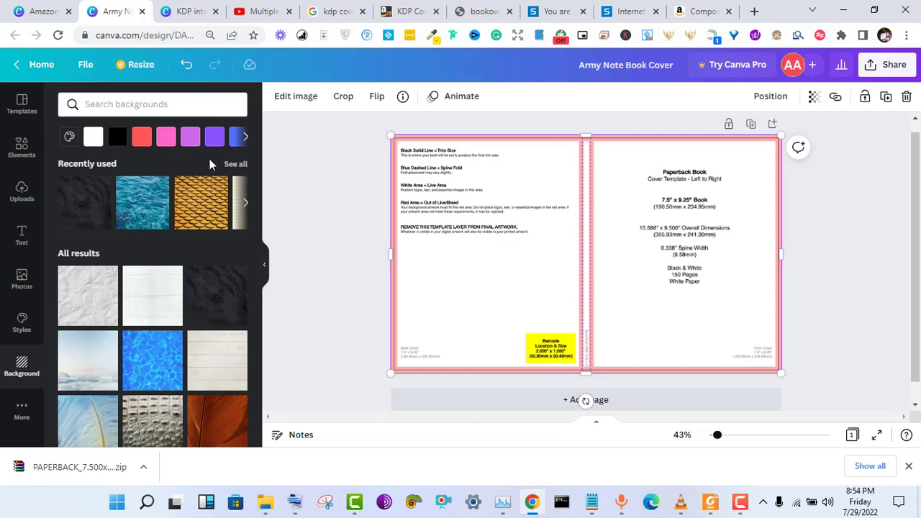
# - Start a file upload and browse up from the camouflage JPG files to the KDP Interior folder to review its subfolders
pyautogui.click(20, 203)
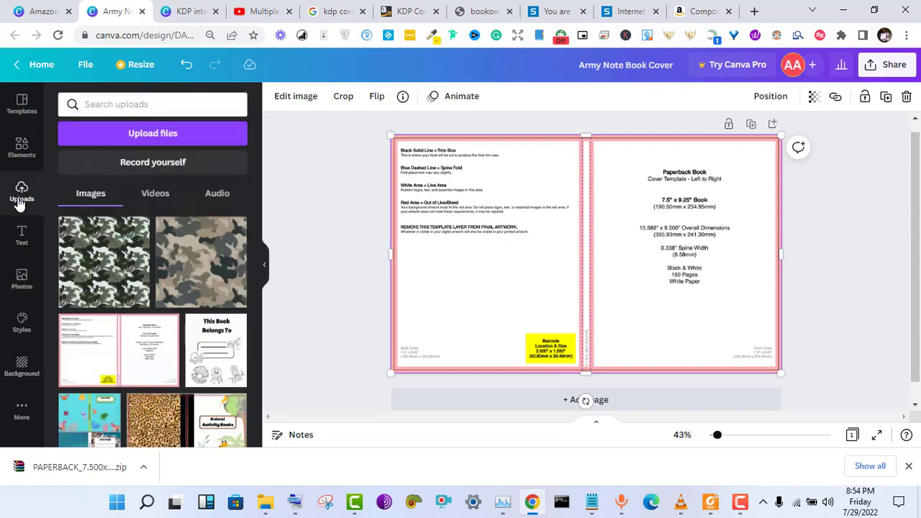
pyautogui.click(152, 134)
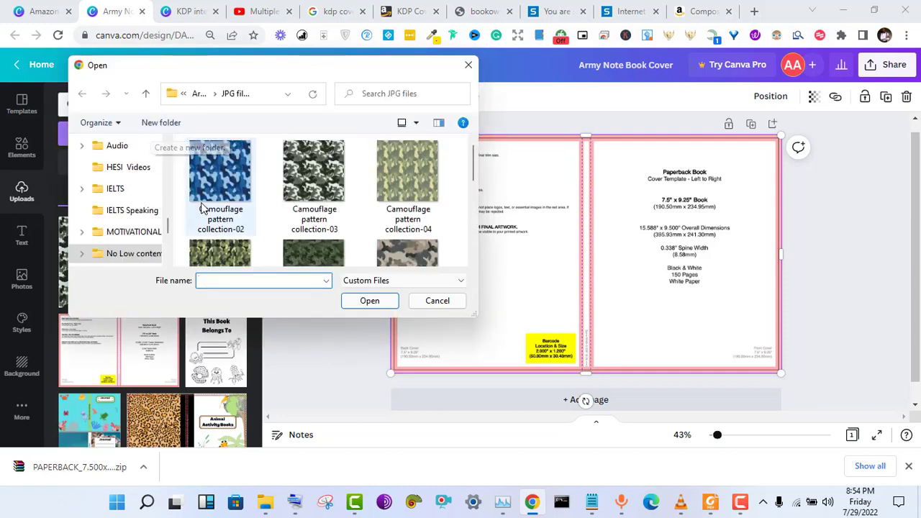
pyautogui.click(199, 95)
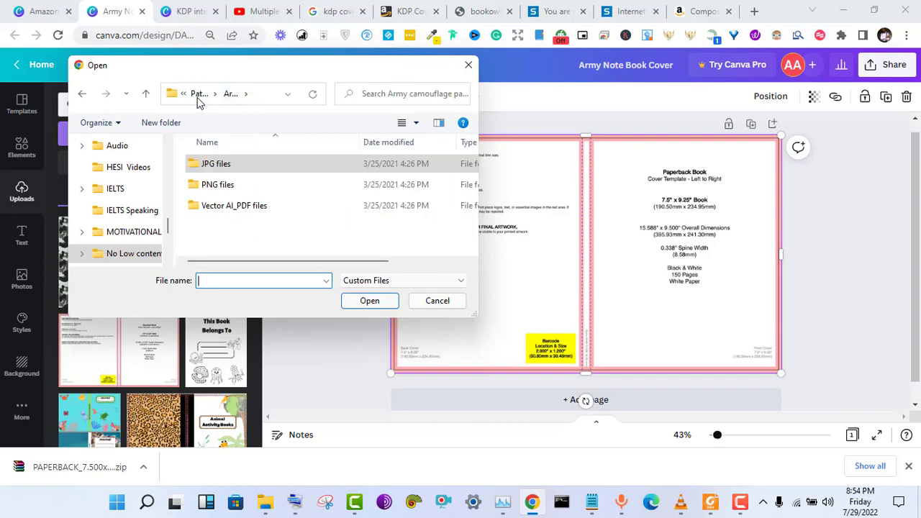
pyautogui.click(198, 95)
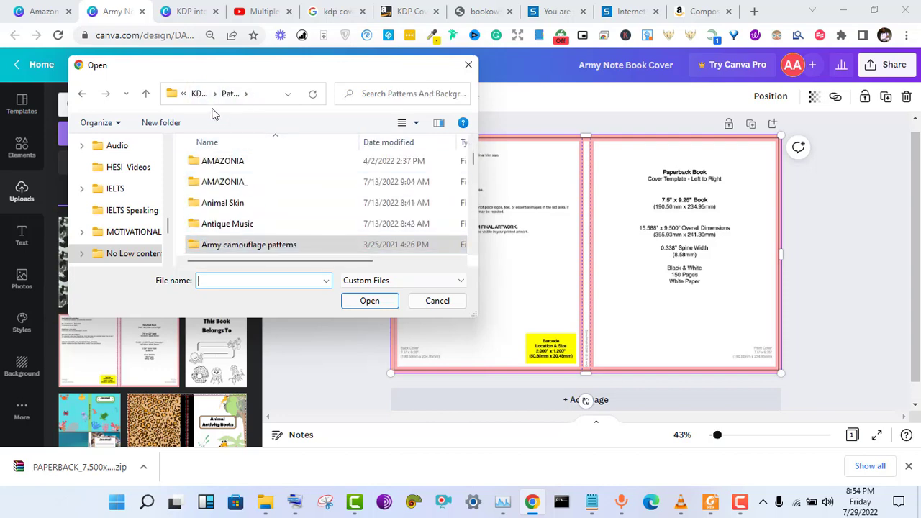
pyautogui.click(200, 95)
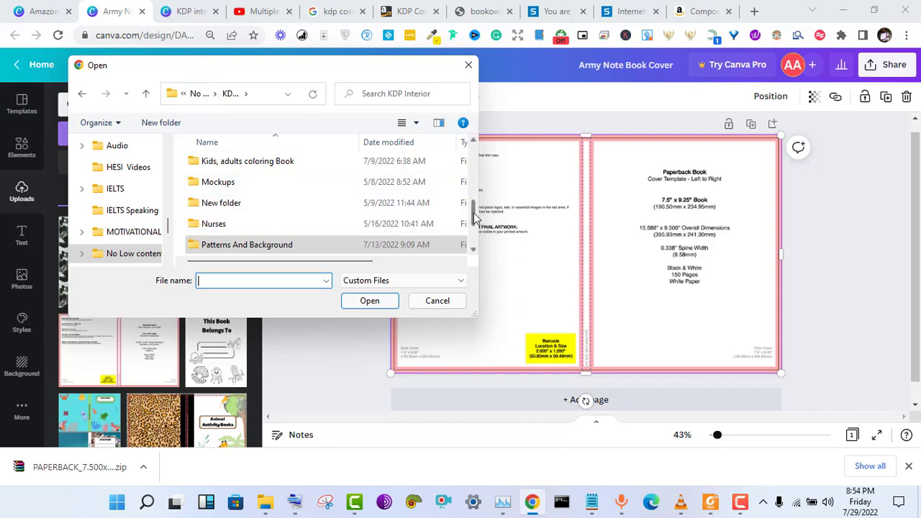
pyautogui.moveTo(473, 218); pyautogui.dragTo(468, 185)
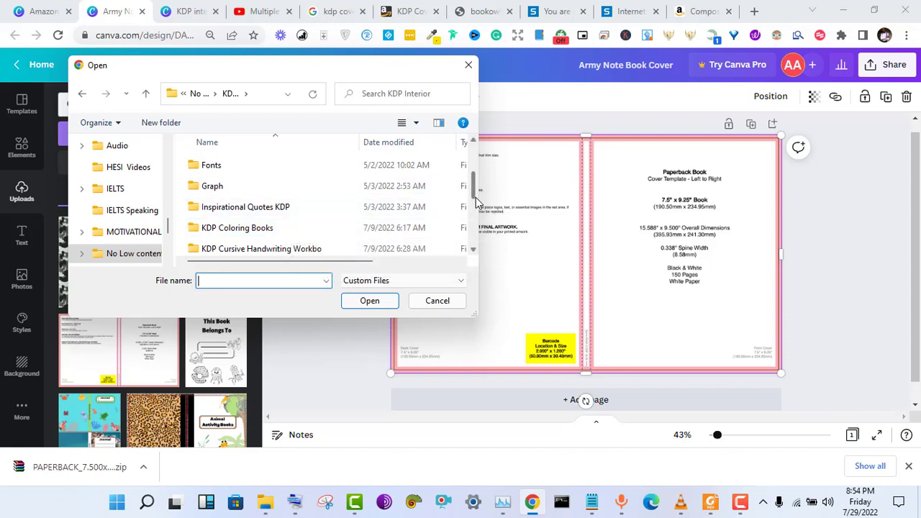
pyautogui.moveTo(475, 201); pyautogui.dragTo(468, 165)
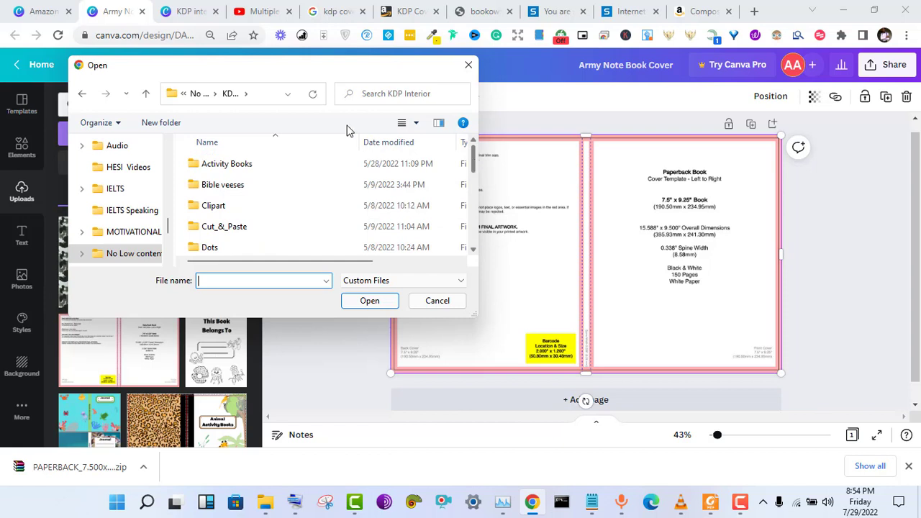
# - Browse the Mazes folder inside Activity Books with all file types shown and look through its archives
pyautogui.doubleClick(319, 164)
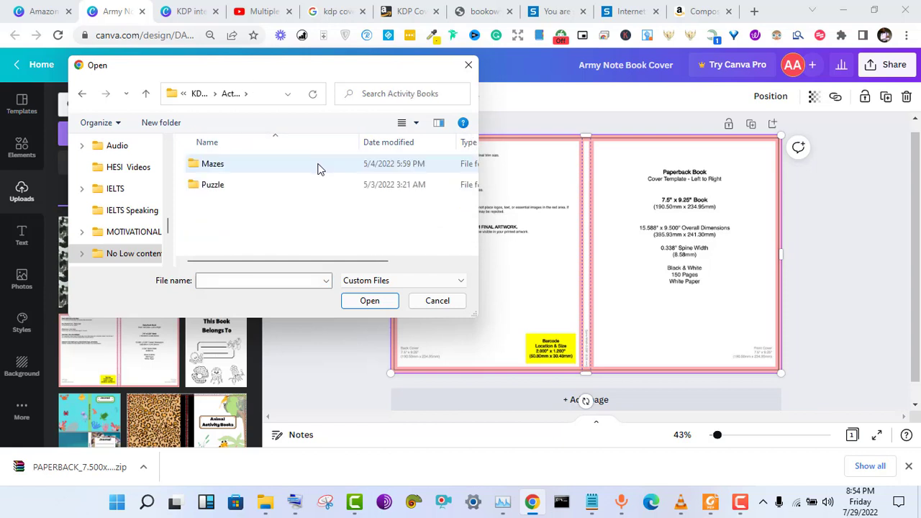
pyautogui.doubleClick(319, 165)
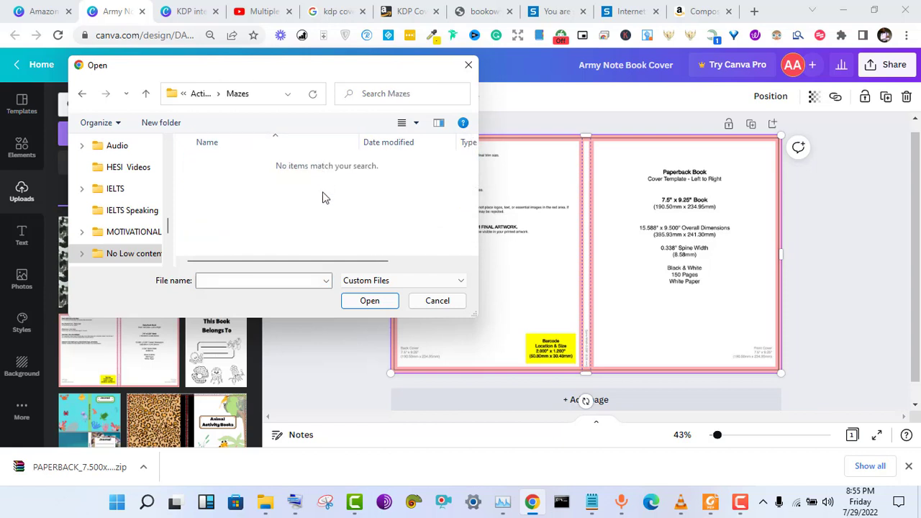
pyautogui.click(354, 285)
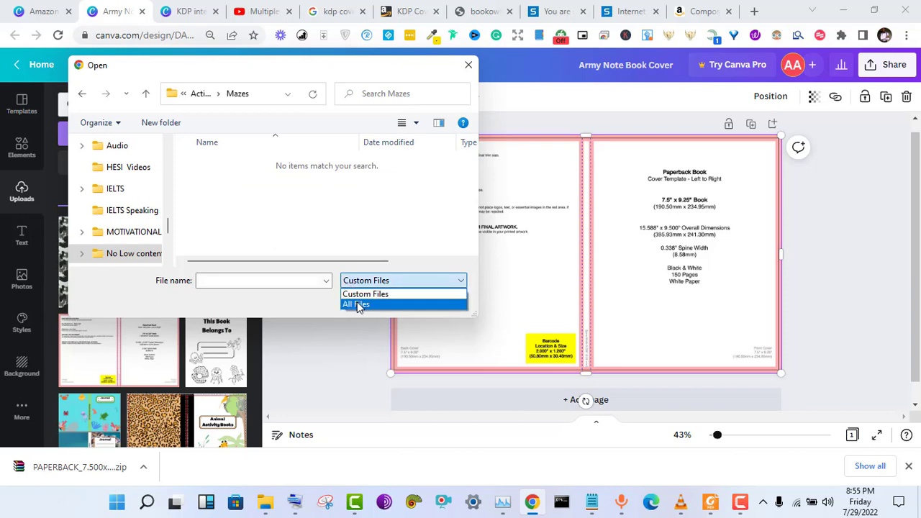
pyautogui.click(356, 304)
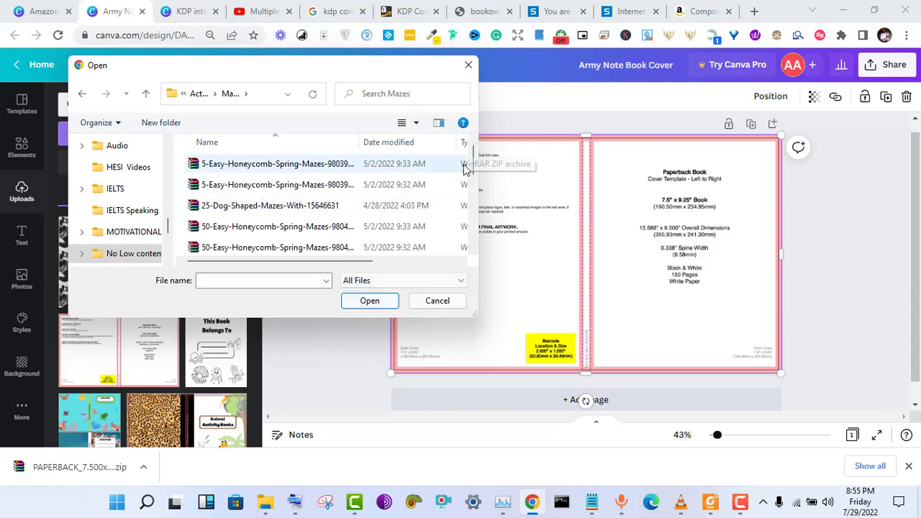
pyautogui.moveTo(473, 166); pyautogui.dragTo(471, 245)
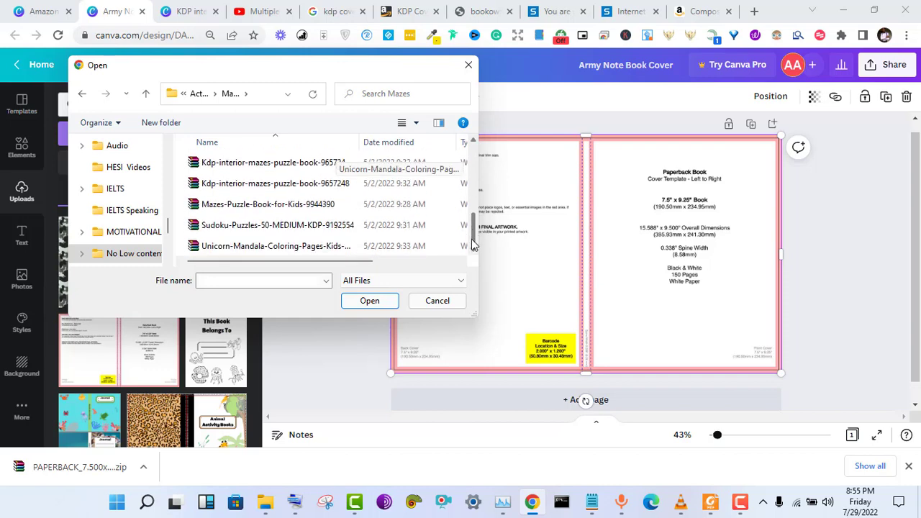
# - Go back to Activity Books, open its Puzzle folder and look through the archives there
pyautogui.click(201, 93)
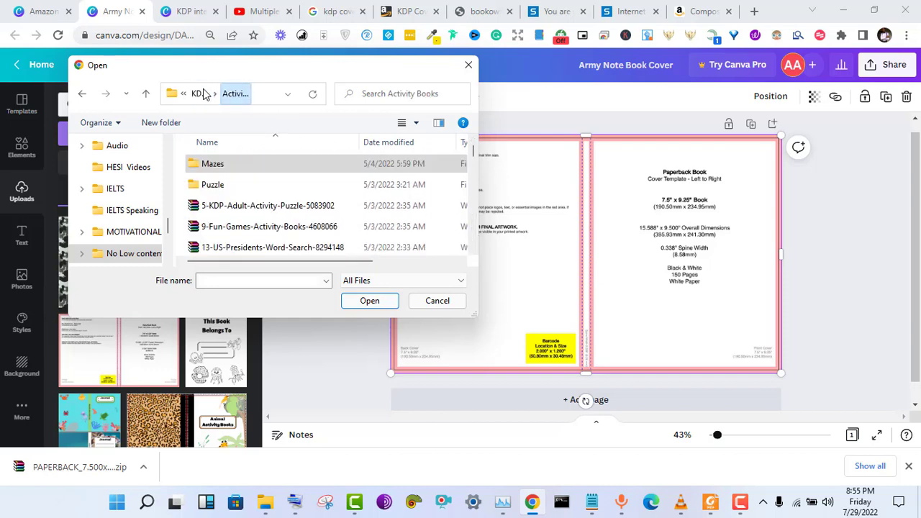
pyautogui.doubleClick(299, 188)
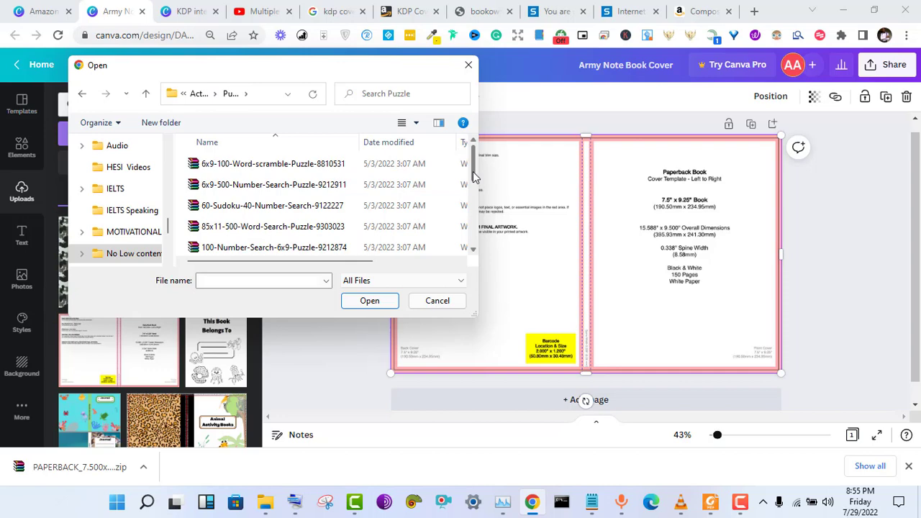
pyautogui.scroll(-10, 474, 175)
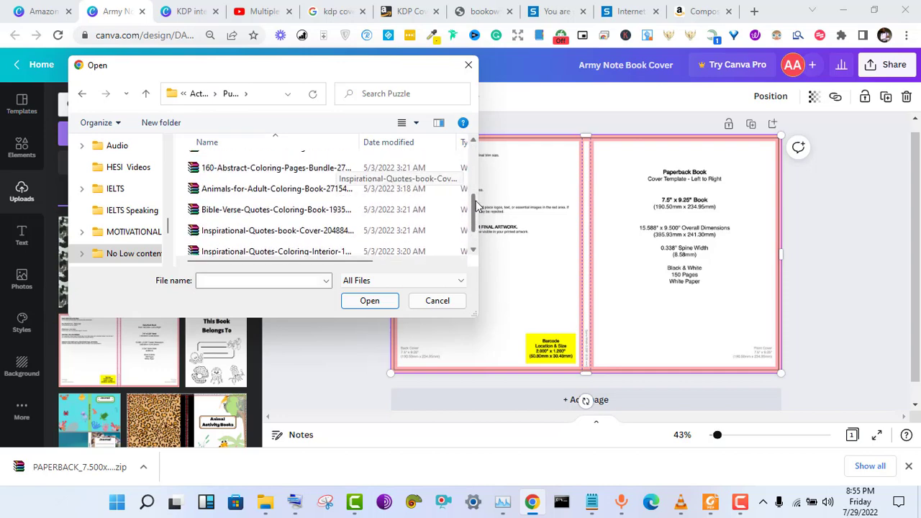
# - Browse from the Puzzle folder up to KDP Interior and open its Patterns And Background folder for the upload
pyautogui.moveTo(477, 207); pyautogui.dragTo(477, 164)
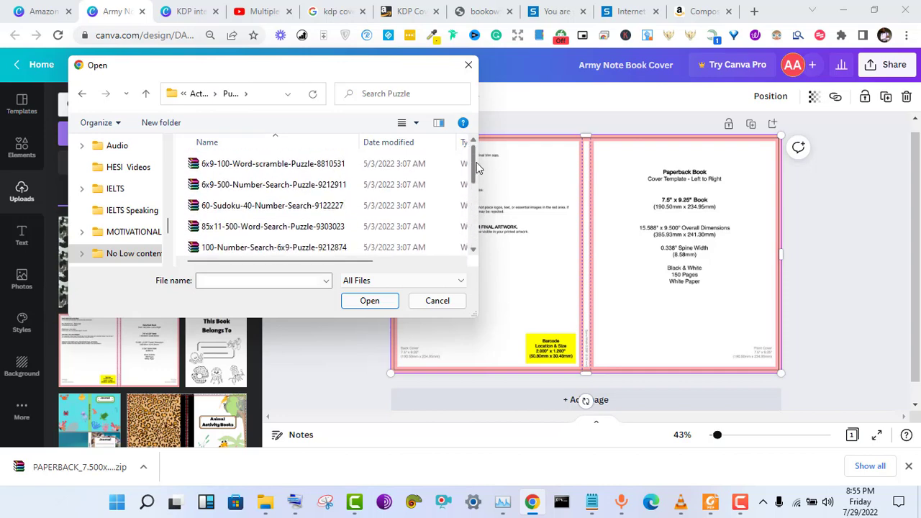
pyautogui.click(201, 94)
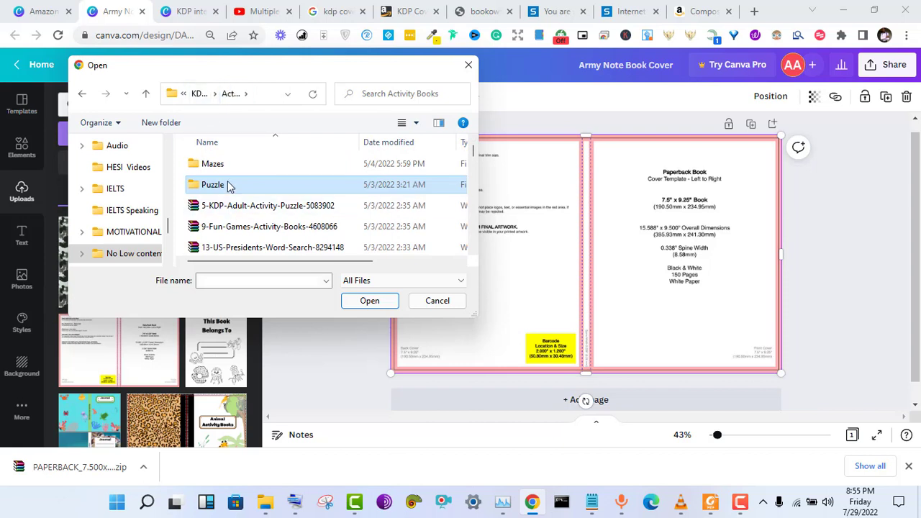
pyautogui.click(199, 94)
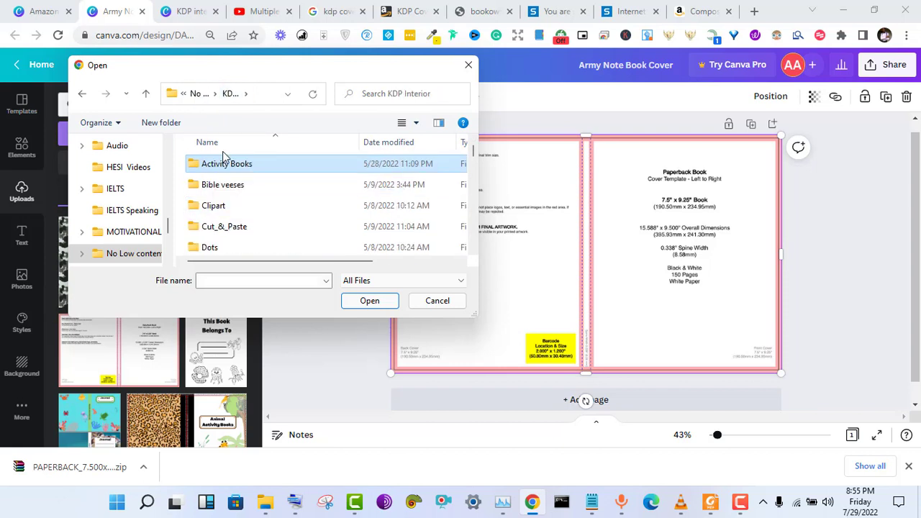
pyautogui.click(381, 229)
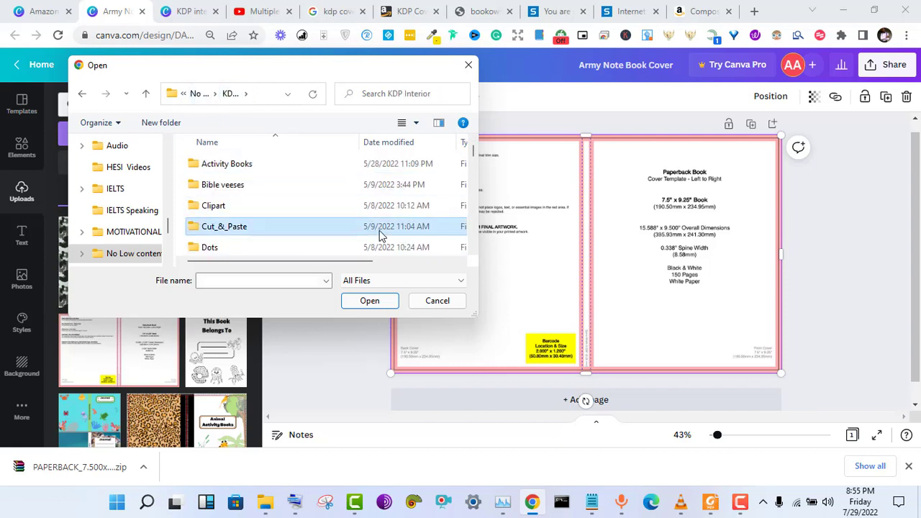
pyautogui.press('p')
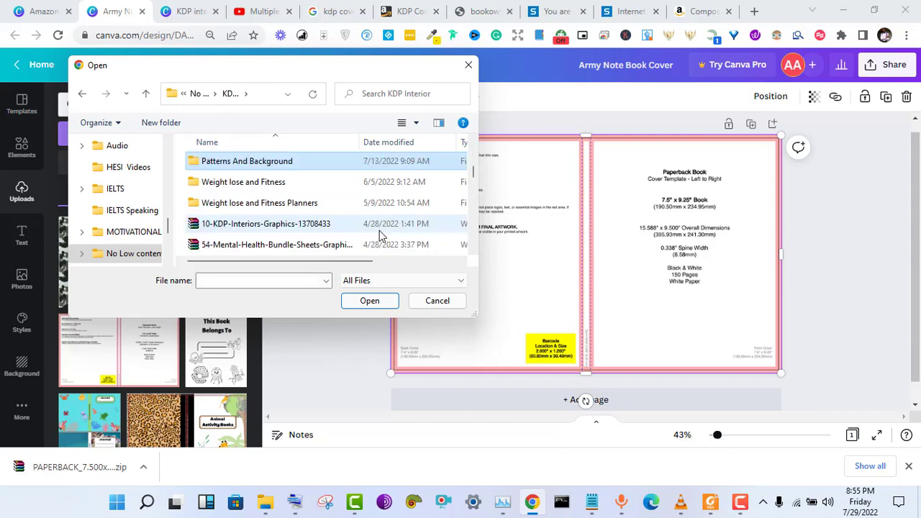
pyautogui.press('Return')
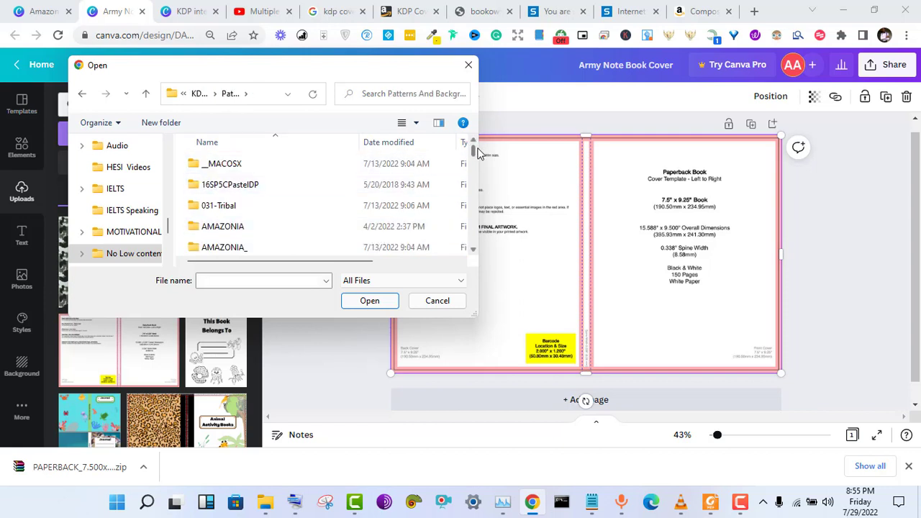
# - Upload the image Camouflage pattern collection-11 from the JPG files folder inside Army camouflage patterns
pyautogui.moveTo(475, 151); pyautogui.dragTo(474, 163)
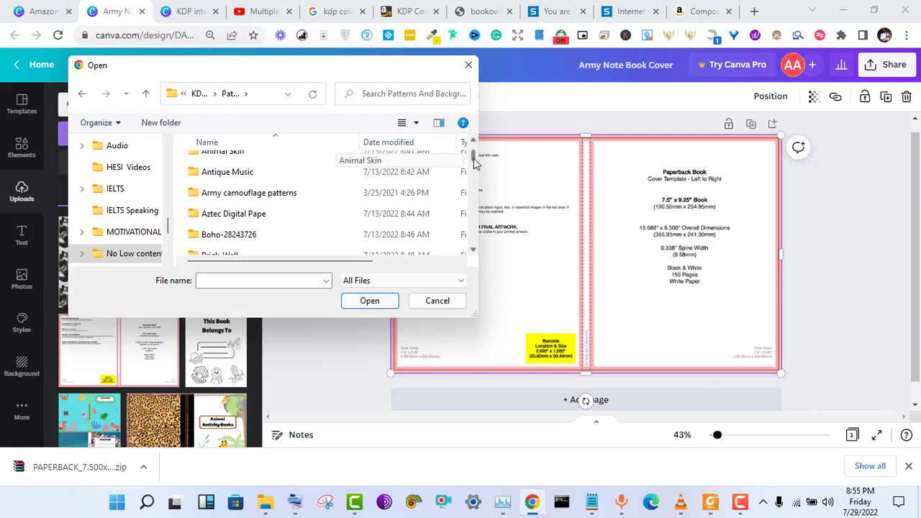
pyautogui.doubleClick(312, 193)
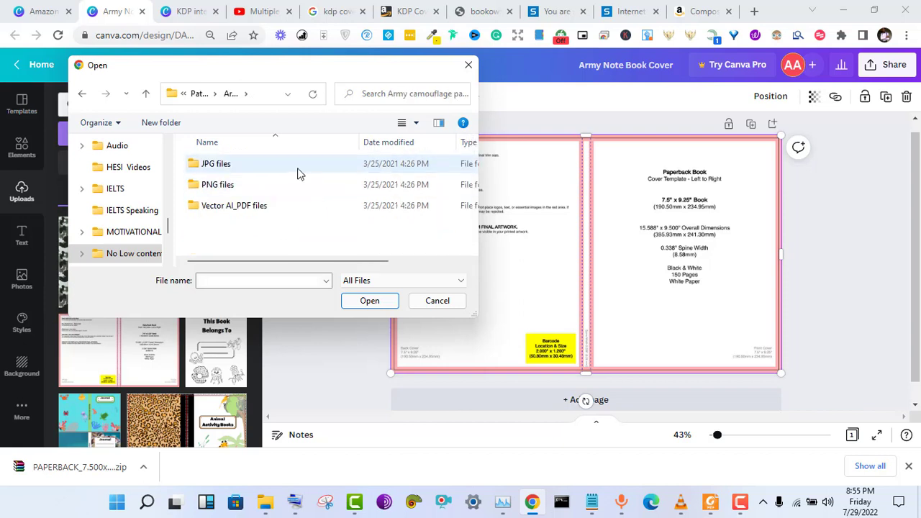
pyautogui.doubleClick(299, 167)
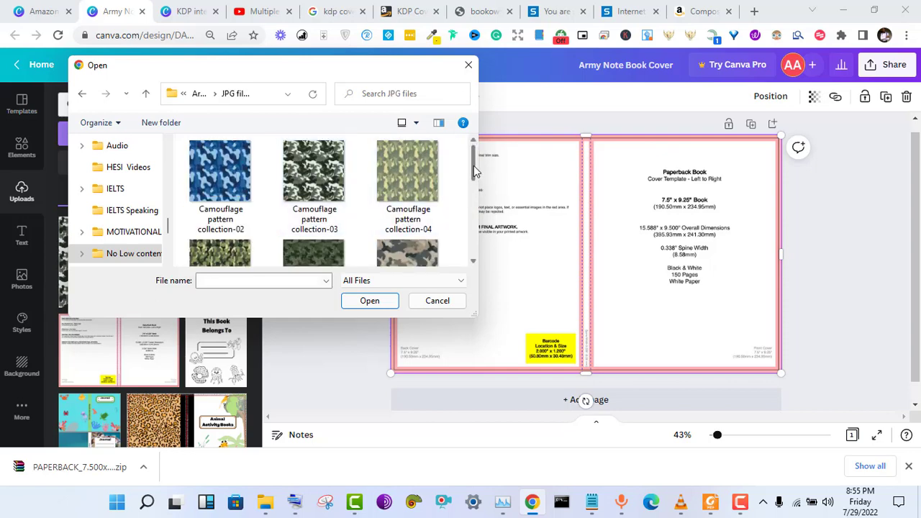
pyautogui.moveTo(473, 165); pyautogui.dragTo(469, 242)
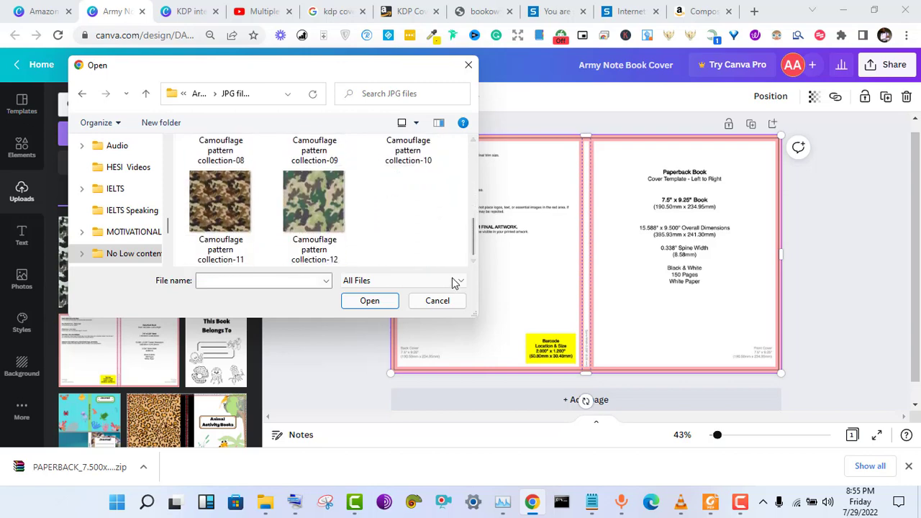
pyautogui.doubleClick(249, 210)
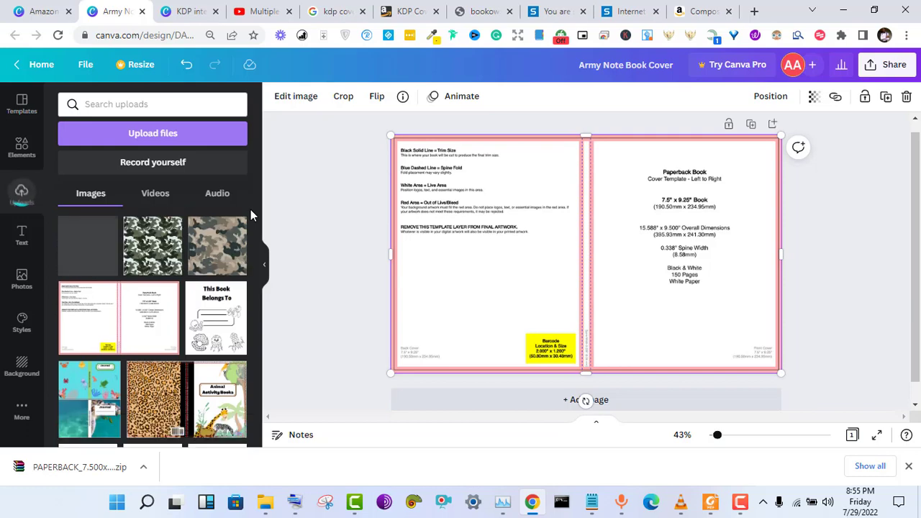
# - Add the uploaded green camouflage image and enlarge it to cover the full height of the front cover, starting at the spine
pyautogui.click(153, 260)
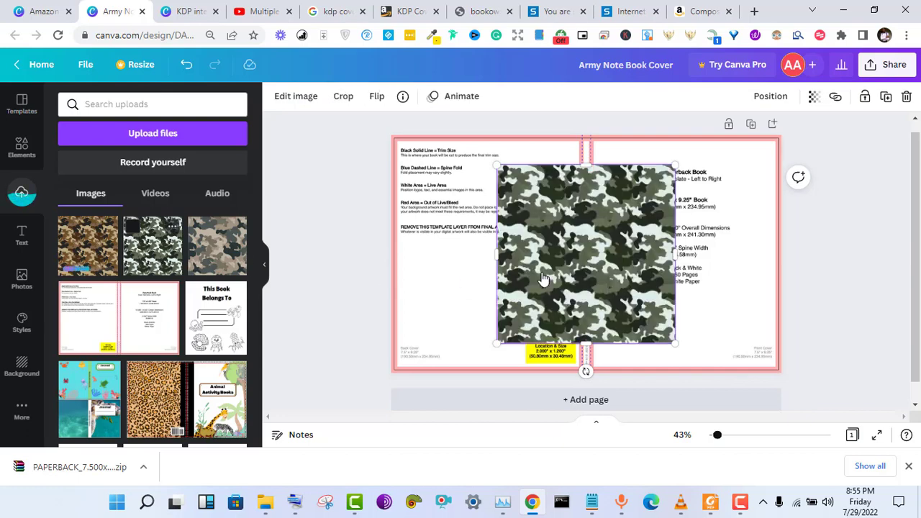
pyautogui.moveTo(638, 255); pyautogui.dragTo(734, 219)
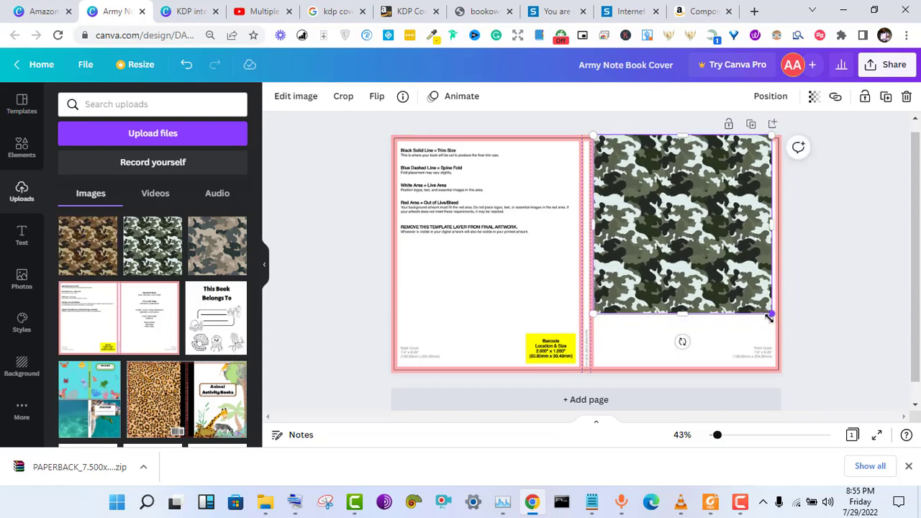
pyautogui.moveTo(768, 318); pyautogui.dragTo(807, 390)
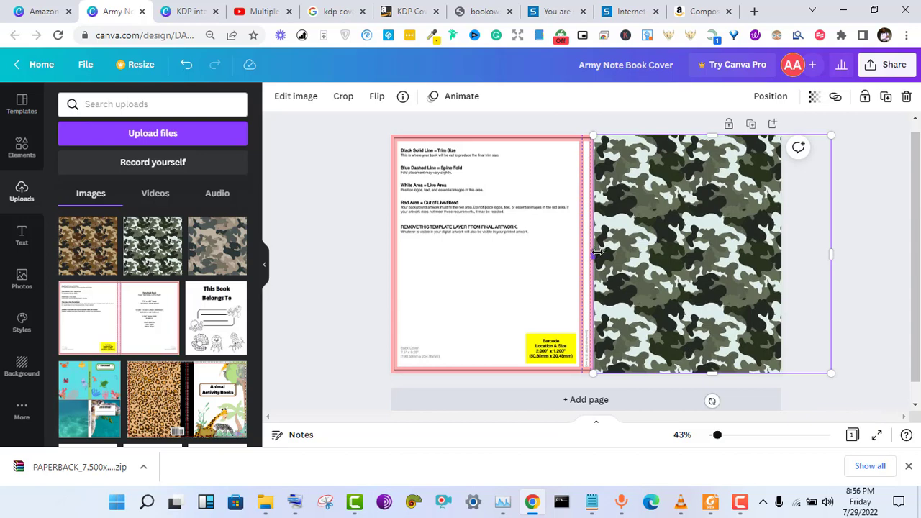
pyautogui.moveTo(597, 252); pyautogui.dragTo(597, 252)
# - Place the grey-brown camouflage image on the back cover and stretch it to the page's full height and the spine edge
pyautogui.moveTo(208, 255); pyautogui.dragTo(476, 214)
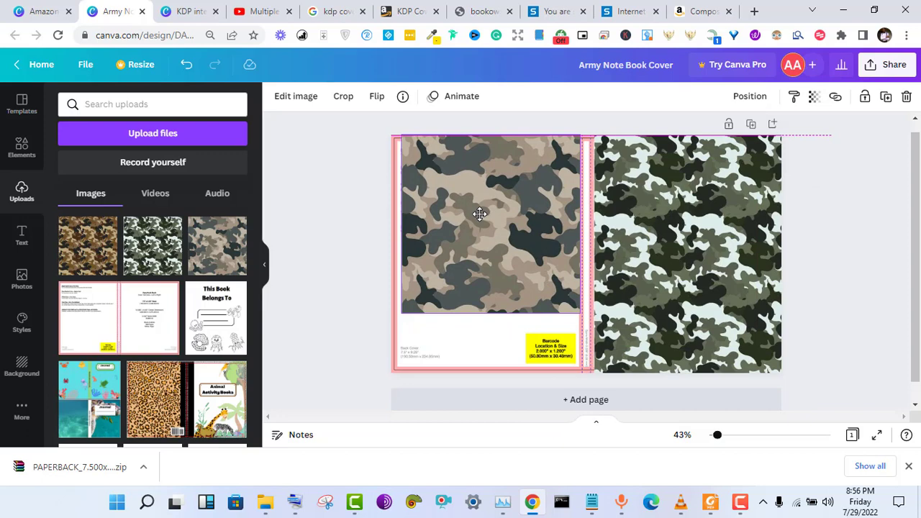
pyautogui.moveTo(479, 213); pyautogui.dragTo(469, 212)
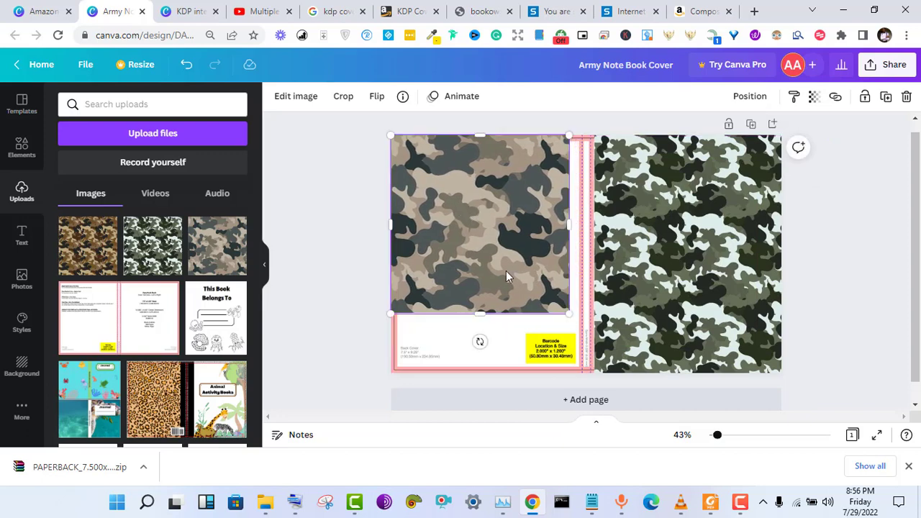
pyautogui.moveTo(490, 353); pyautogui.dragTo(513, 374)
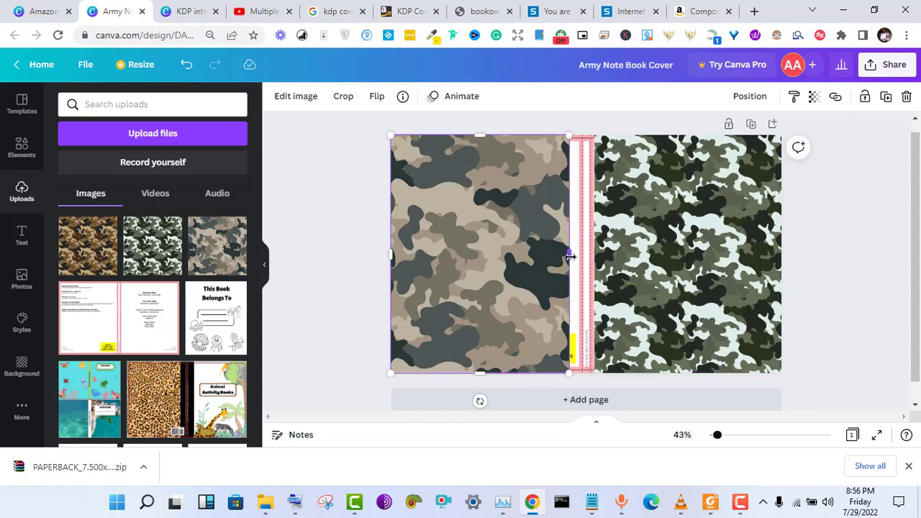
pyautogui.moveTo(569, 256); pyautogui.dragTo(581, 255)
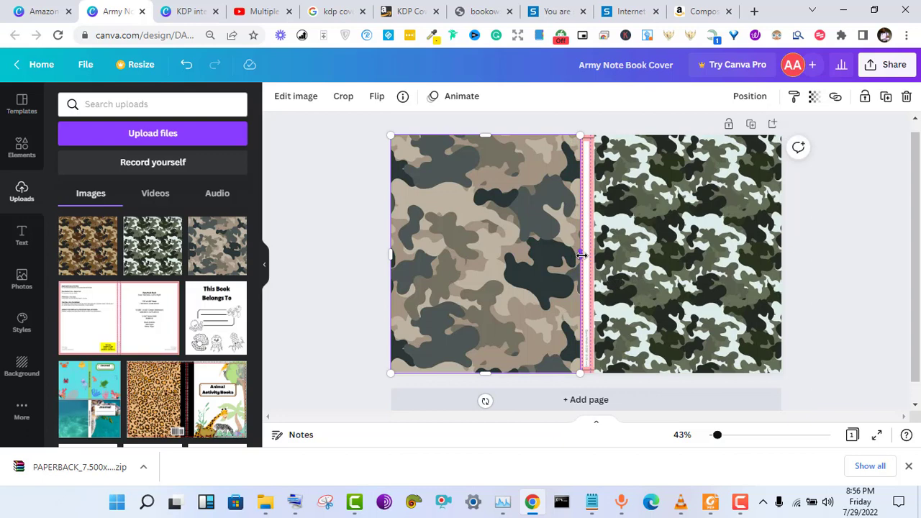
pyautogui.click(351, 255)
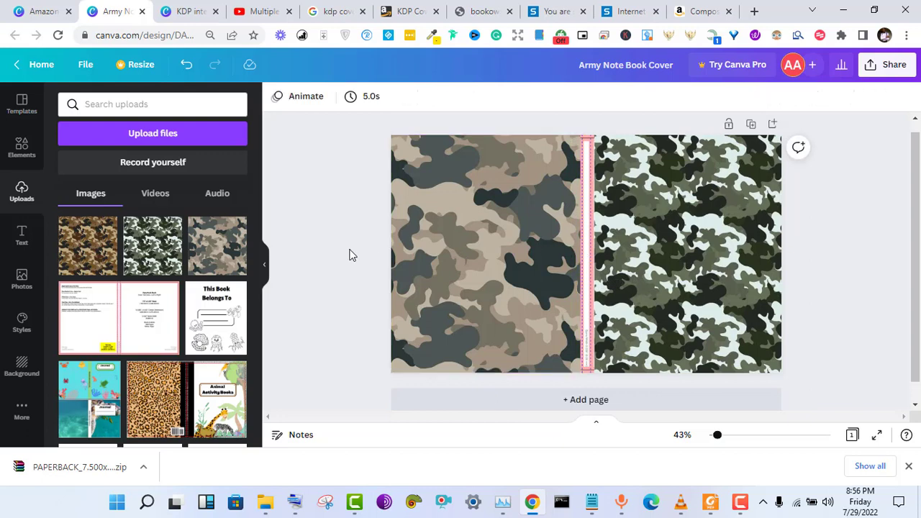
pyautogui.click(588, 225)
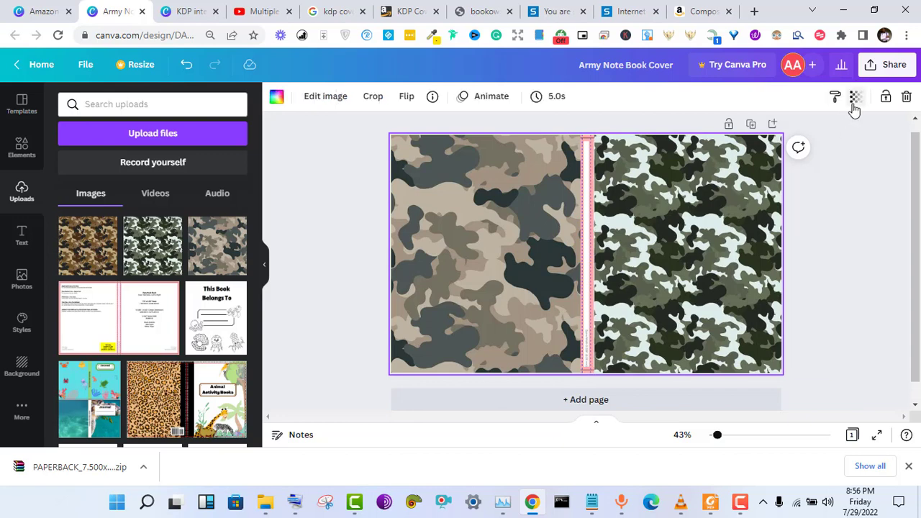
pyautogui.click(719, 237)
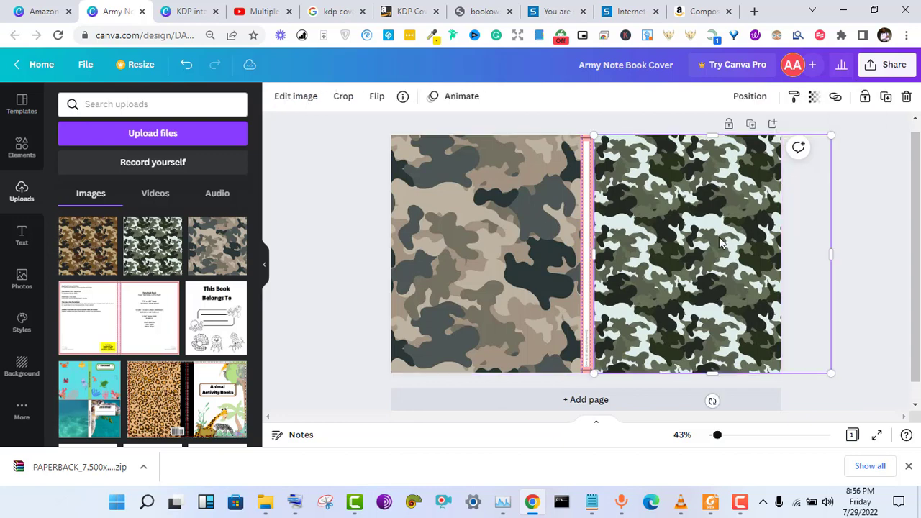
pyautogui.click(751, 96)
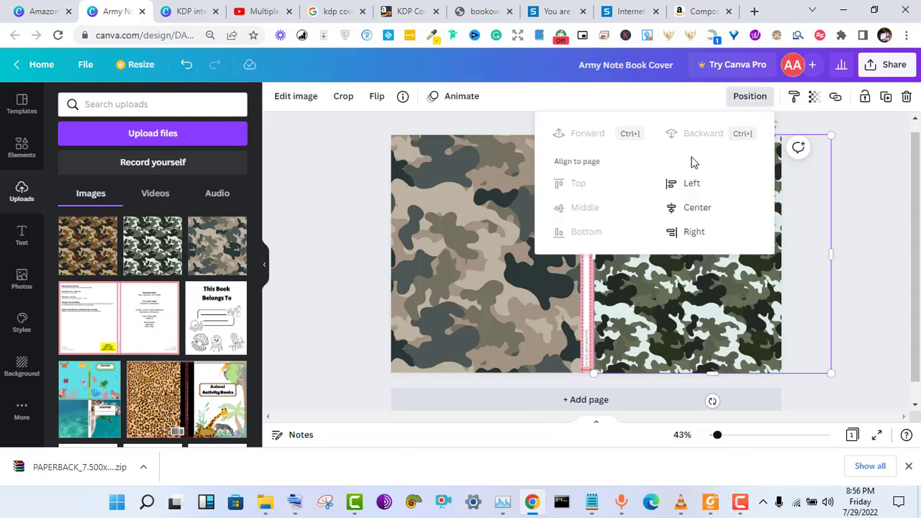
pyautogui.click(860, 245)
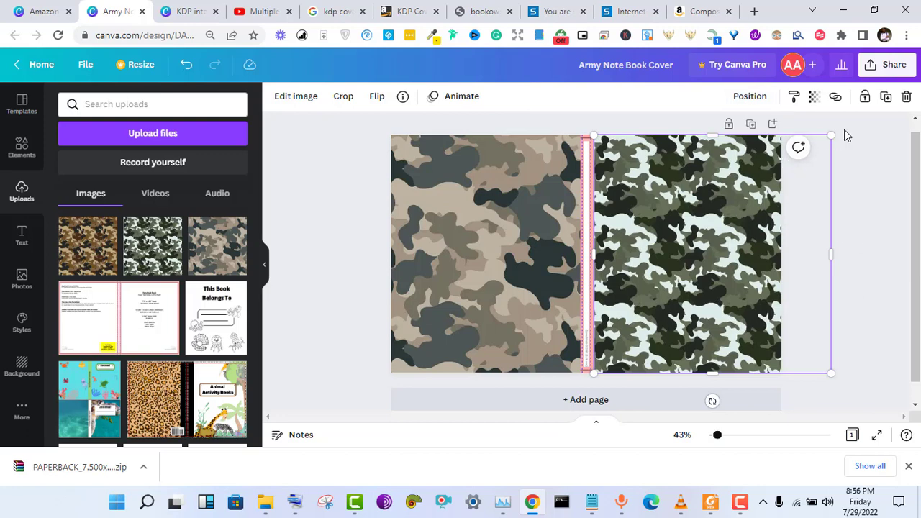
# - Shrink the green camouflage image to roughly the front cover's width and extend it back up to the page's top edge
pyautogui.moveTo(830, 136); pyautogui.dragTo(768, 156)
pyautogui.click(761, 143)
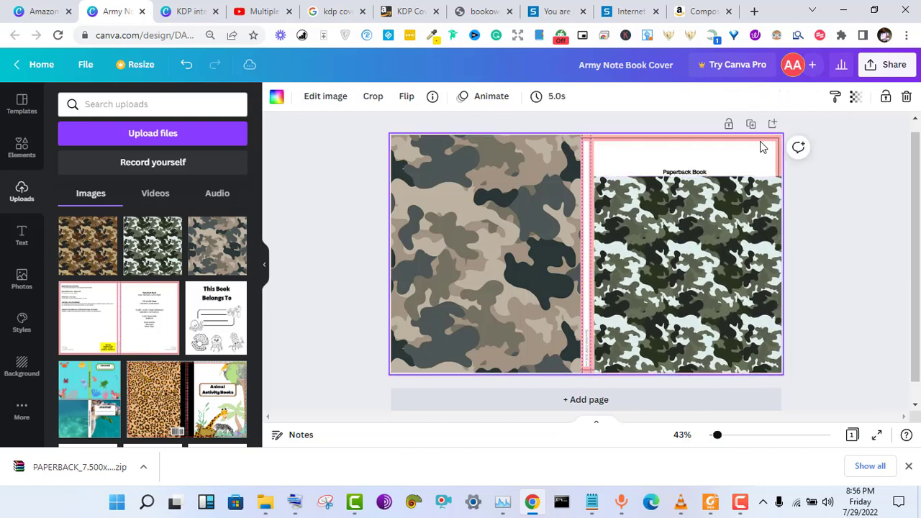
pyautogui.click(857, 99)
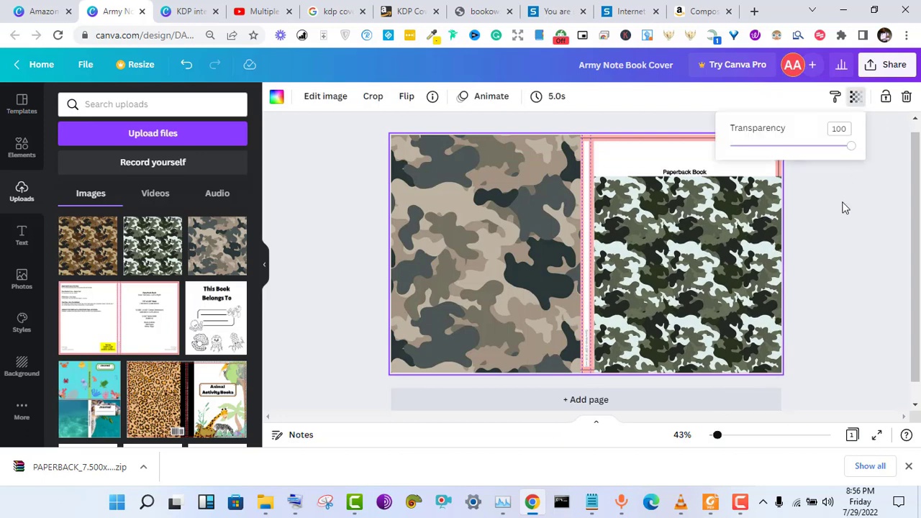
pyautogui.click(760, 213)
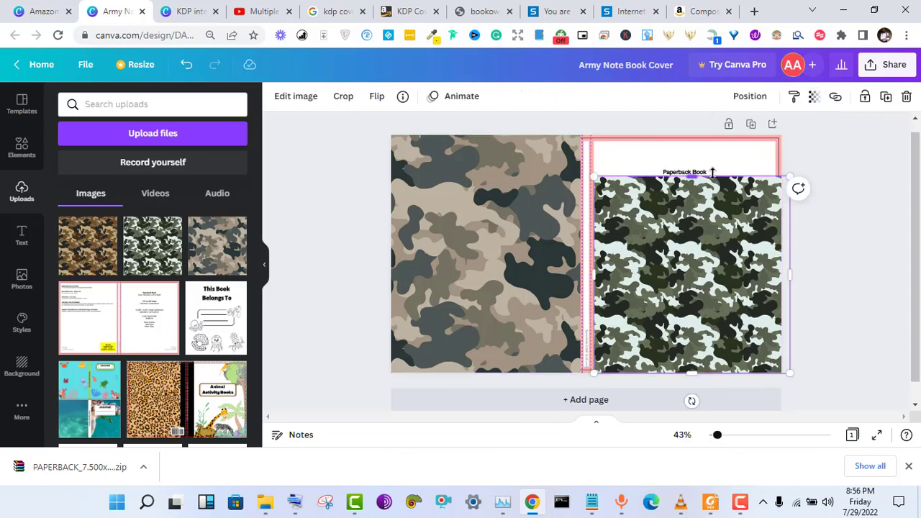
pyautogui.moveTo(698, 177); pyautogui.dragTo(696, 135)
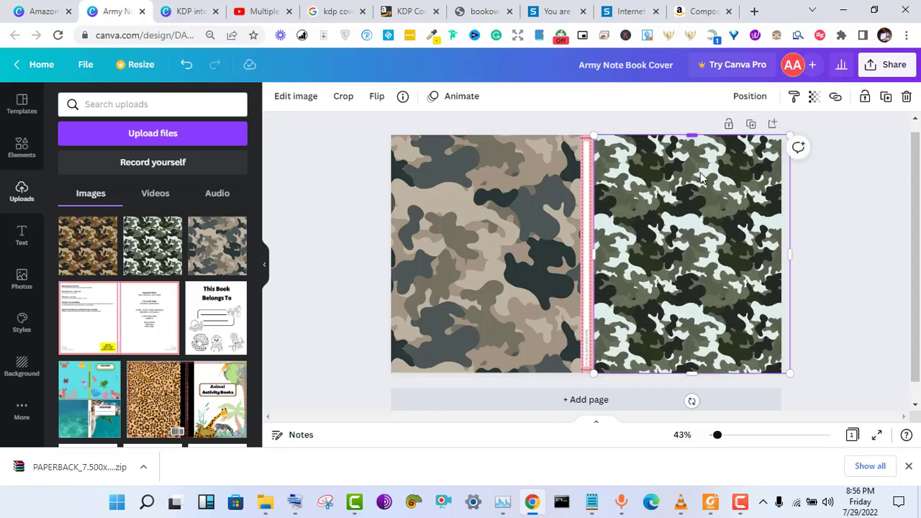
# - Set the transparency of the green front cover image to 24 and of the grey-brown back cover image to 35
pyautogui.click(813, 96)
pyautogui.moveTo(810, 151); pyautogui.dragTo(719, 160)
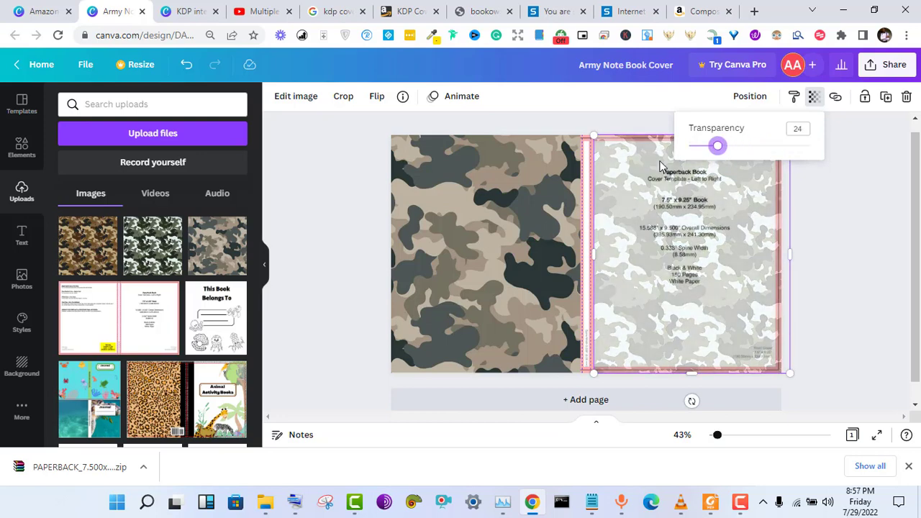
pyautogui.click(494, 227)
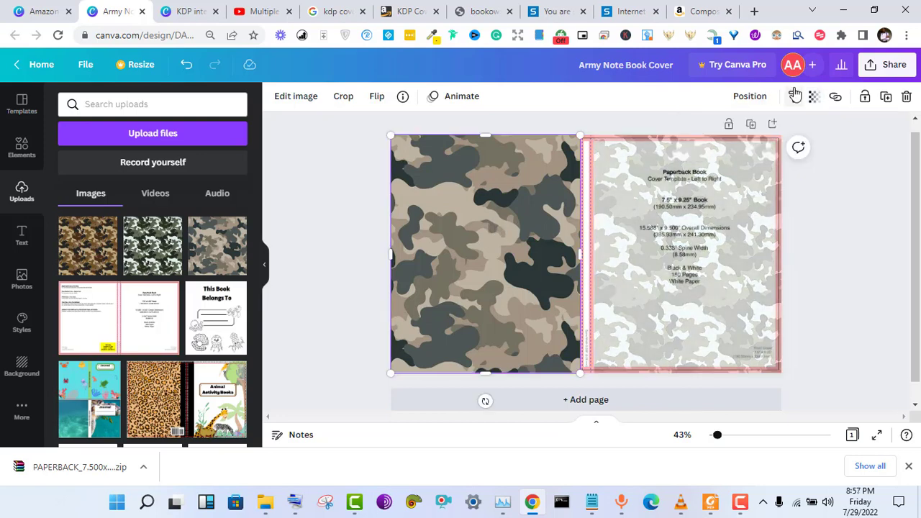
pyautogui.click(814, 98)
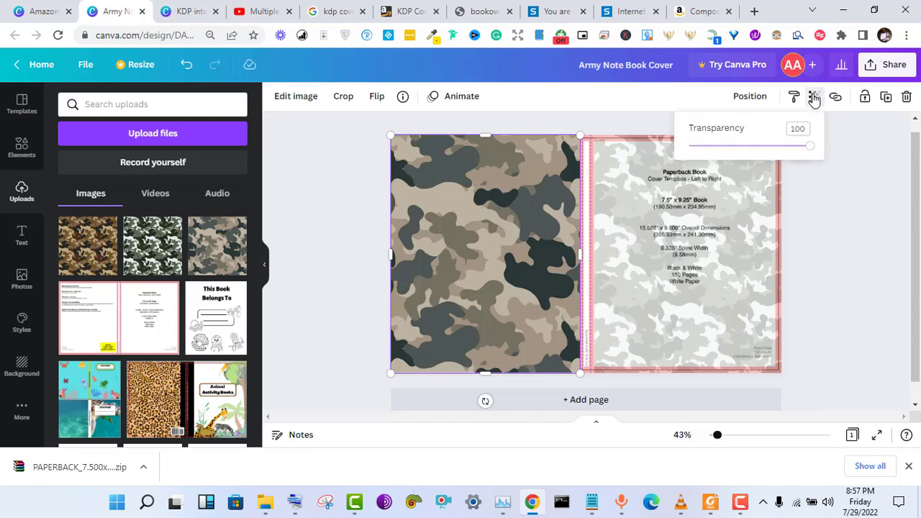
pyautogui.moveTo(810, 151); pyautogui.dragTo(731, 156)
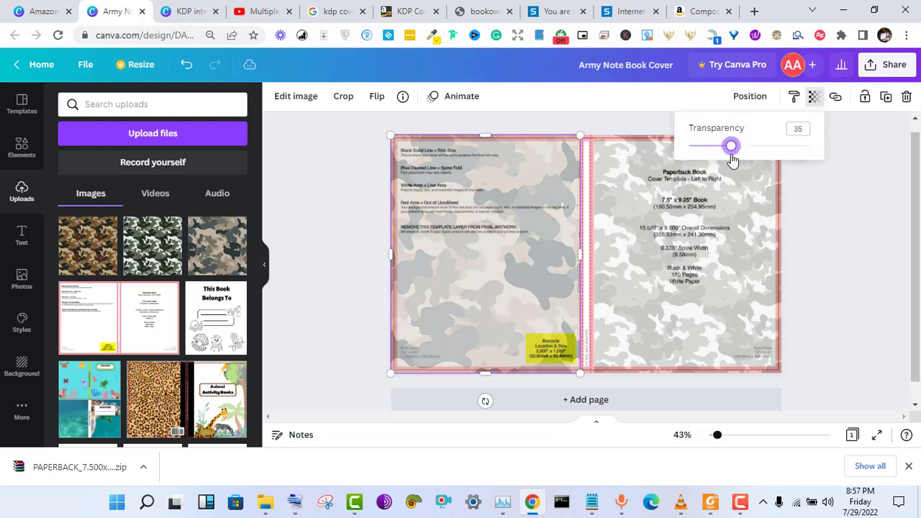
pyautogui.click(832, 243)
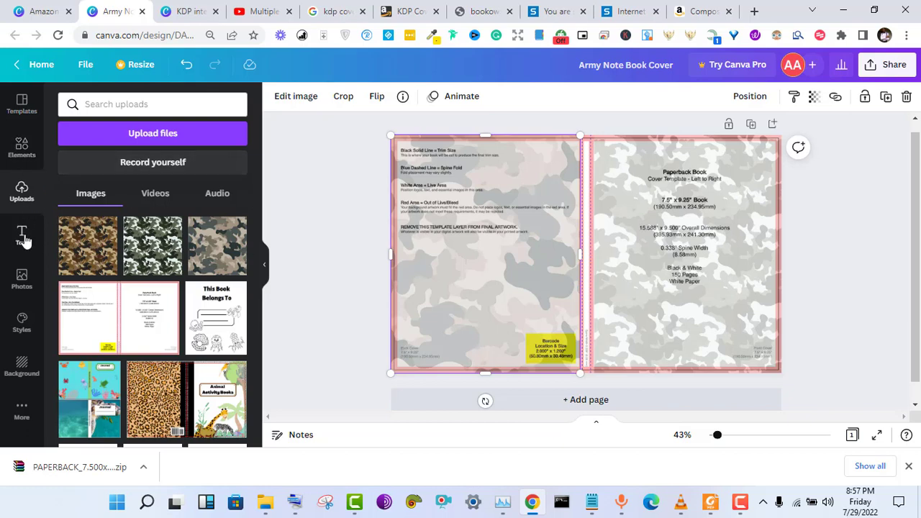
# - Browse the lines and shapes collection and add the square plaque with cut corners and four corner dots to the cover
pyautogui.click(23, 150)
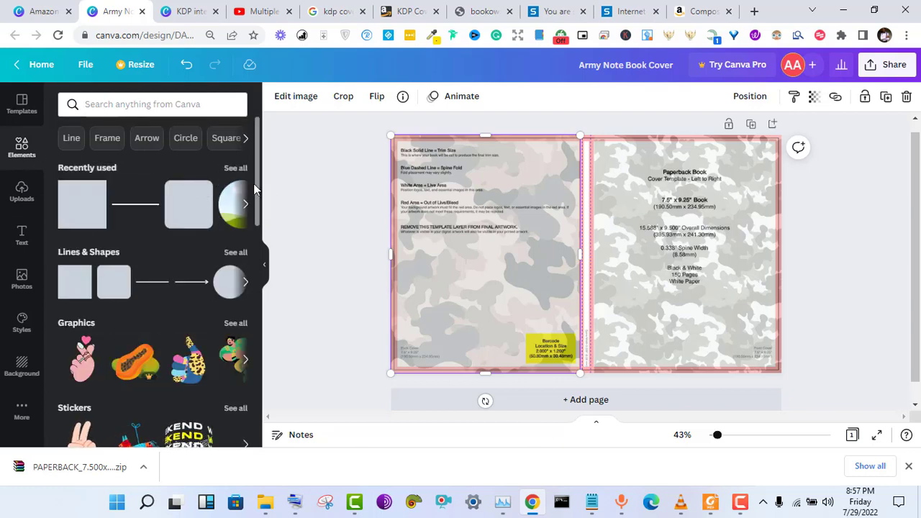
pyautogui.moveTo(258, 206); pyautogui.dragTo(261, 185)
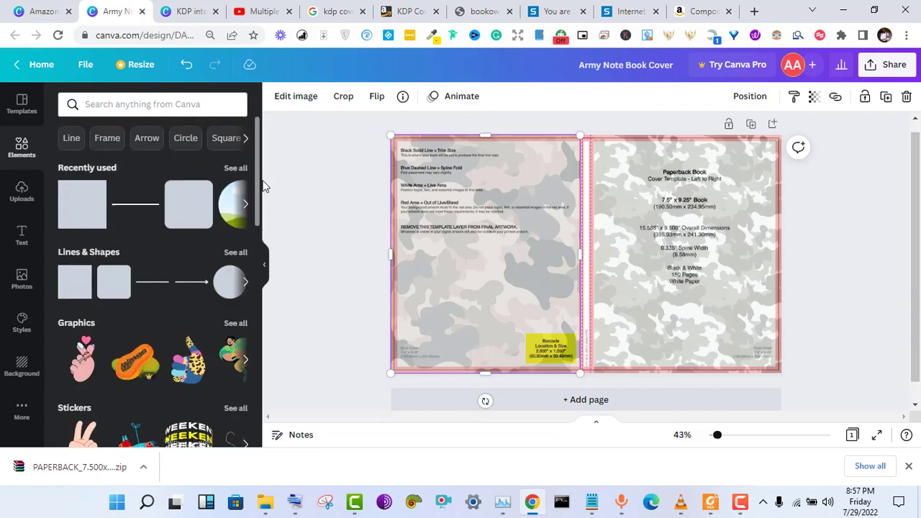
pyautogui.click(236, 252)
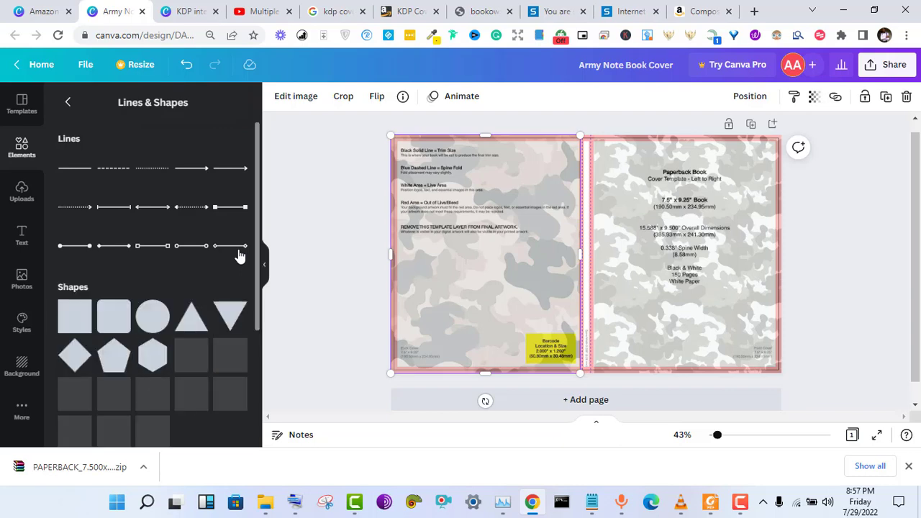
pyautogui.moveTo(258, 168); pyautogui.dragTo(256, 254)
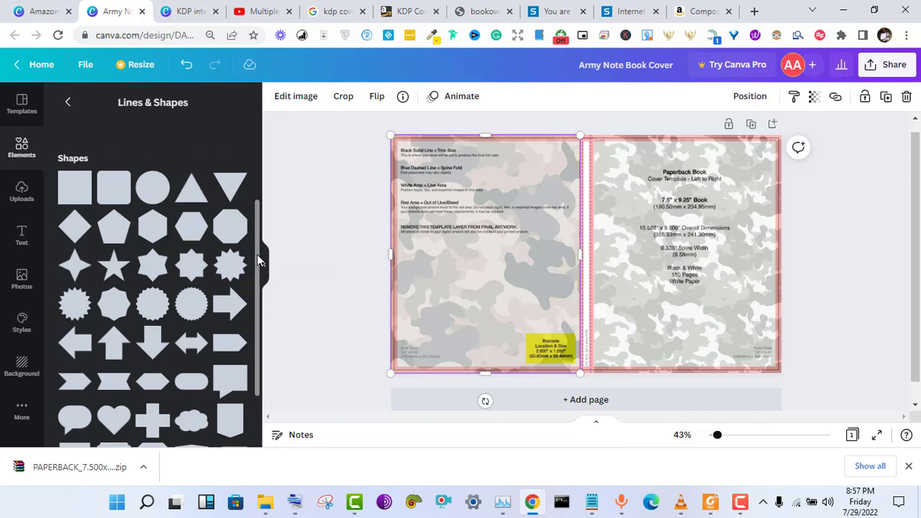
pyautogui.moveTo(257, 263); pyautogui.dragTo(254, 325)
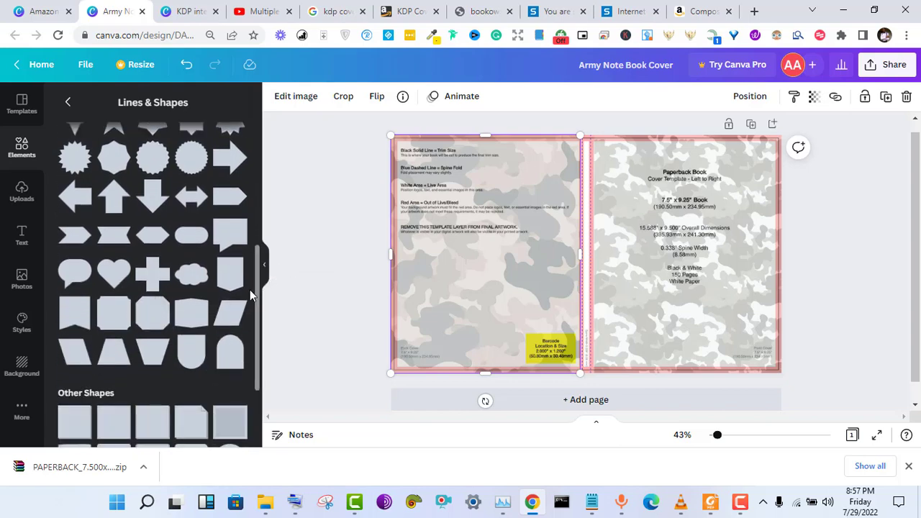
pyautogui.scroll(-3, 256, 290)
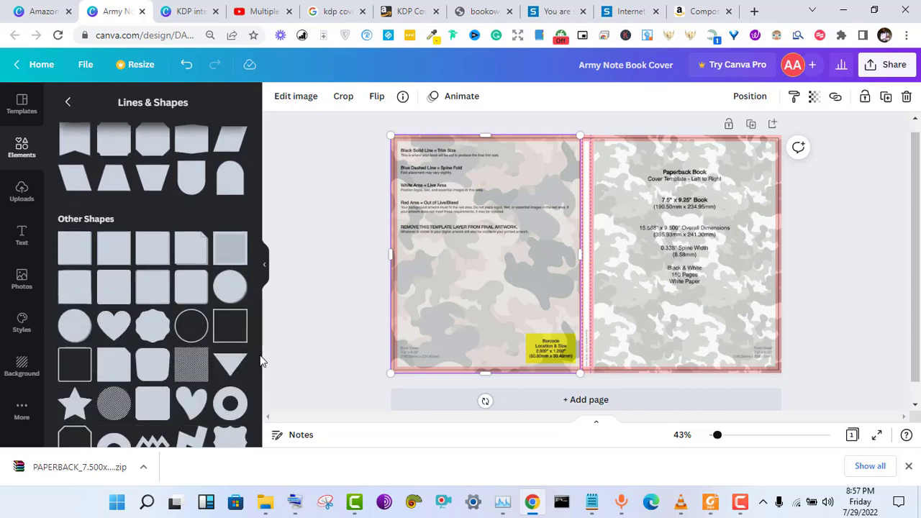
pyautogui.scroll(-2, 256, 364)
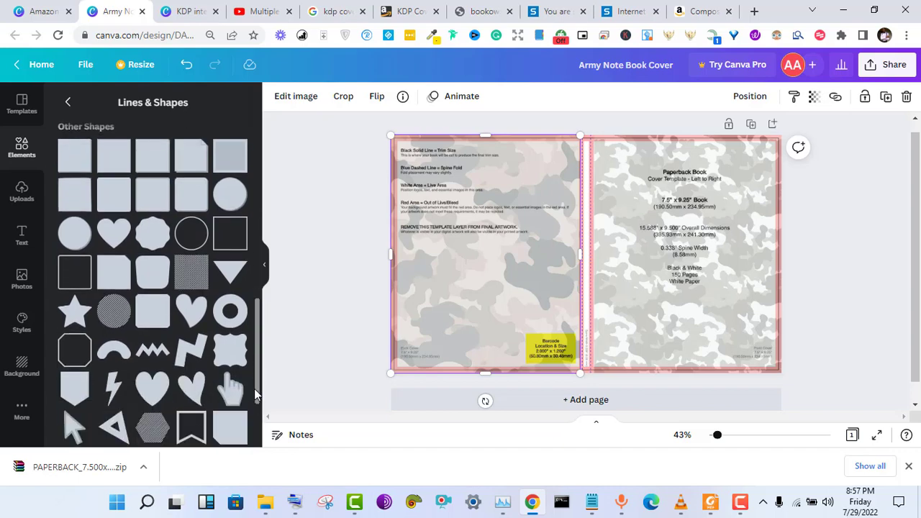
pyautogui.scroll(1, 255, 394)
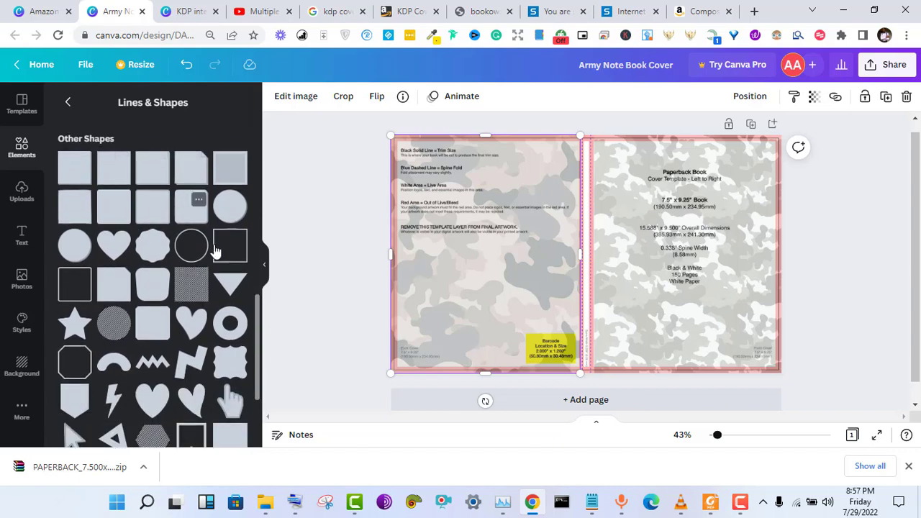
pyautogui.scroll(-3, 257, 305)
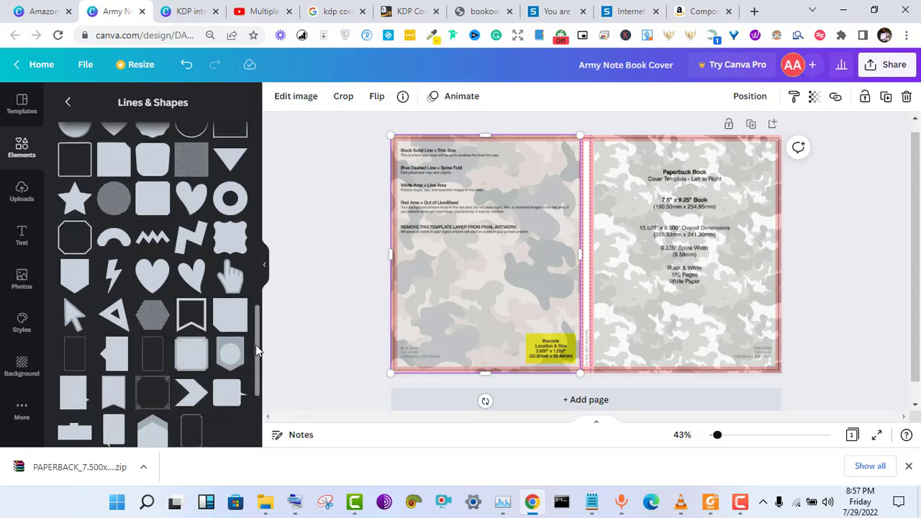
pyautogui.click(199, 341)
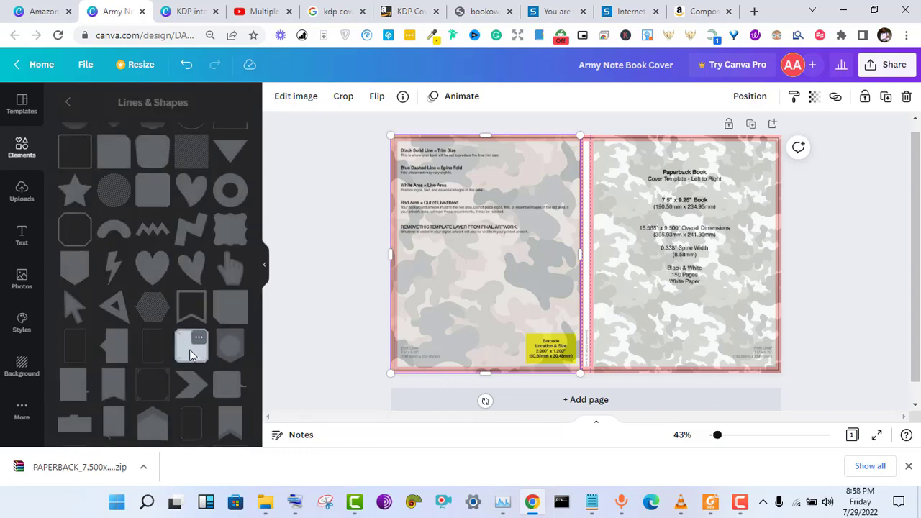
pyautogui.click(190, 351)
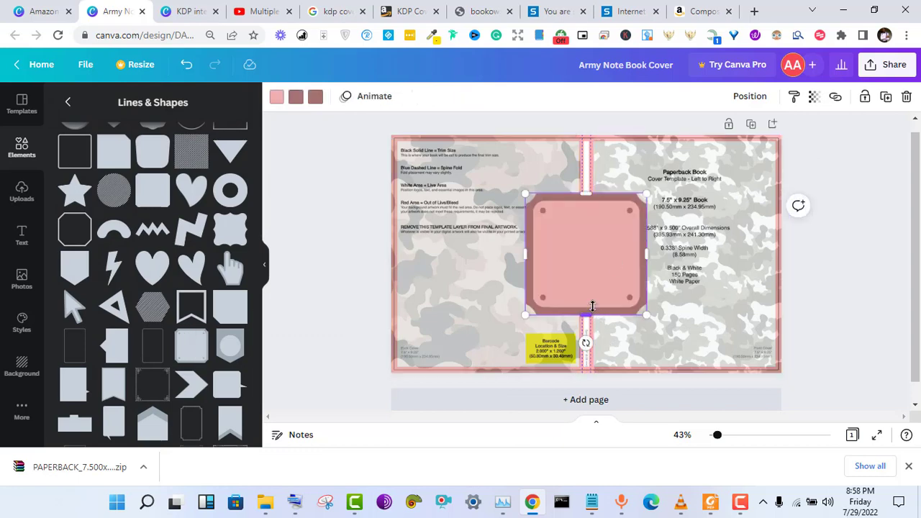
# - Flatten the plaque into a wide banner and place it across the upper part of the front cover
pyautogui.moveTo(592, 306); pyautogui.dragTo(763, 189)
pyautogui.moveTo(612, 192); pyautogui.dragTo(610, 191)
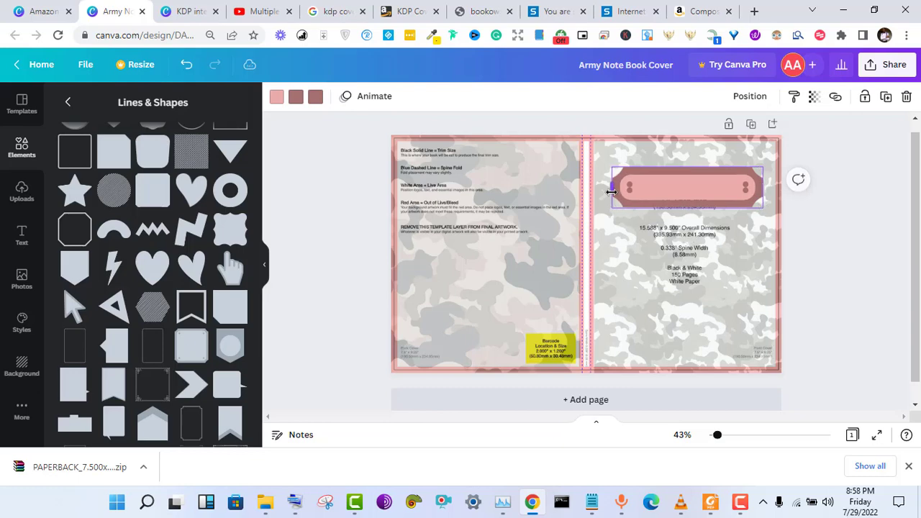
pyautogui.moveTo(685, 208); pyautogui.dragTo(684, 192)
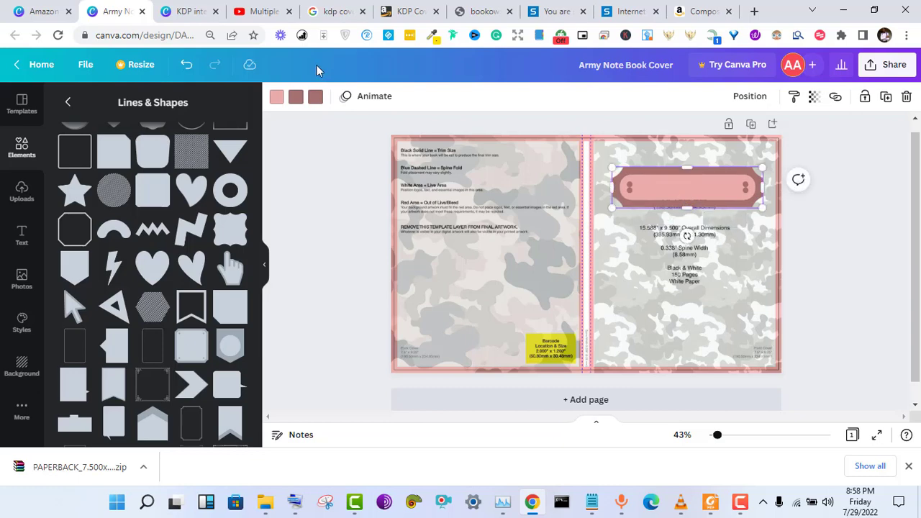
# - Fill the banner's inner area with the dark olive green from the green camouflage photo colors, after comparing pale mint, near-black and grey-green
pyautogui.click(277, 98)
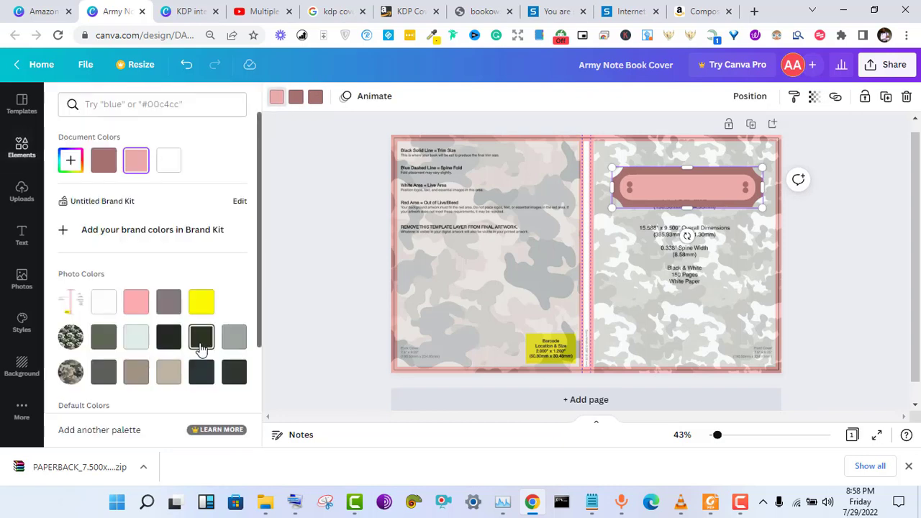
pyautogui.click(132, 350)
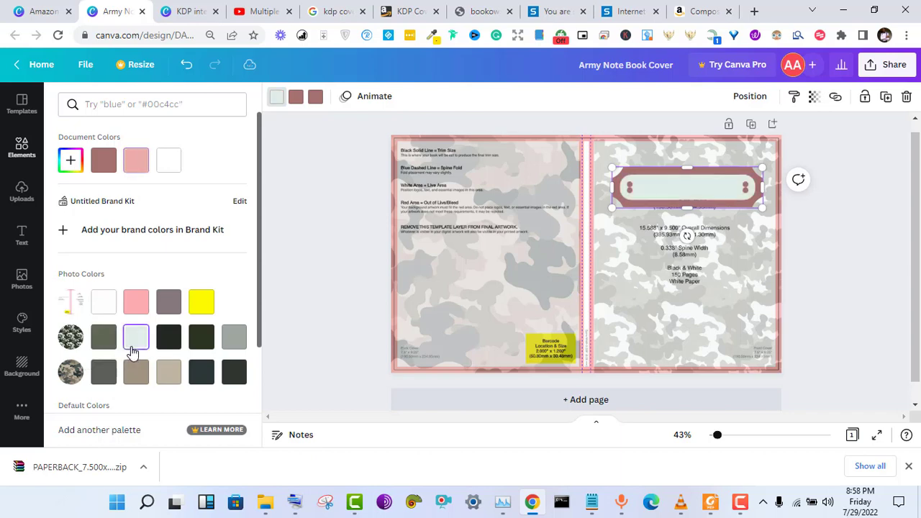
pyautogui.click(175, 342)
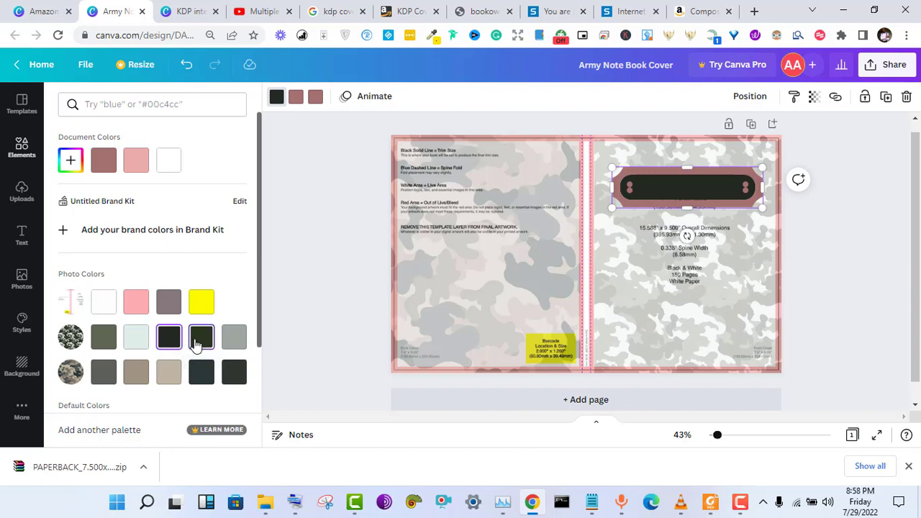
pyautogui.click(197, 345)
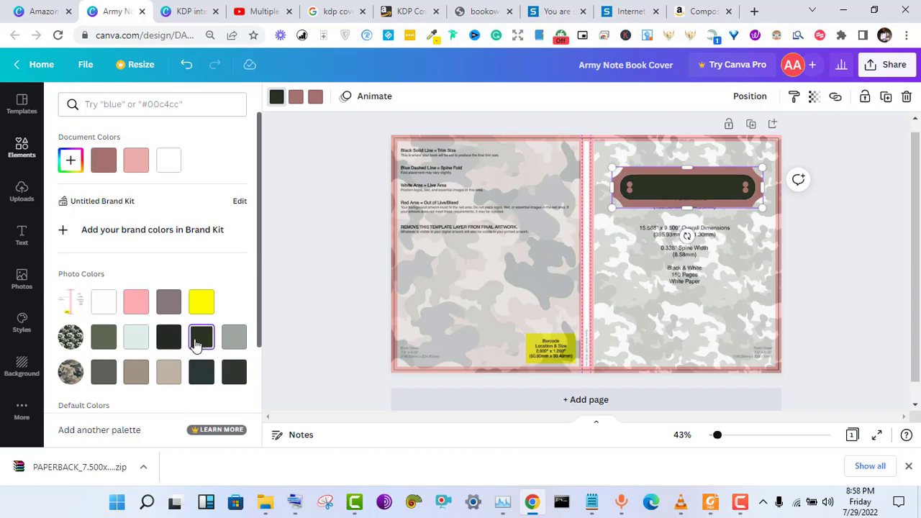
pyautogui.click(105, 345)
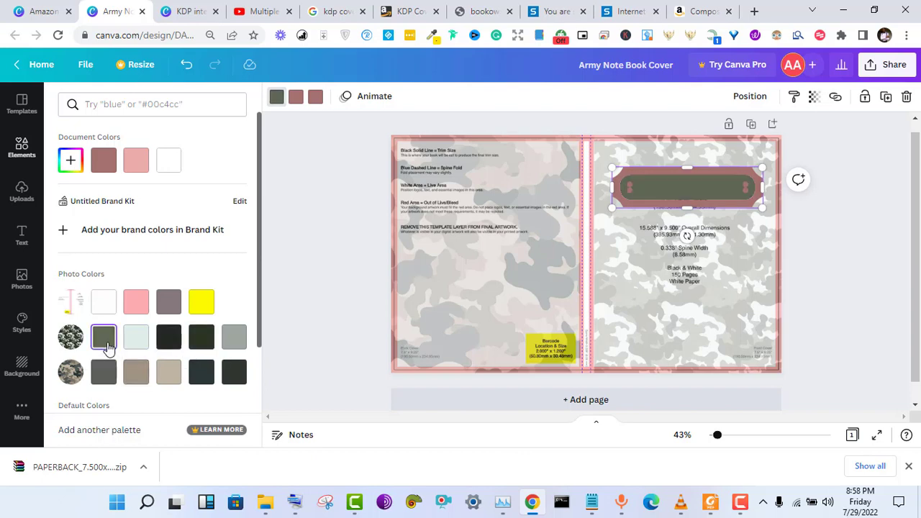
pyautogui.click(199, 348)
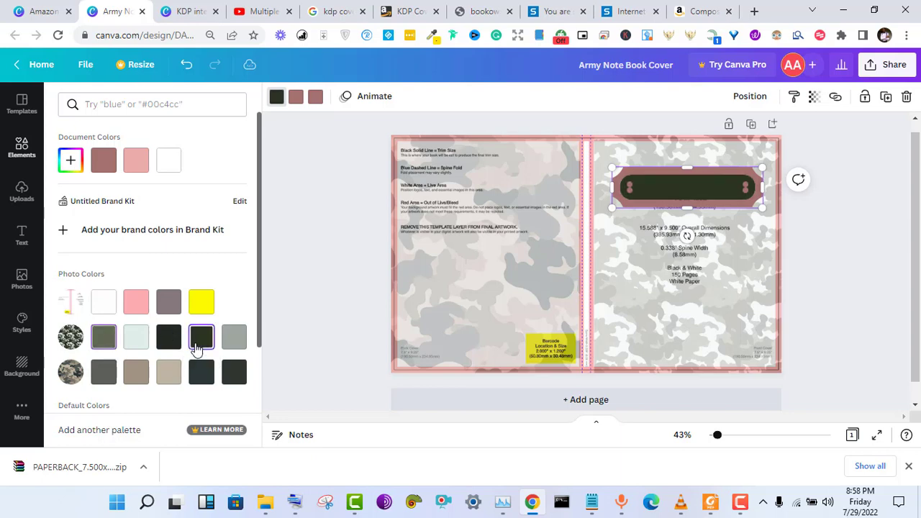
# - Recolor the banner's dots with the pale mint from the green camouflage photo colors, after trying yellow
pyautogui.click(295, 97)
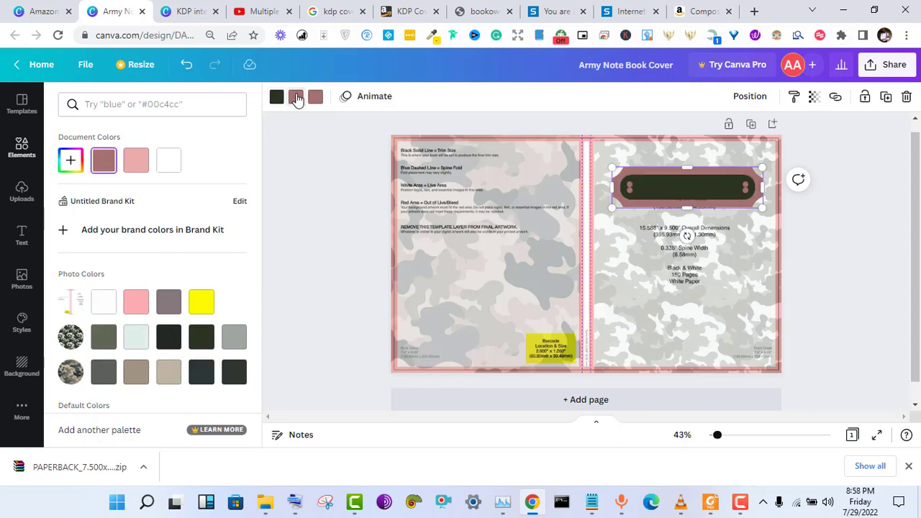
pyautogui.click(205, 305)
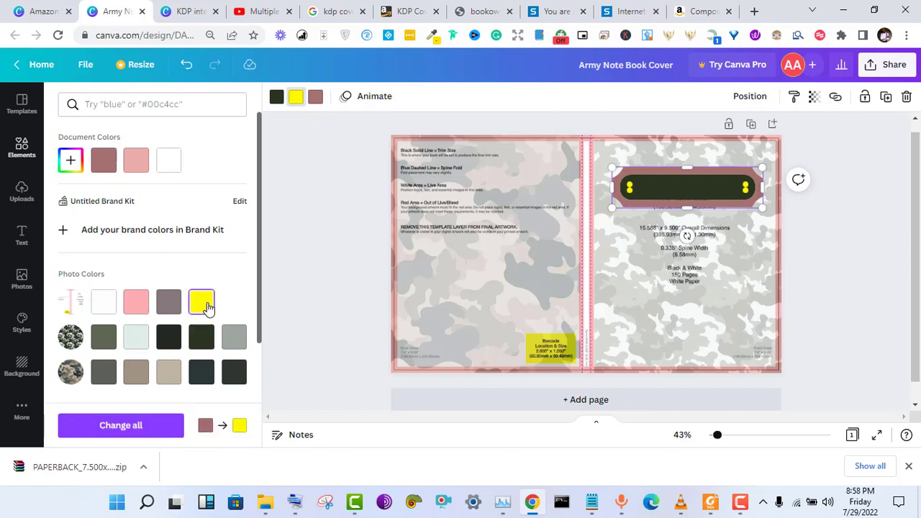
pyautogui.click(137, 345)
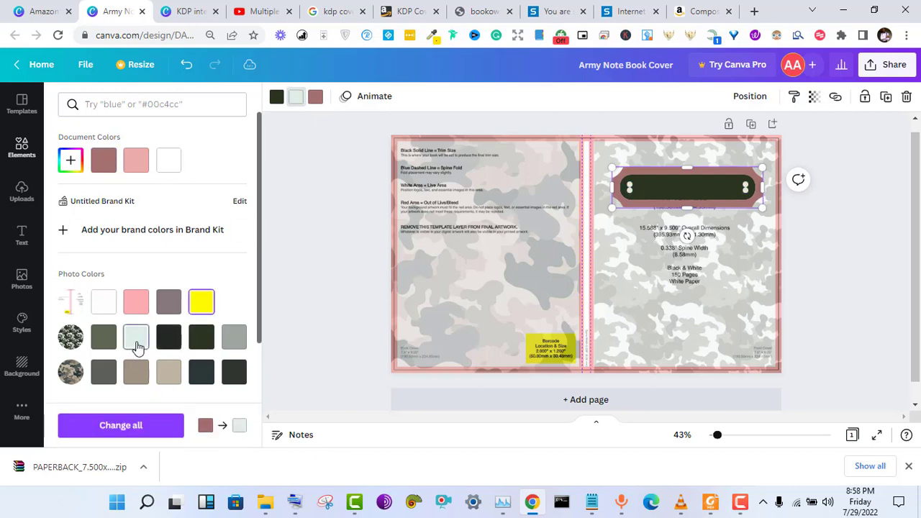
# - Recolor the banner's outer border dark olive green, after trying white and near-black
pyautogui.click(315, 97)
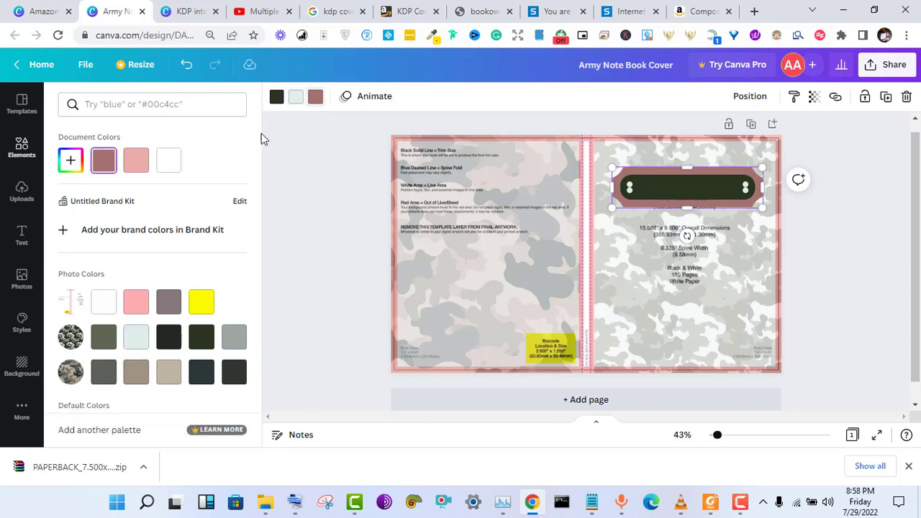
pyautogui.click(170, 164)
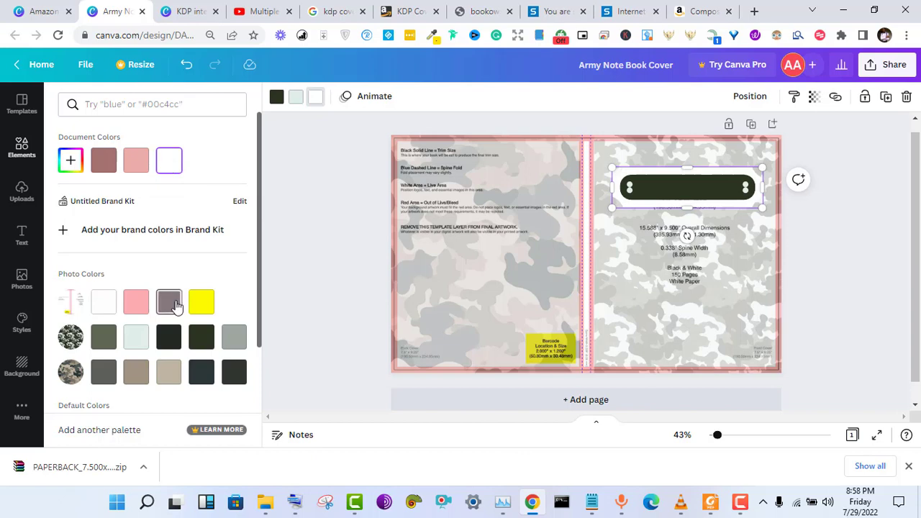
pyautogui.click(170, 341)
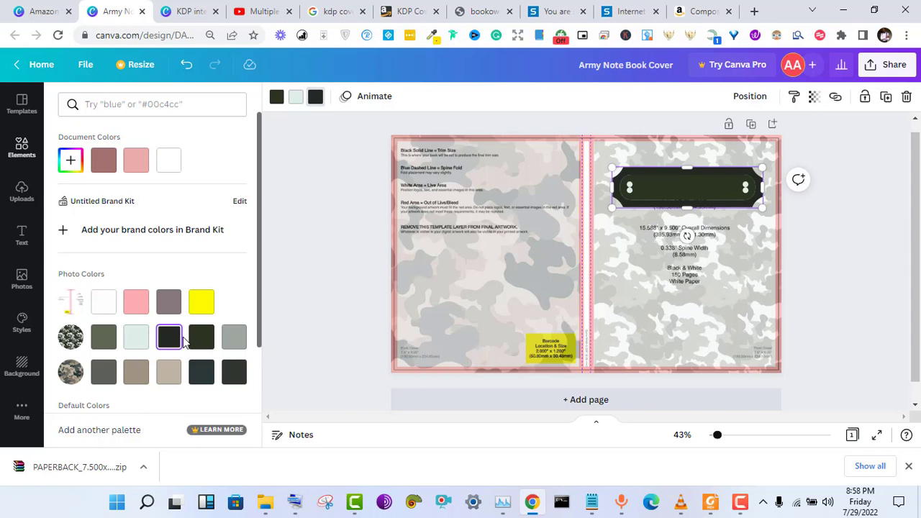
pyautogui.click(198, 345)
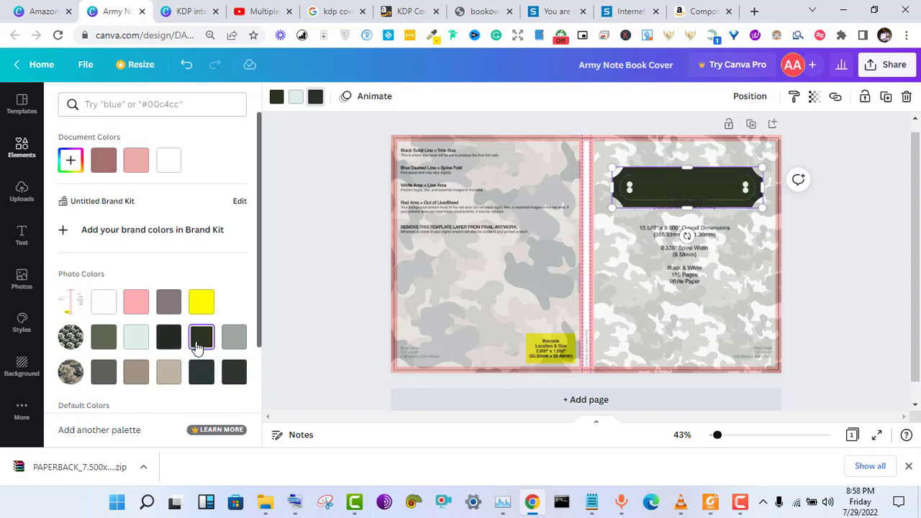
pyautogui.click(259, 12)
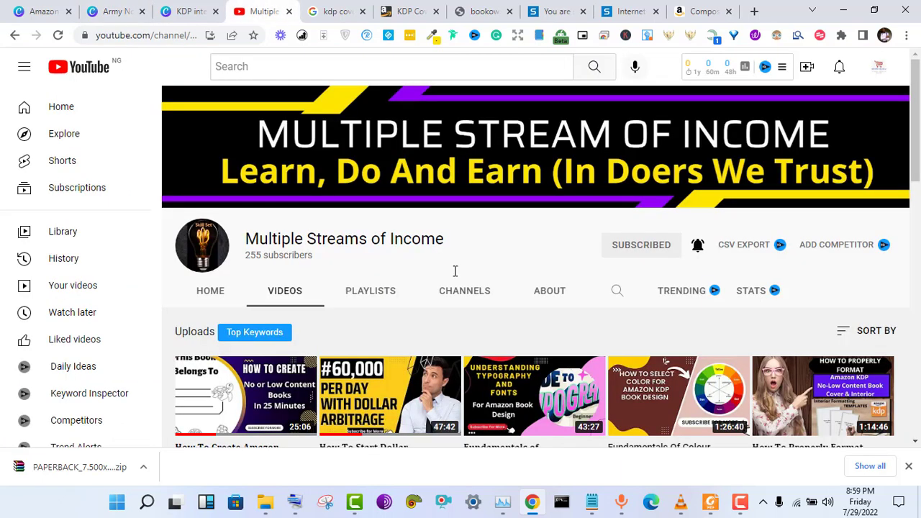
pyautogui.moveTo(711, 419)
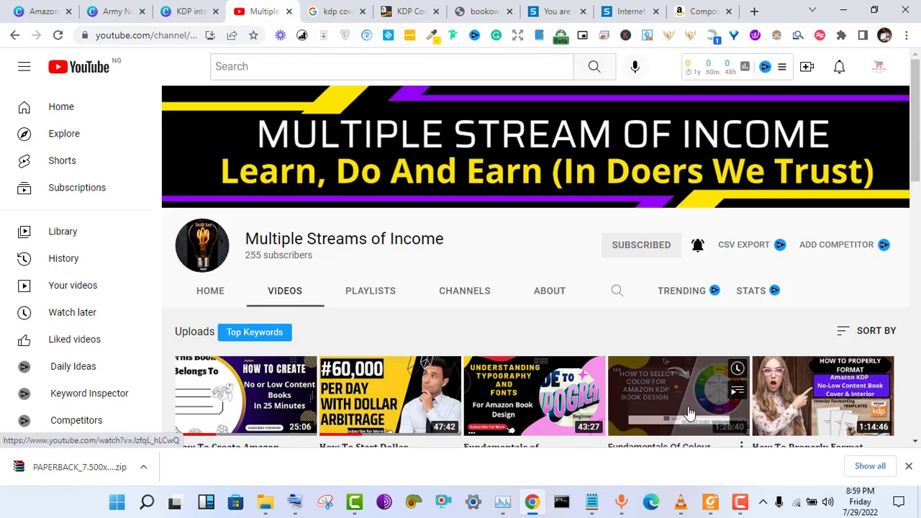
pyautogui.click(176, 9)
pyautogui.click(125, 8)
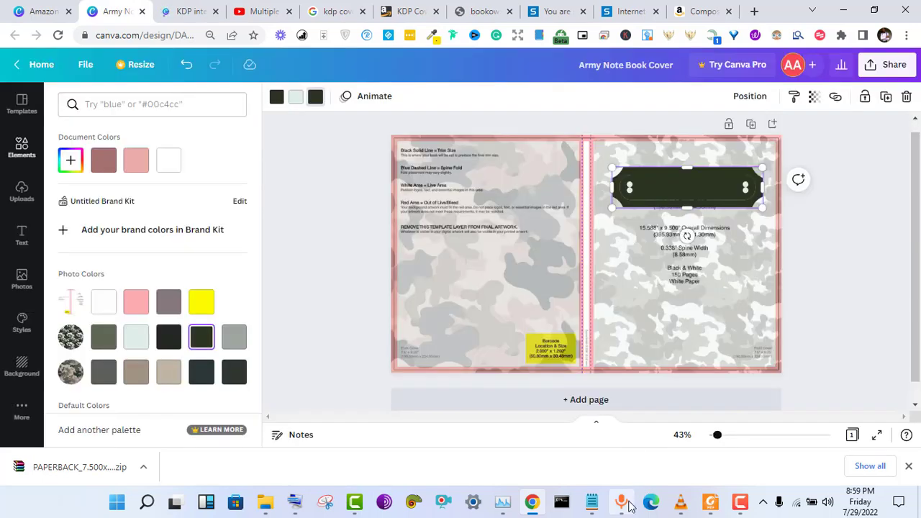
pyautogui.click(622, 502)
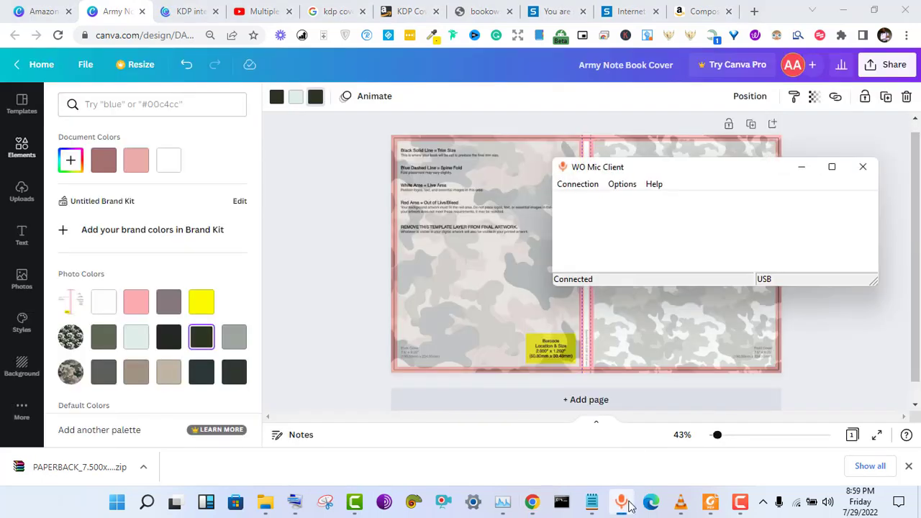
pyautogui.click(623, 502)
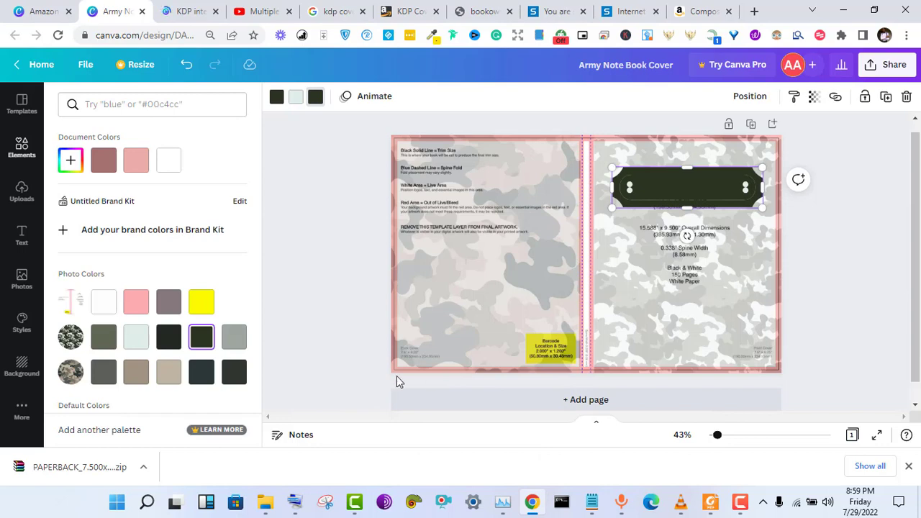
# - Recolor the banner's outer border dark grey from the brown camouflage photo colors, after comparing dark olive and near-black, and move the banner slightly lower
pyautogui.click(104, 372)
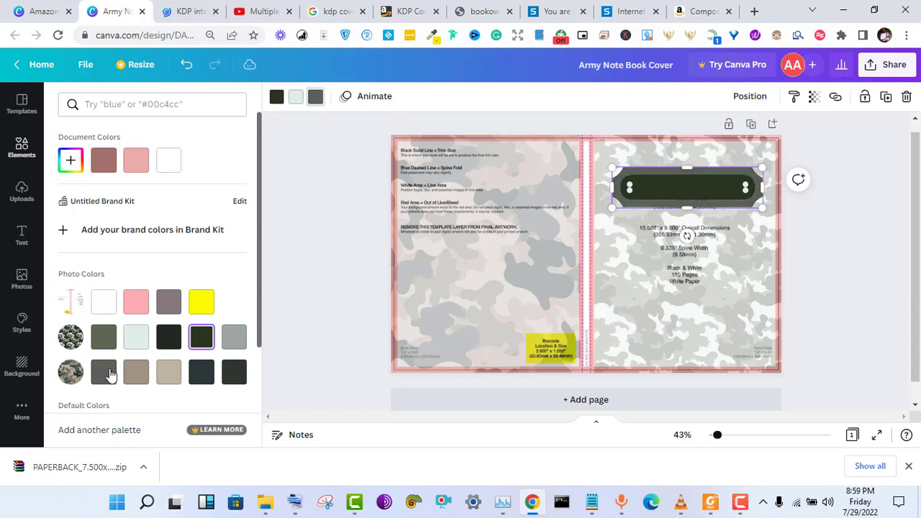
pyautogui.click(103, 372)
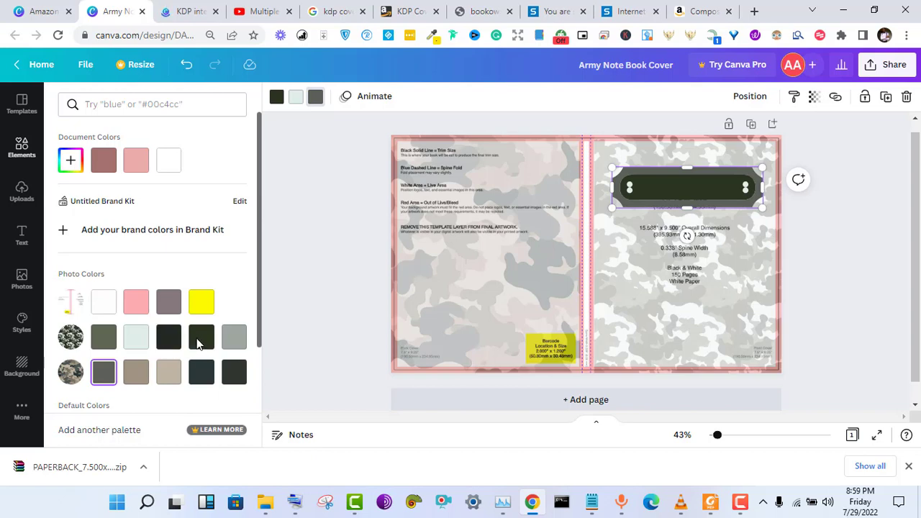
pyautogui.click(199, 339)
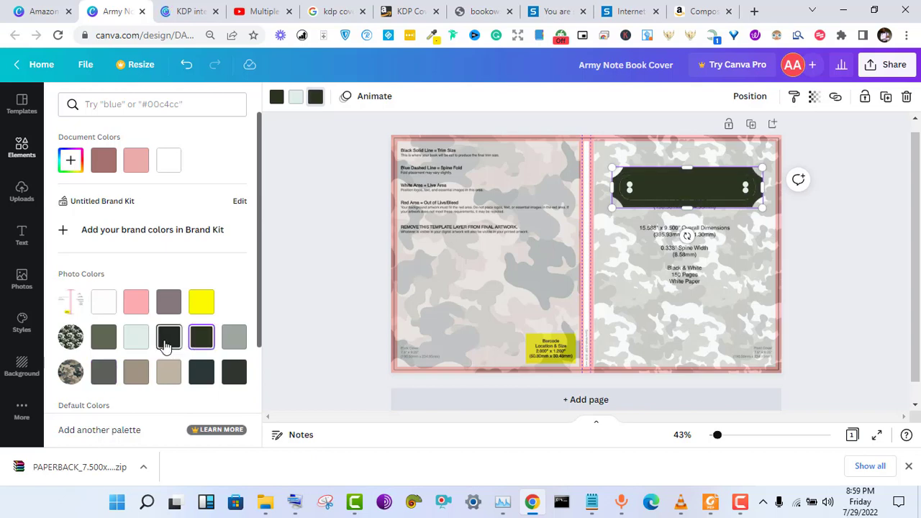
pyautogui.click(169, 338)
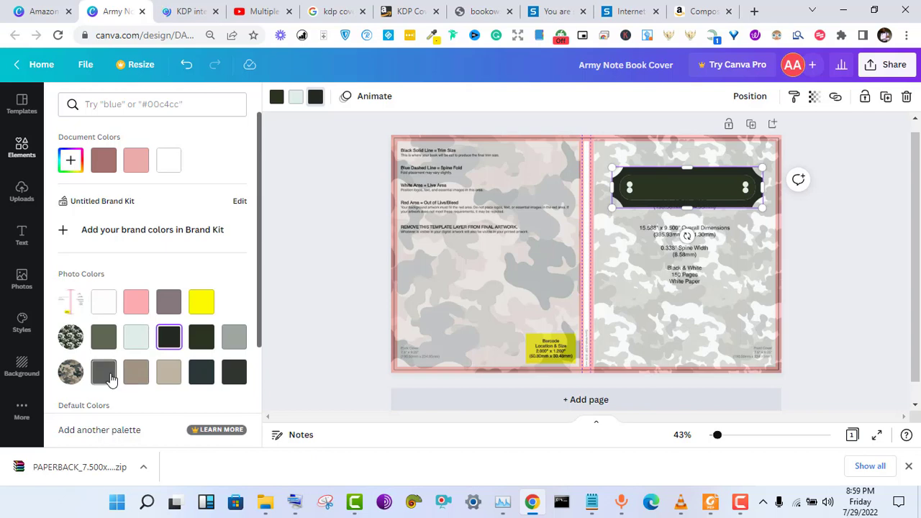
pyautogui.click(106, 374)
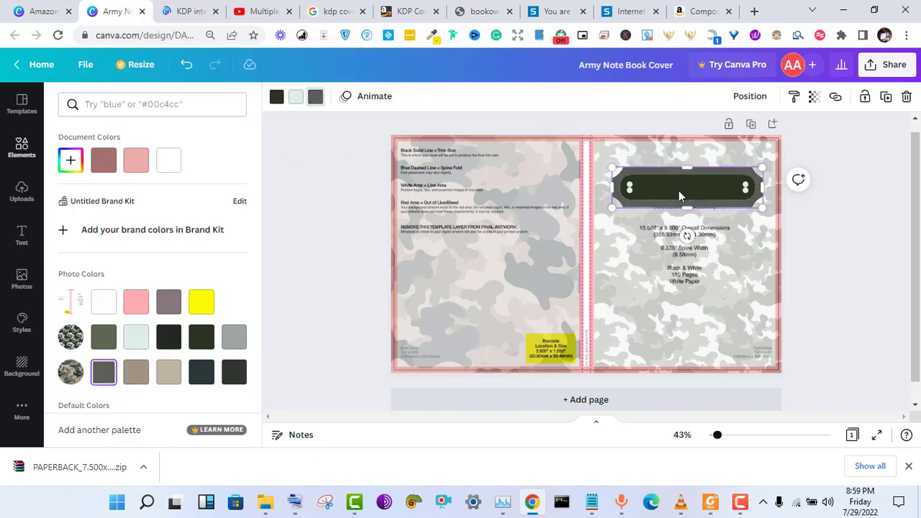
pyautogui.moveTo(679, 193); pyautogui.dragTo(677, 200)
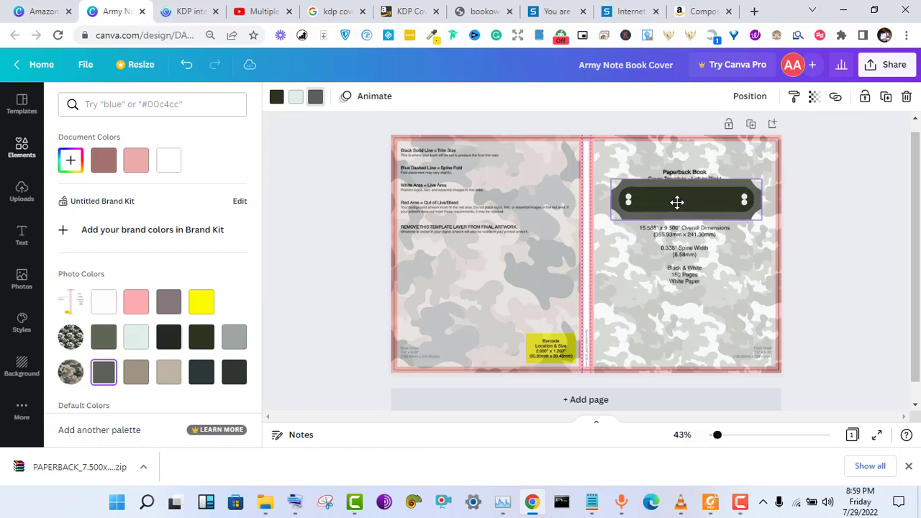
pyautogui.click(280, 181)
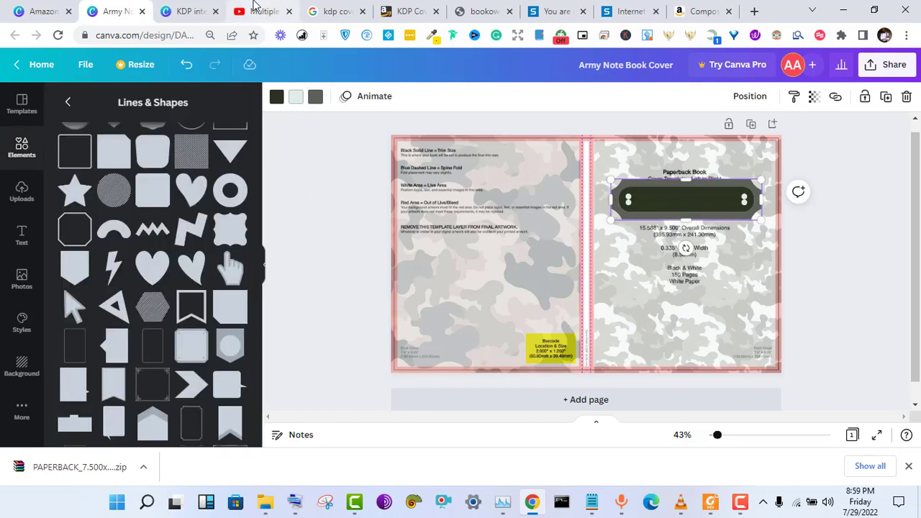
# - Glance at the Multiple Streams of Income videos on YouTube, return to the Canva cover design and open its text options
pyautogui.click(254, 8)
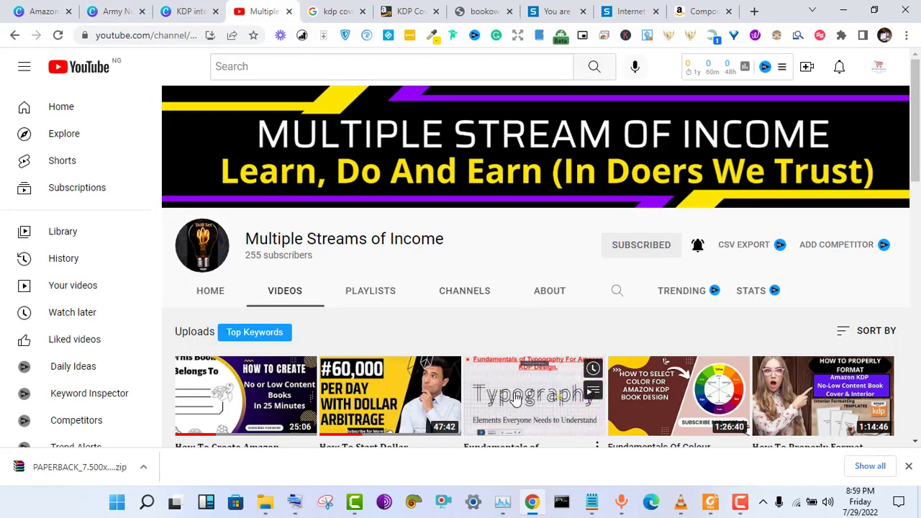
pyautogui.click(115, 11)
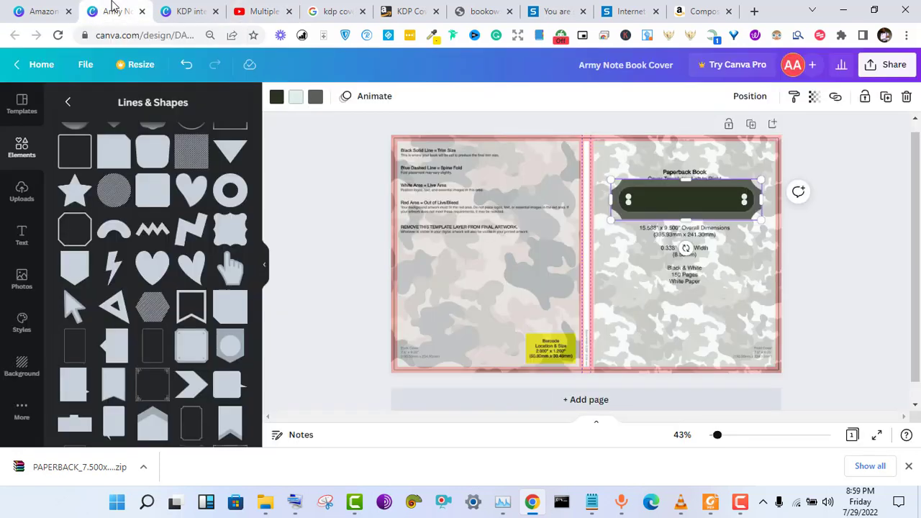
pyautogui.click(22, 234)
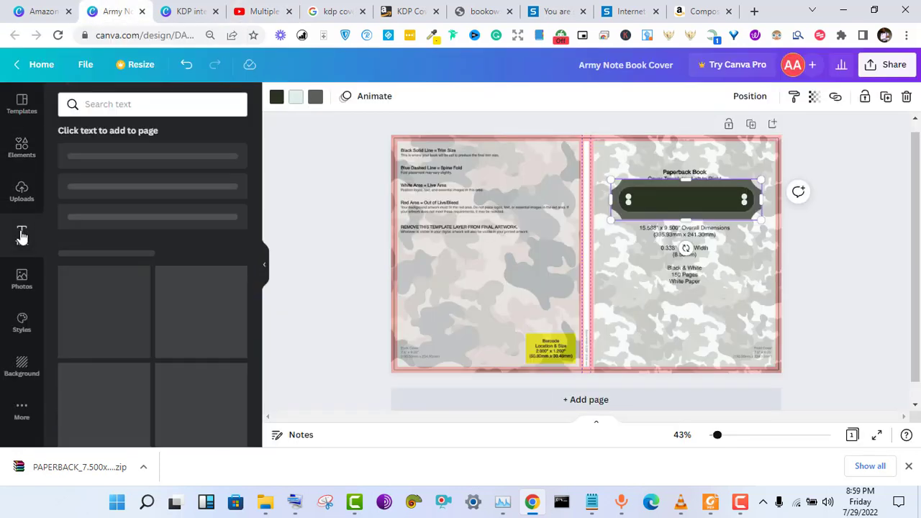
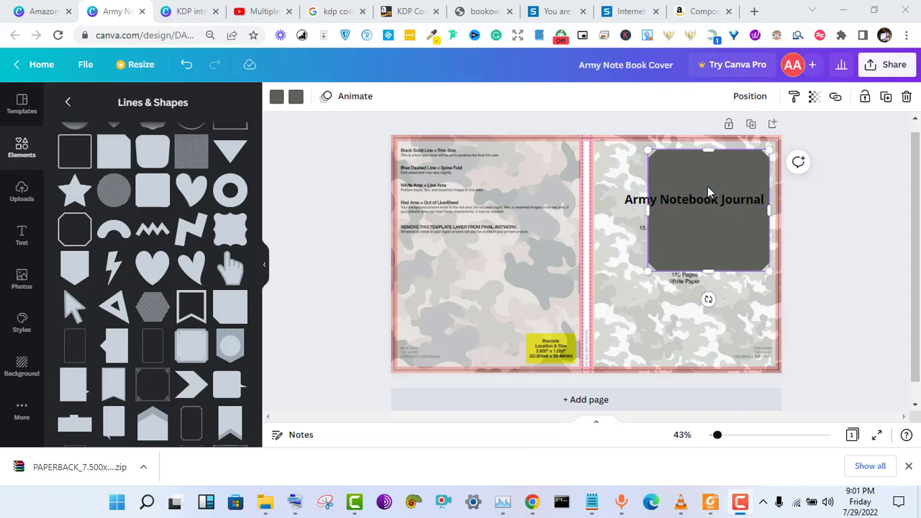
# - Reshape the dark grey cut-corner rectangle into a short, wide banner behind the Army Notebook Journal title on the front cover
pyautogui.moveTo(695, 165); pyautogui.dragTo(662, 169)
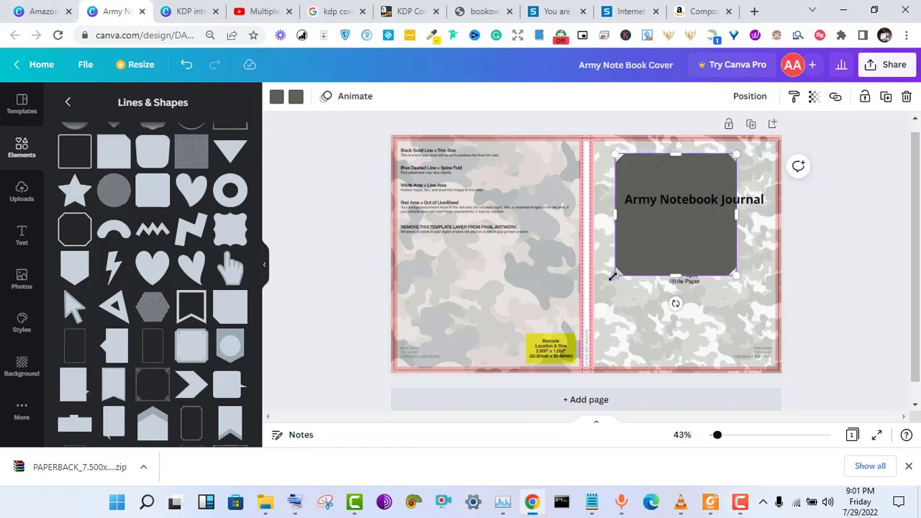
pyautogui.moveTo(615, 272); pyautogui.dragTo(660, 228)
pyautogui.moveTo(661, 191); pyautogui.dragTo(610, 207)
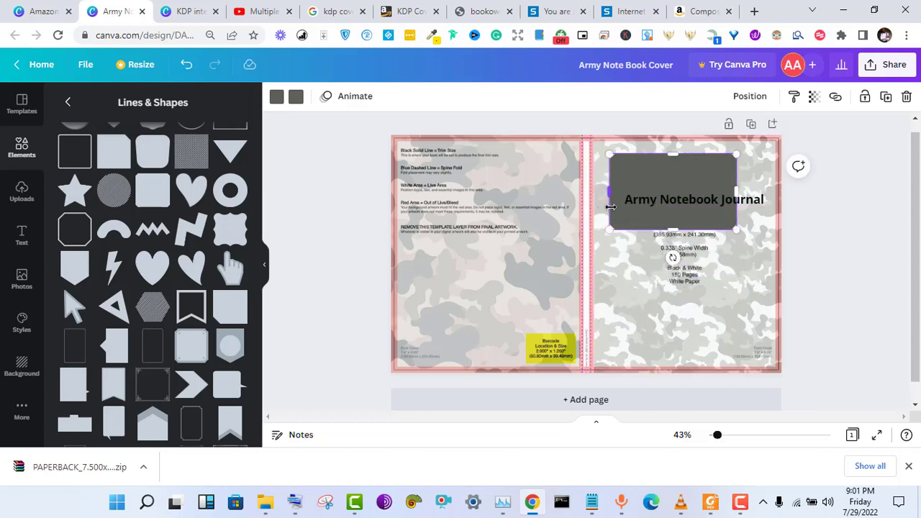
pyautogui.moveTo(677, 155); pyautogui.dragTo(713, 214)
pyautogui.click(703, 205)
pyautogui.moveTo(630, 204); pyautogui.dragTo(612, 202)
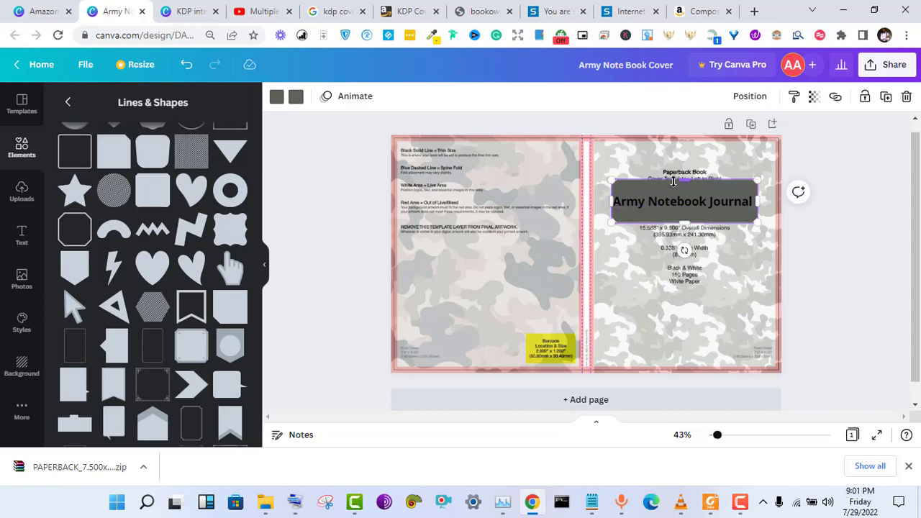
pyautogui.moveTo(678, 181); pyautogui.dragTo(679, 189)
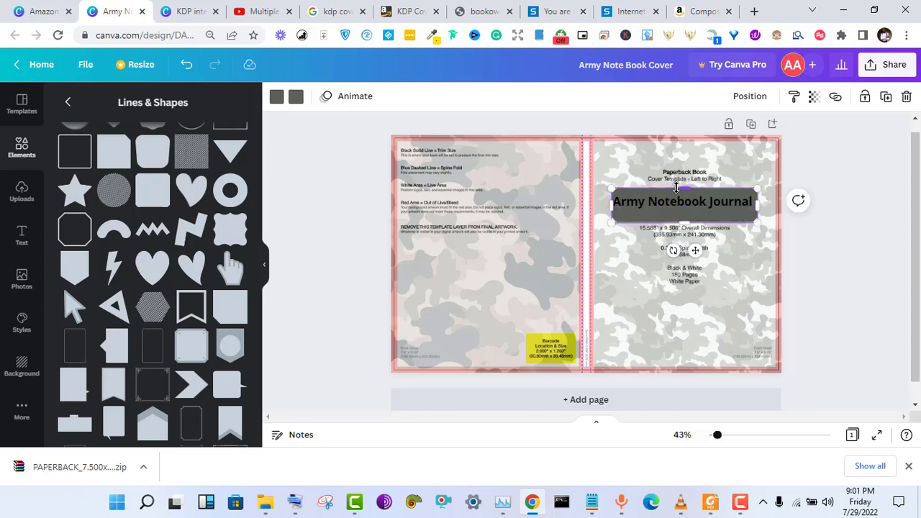
pyautogui.moveTo(758, 203); pyautogui.dragTo(756, 205)
# - Enlarge the Army Notebook Journal title to size 39 and widen its text box so it fits on one line
pyautogui.click(752, 205)
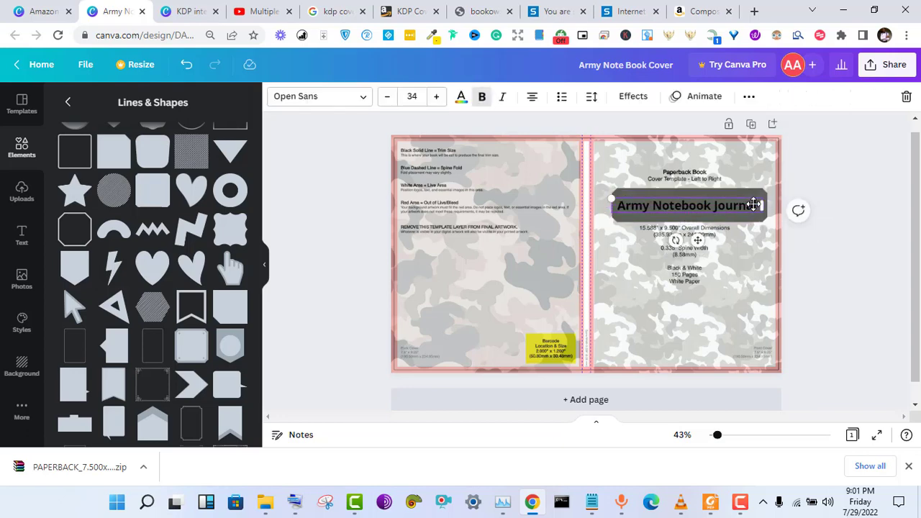
pyautogui.click(437, 97)
pyautogui.click(436, 98)
pyautogui.click(443, 104)
pyautogui.click(443, 104)
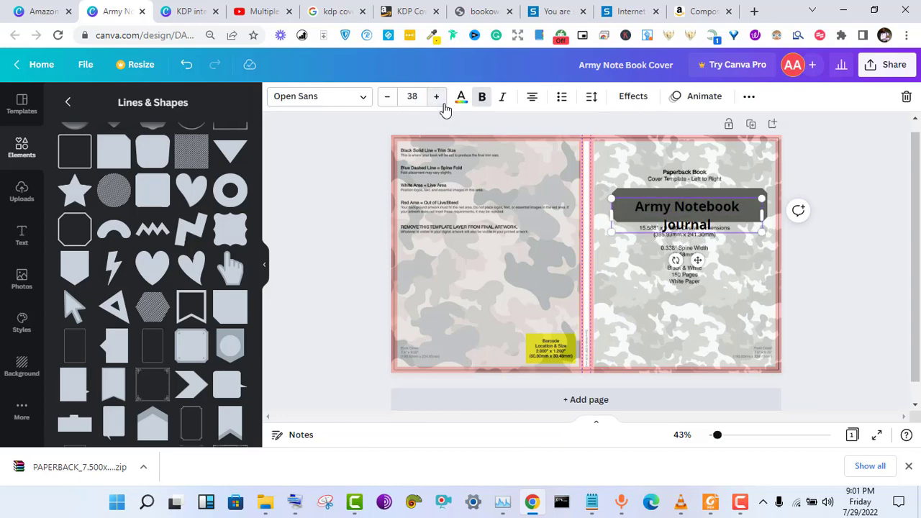
pyautogui.click(443, 105)
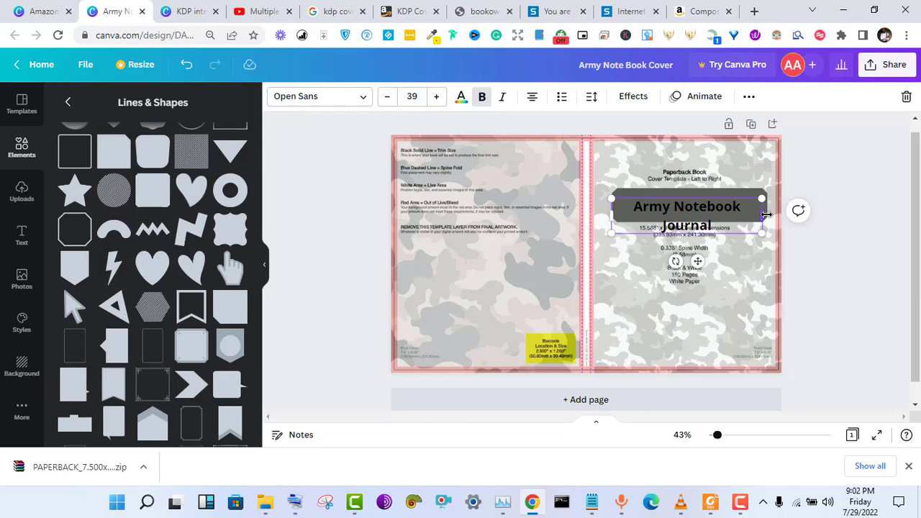
pyautogui.moveTo(764, 216); pyautogui.dragTo(774, 210)
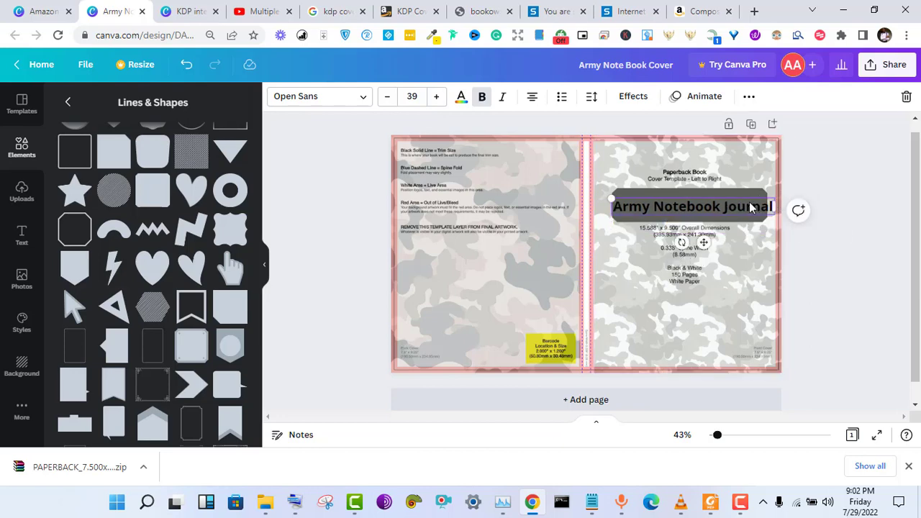
# - Widen the dark grey banner on both sides so it spans the full enlarged title
pyautogui.click(735, 188)
pyautogui.click(727, 192)
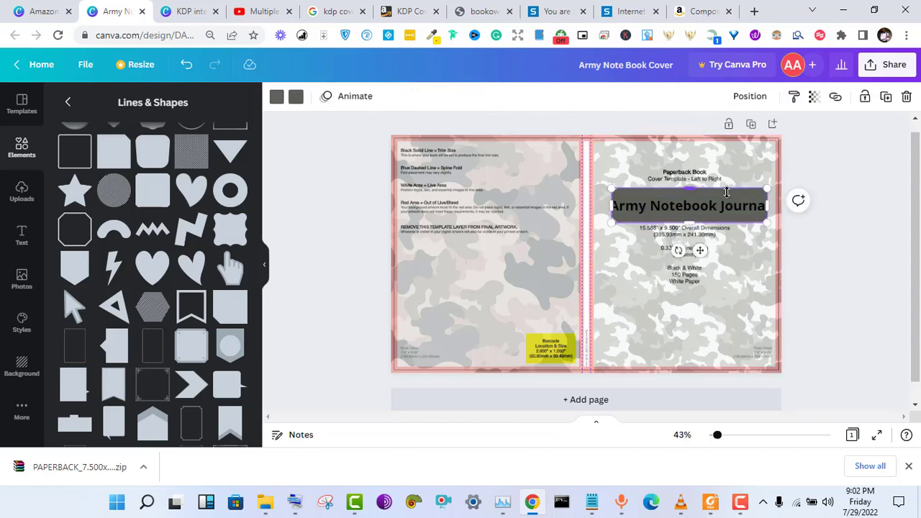
pyautogui.moveTo(769, 203); pyautogui.dragTo(772, 204)
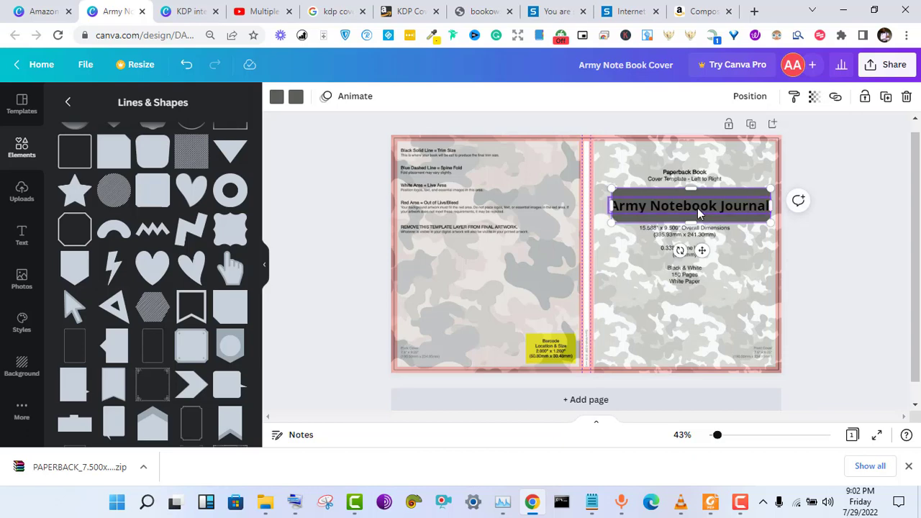
pyautogui.moveTo(610, 204); pyautogui.dragTo(608, 203)
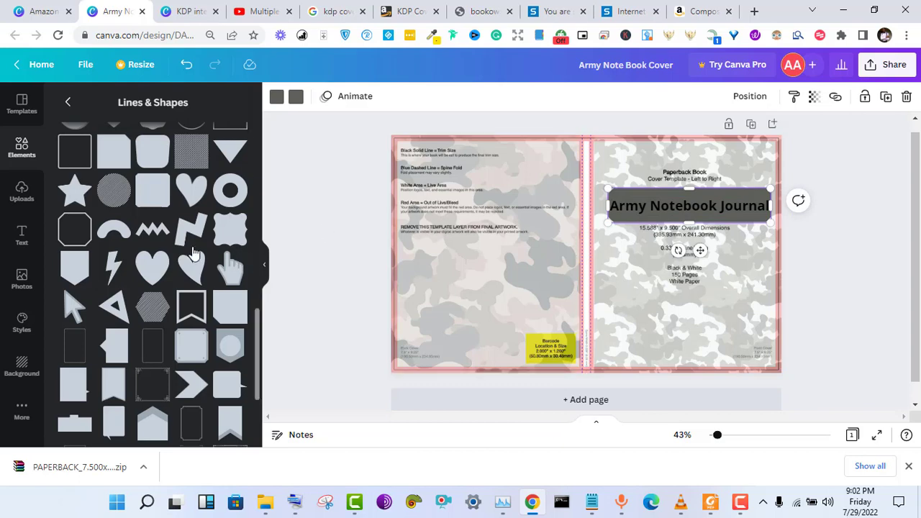
pyautogui.click(333, 321)
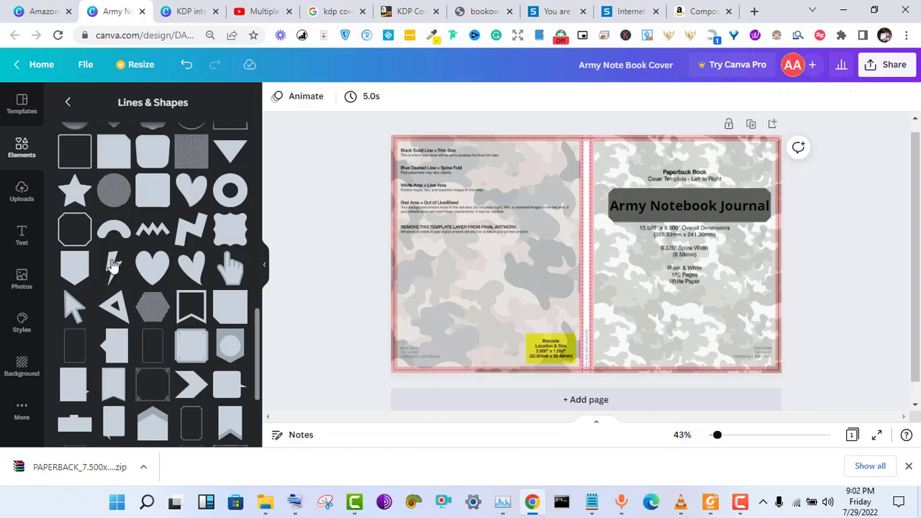
# - Add a subheading reading "This Book Belongs To" below the title banner on the front cover
pyautogui.click(23, 235)
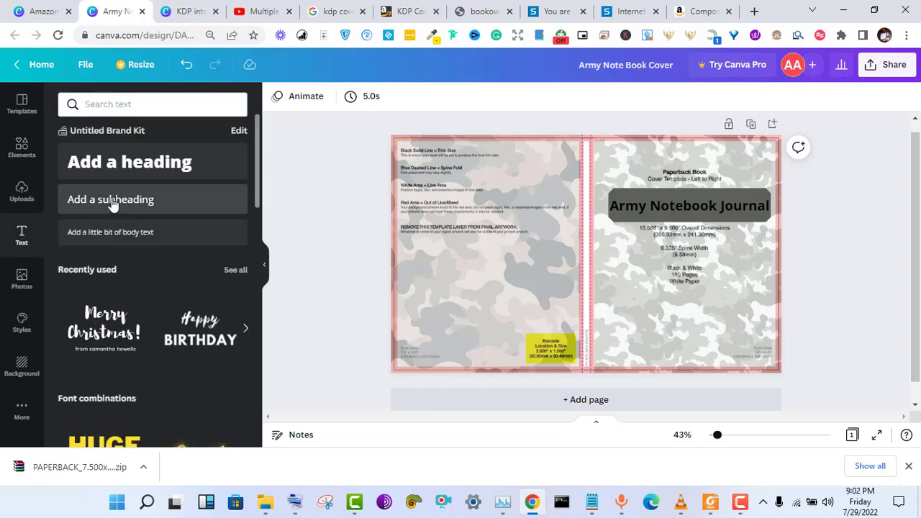
pyautogui.click(112, 205)
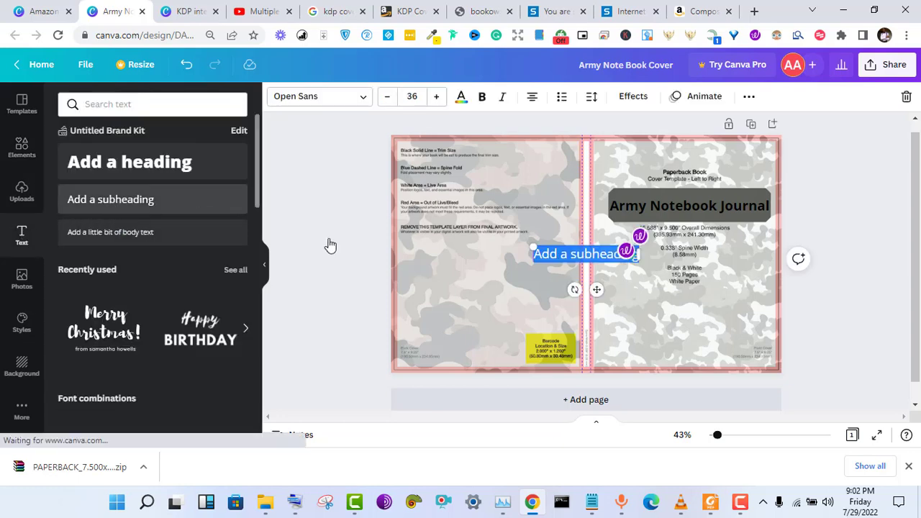
pyautogui.moveTo(597, 290); pyautogui.dragTo(696, 321)
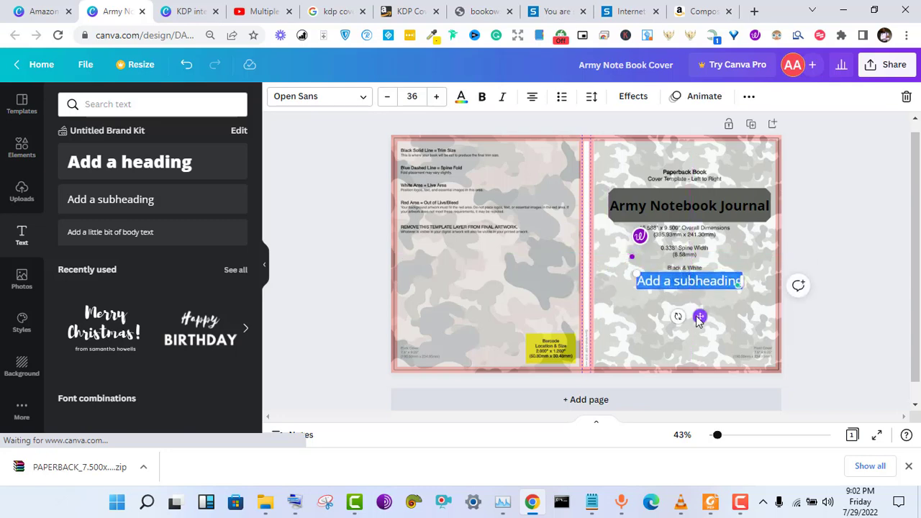
pyautogui.press('BackSpace')
pyautogui.write('Th')
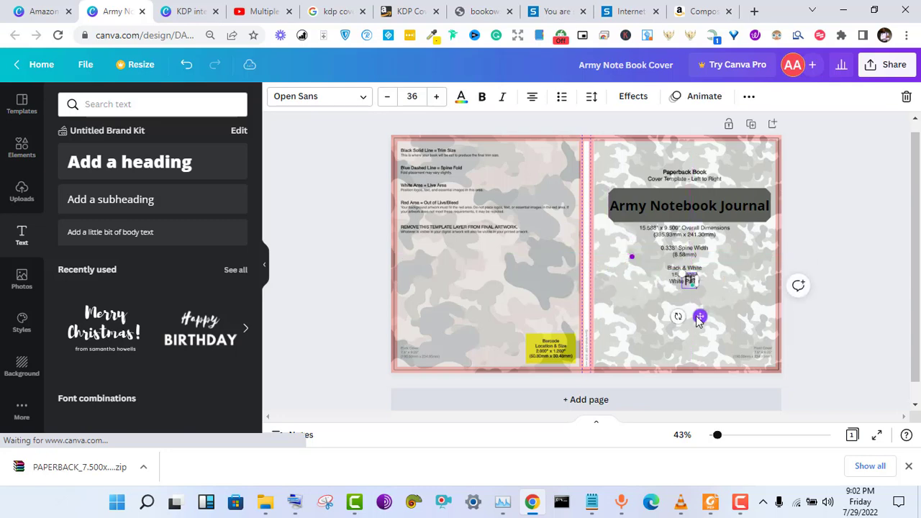
pyautogui.write('is Bo')
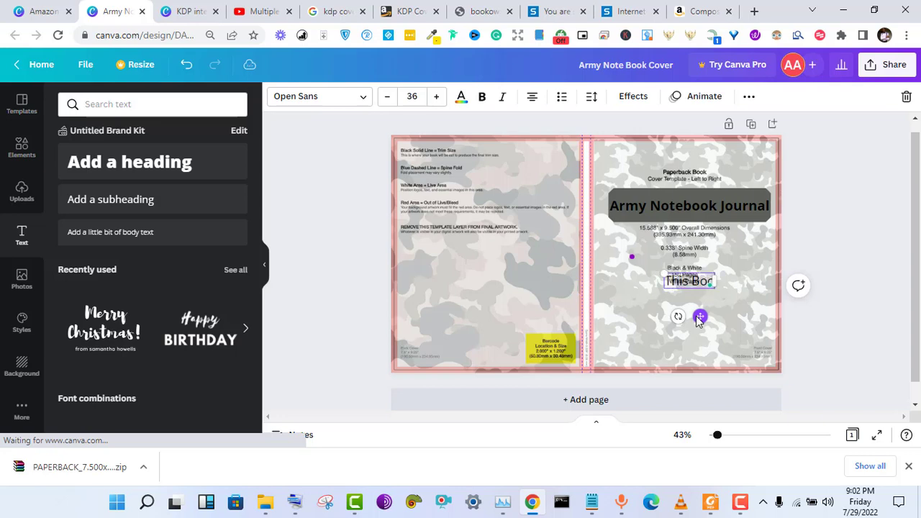
pyautogui.write('ok B')
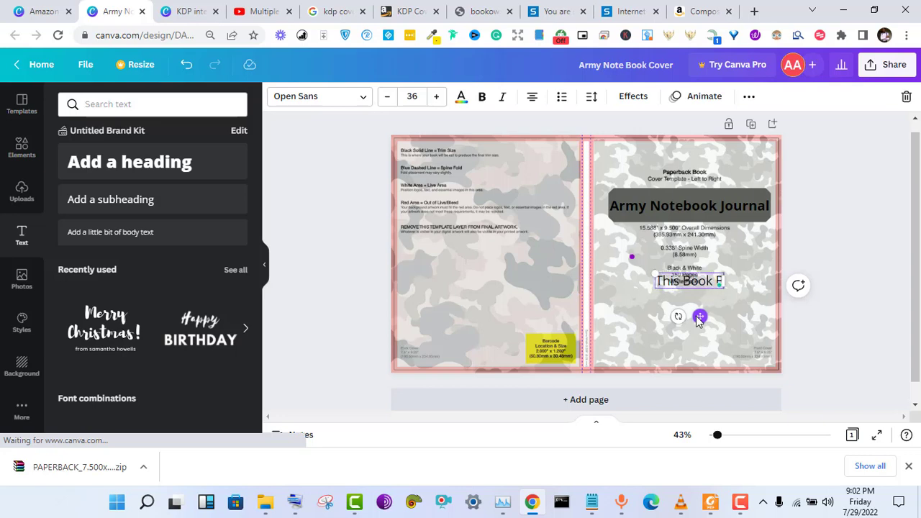
pyautogui.write('elo')
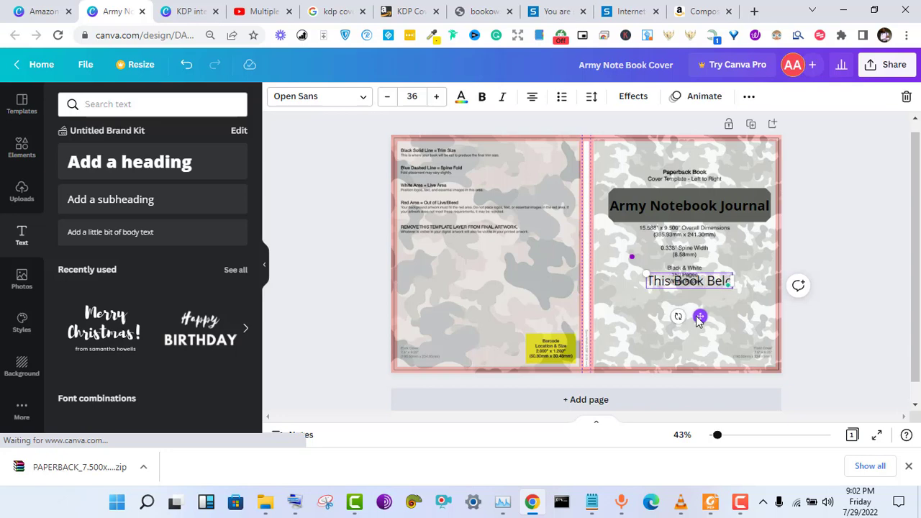
pyautogui.write('ngs')
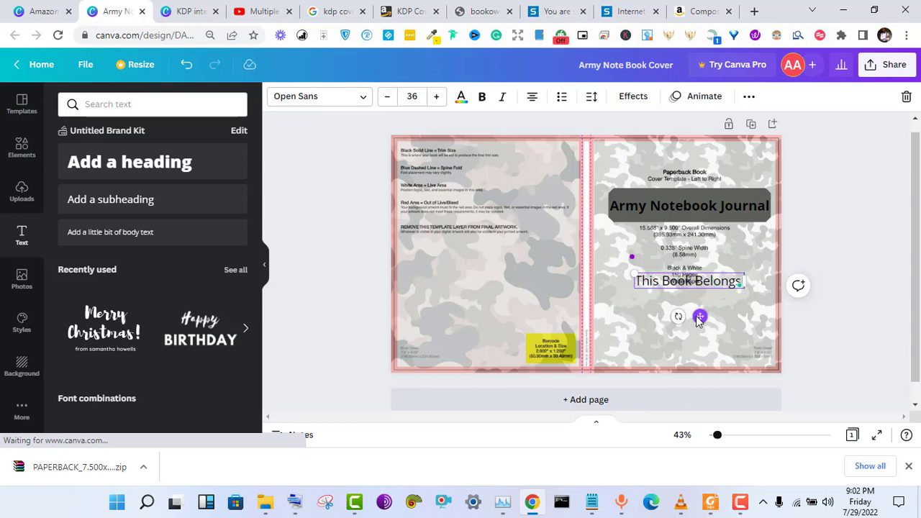
pyautogui.write(' To')
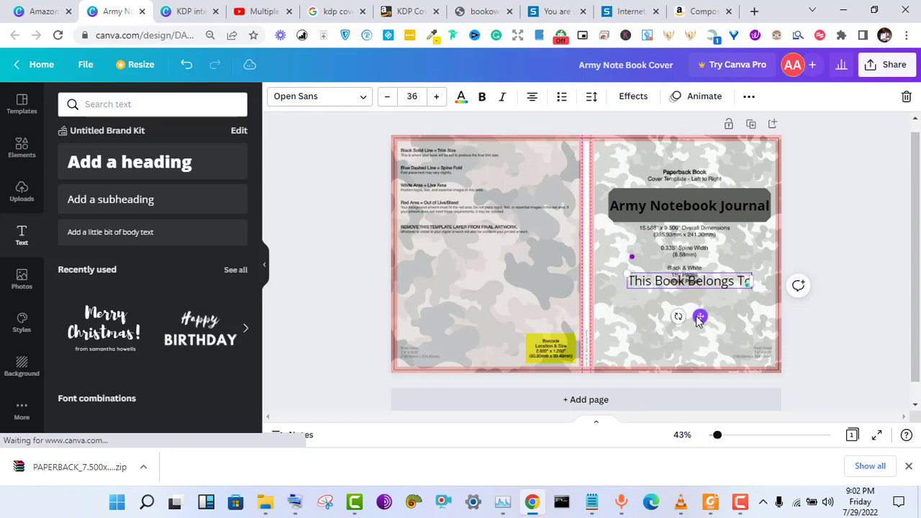
# - Make the "This Book Belongs To" text bold and set its size to 40
pyautogui.hotkey('ctrl', 'a')
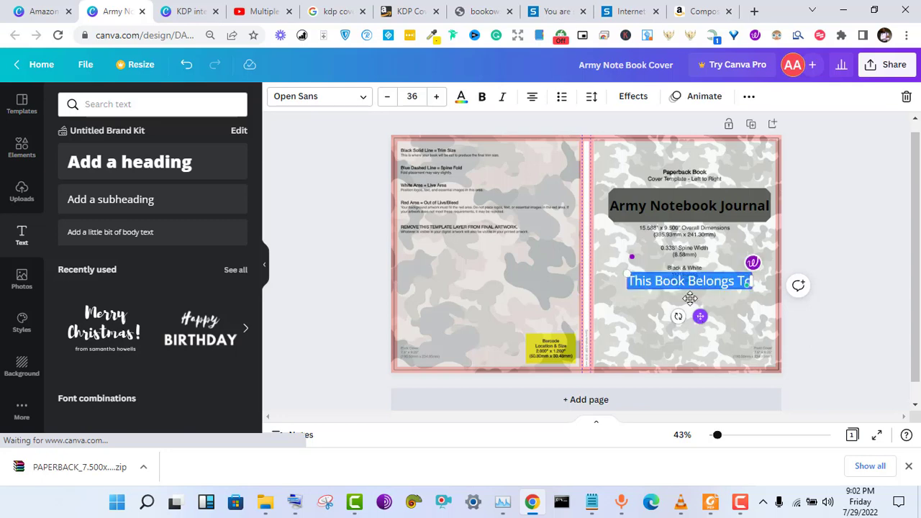
pyautogui.click(483, 98)
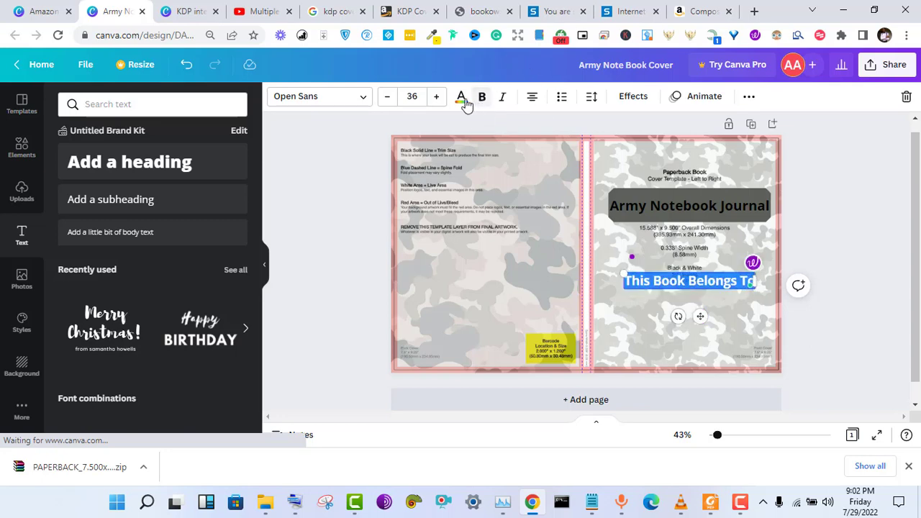
pyautogui.click(436, 98)
pyautogui.click(436, 98)
pyautogui.click(436, 98)
pyautogui.click(436, 98)
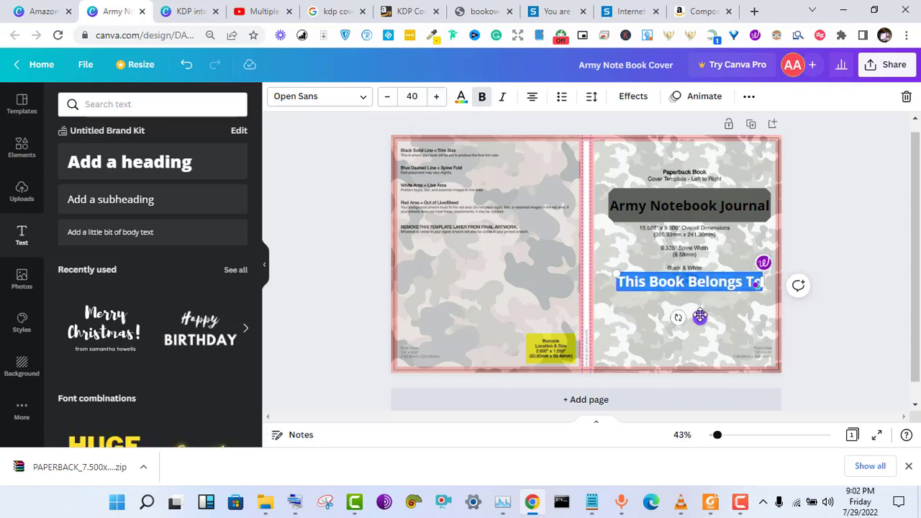
# - Move the "This Book Belongs To" text slightly down and set its size to 39 to match the title
pyautogui.moveTo(699, 317)
pyautogui.mouseDown()
pyautogui.moveTo(692, 315)
pyautogui.moveTo(699, 323)
pyautogui.mouseUp()
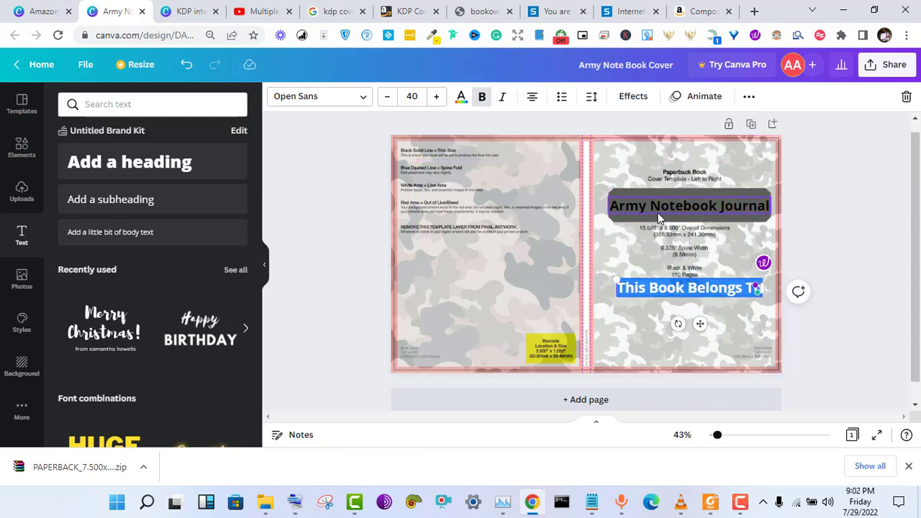
pyautogui.click(657, 216)
pyautogui.doubleClick(656, 205)
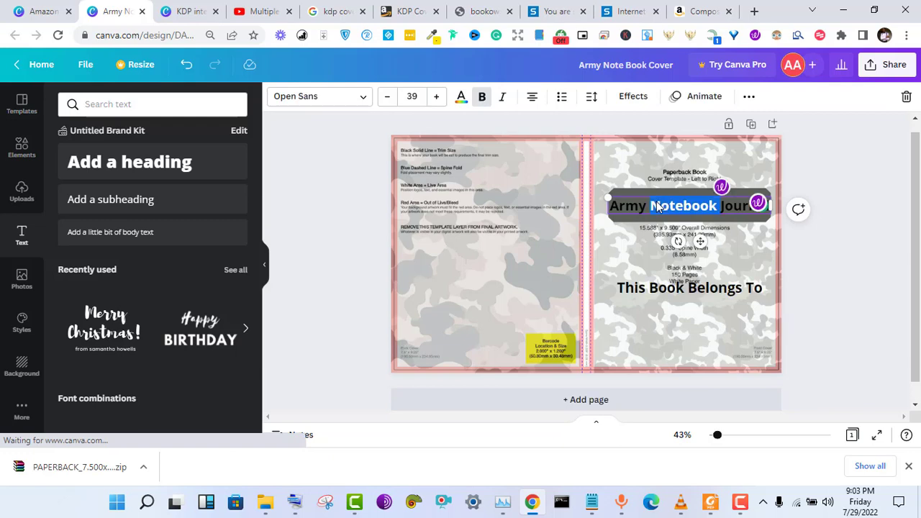
pyautogui.click(657, 202)
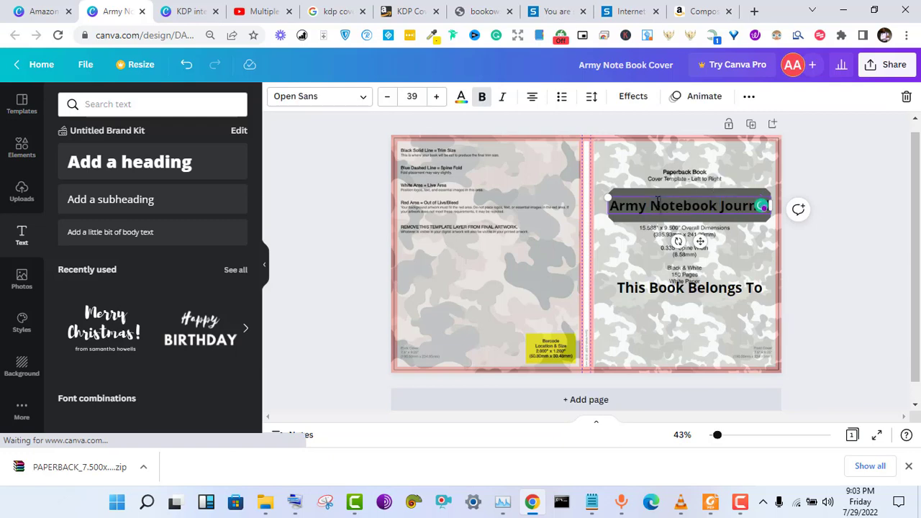
pyautogui.click(656, 291)
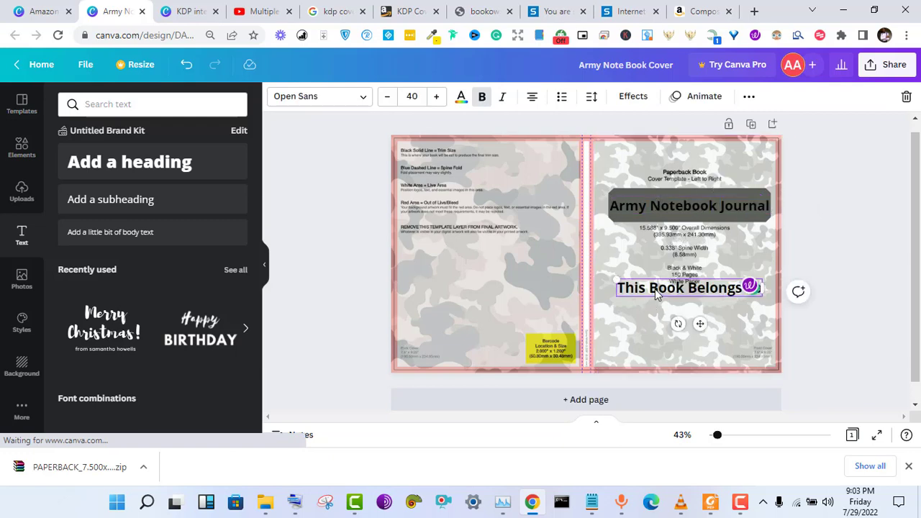
pyautogui.click(386, 98)
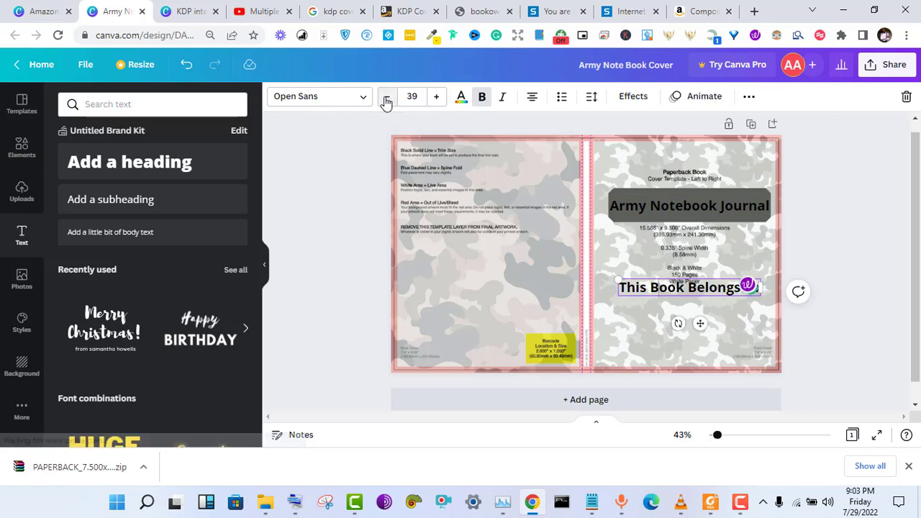
pyautogui.click(811, 266)
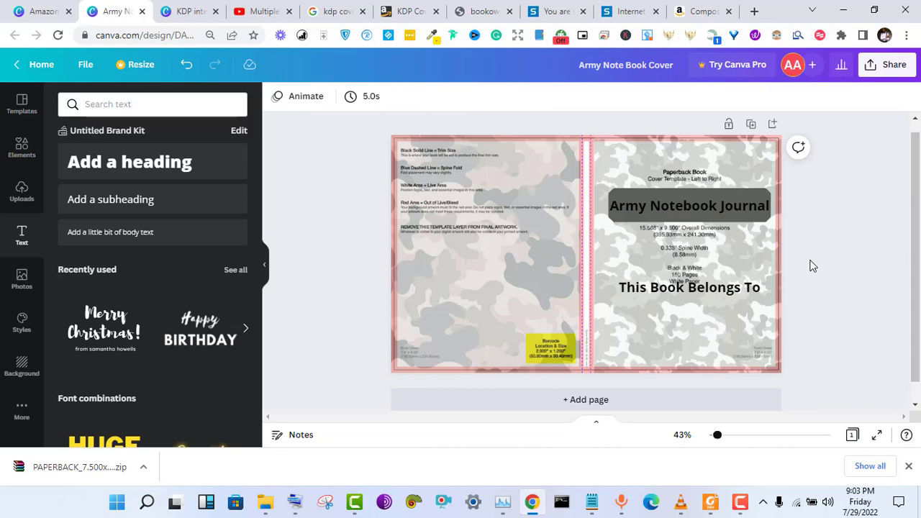
# - Change the colour of the Army Notebook Journal title to white
pyautogui.click(724, 209)
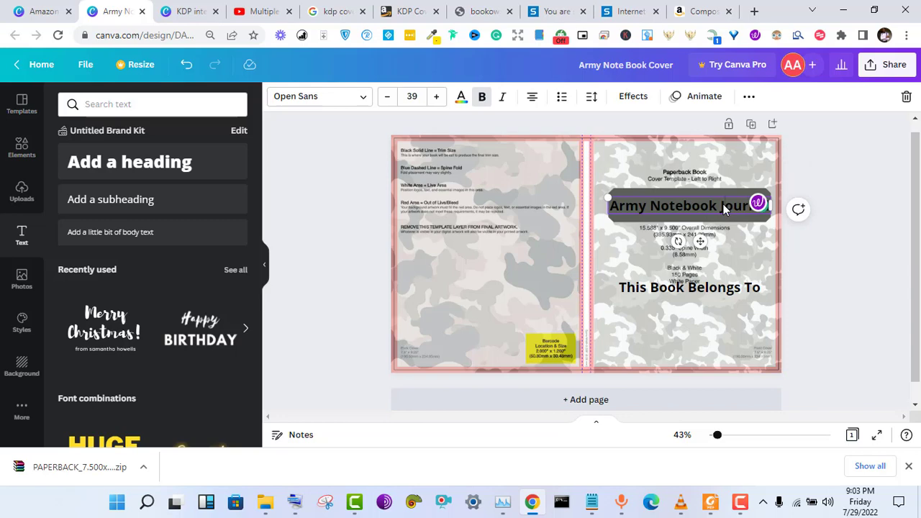
pyautogui.click(724, 209)
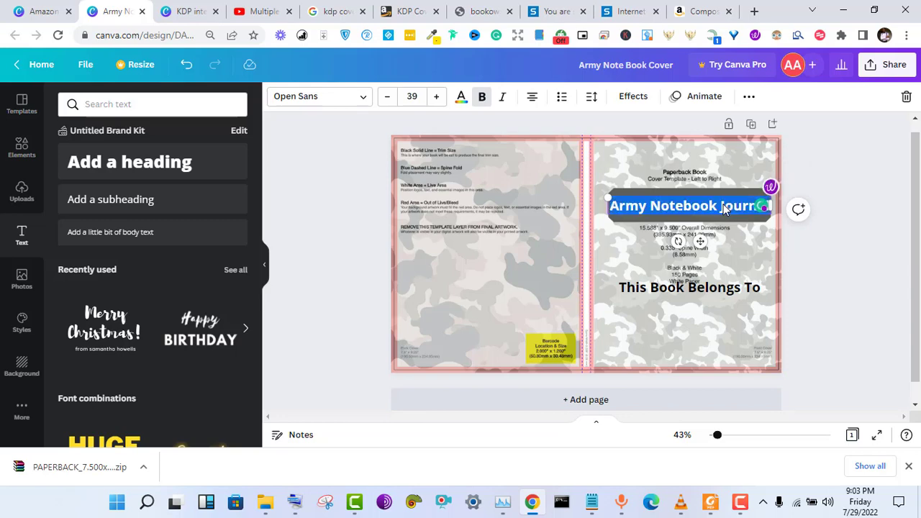
pyautogui.click(461, 100)
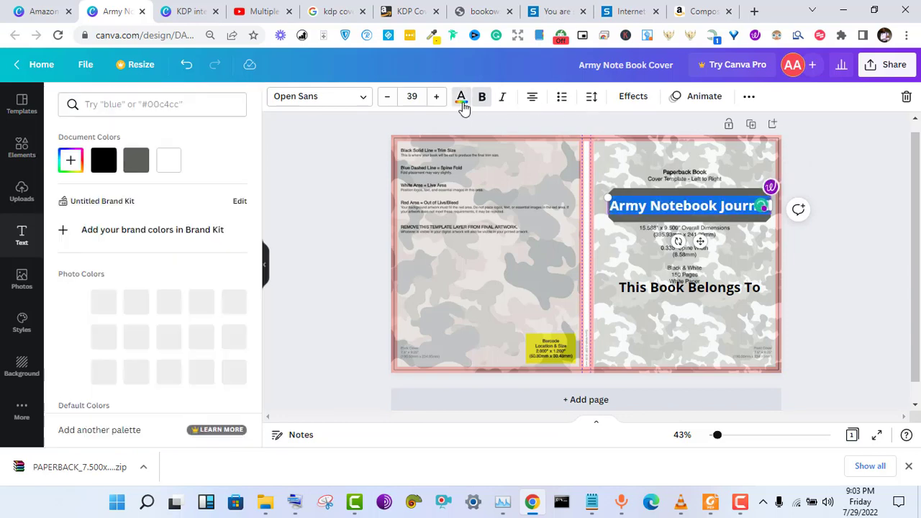
pyautogui.click(175, 163)
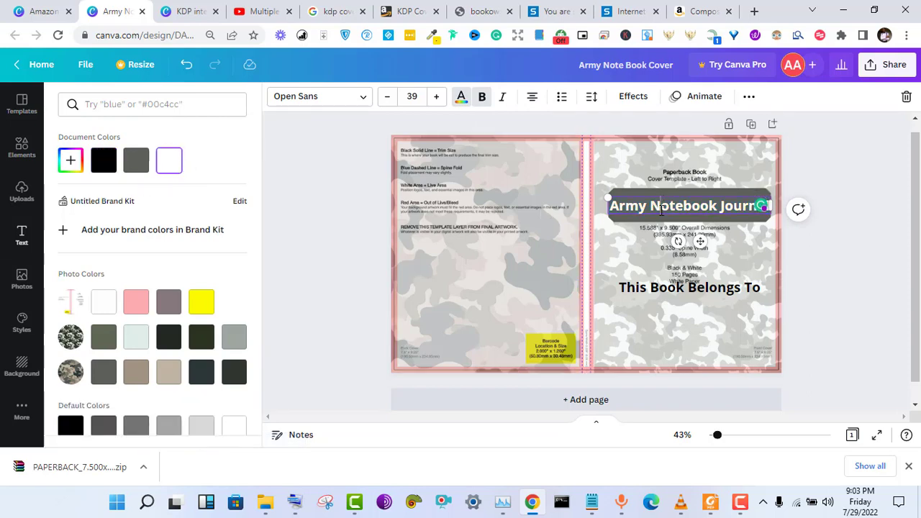
# - Try white as the colour of the "This Book Belongs To" text and undo that colour change
pyautogui.click(662, 292)
pyautogui.doubleClick(662, 291)
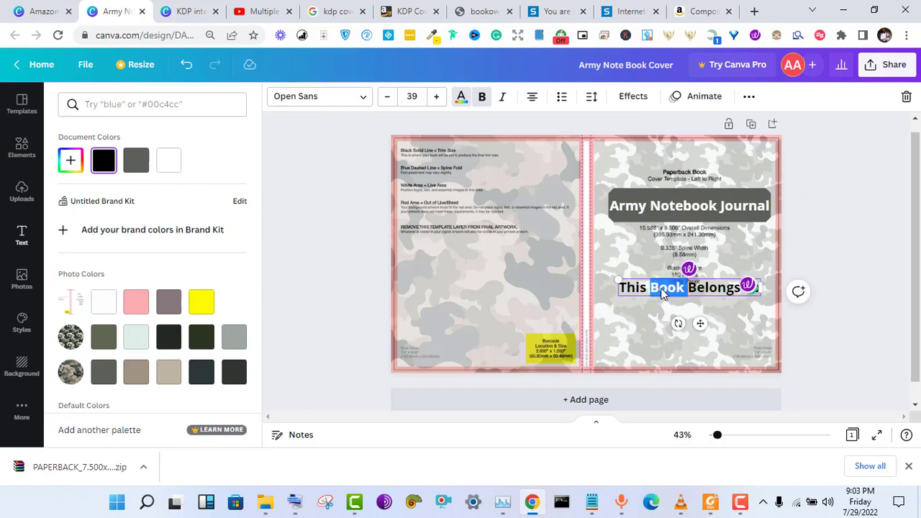
pyautogui.tripleClick(661, 291)
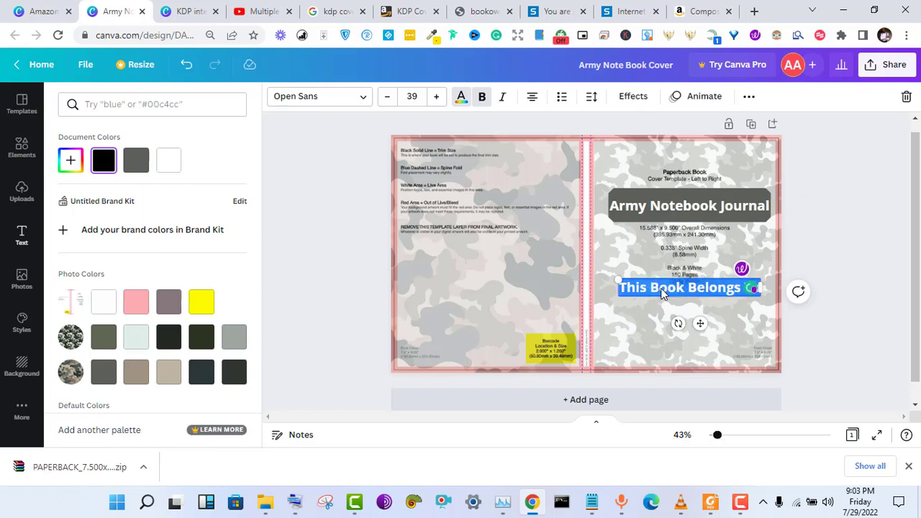
pyautogui.click(168, 160)
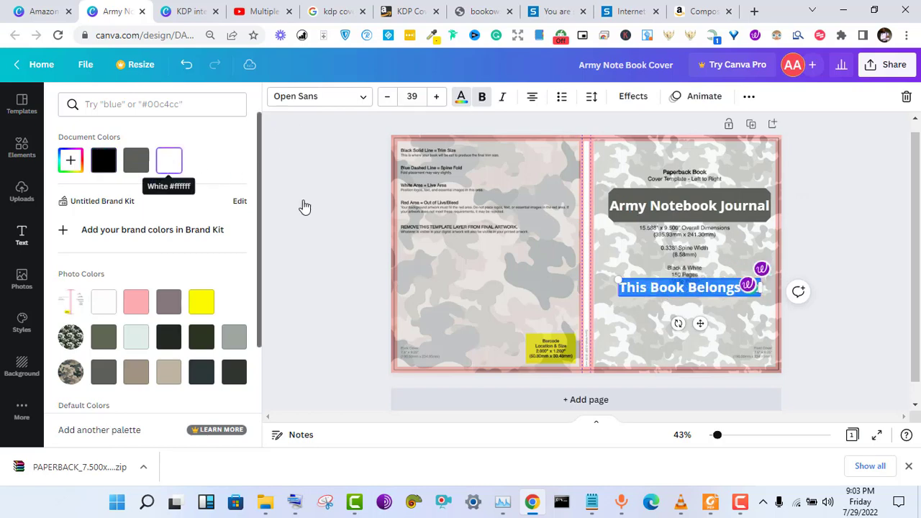
pyautogui.click(633, 284)
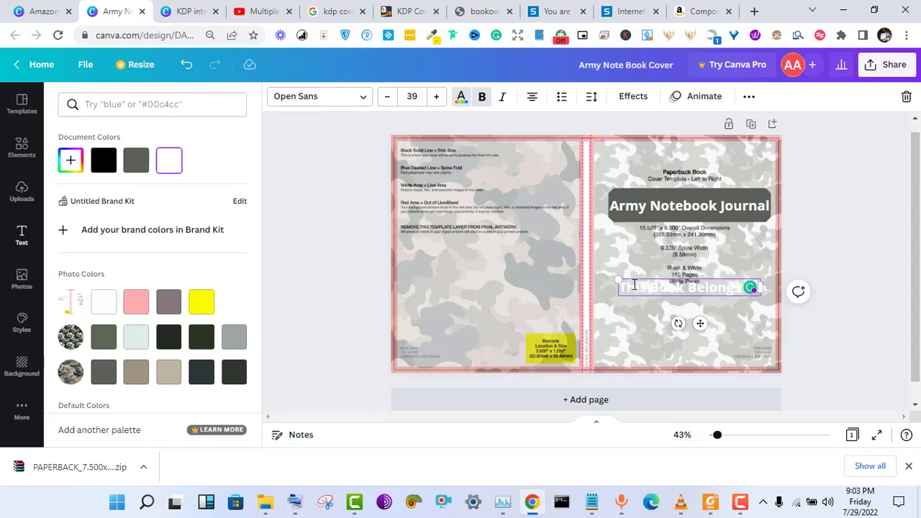
pyautogui.hotkey('ctrl', 'z')
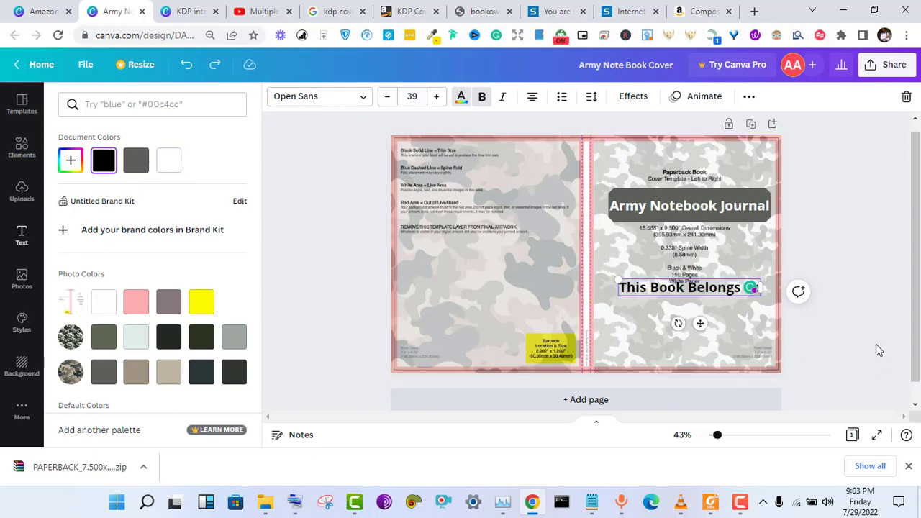
pyautogui.press('Escape')
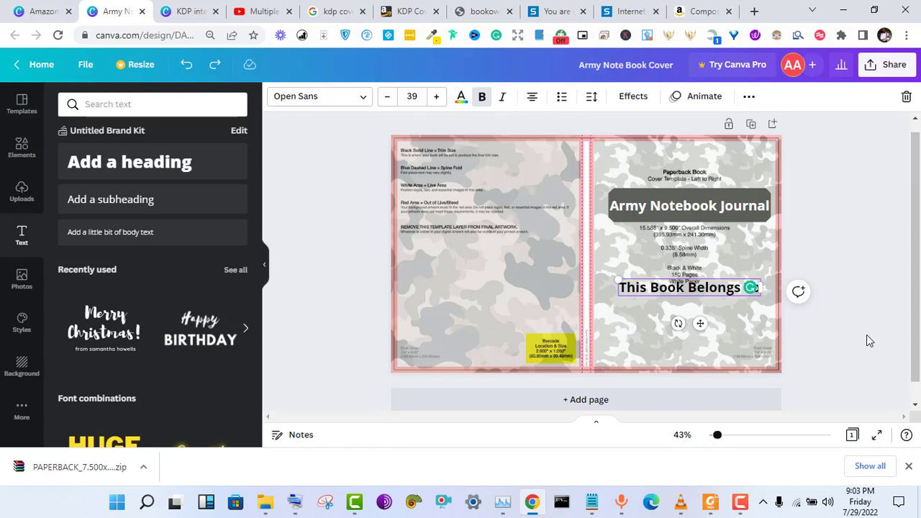
# - Add a plain straight line and place it near the bottom of the front cover, centred under "This Book Belongs To"
pyautogui.click(19, 165)
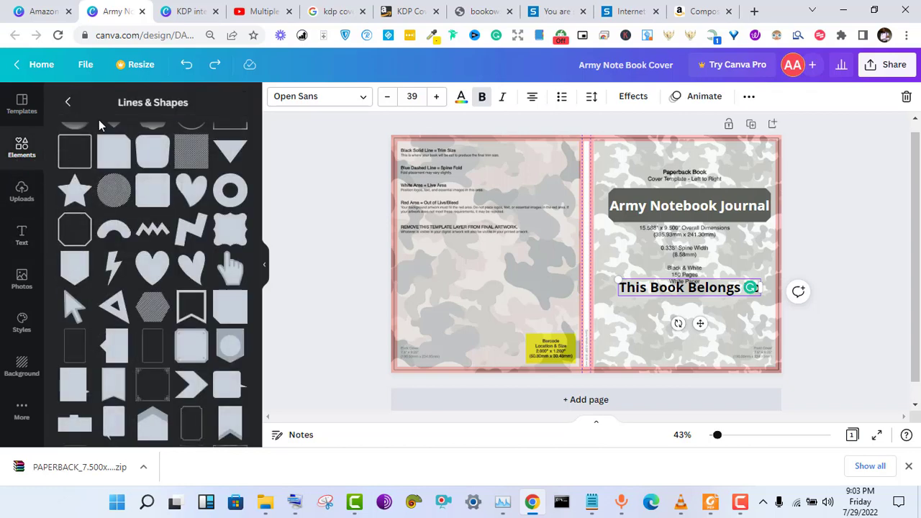
pyautogui.click(67, 102)
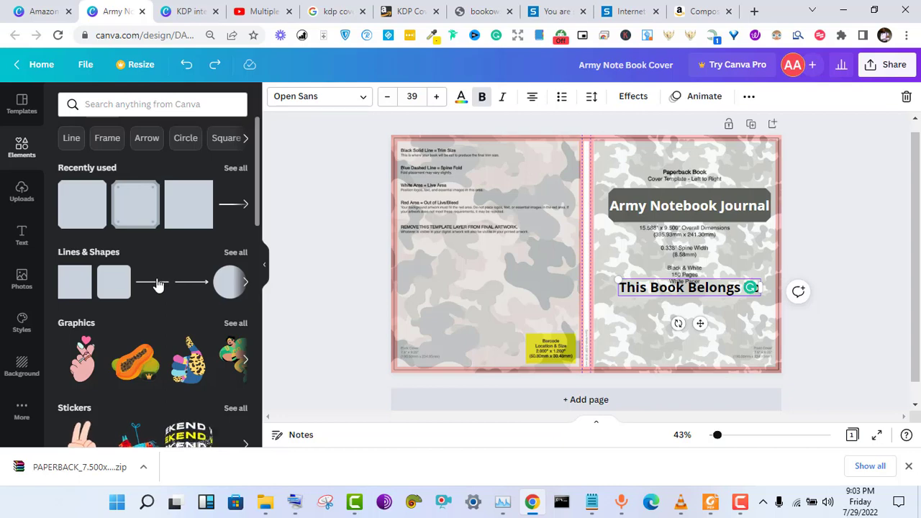
pyautogui.click(158, 285)
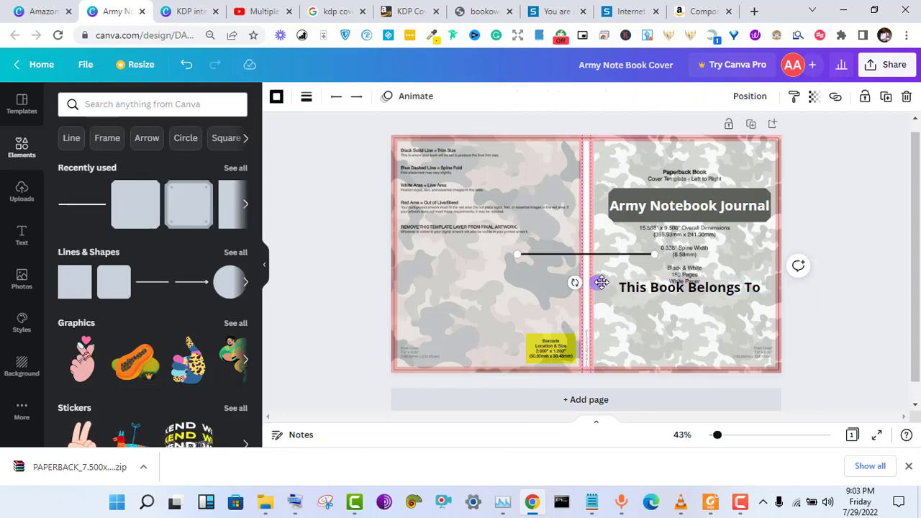
pyautogui.moveTo(598, 283); pyautogui.dragTo(696, 377)
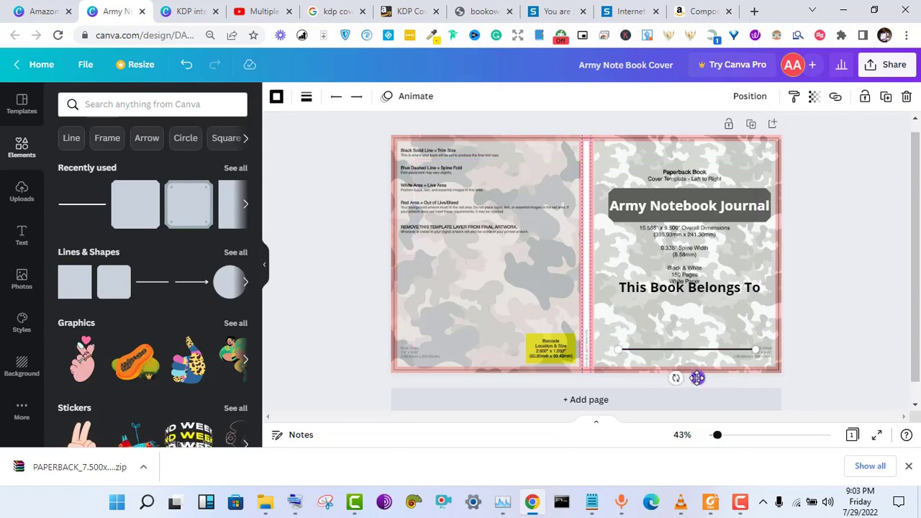
# - Duplicate the line twice and stack the copies evenly above it, making three writing lines under "This Book Belongs To"
pyautogui.click(885, 96)
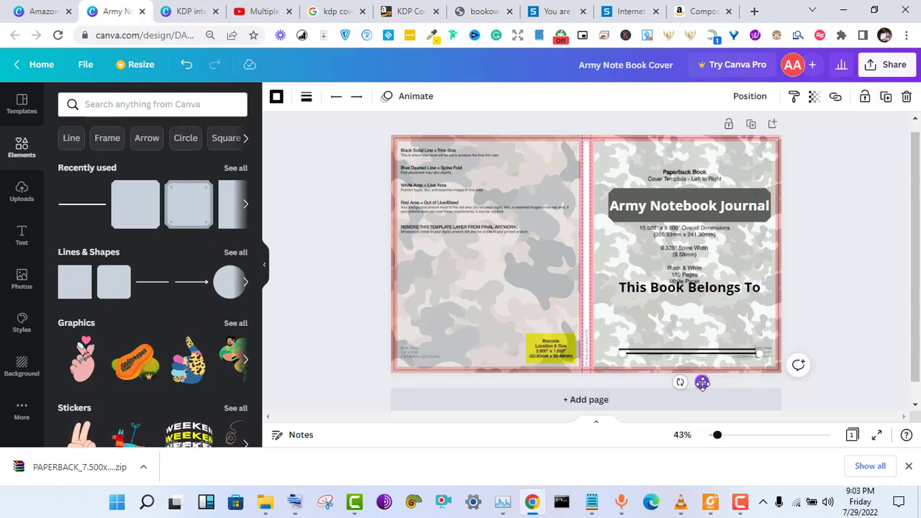
pyautogui.moveTo(702, 383); pyautogui.dragTo(697, 359)
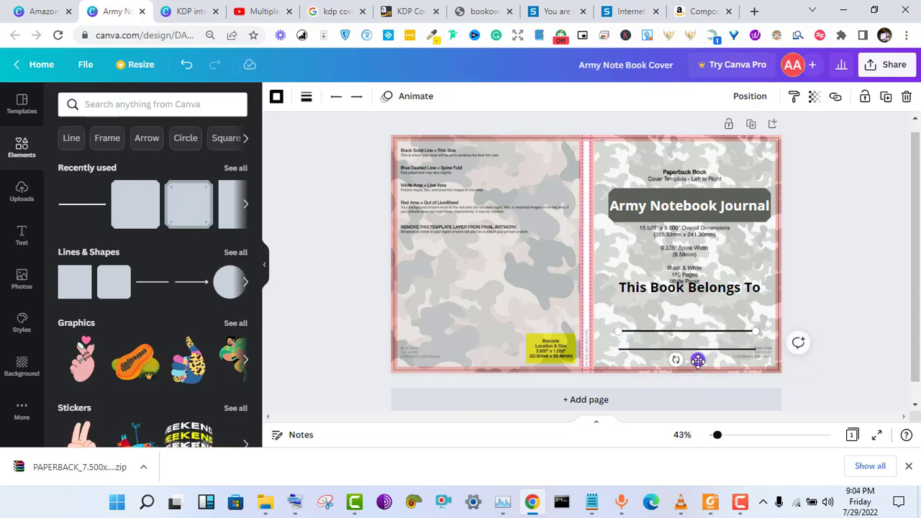
pyautogui.click(887, 97)
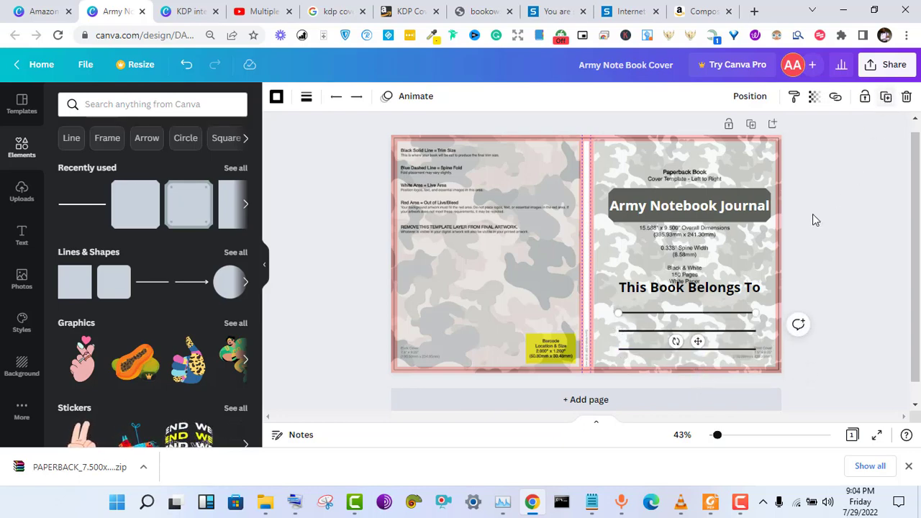
pyautogui.click(838, 249)
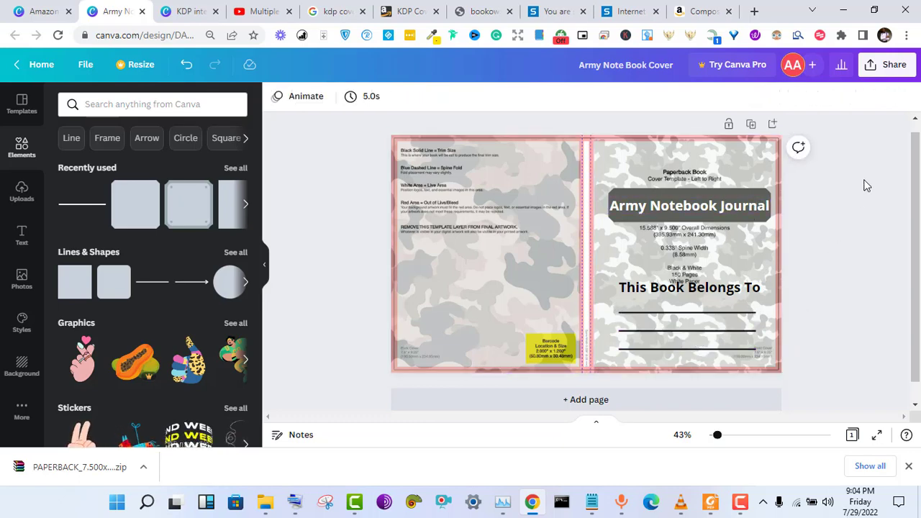
# - Copy the full text of the Army Notebook Journal title
pyautogui.click(678, 205)
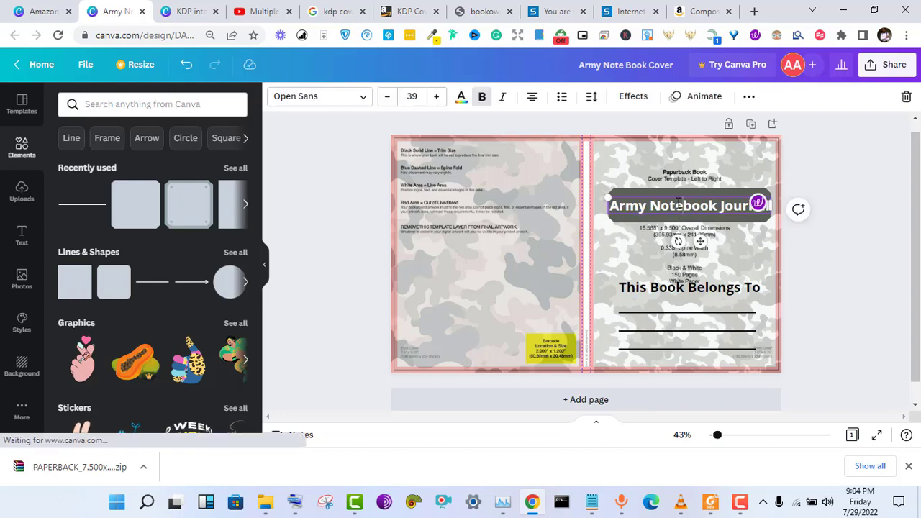
pyautogui.hotkey('ctrl', 'a')
pyautogui.hotkey('ctrl', 'c')
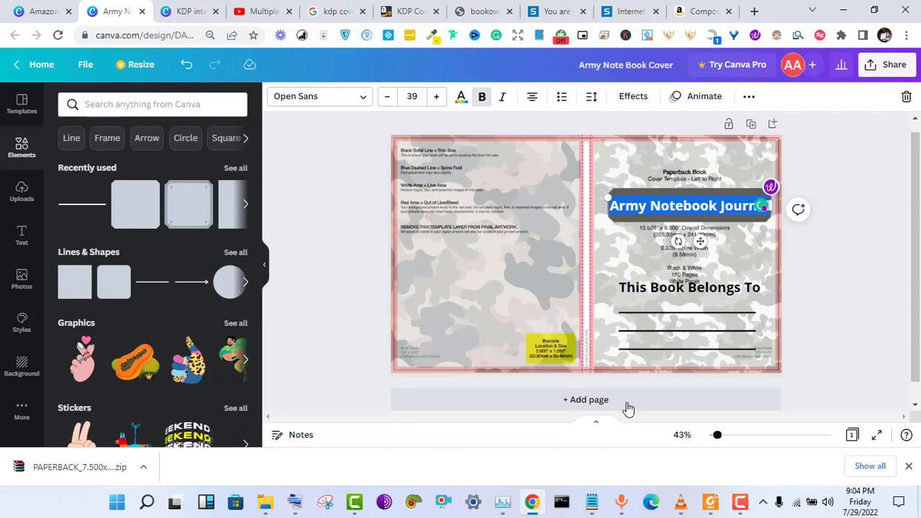
# - Add a square shape over the spine, narrow it from both sides and stretch it to the full height of the cover
pyautogui.moveTo(717, 440); pyautogui.dragTo(724, 439)
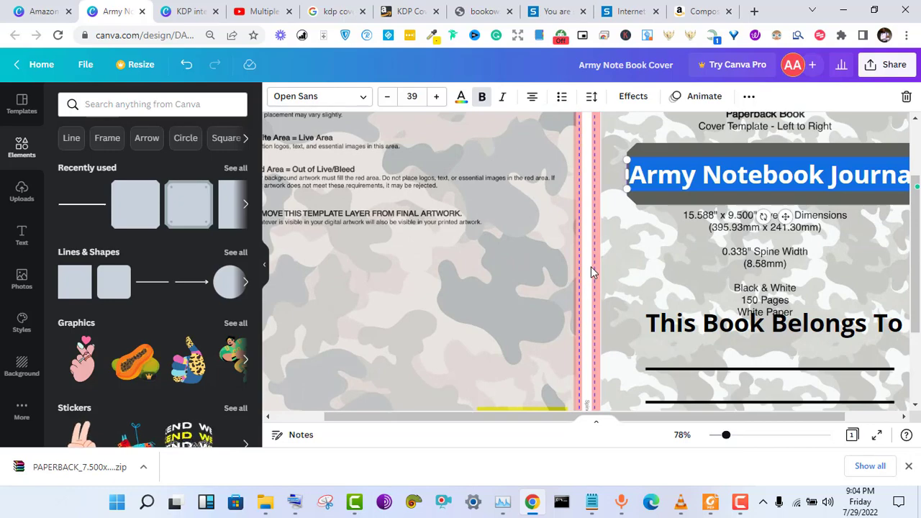
pyautogui.moveTo(726, 441); pyautogui.dragTo(718, 441)
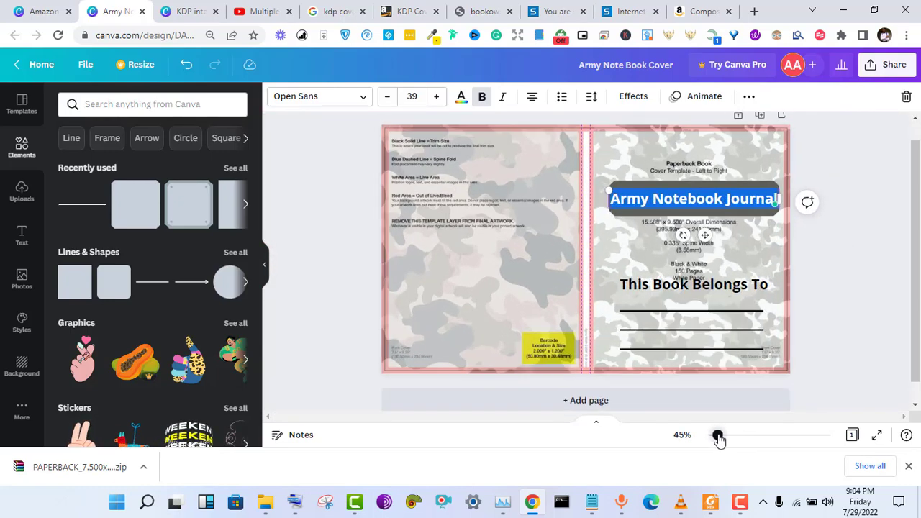
pyautogui.click(70, 289)
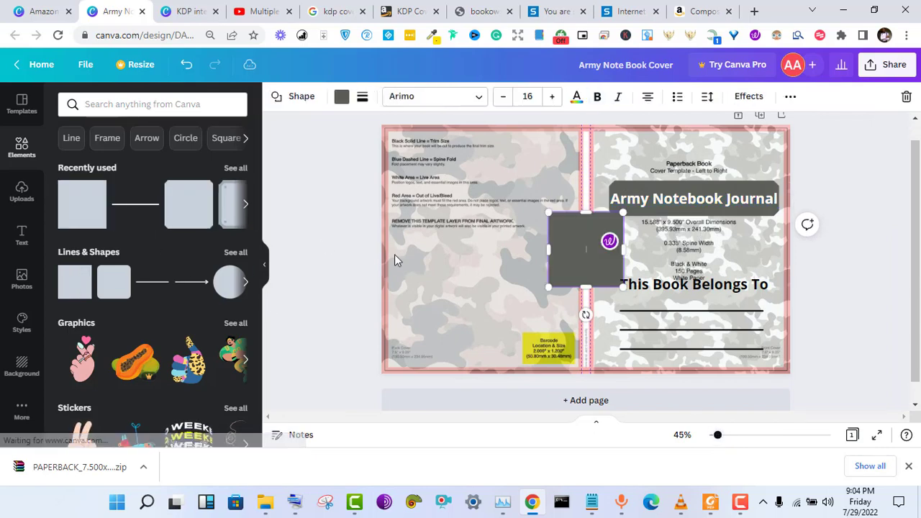
pyautogui.moveTo(548, 252); pyautogui.dragTo(555, 252)
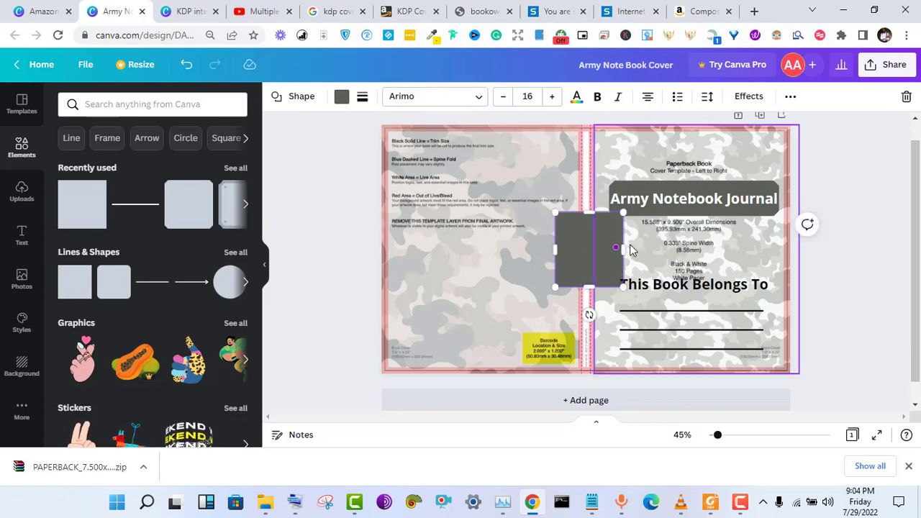
pyautogui.moveTo(617, 246); pyautogui.dragTo(609, 247)
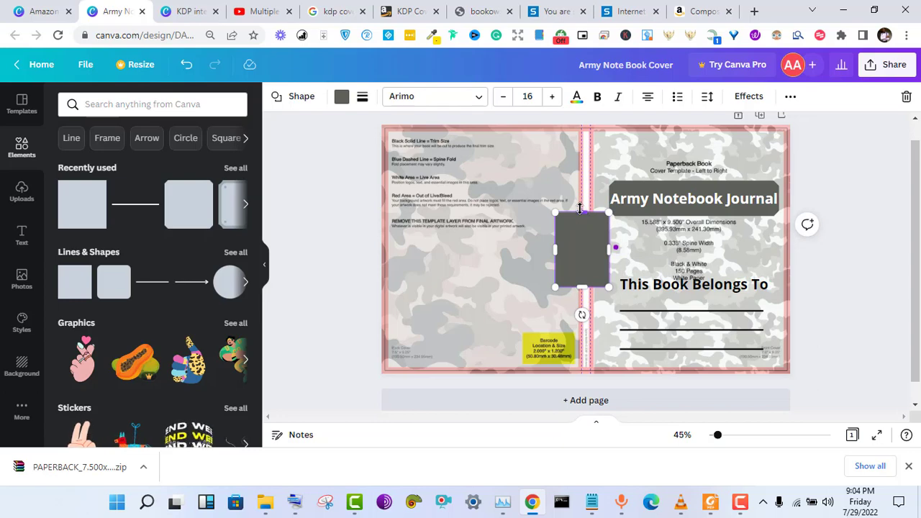
pyautogui.moveTo(580, 207); pyautogui.dragTo(580, 126)
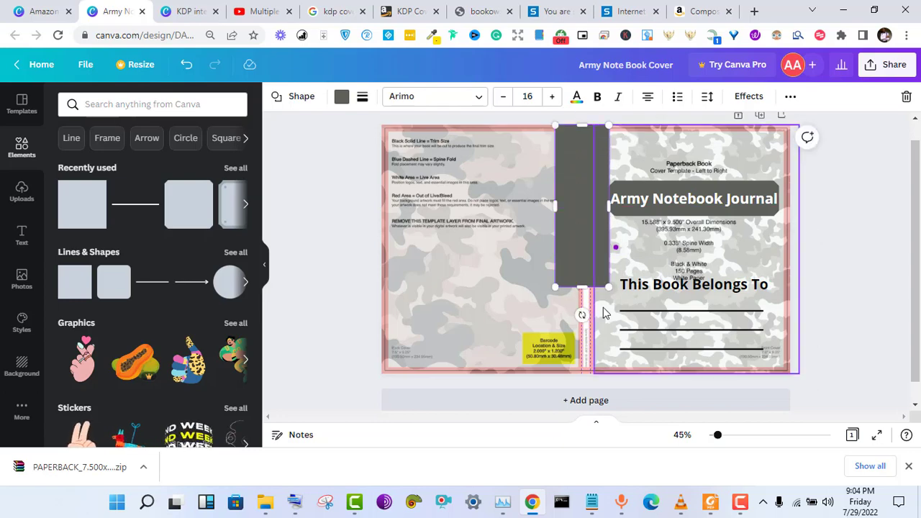
pyautogui.moveTo(581, 288); pyautogui.dragTo(584, 372)
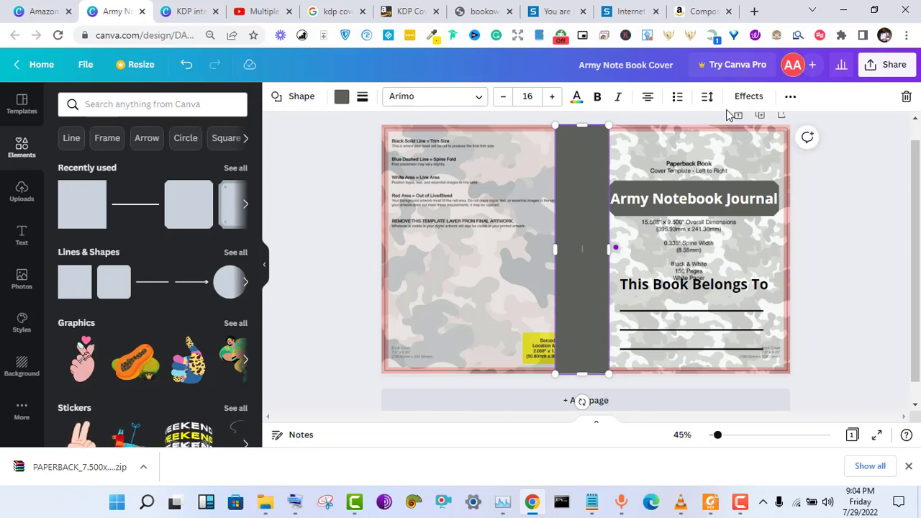
# - Lower the transparency value of the wide spine rectangle to 35 so the template's spine guides show through
pyautogui.click(790, 98)
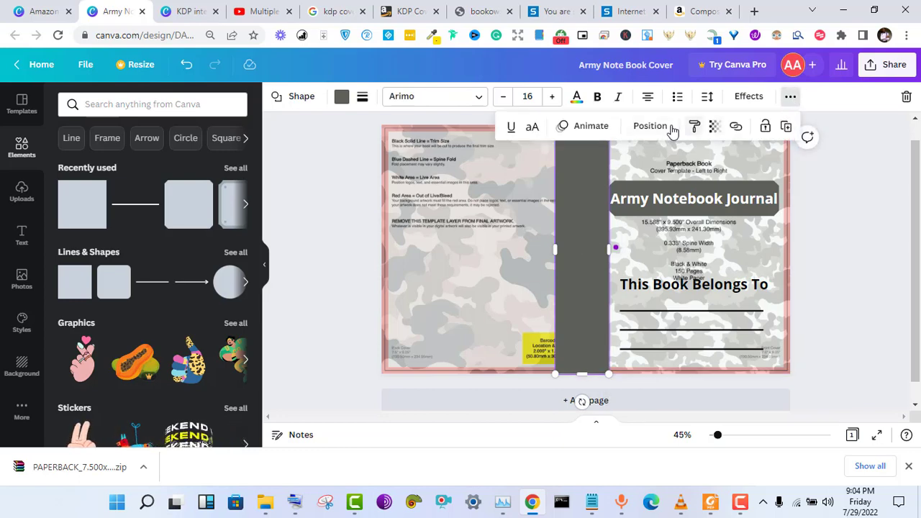
pyautogui.click(713, 130)
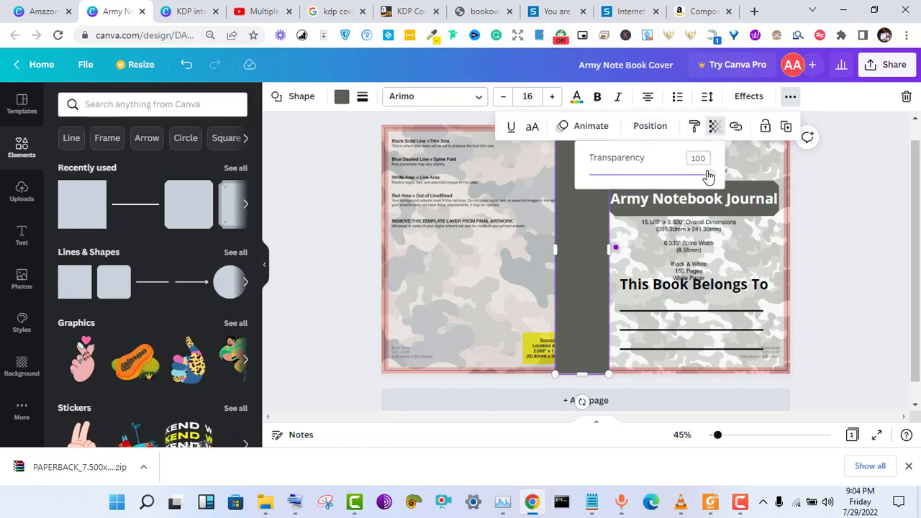
pyautogui.moveTo(708, 176); pyautogui.dragTo(632, 174)
pyautogui.click(343, 212)
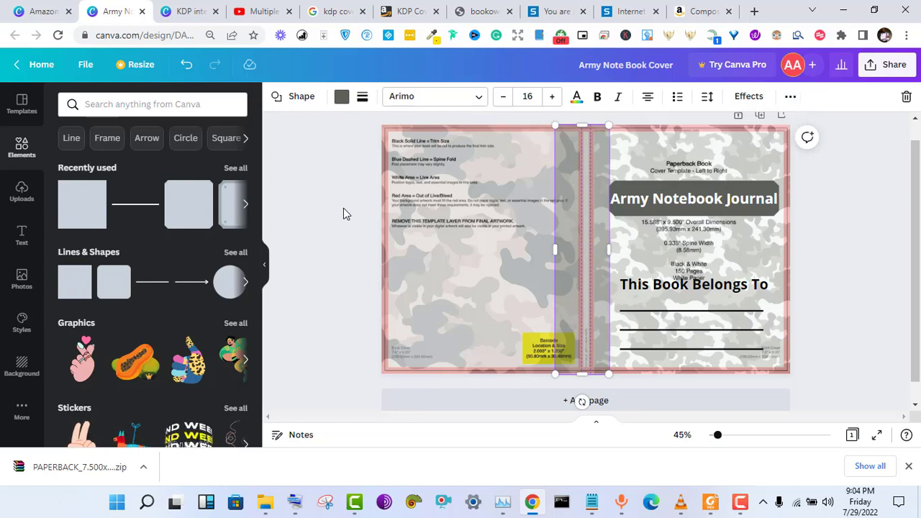
# - Add a second square, narrow it to a strip over the spine guides and stretch it to the cover's full height
pyautogui.click(79, 209)
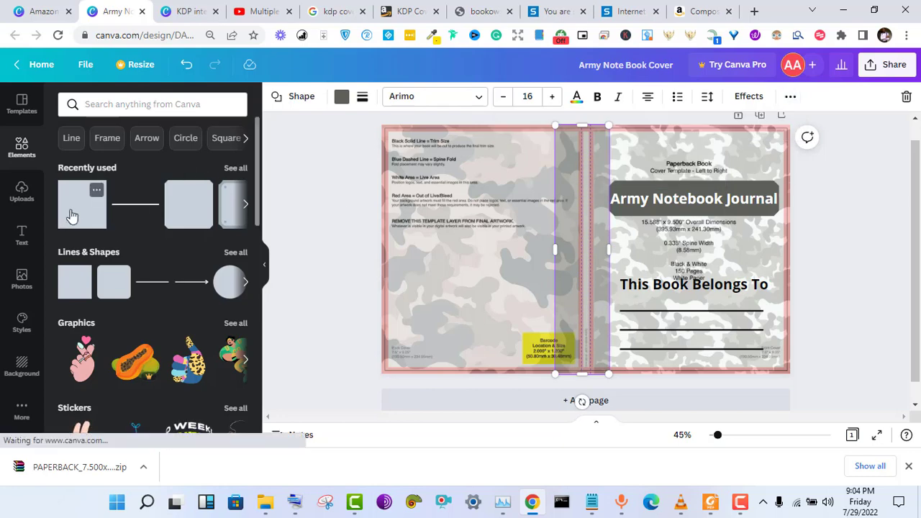
pyautogui.moveTo(549, 246); pyautogui.dragTo(594, 249)
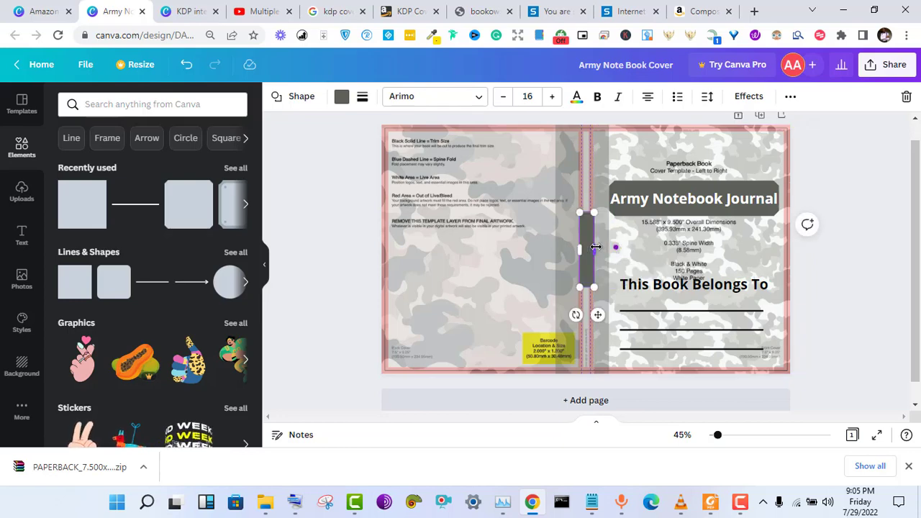
pyautogui.click(621, 504)
pyautogui.click(621, 503)
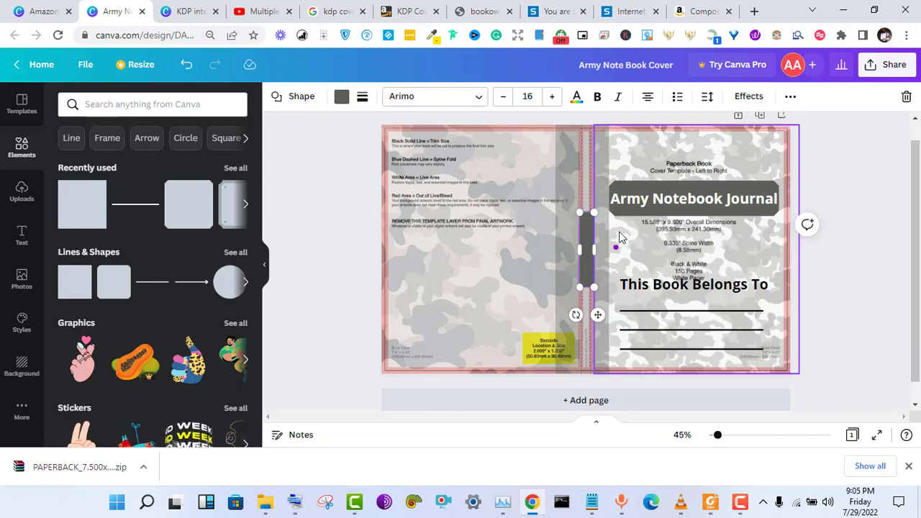
pyautogui.moveTo(580, 208); pyautogui.dragTo(579, 113)
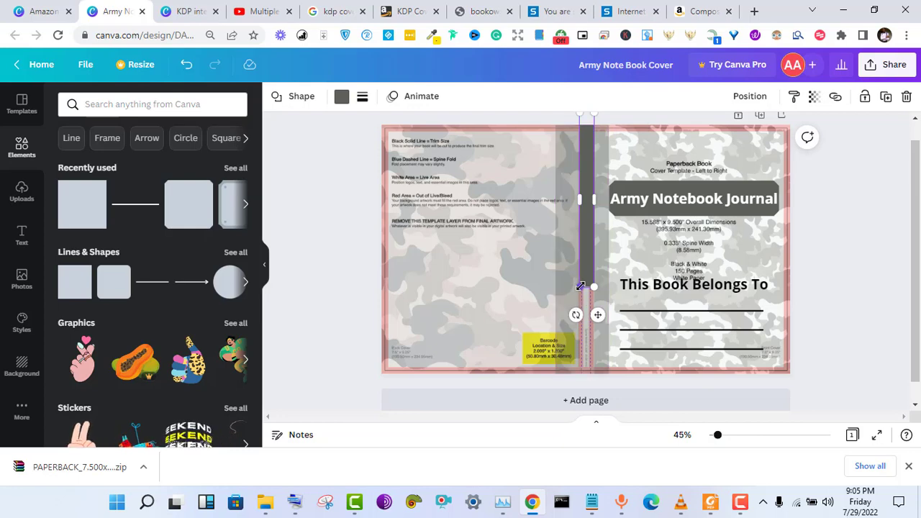
pyautogui.moveTo(580, 288); pyautogui.dragTo(581, 370)
# - Widen the narrow spine strip slightly on its back-cover side and set its transparency to 53
pyautogui.moveTo(717, 438); pyautogui.dragTo(727, 438)
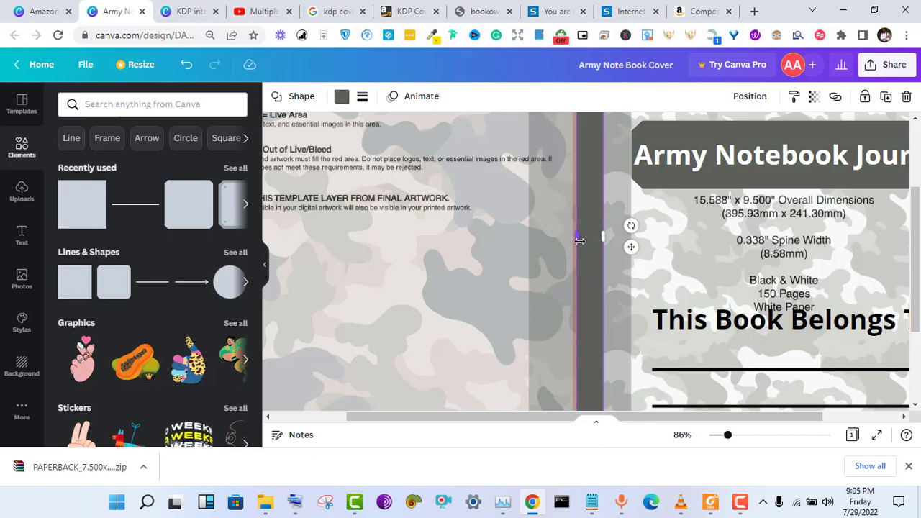
pyautogui.moveTo(577, 240); pyautogui.dragTo(575, 239)
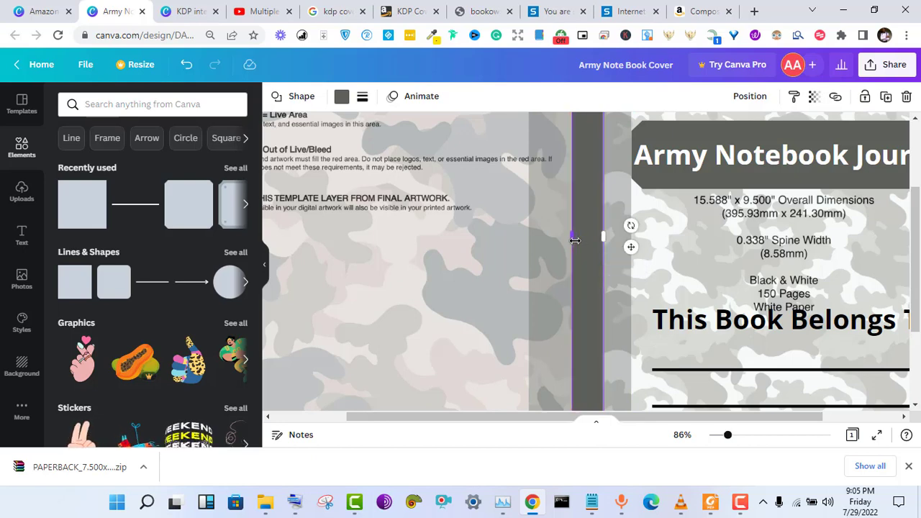
pyautogui.click(813, 103)
pyautogui.moveTo(806, 149); pyautogui.dragTo(753, 148)
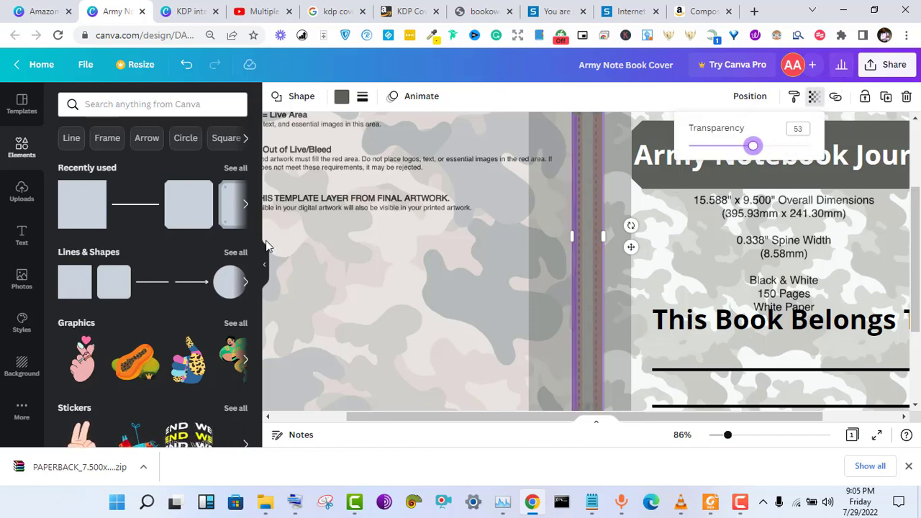
# - Add the copied title "Army Notebook Journal" as a bold subheading and rotate it to read upward along the spine
pyautogui.click(22, 236)
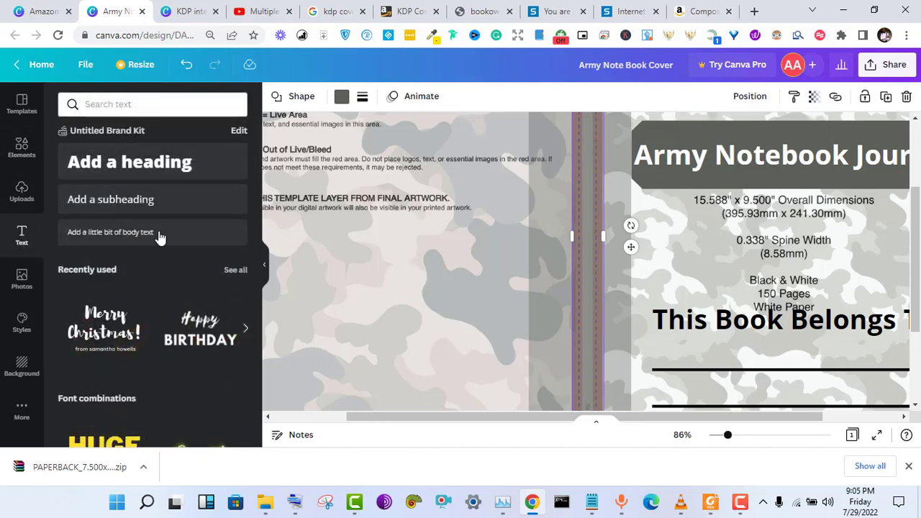
pyautogui.click(202, 205)
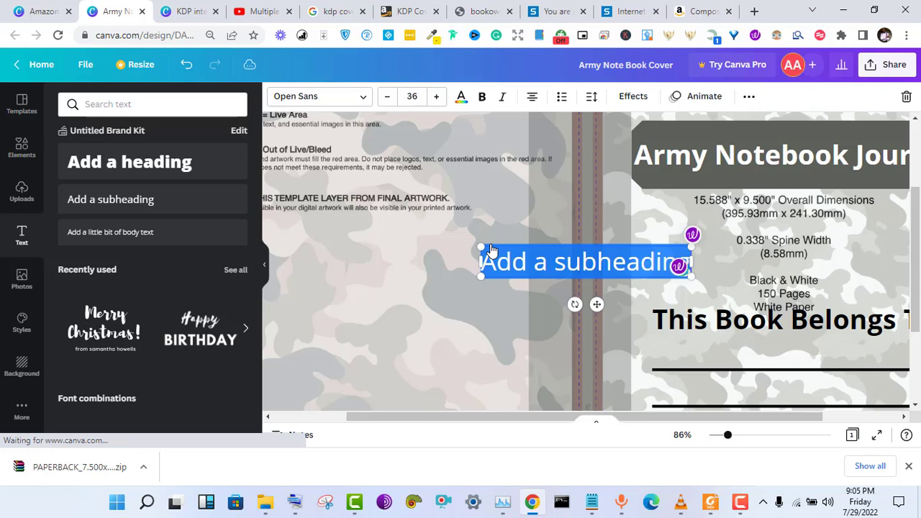
pyautogui.hotkey('ctrl', 'v')
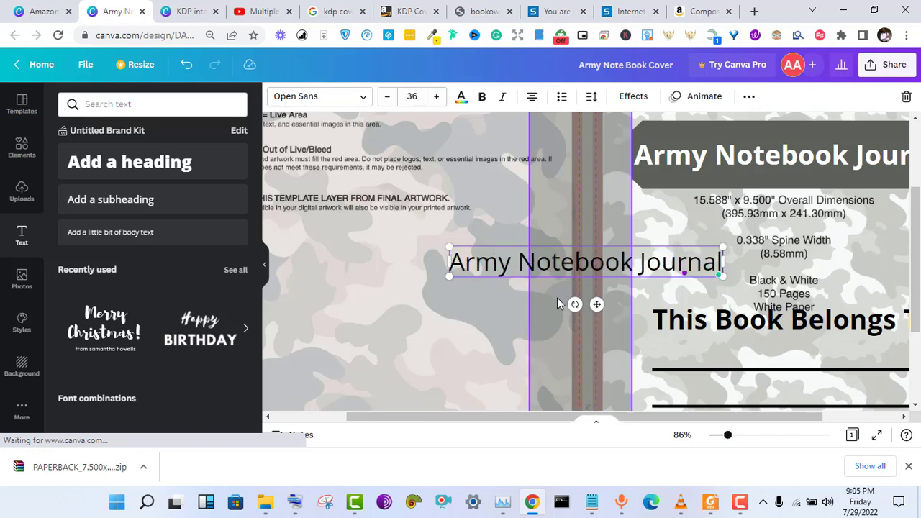
pyautogui.hotkey('ctrl', 'a')
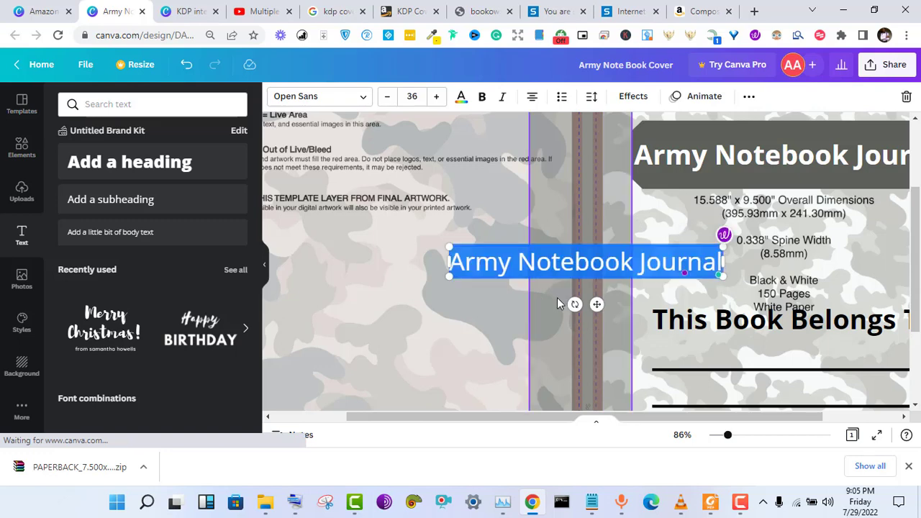
pyautogui.click(484, 98)
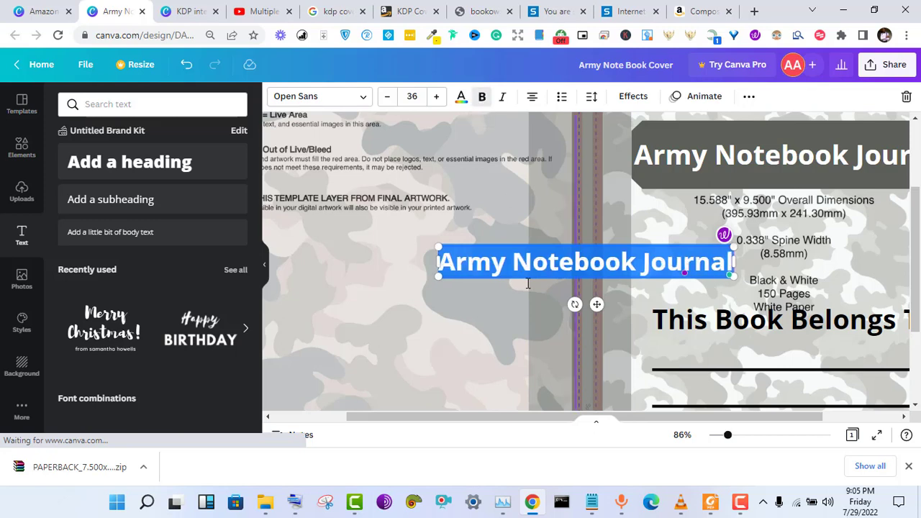
pyautogui.moveTo(573, 305); pyautogui.dragTo(684, 282)
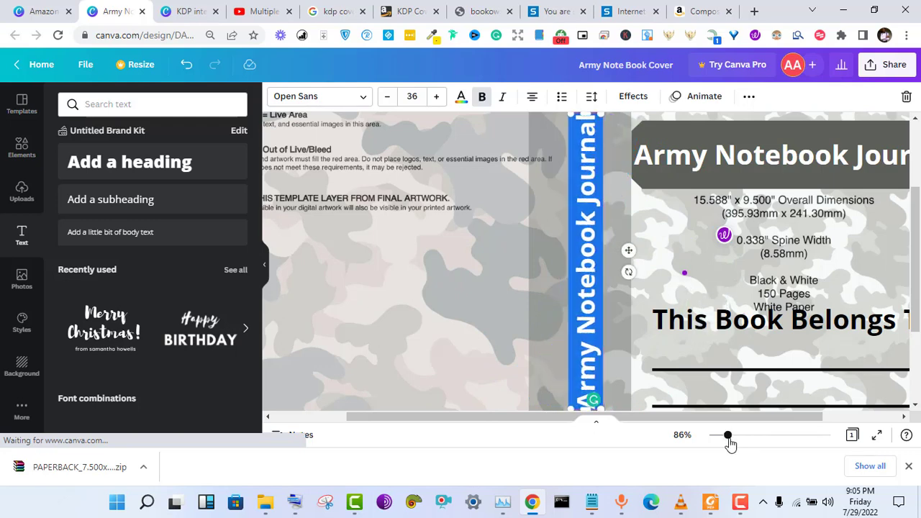
# - Reduce the font size of the vertical spine title to 15
pyautogui.moveTo(728, 439); pyautogui.dragTo(720, 439)
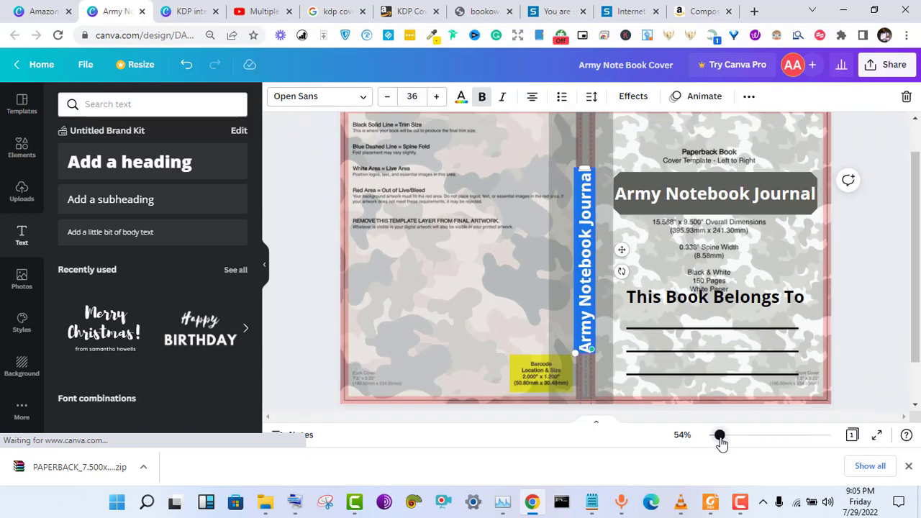
pyautogui.click(388, 101)
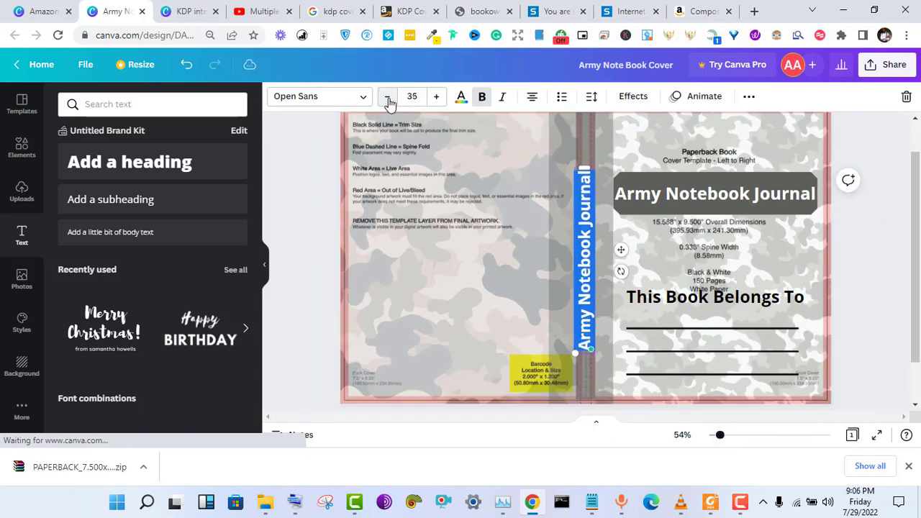
pyautogui.click(388, 101)
pyautogui.click(388, 101)
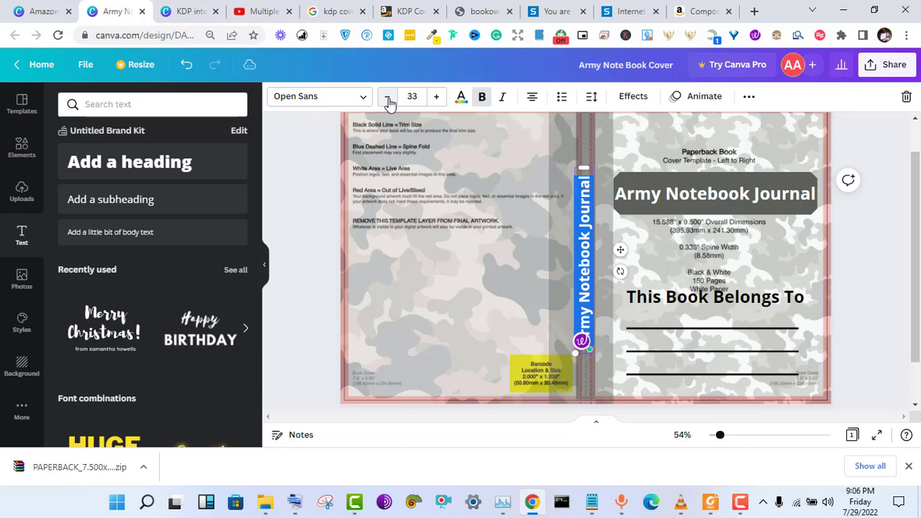
pyautogui.click(387, 101)
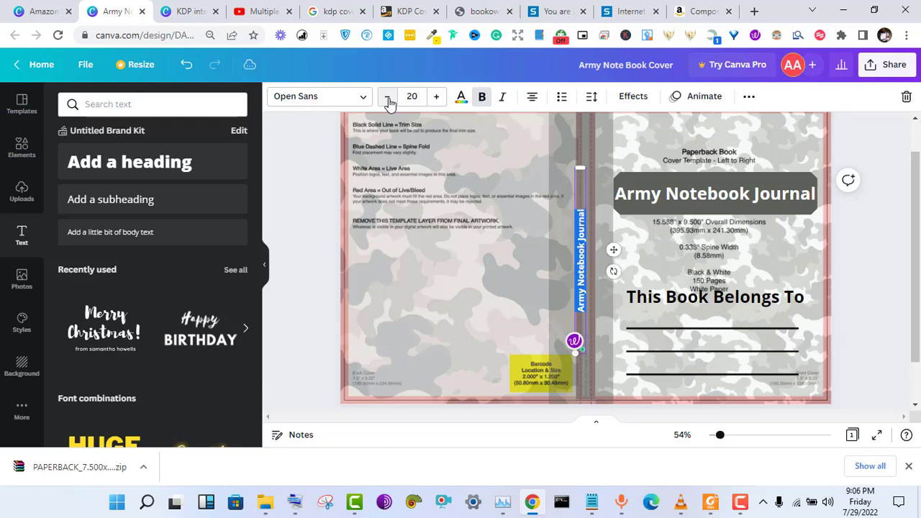
pyautogui.click(388, 102)
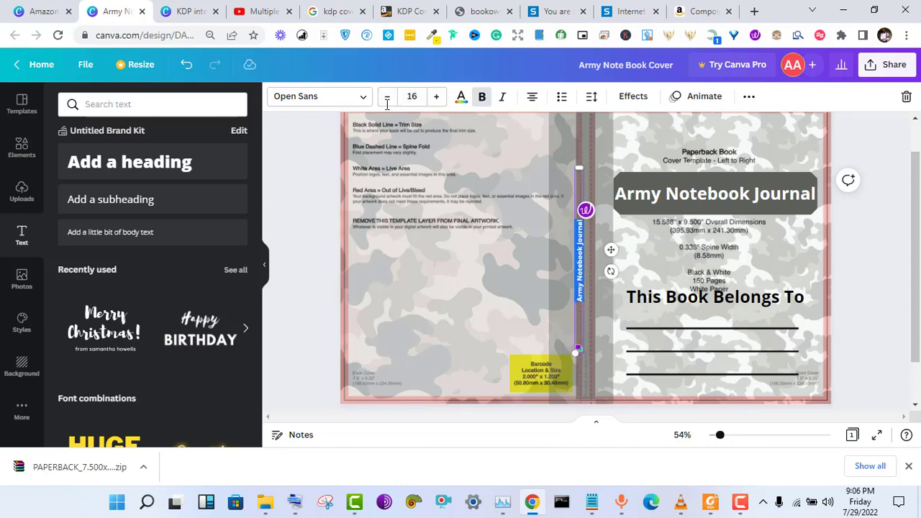
pyautogui.click(387, 101)
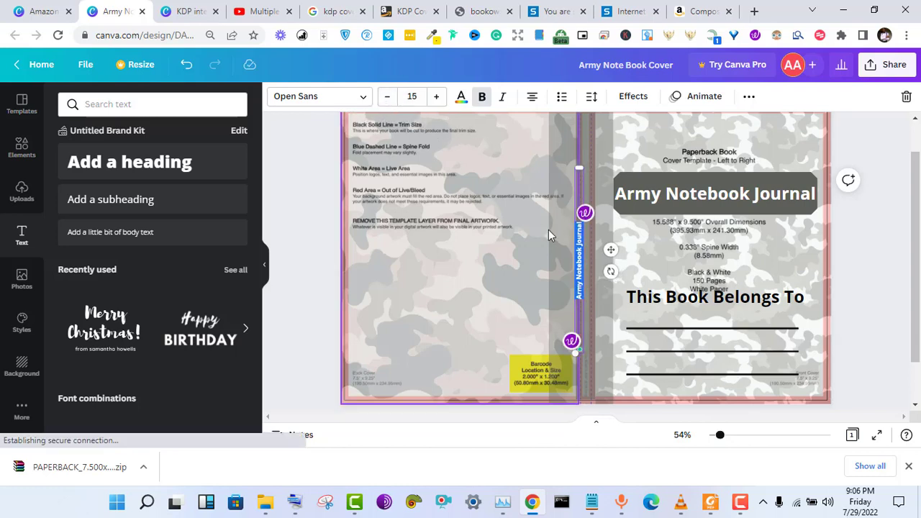
# - Move the vertical Army Notebook Journal text so it sits centred between the two dashed spine fold lines
pyautogui.moveTo(612, 250); pyautogui.dragTo(621, 249)
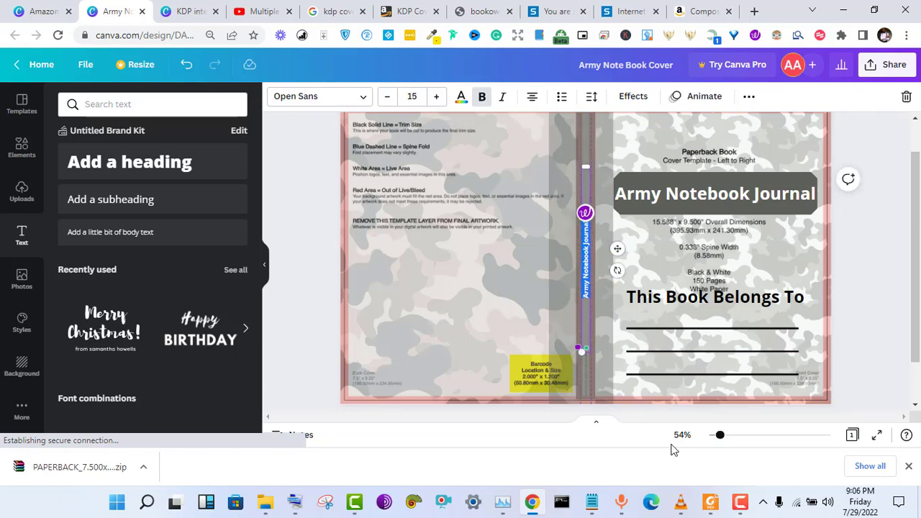
pyautogui.moveTo(720, 440); pyautogui.dragTo(741, 443)
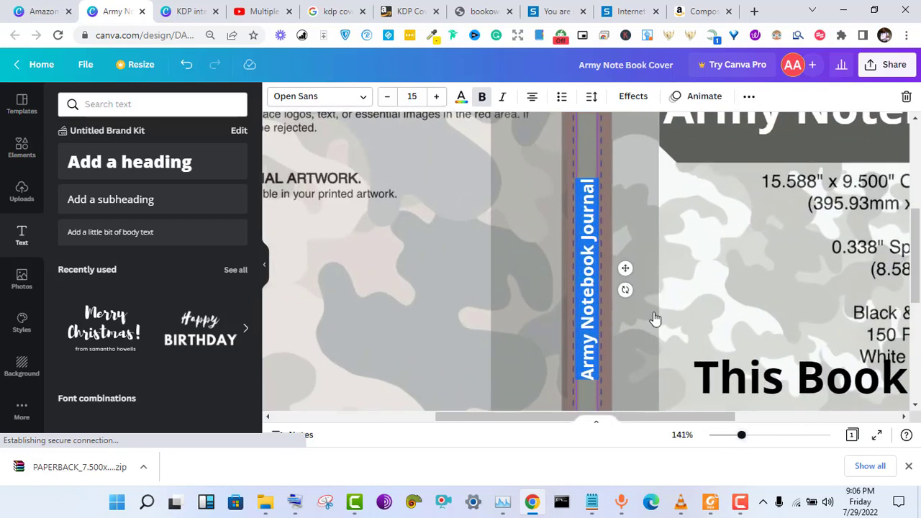
pyautogui.click(594, 265)
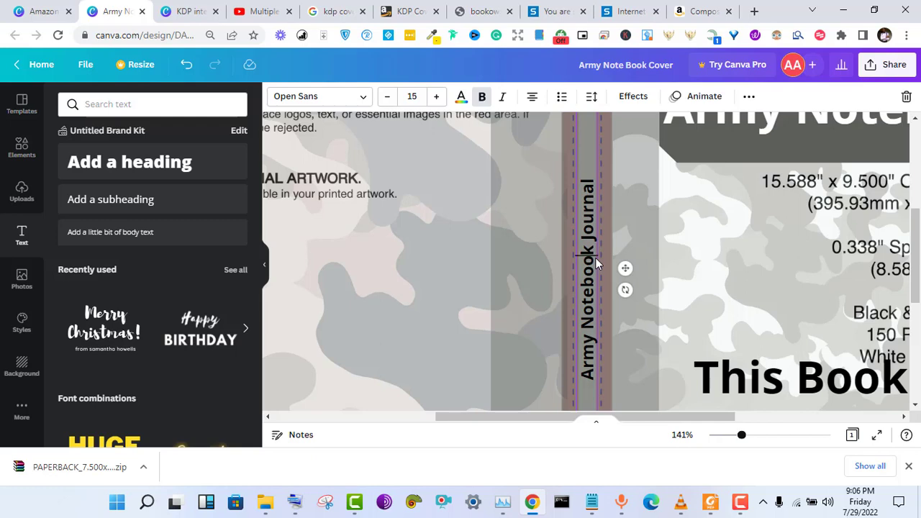
pyautogui.moveTo(625, 267); pyautogui.dragTo(621, 256)
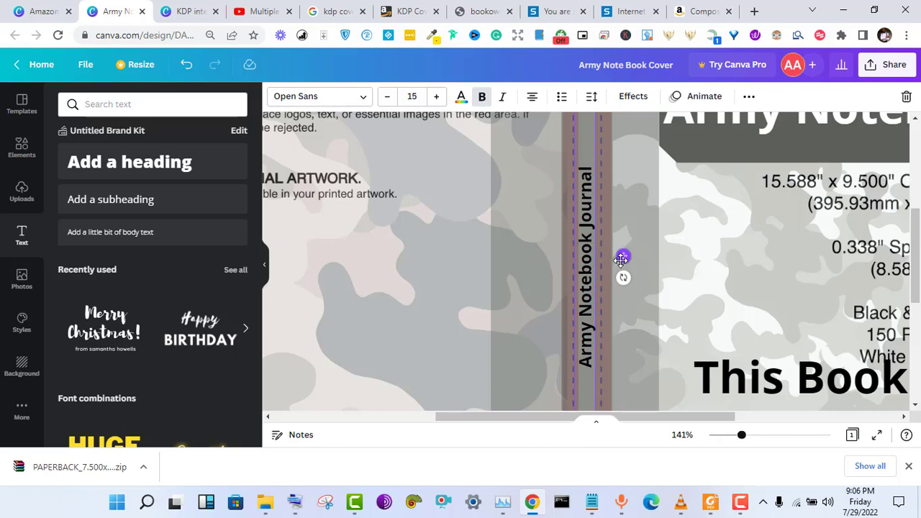
pyautogui.moveTo(620, 259); pyautogui.dragTo(619, 259)
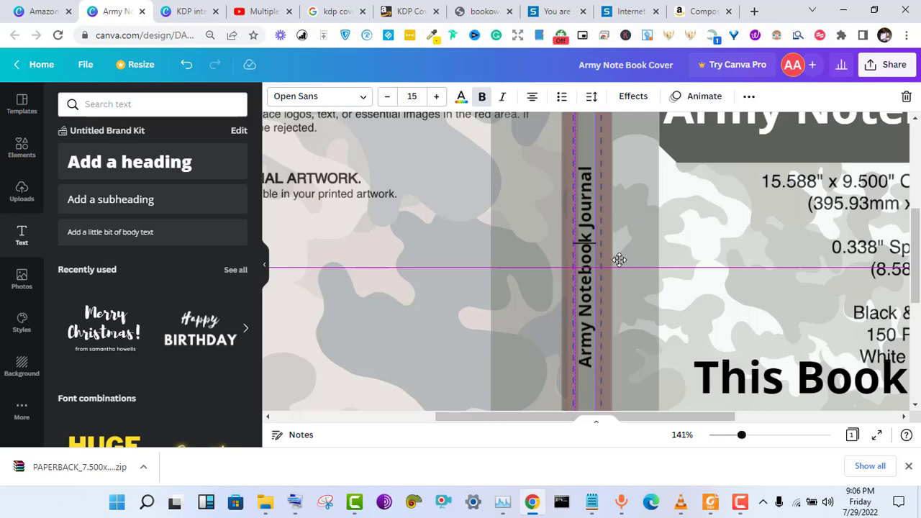
pyautogui.moveTo(619, 260); pyautogui.dragTo(619, 259)
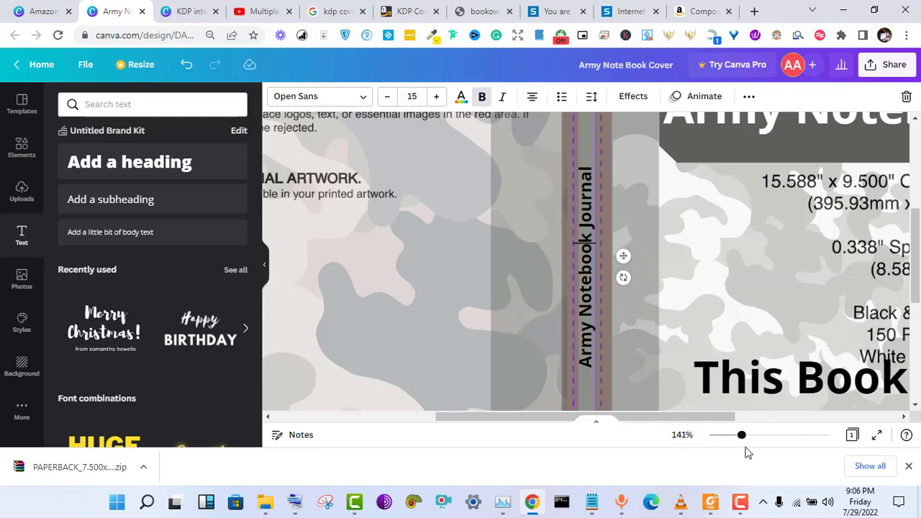
# - Set the transparency of the wide rectangle behind the spine title to 100
pyautogui.moveTo(740, 439); pyautogui.dragTo(721, 444)
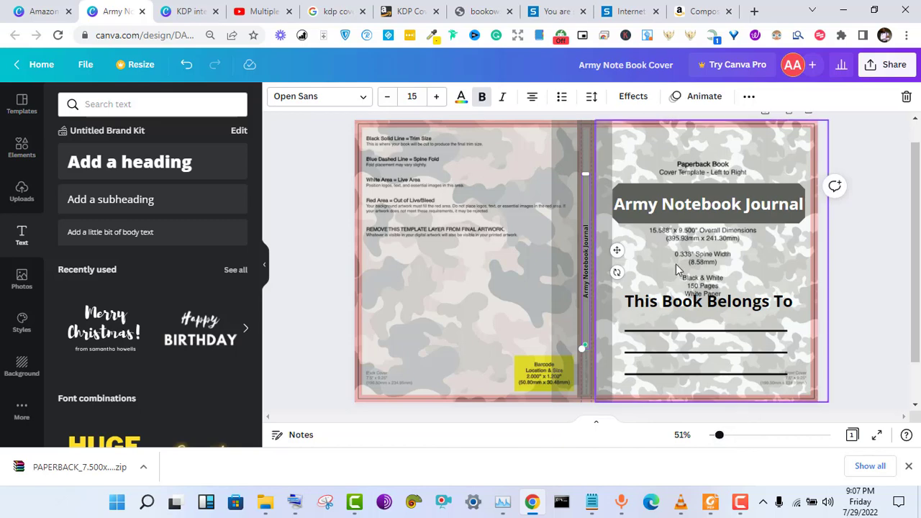
pyautogui.click(581, 147)
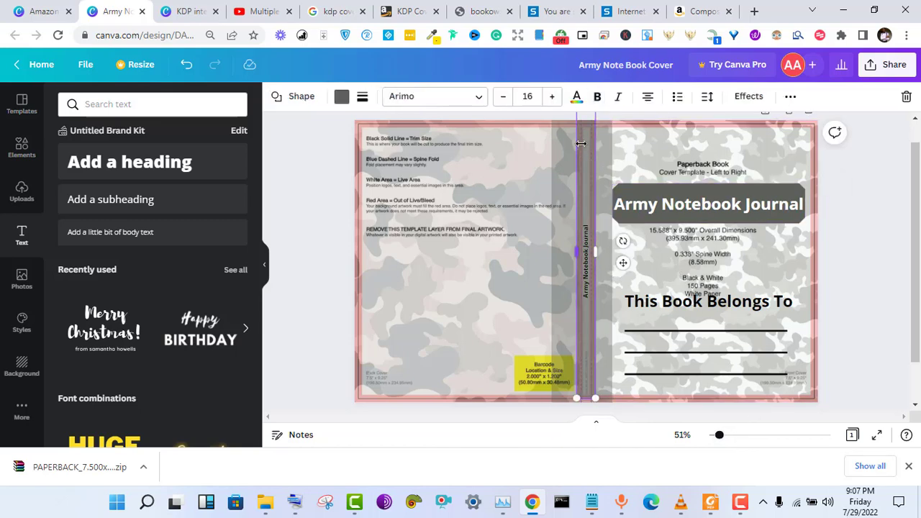
pyautogui.press('Escape')
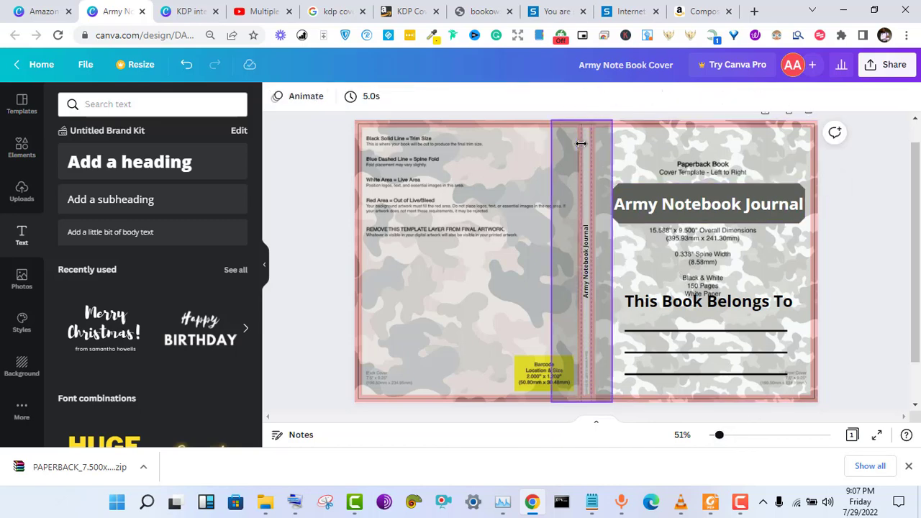
pyautogui.click(591, 148)
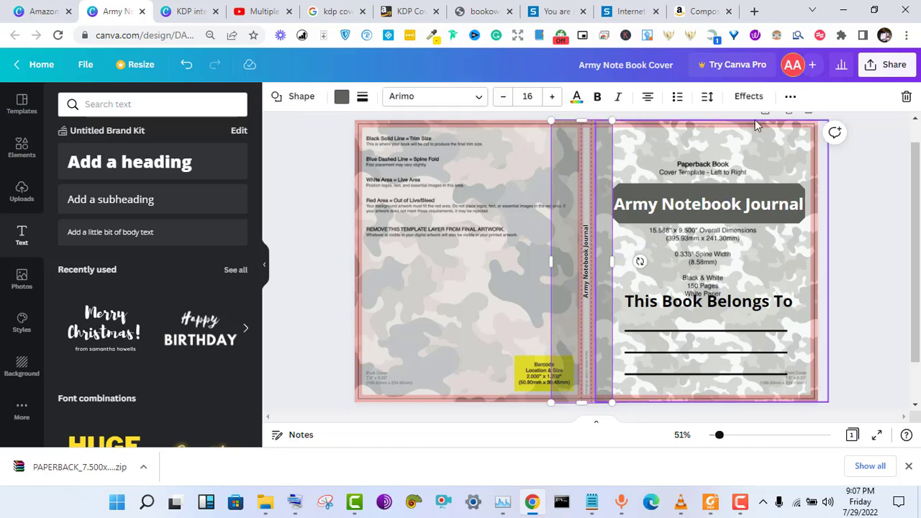
pyautogui.click(794, 101)
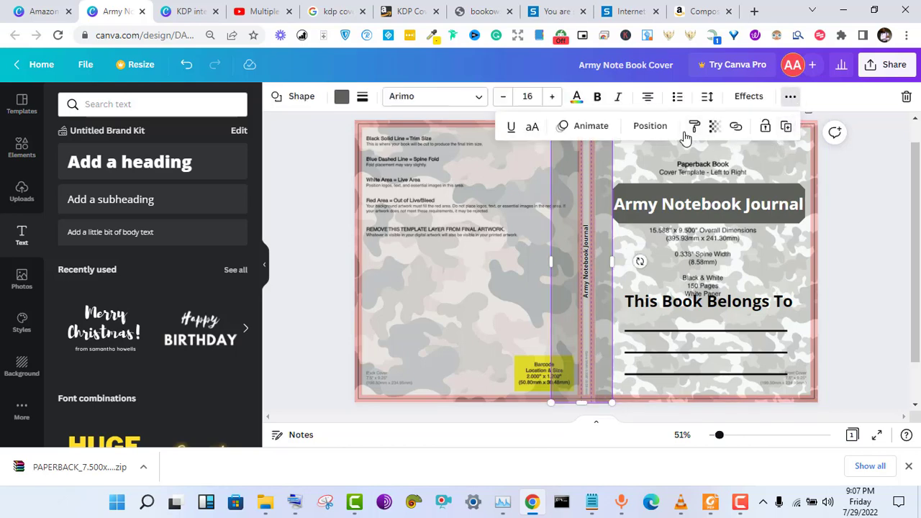
pyautogui.click(714, 127)
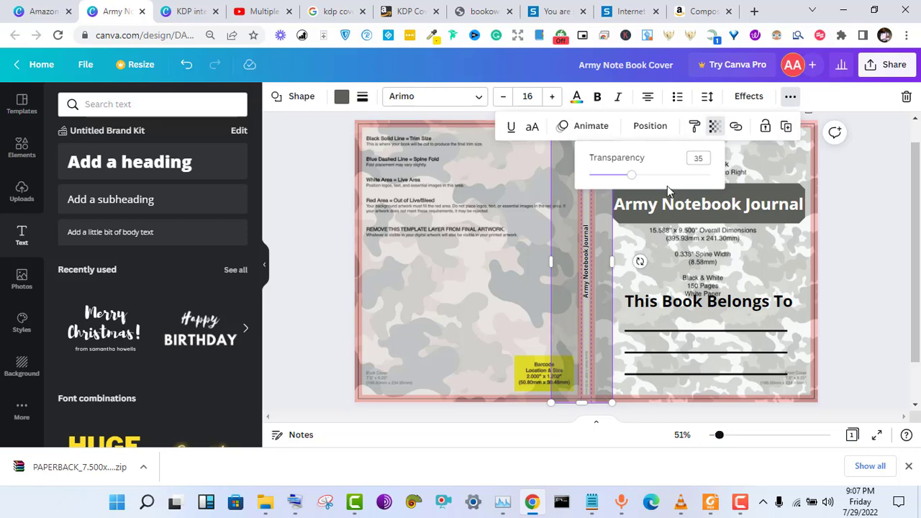
pyautogui.moveTo(632, 176); pyautogui.dragTo(712, 175)
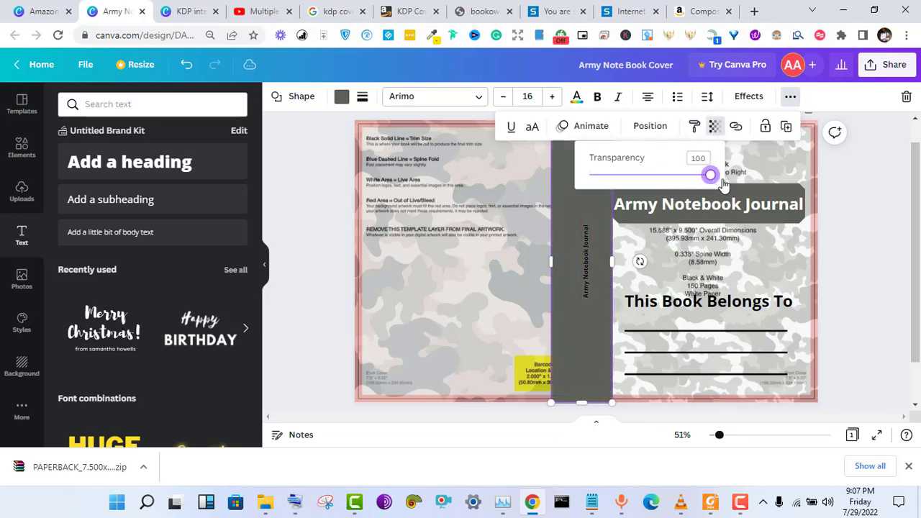
# - Shrink the front-cover camouflage image to expose the KDP template behind it, and delete that template image
pyautogui.click(818, 129)
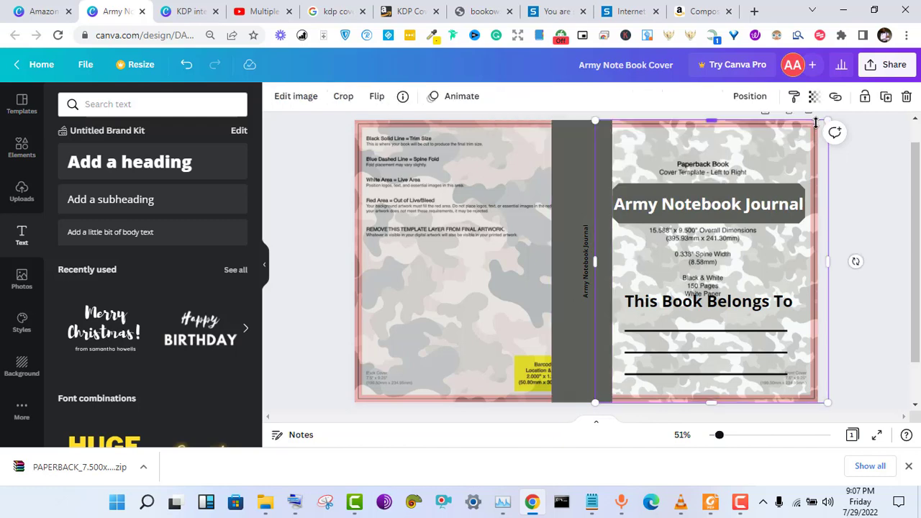
pyautogui.moveTo(827, 121); pyautogui.dragTo(807, 131)
pyautogui.click(803, 125)
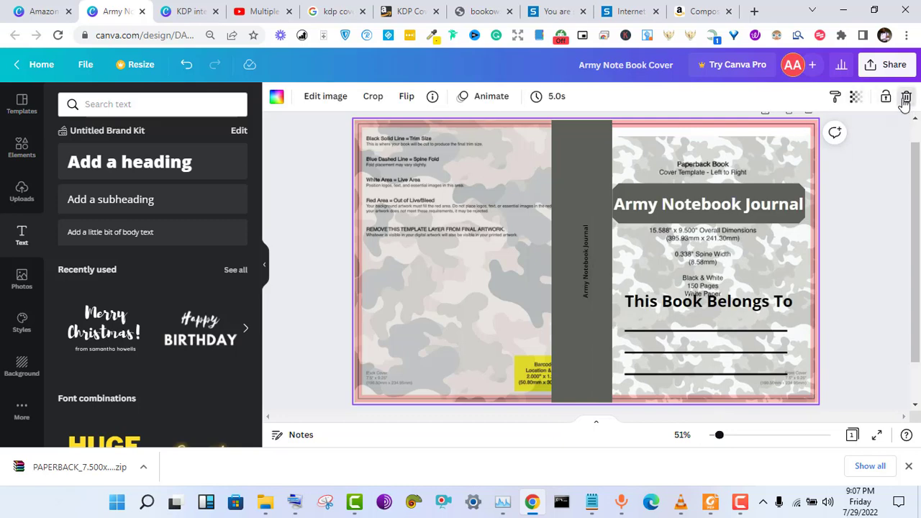
pyautogui.click(906, 97)
# - Enlarge the front-cover camouflage image so it covers the whole front cover out to the page edges
pyautogui.click(784, 152)
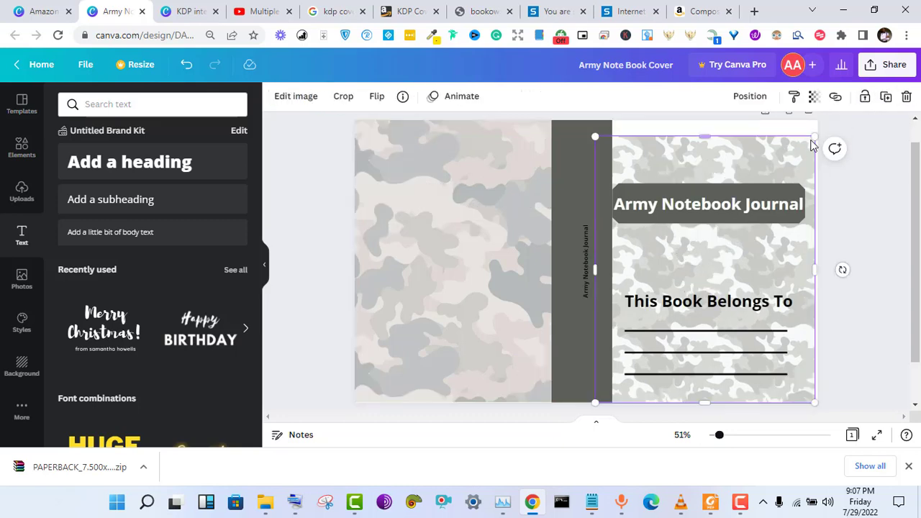
pyautogui.moveTo(815, 135); pyautogui.dragTo(832, 116)
pyautogui.click(866, 144)
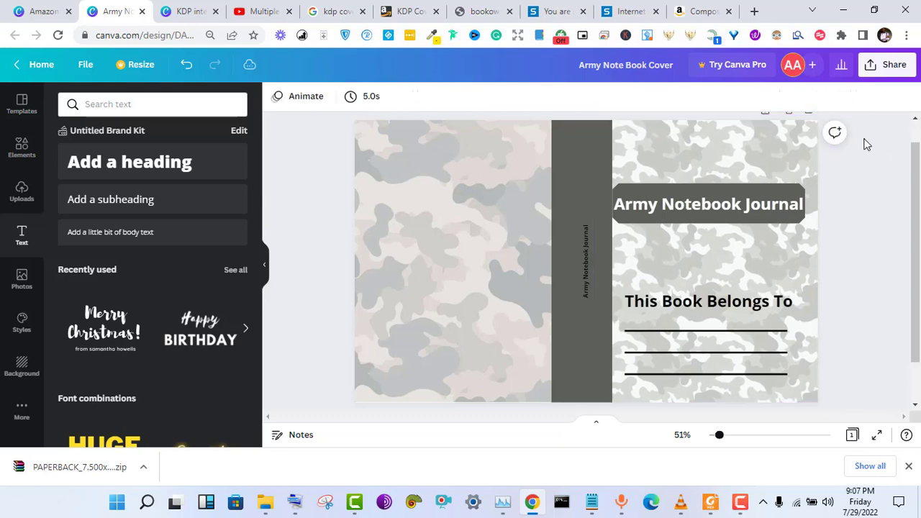
# - Set the transparency value of the front and back camouflage images to the maximum, making both fully opaque
pyautogui.click(785, 138)
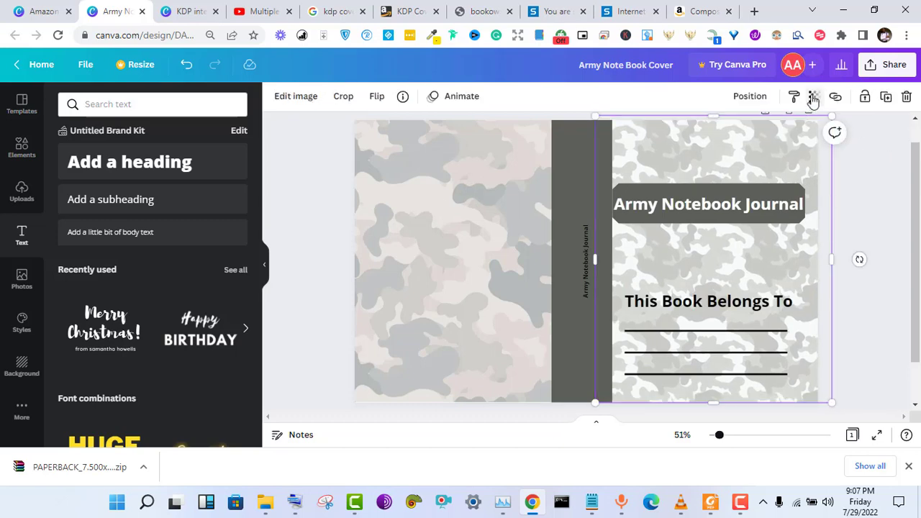
pyautogui.click(813, 99)
pyautogui.moveTo(717, 151); pyautogui.dragTo(812, 144)
pyautogui.click(511, 238)
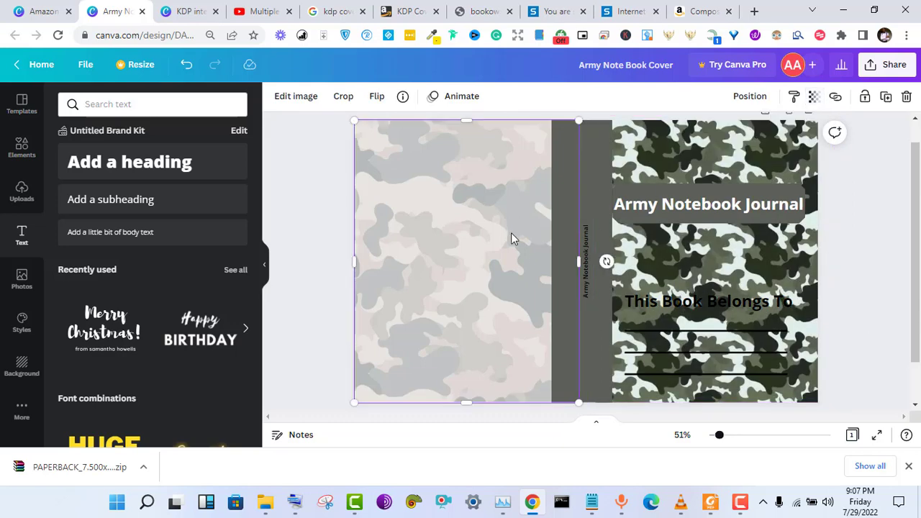
pyautogui.click(813, 98)
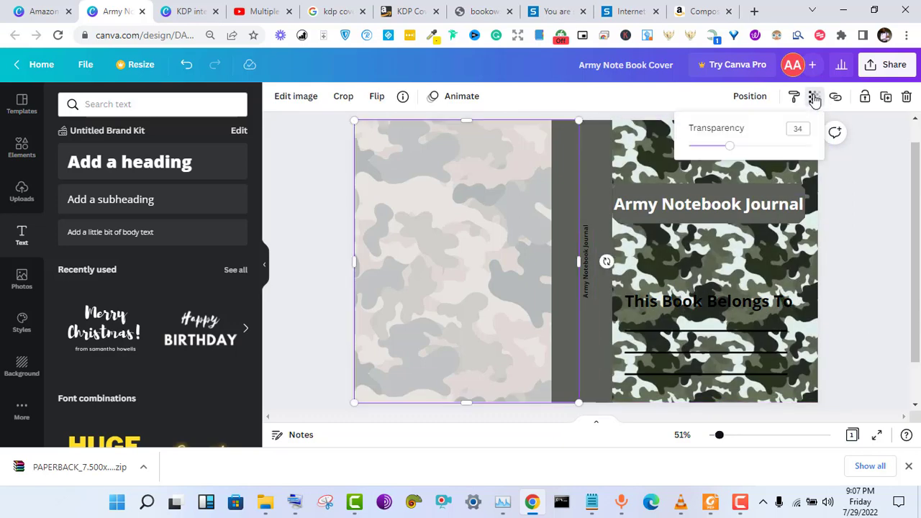
pyautogui.moveTo(729, 147); pyautogui.dragTo(839, 161)
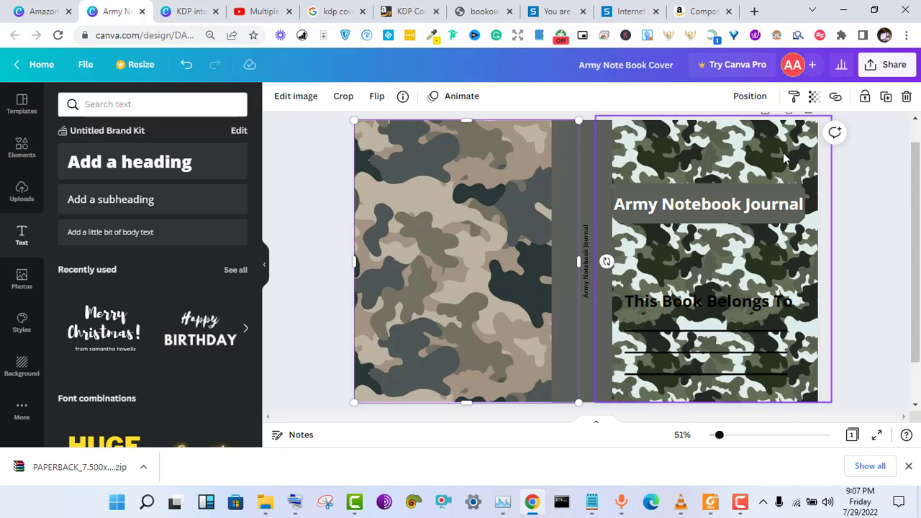
# - Shift the grey title banner and its "Army Notebook Journal" text slightly right to centre them on the front cover
pyautogui.click(763, 193)
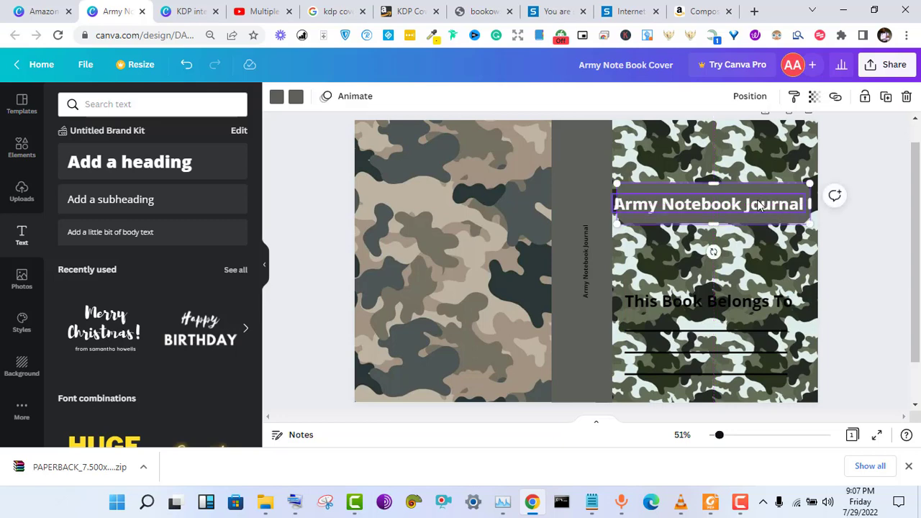
pyautogui.click(764, 196)
pyautogui.click(761, 199)
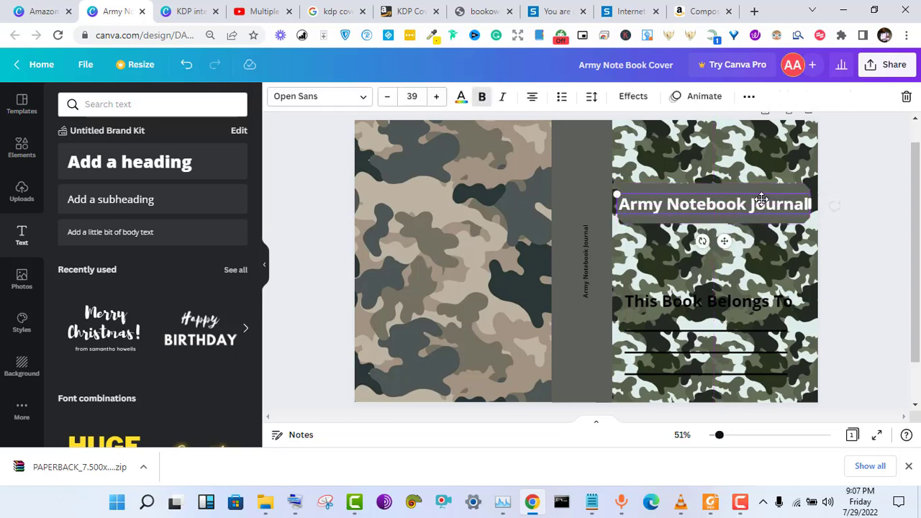
pyautogui.click(876, 187)
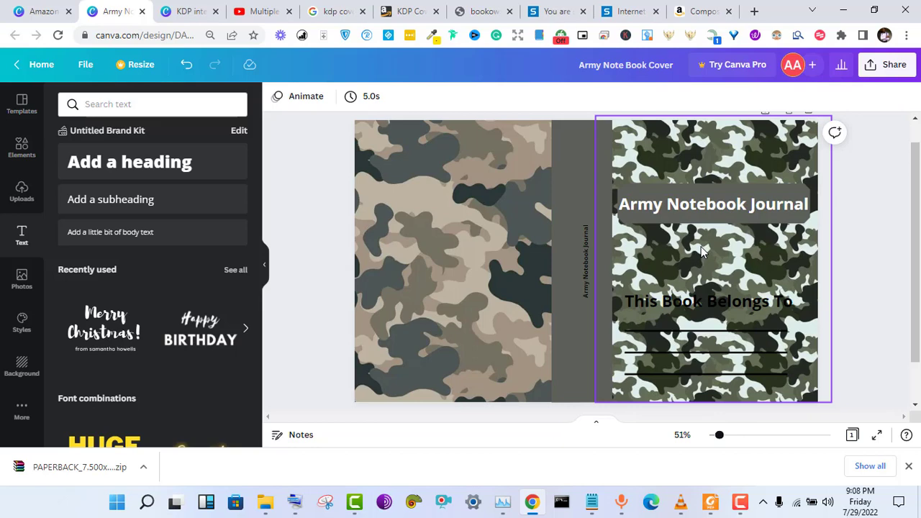
# - Recolour the "This Book Belongs To" text on the front cover white
pyautogui.click(694, 314)
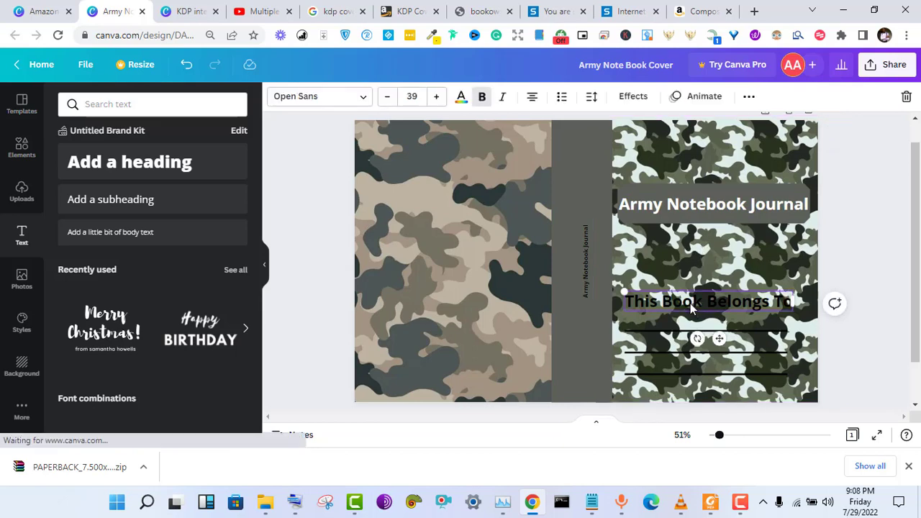
pyautogui.doubleClick(682, 302)
pyautogui.tripleClick(690, 306)
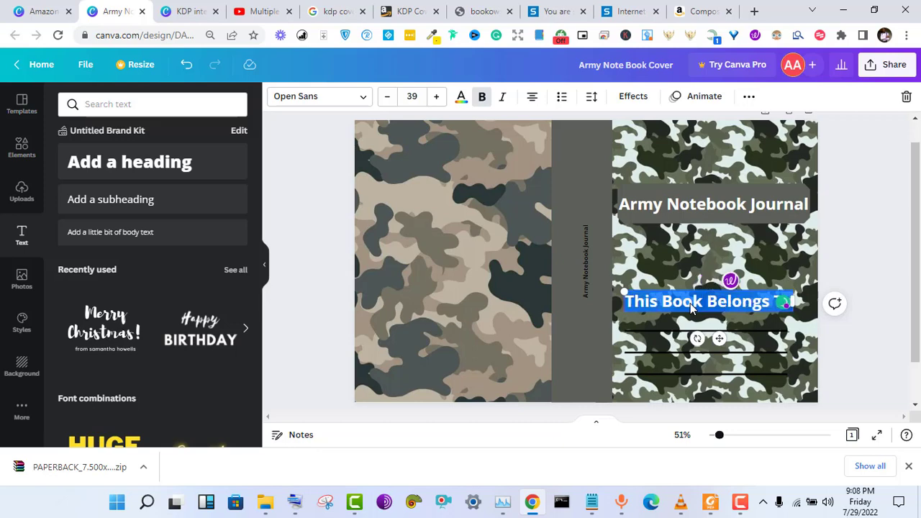
pyautogui.click(461, 96)
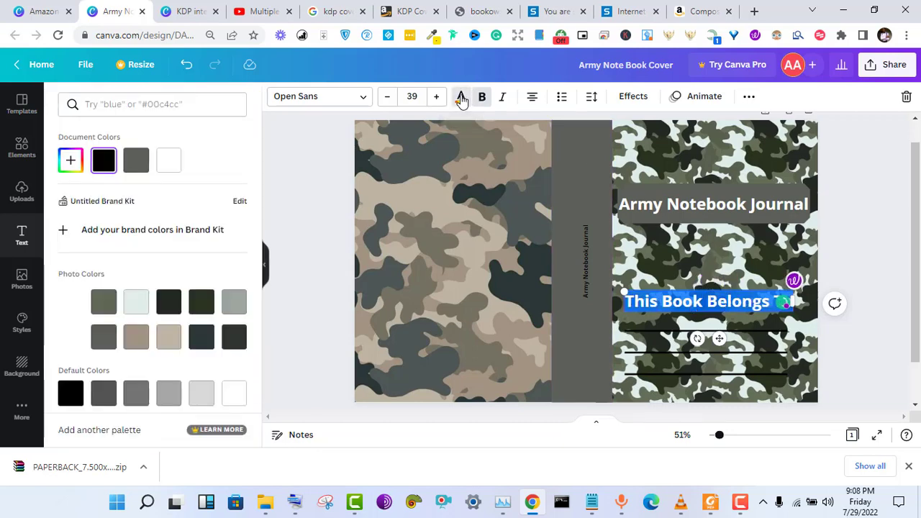
pyautogui.click(168, 160)
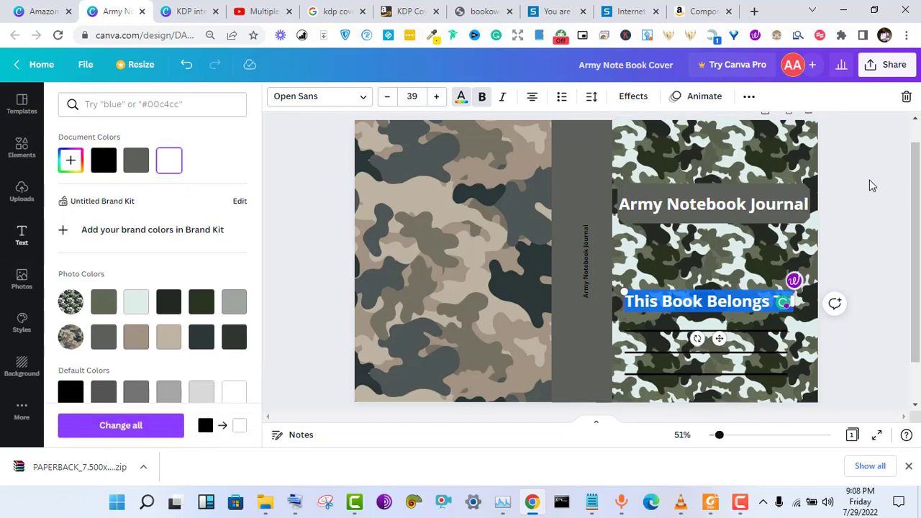
pyautogui.click(869, 179)
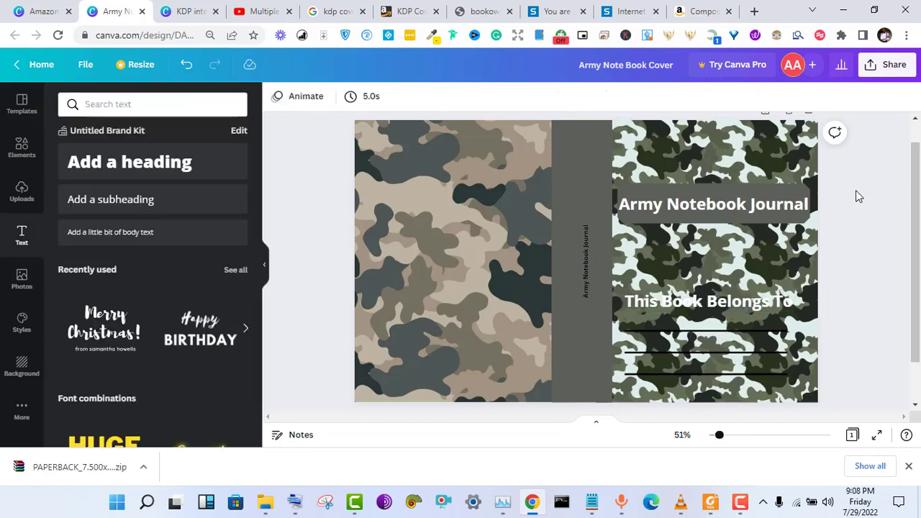
# - Try the pale mint photo colour from the camouflage image on the "This Book Belongs To" text
pyautogui.click(748, 304)
pyautogui.click(750, 304)
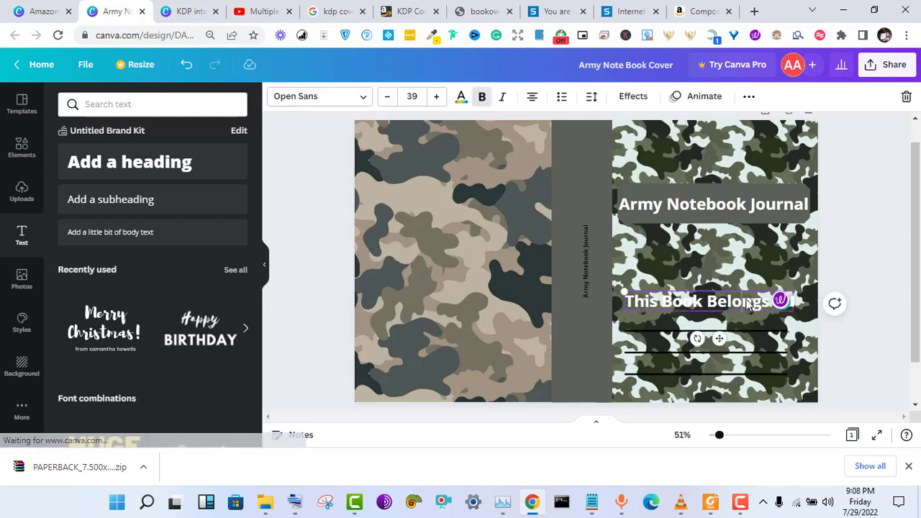
pyautogui.hotkey('ctrl', 'a')
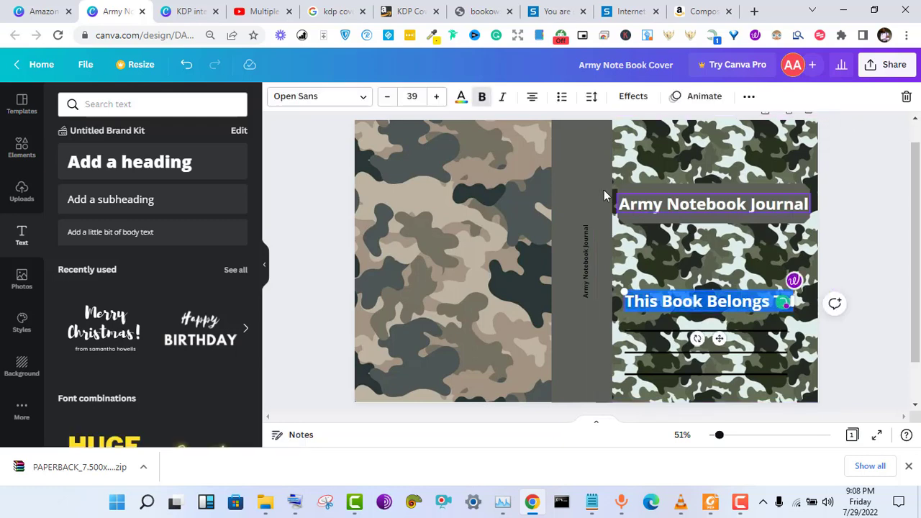
pyautogui.click(461, 97)
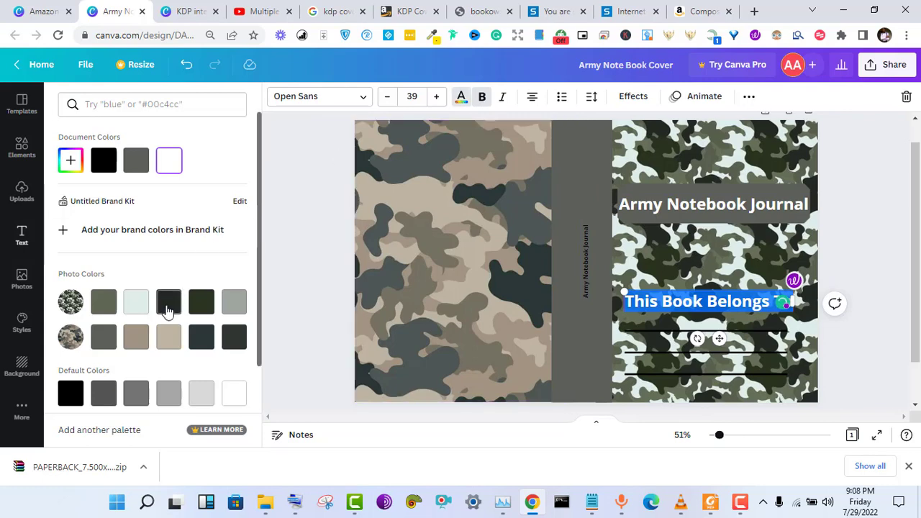
pyautogui.click(137, 304)
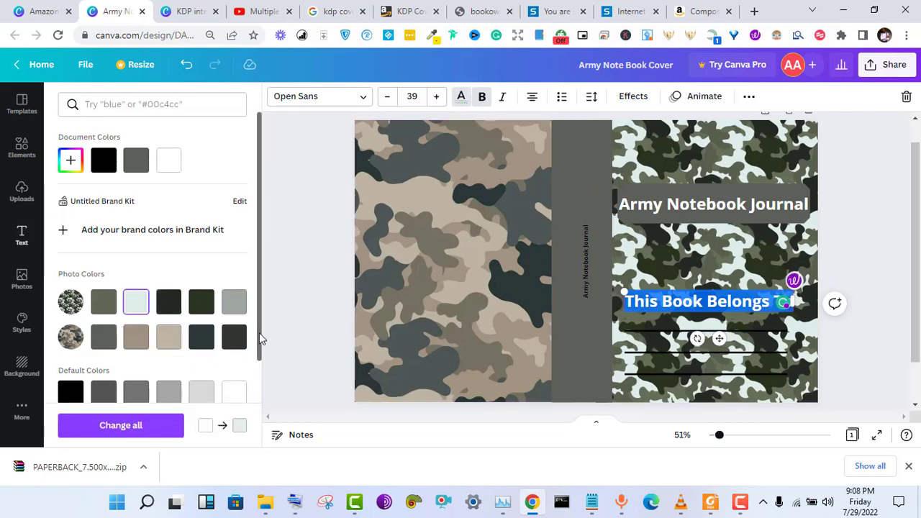
pyautogui.moveTo(260, 337); pyautogui.dragTo(257, 365)
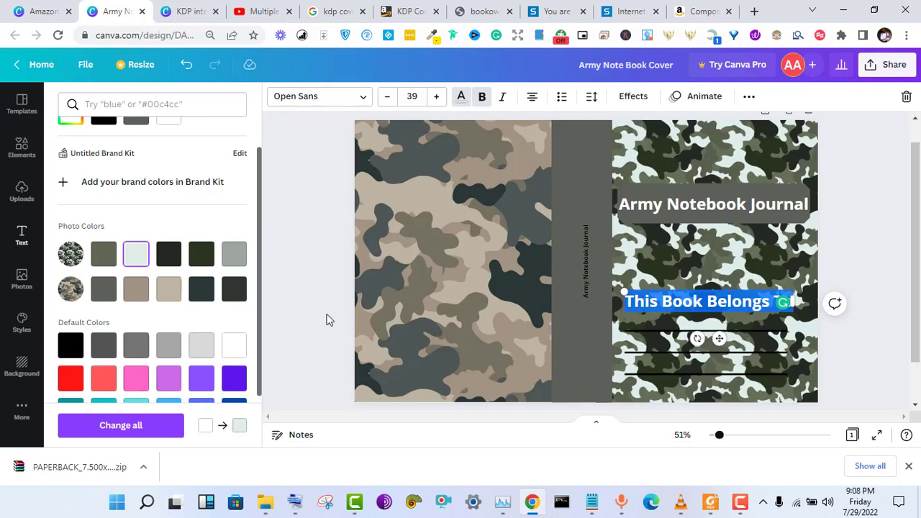
pyautogui.click(656, 306)
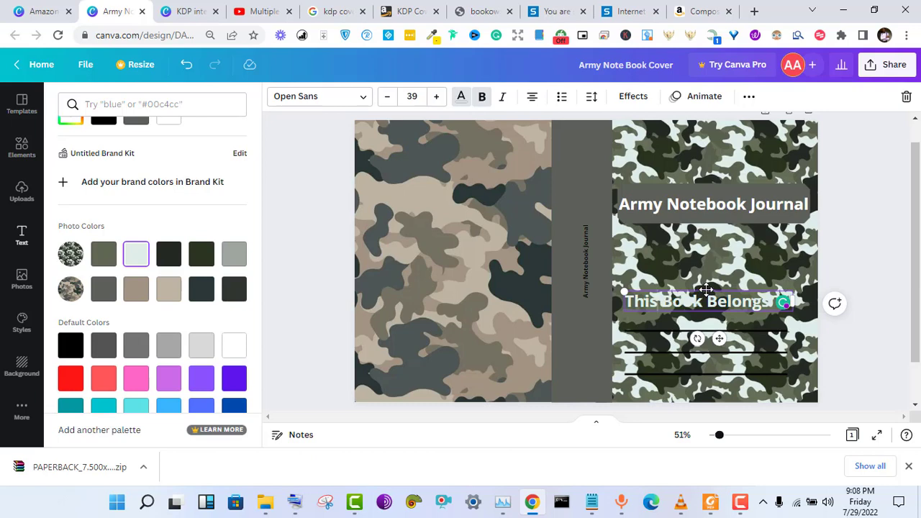
pyautogui.click(265, 10)
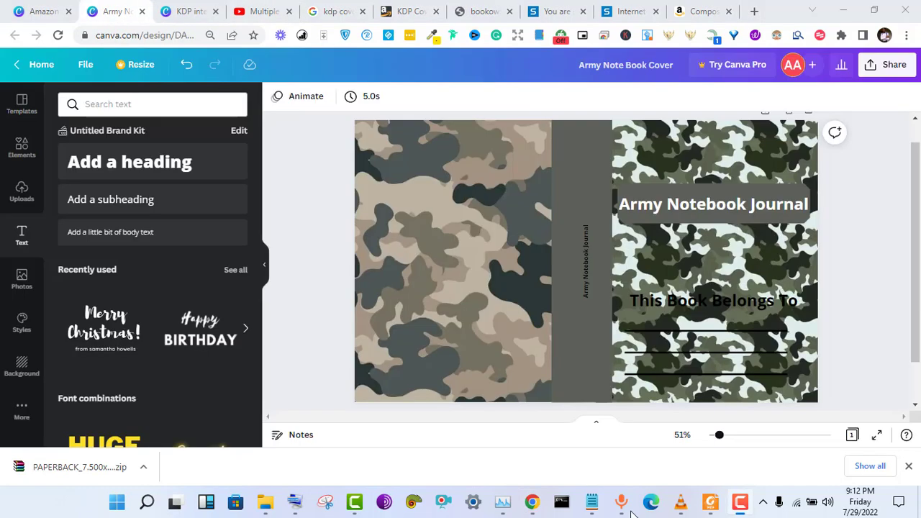
pyautogui.click(620, 502)
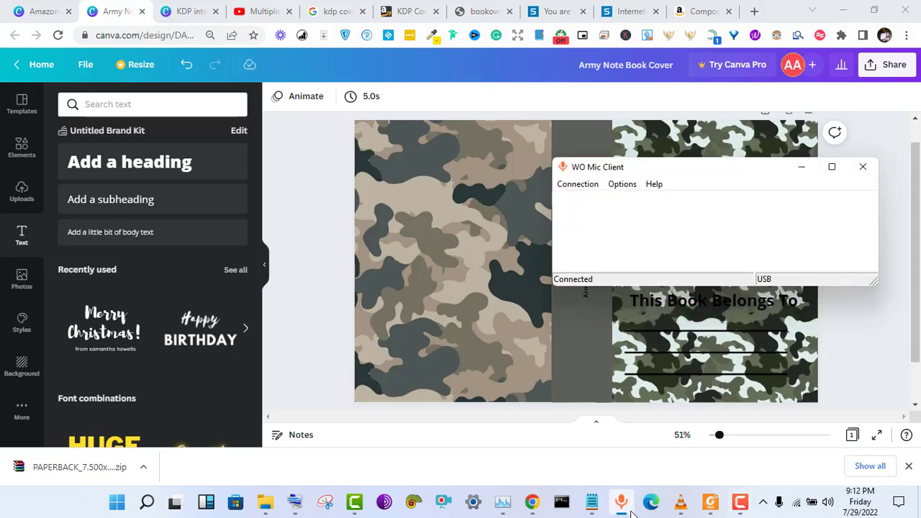
pyautogui.click(859, 165)
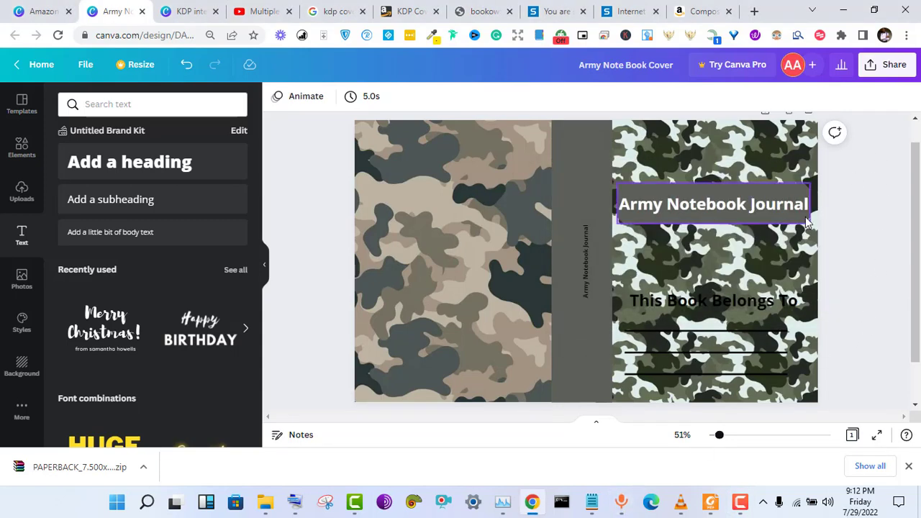
# - Download the finished cover design with PDF Print as the file type
pyautogui.click(872, 66)
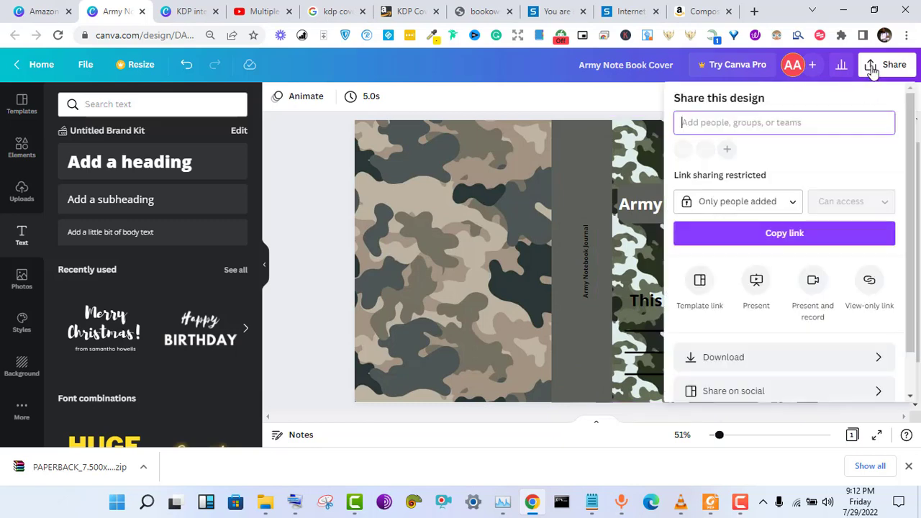
pyautogui.click(748, 360)
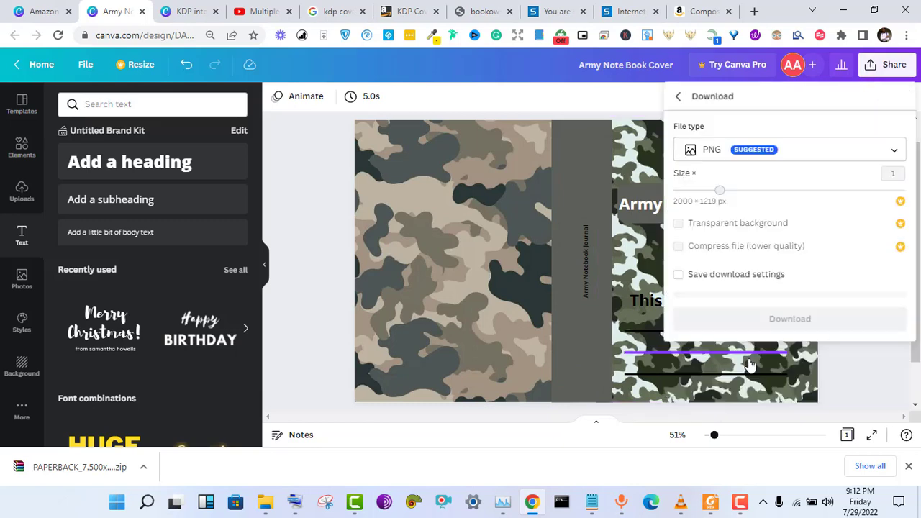
pyautogui.click(733, 149)
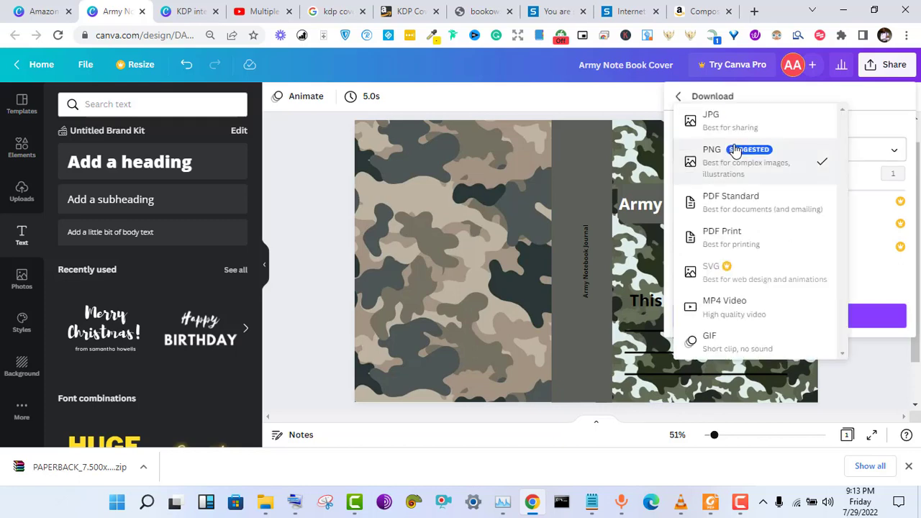
pyautogui.click(717, 237)
pyautogui.click(729, 265)
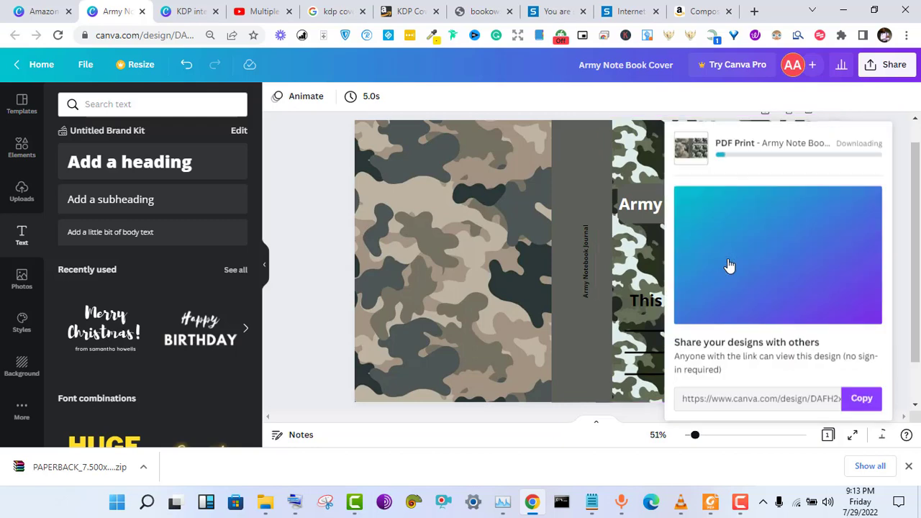
pyautogui.click(714, 501)
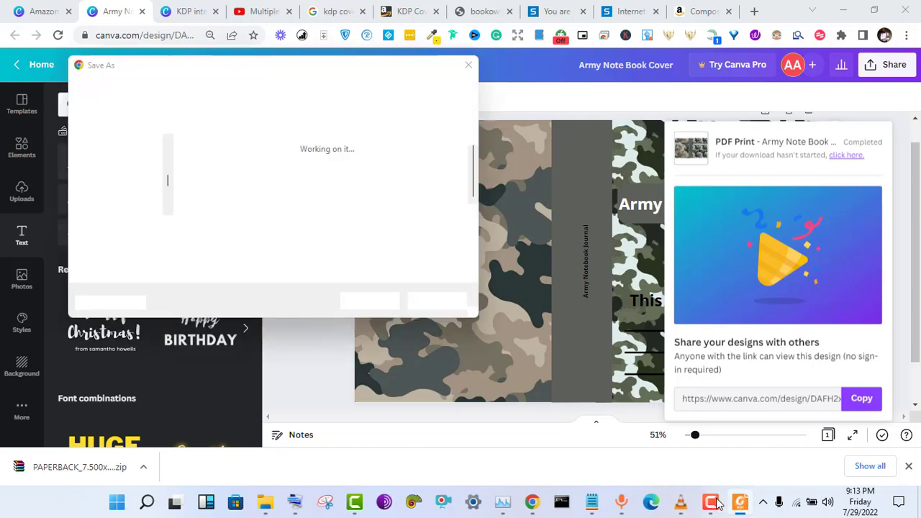
pyautogui.press('super+d')
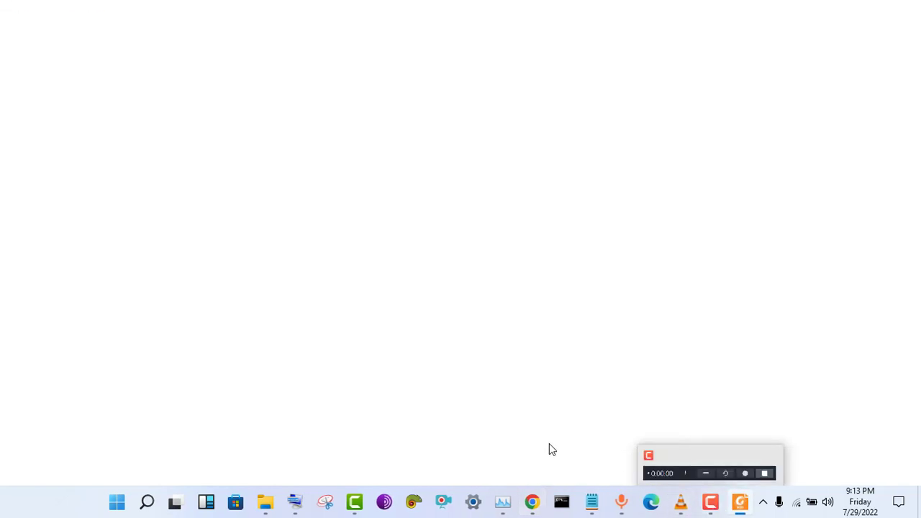
pyautogui.moveTo(542, 511)
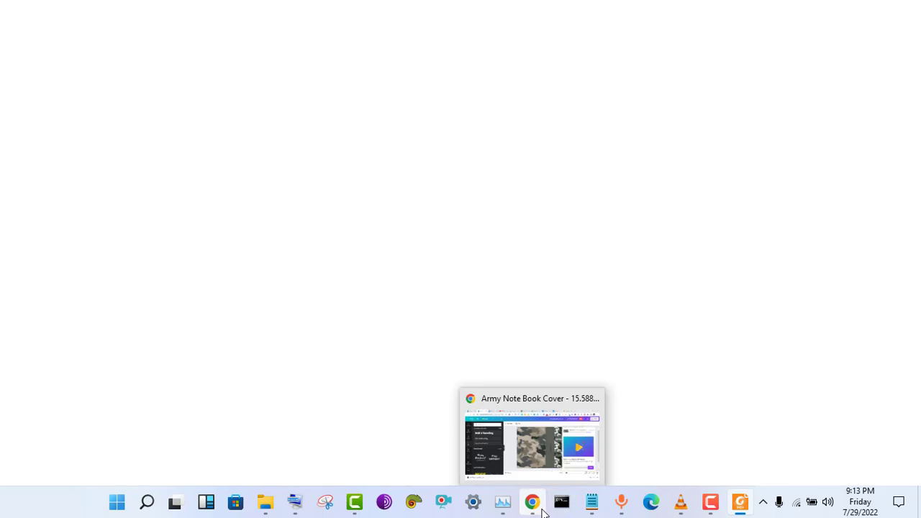
pyautogui.press('super+d')
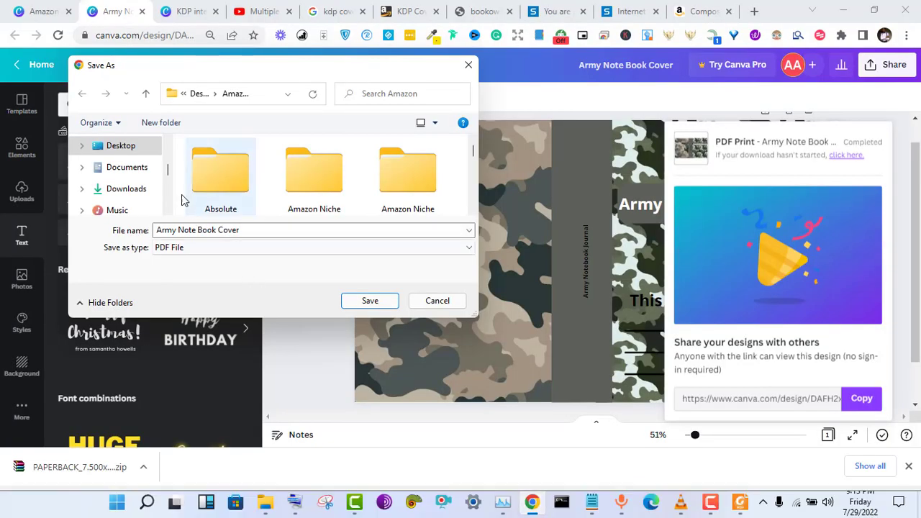
# - Save the downloaded PDF to the Desktop under the name "Army Note Book Cover"
pyautogui.click(148, 152)
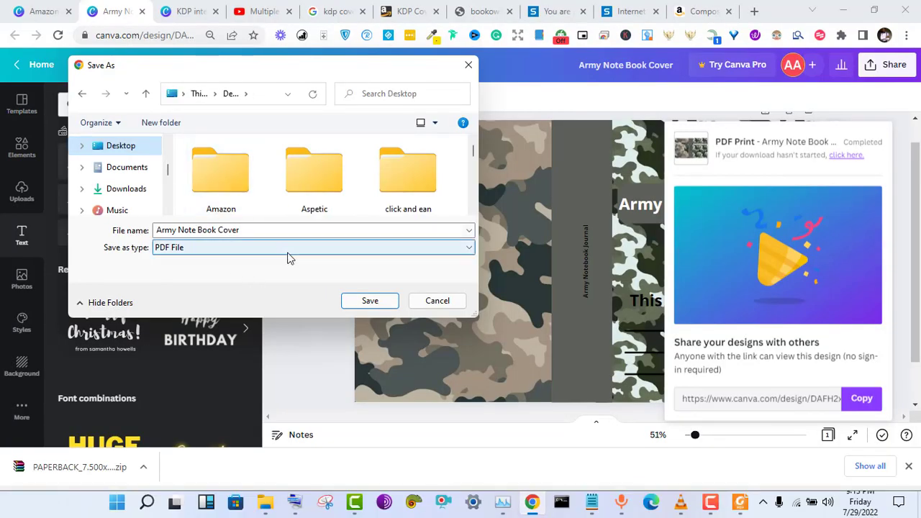
pyautogui.click(369, 300)
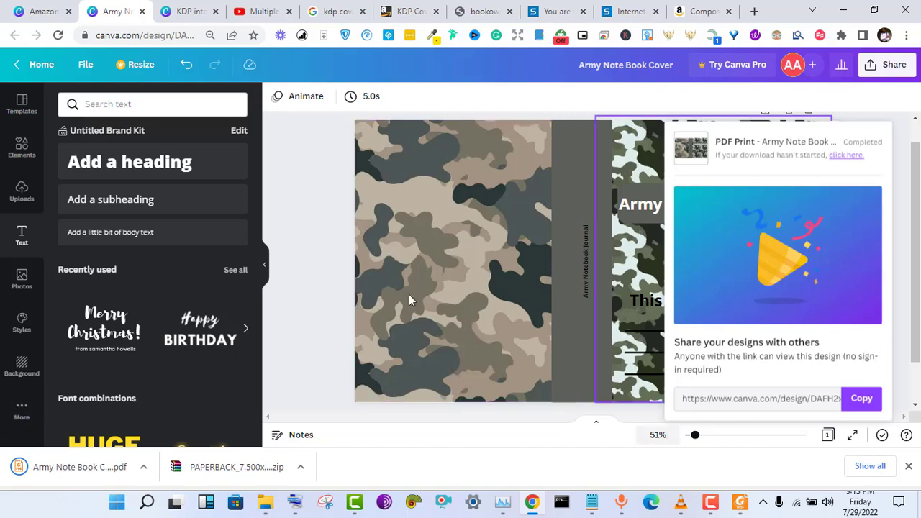
# - Switch to Foxit Reader and review the full exported Army Note Book Cover PDF together with the lined pages of KDP interior_merged.pdf
pyautogui.click(323, 283)
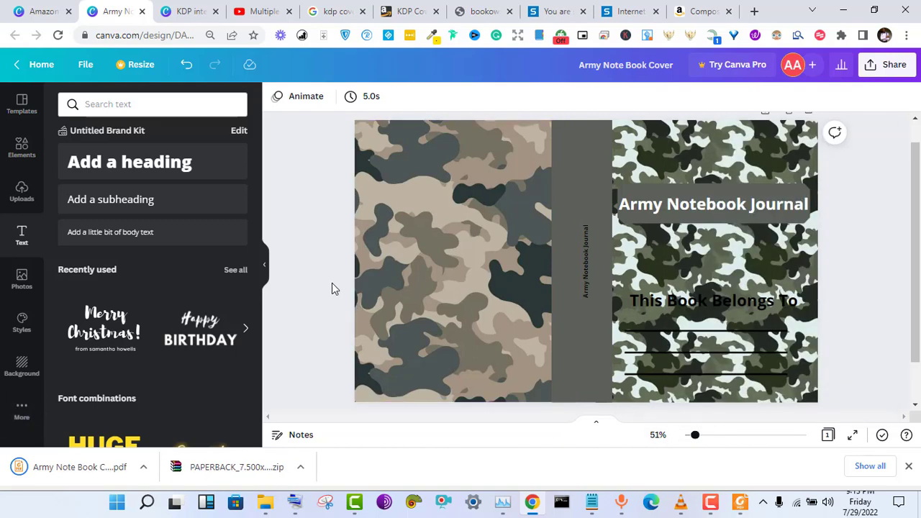
pyautogui.click(741, 502)
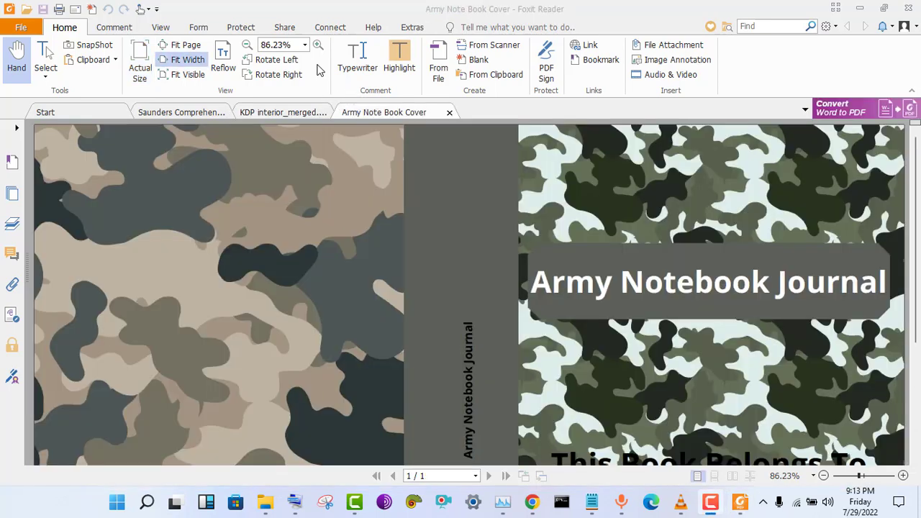
pyautogui.click(825, 476)
pyautogui.click(824, 476)
pyautogui.click(824, 476)
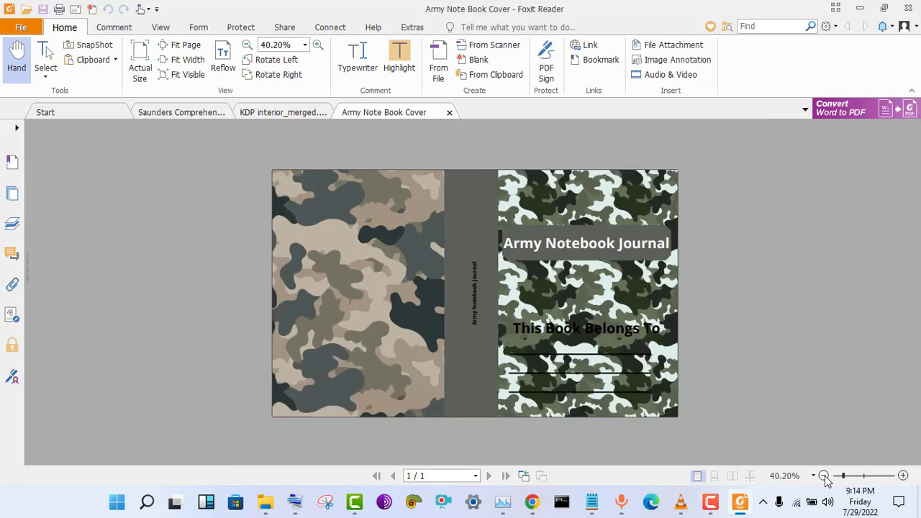
pyautogui.click(903, 476)
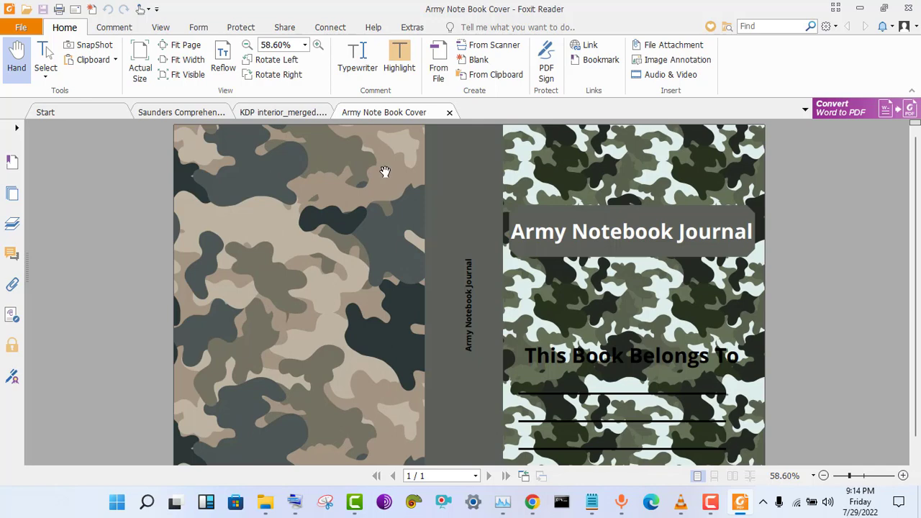
pyautogui.click(302, 116)
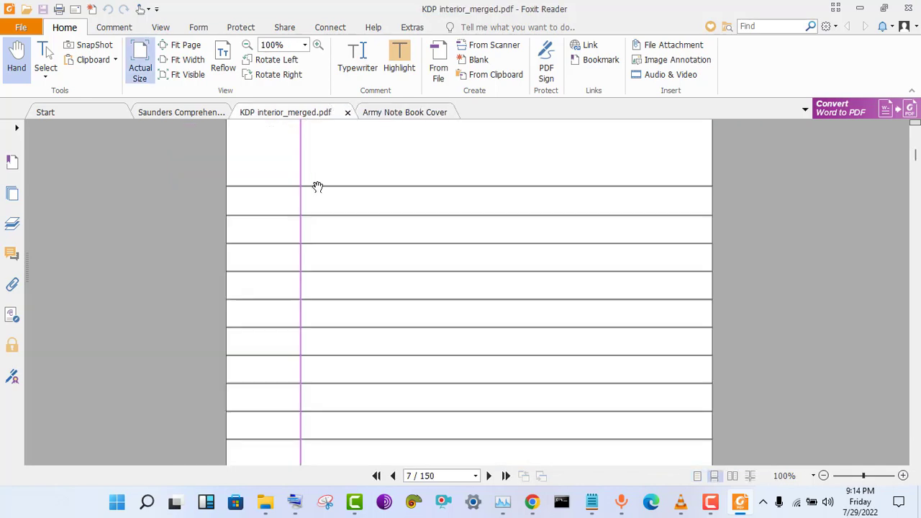
pyautogui.click(402, 115)
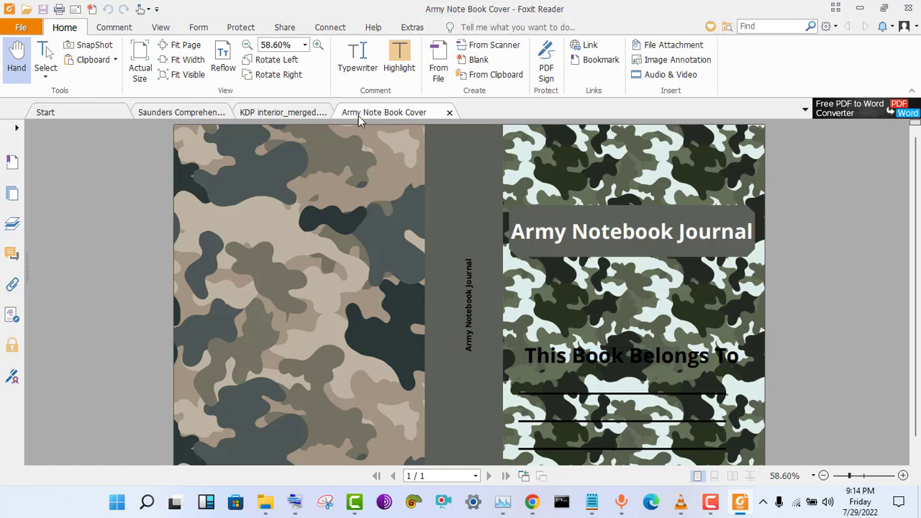
# - Switch back to Chrome and bring up the Multiple Streams of Income channel's videos on YouTube
pyautogui.click(526, 503)
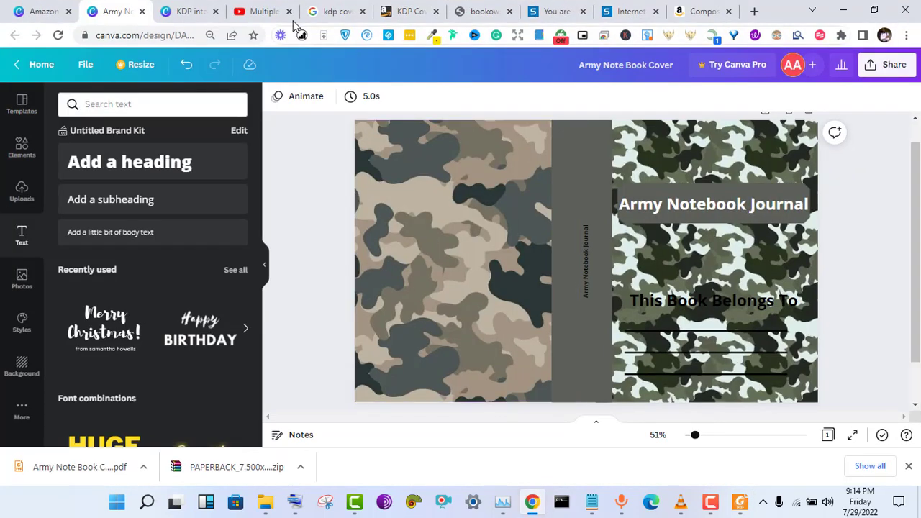
pyautogui.click(263, 11)
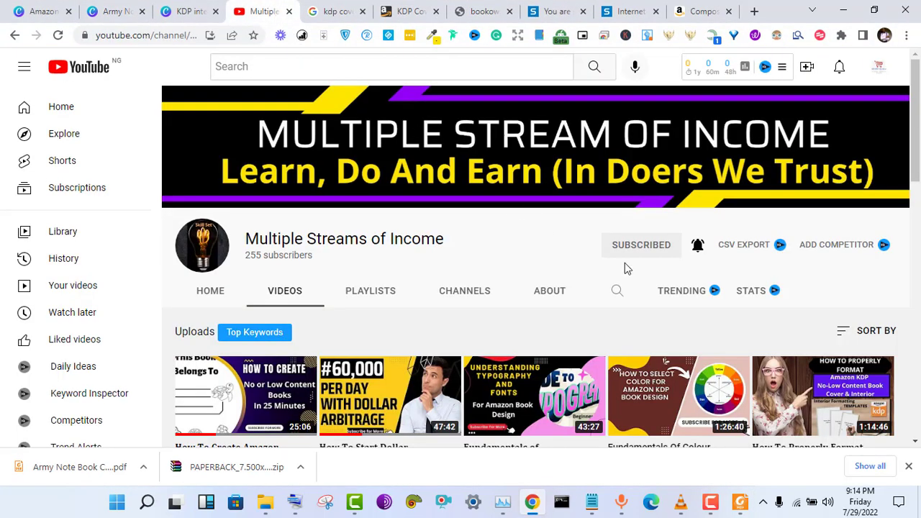